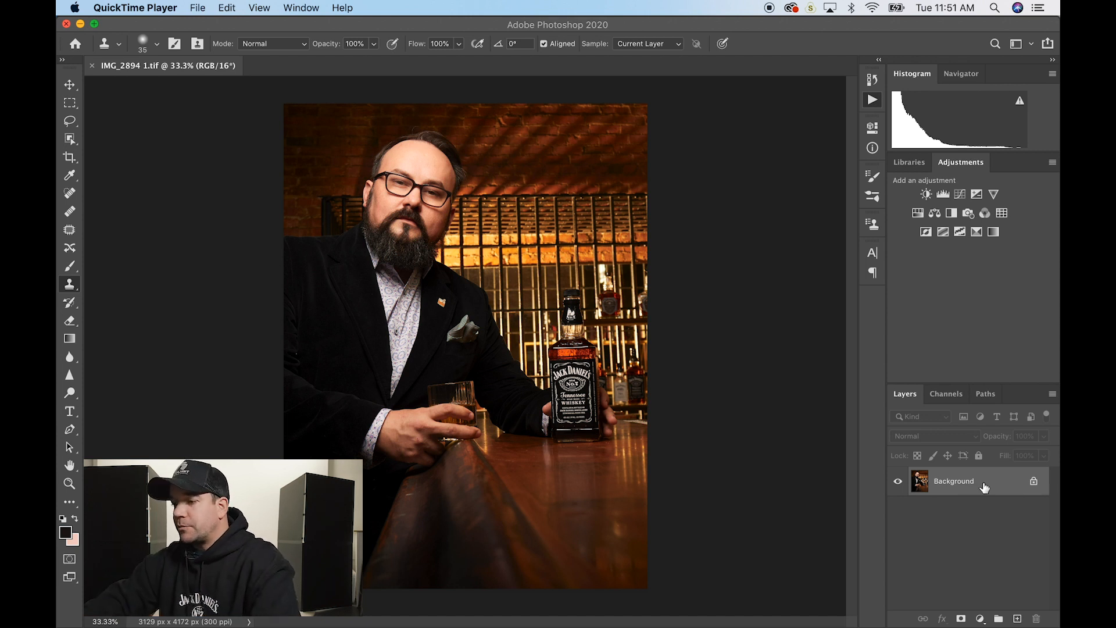
- Duplicate the Background layer twice
left_click(993, 548)
left_click_drag(966, 481, 1018, 618)
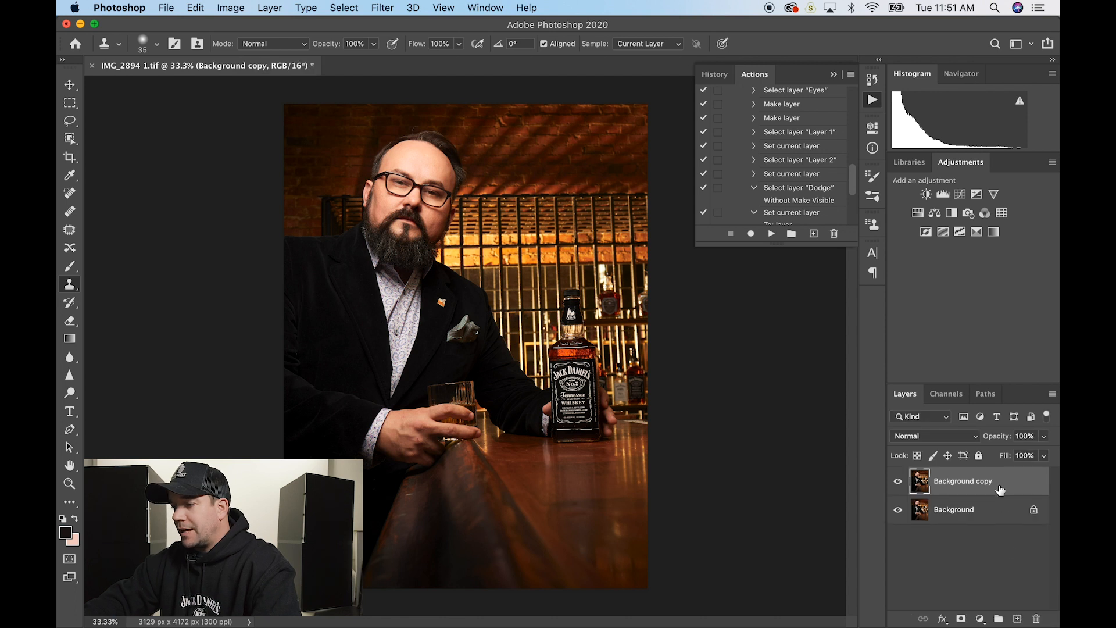
left_click_drag(1006, 484, 1017, 619)
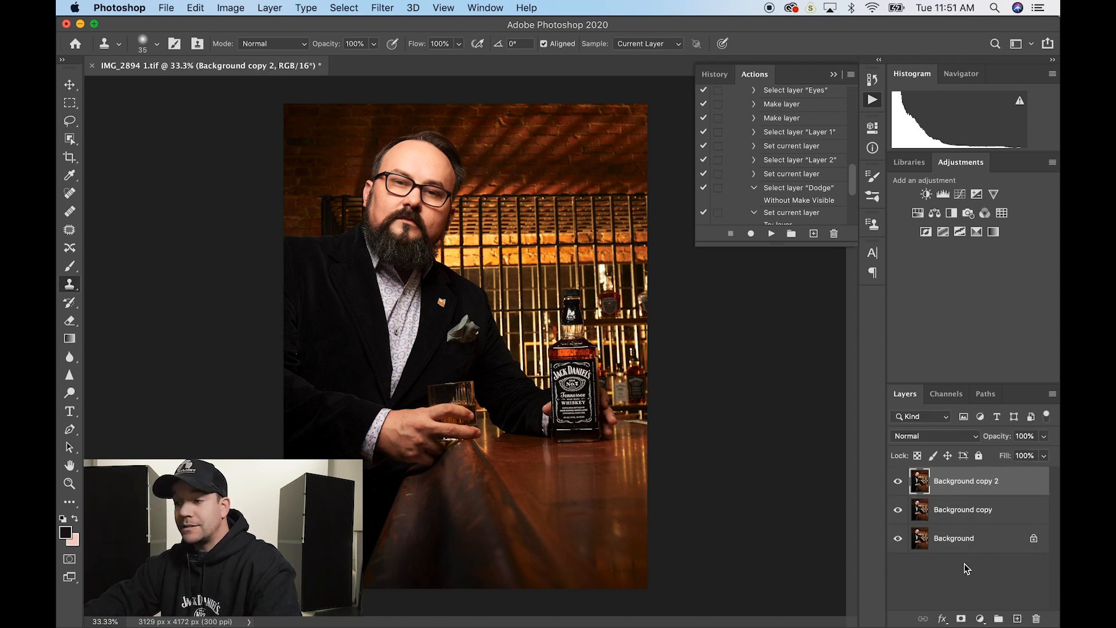
- Rename the copies 'low' and 'high', hide 'high', and select 'low'
double_click(964, 509)
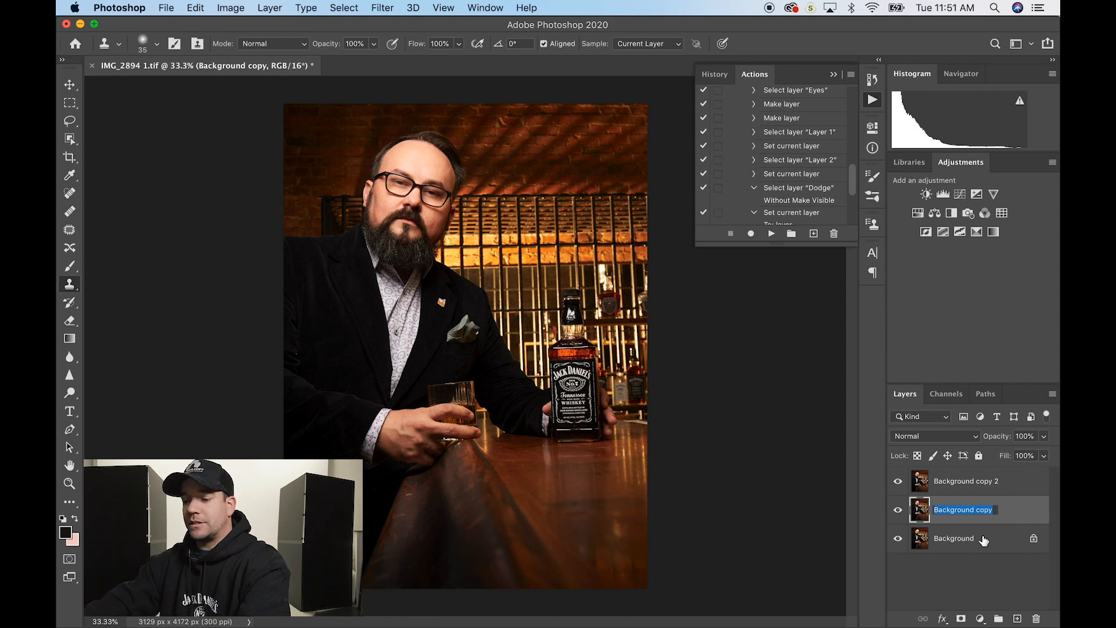
type("low")
key("Return")
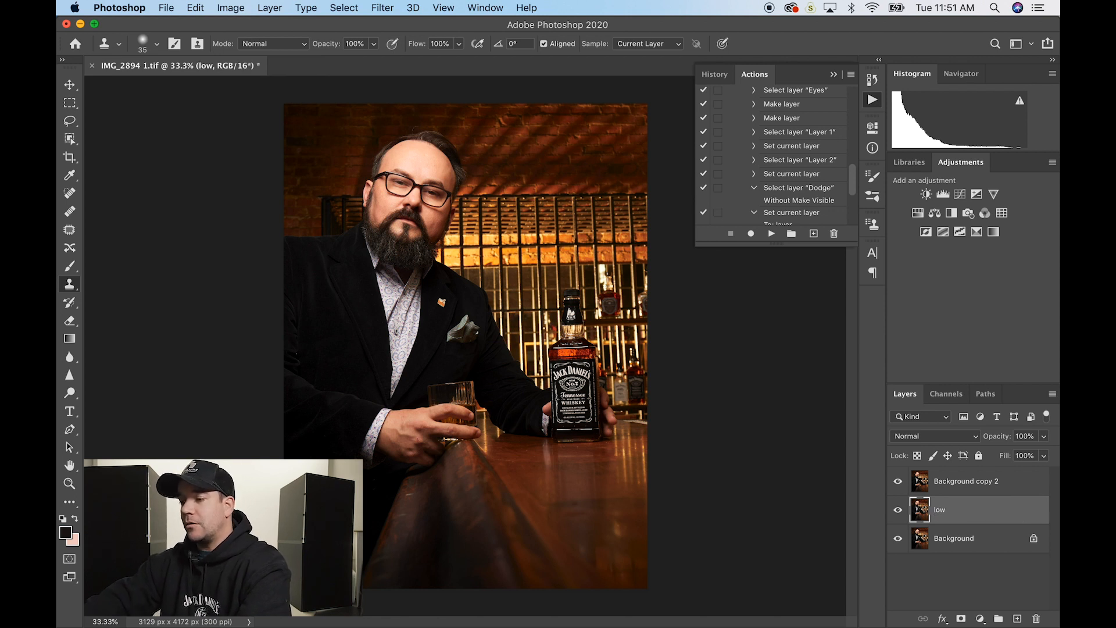
double_click(960, 481)
type("h")
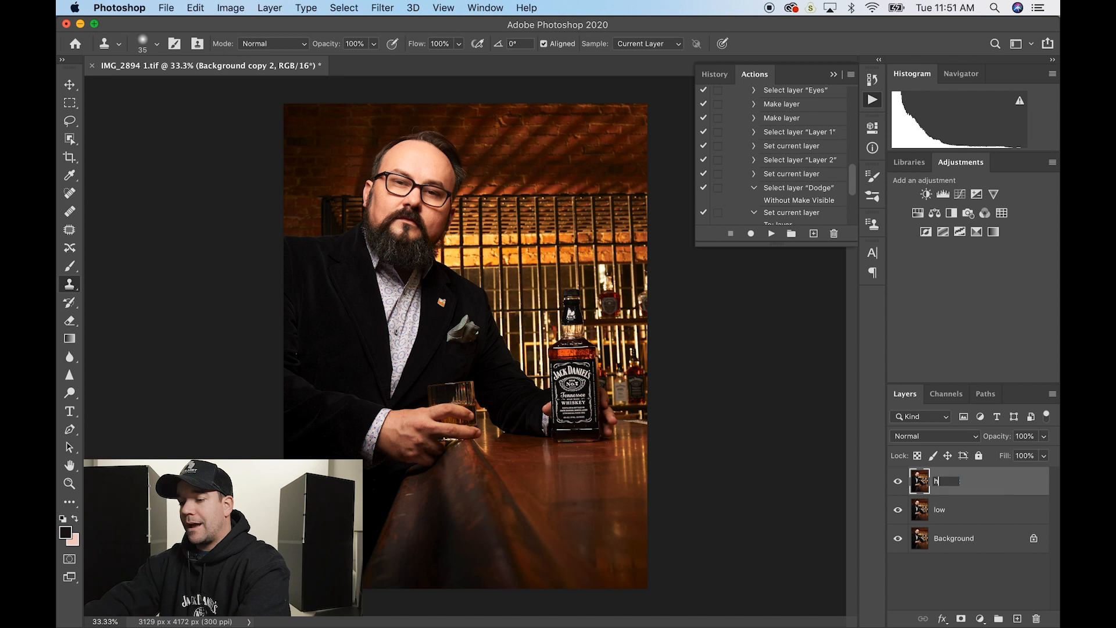
type("igh")
key("Return")
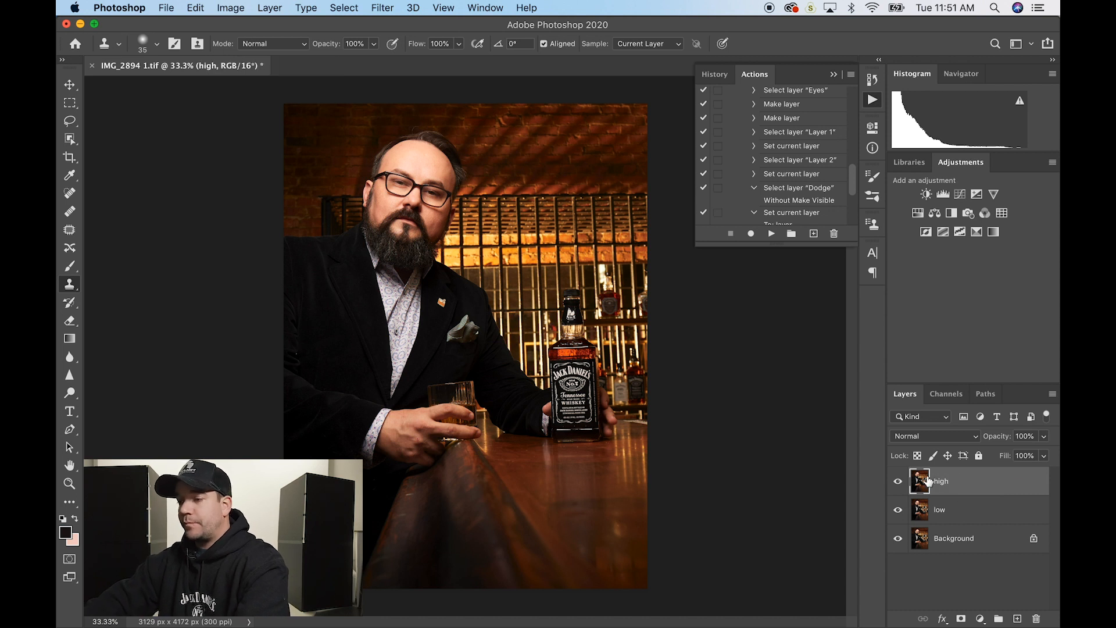
left_click(898, 483)
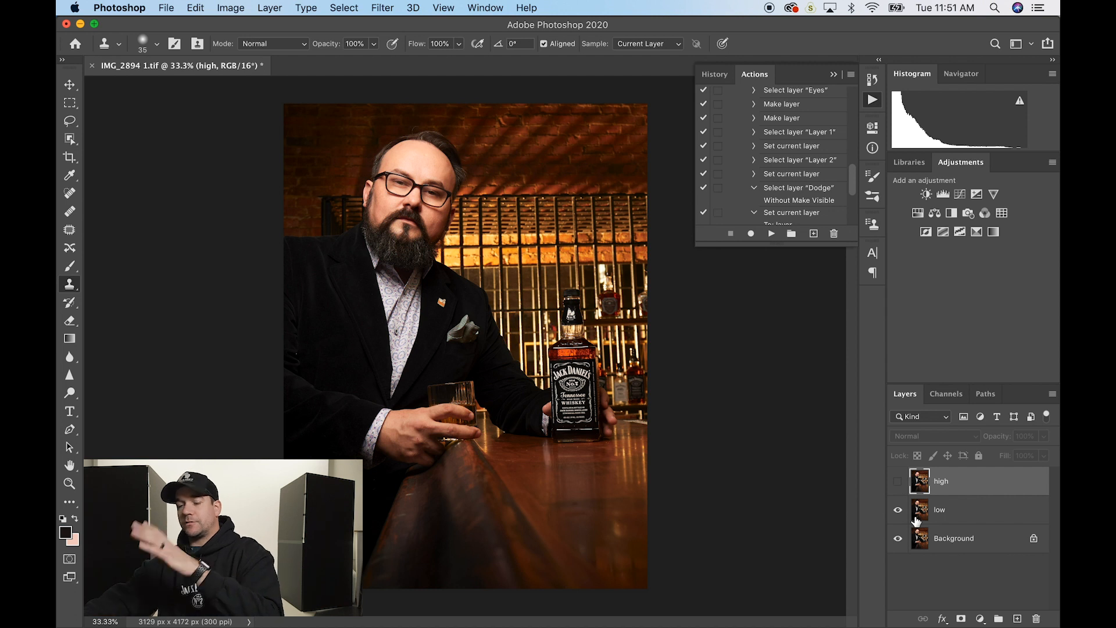
left_click(983, 520)
- Open Filter > Blur > Gaussian Blur on the low layer and lower the radius to 0.1 pixels
left_click(383, 7)
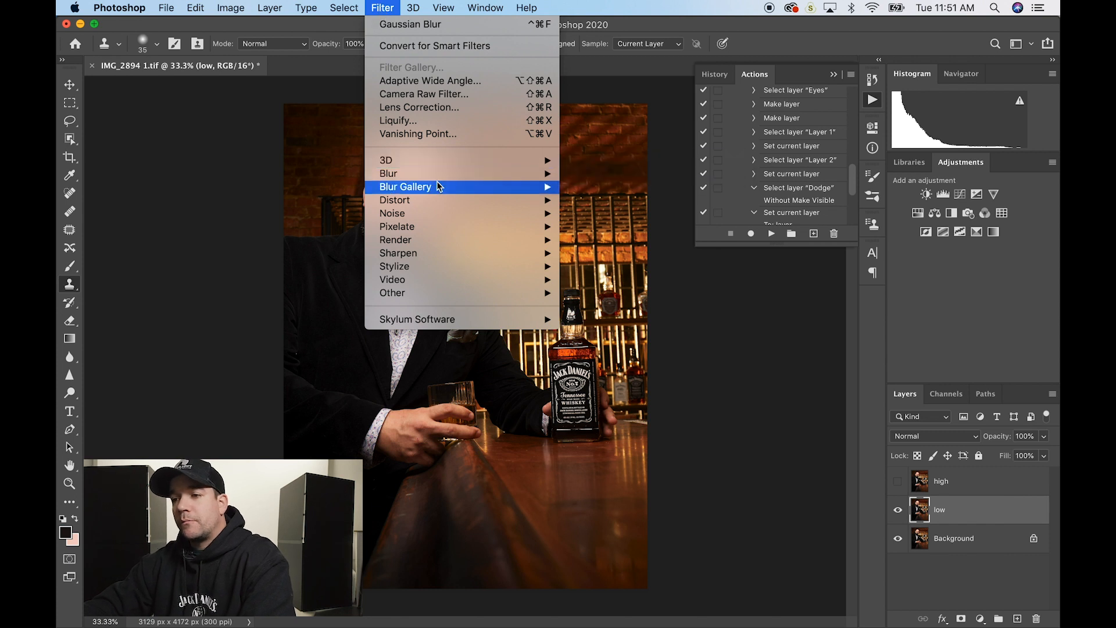
mouse_move(480, 176)
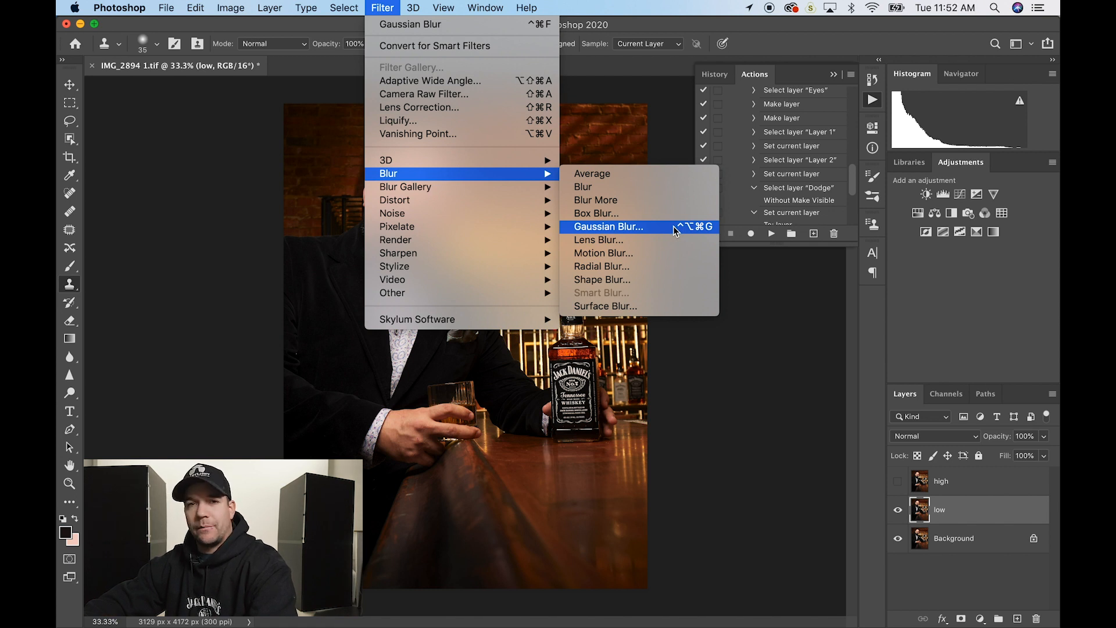
left_click(677, 230)
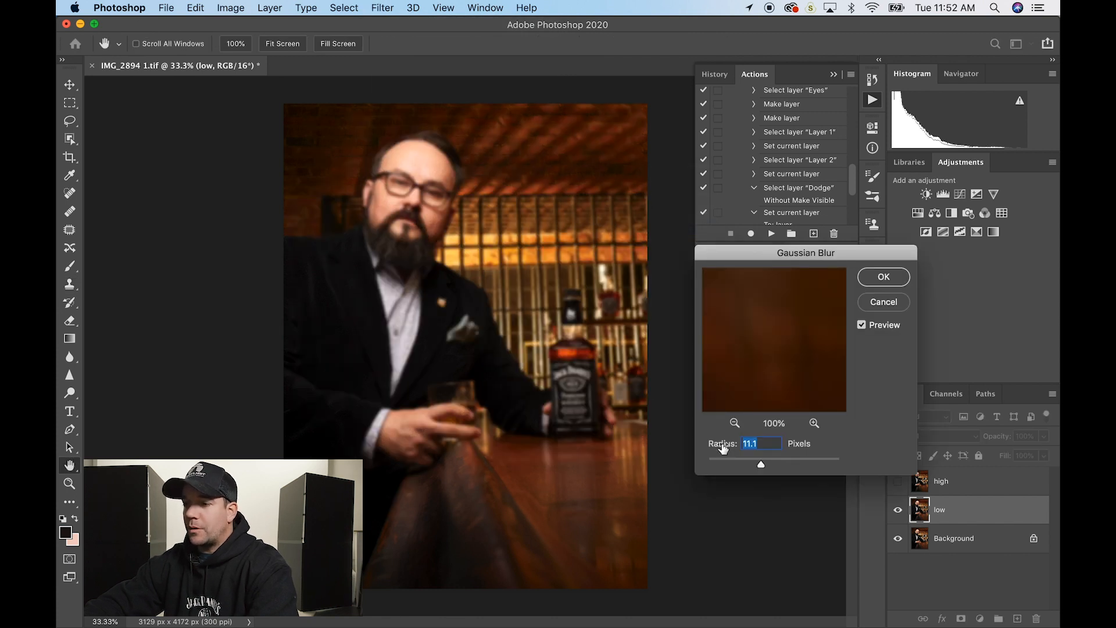
left_click_drag(723, 446, 428, 451)
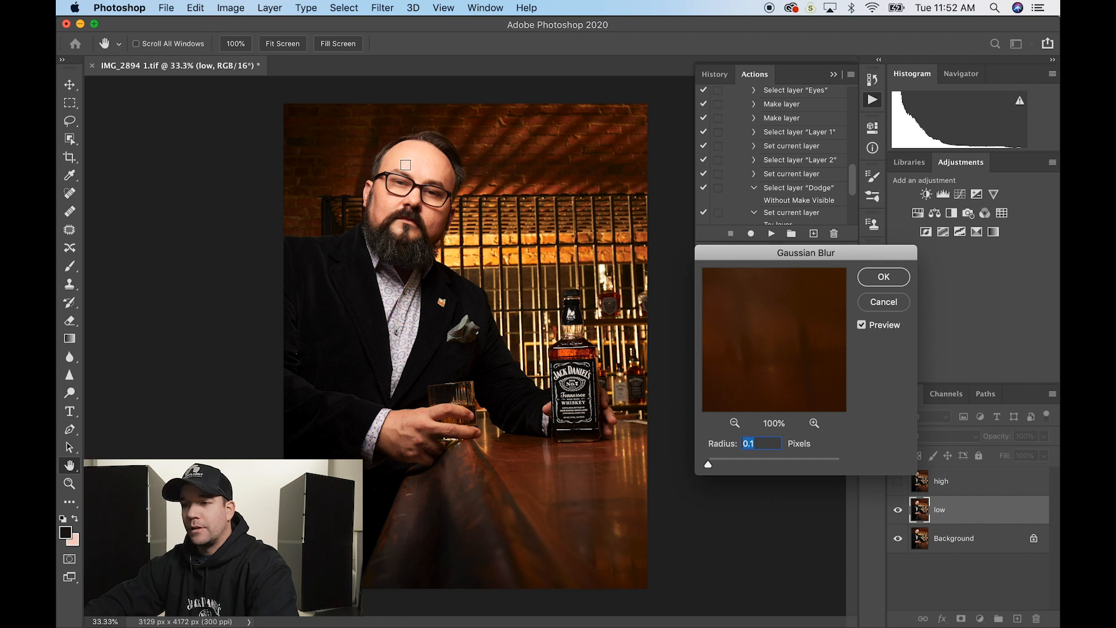
- Frame the face and apply a 5.5-pixel Gaussian Blur to the low layer
left_click(437, 164)
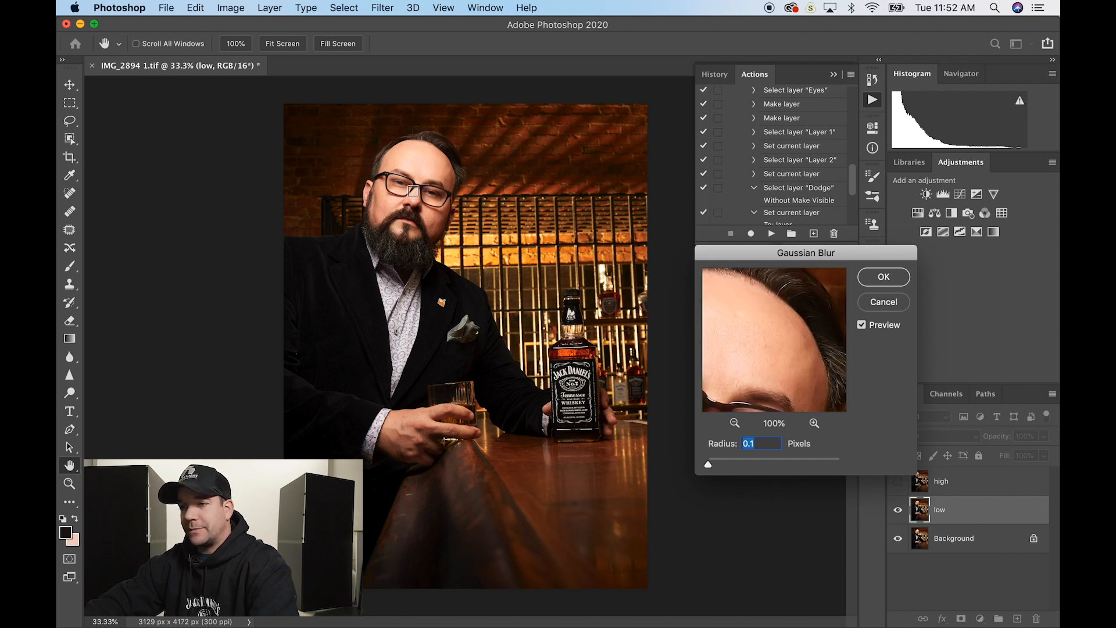
scroll(413, 191, "up", 10)
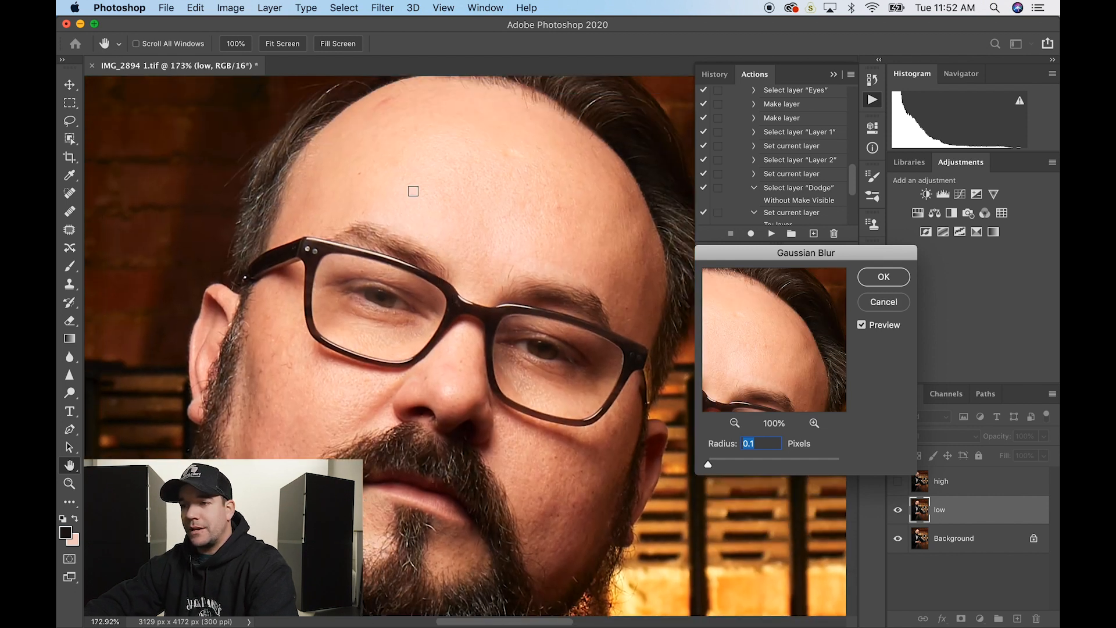
scroll(413, 191, "right", 2)
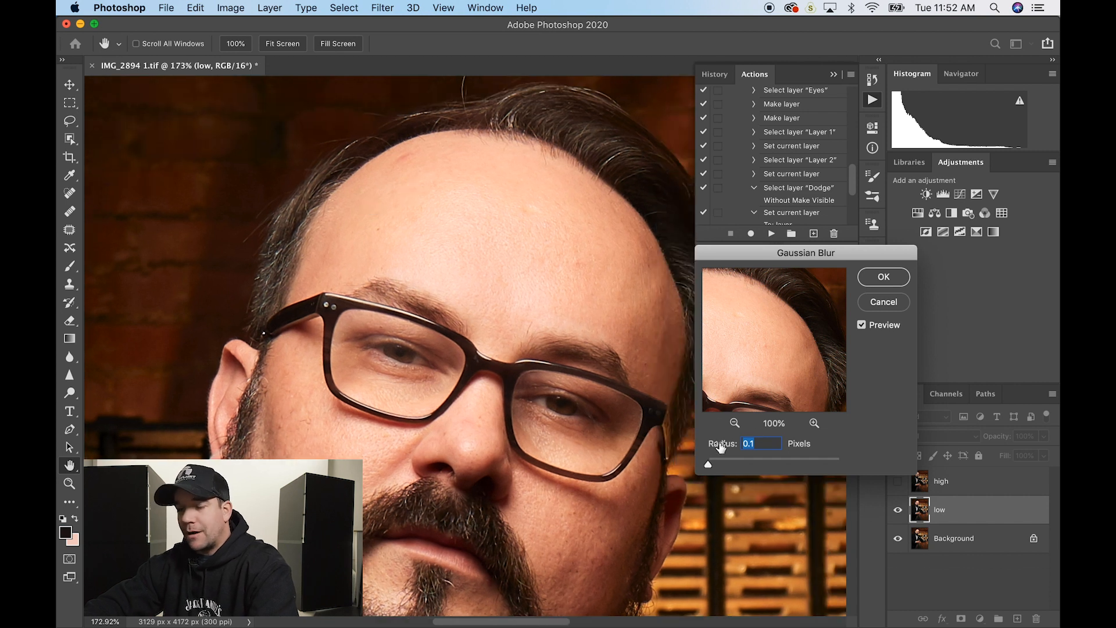
left_click_drag(720, 444, 662, 446)
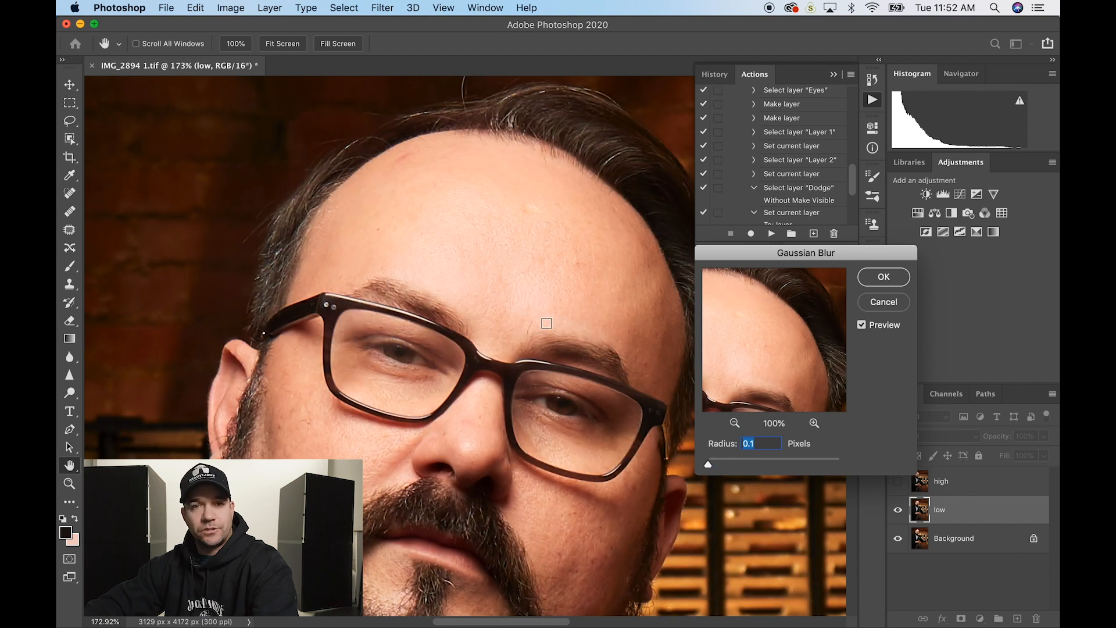
left_click_drag(724, 445, 730, 446)
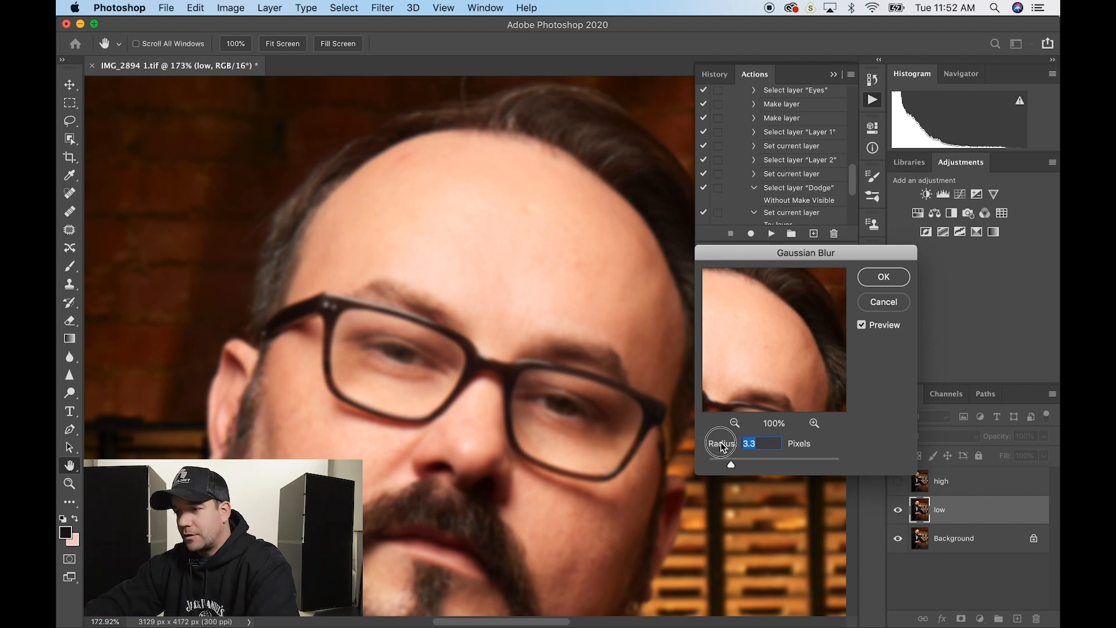
left_click_drag(721, 446, 736, 446)
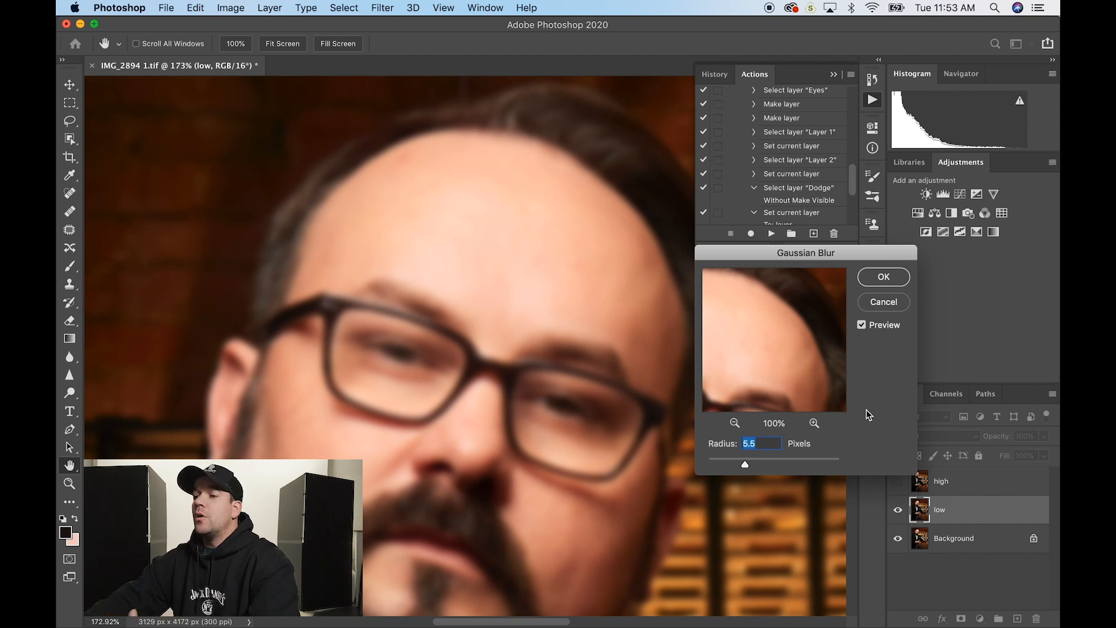
left_click(884, 277)
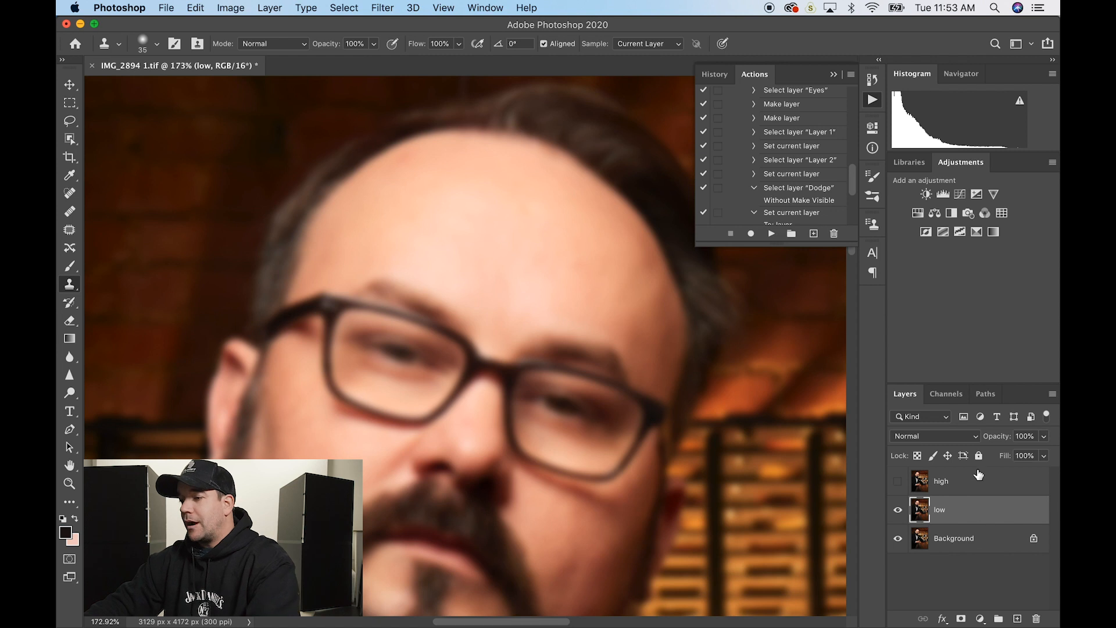
- Toggle the high layer to compare, leave it visible, and select it
left_click(898, 482)
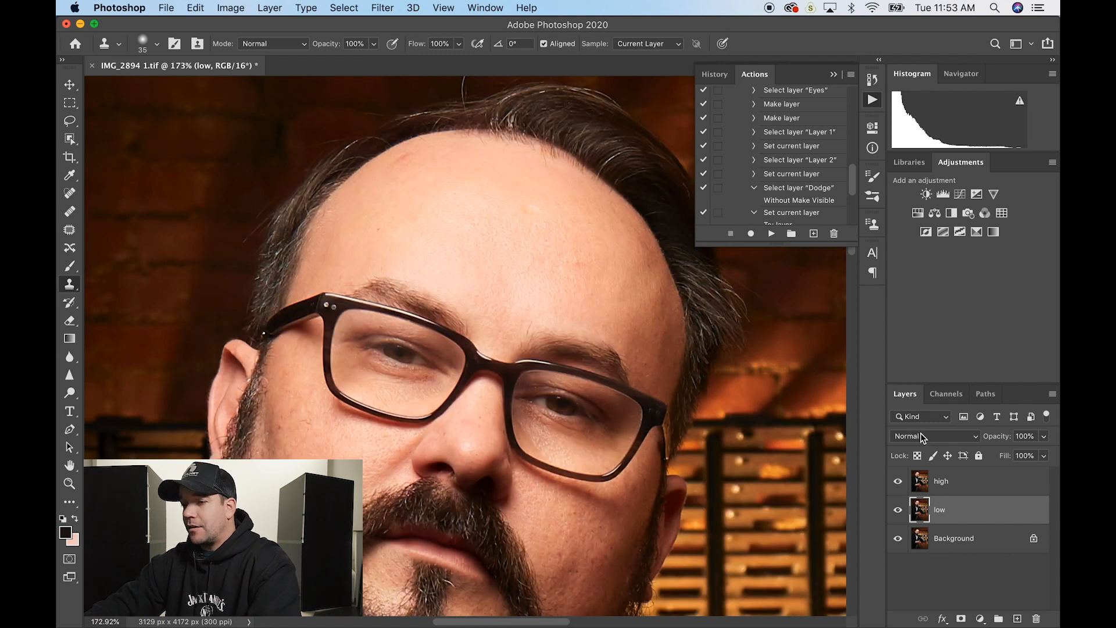
left_click(899, 482)
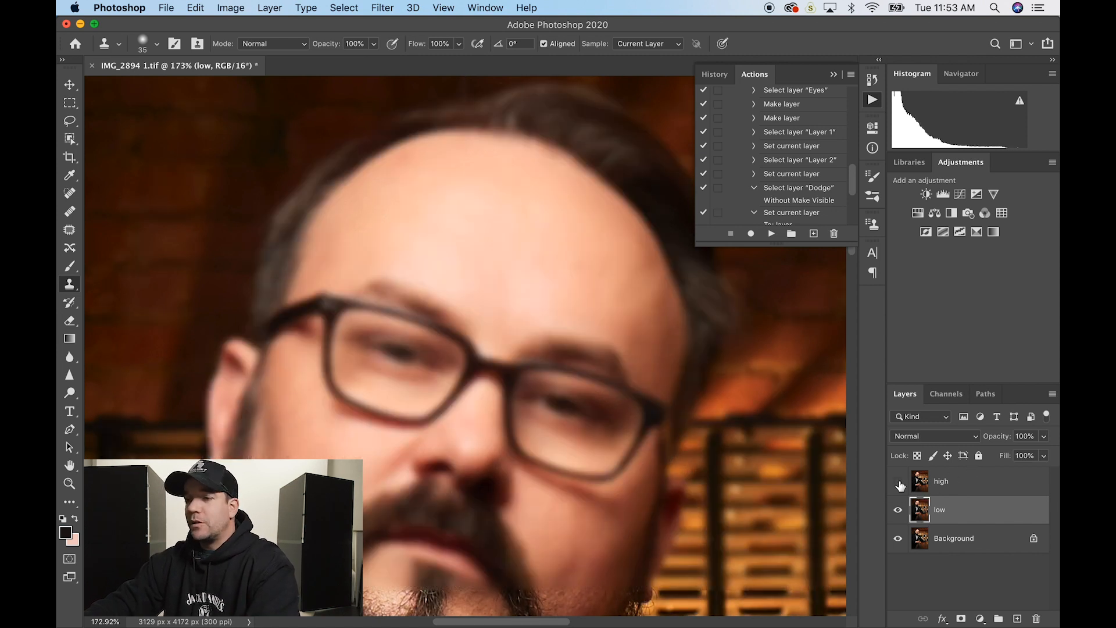
left_click(899, 483)
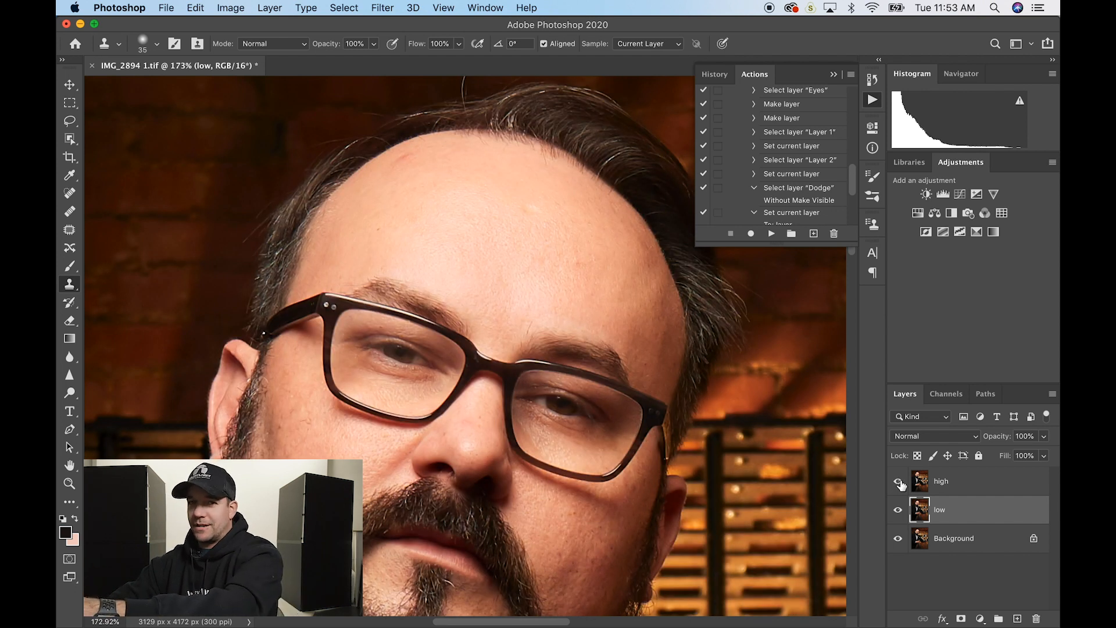
left_click(984, 486)
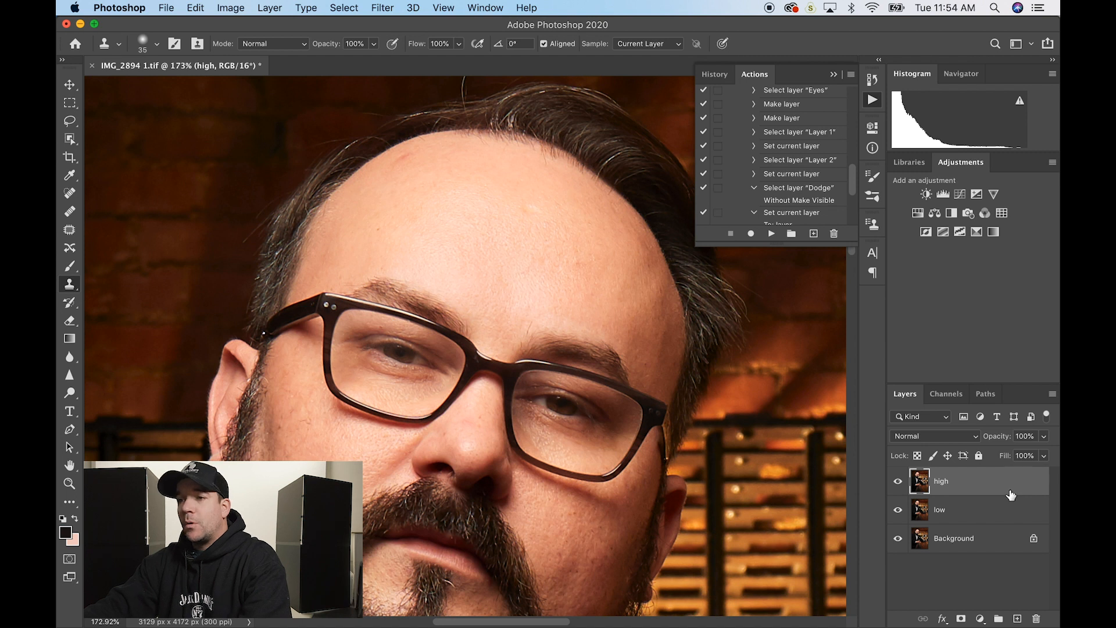
- Use Apply Image on high to subtract the low layer at Scale 2, Offset 128
left_click(232, 8)
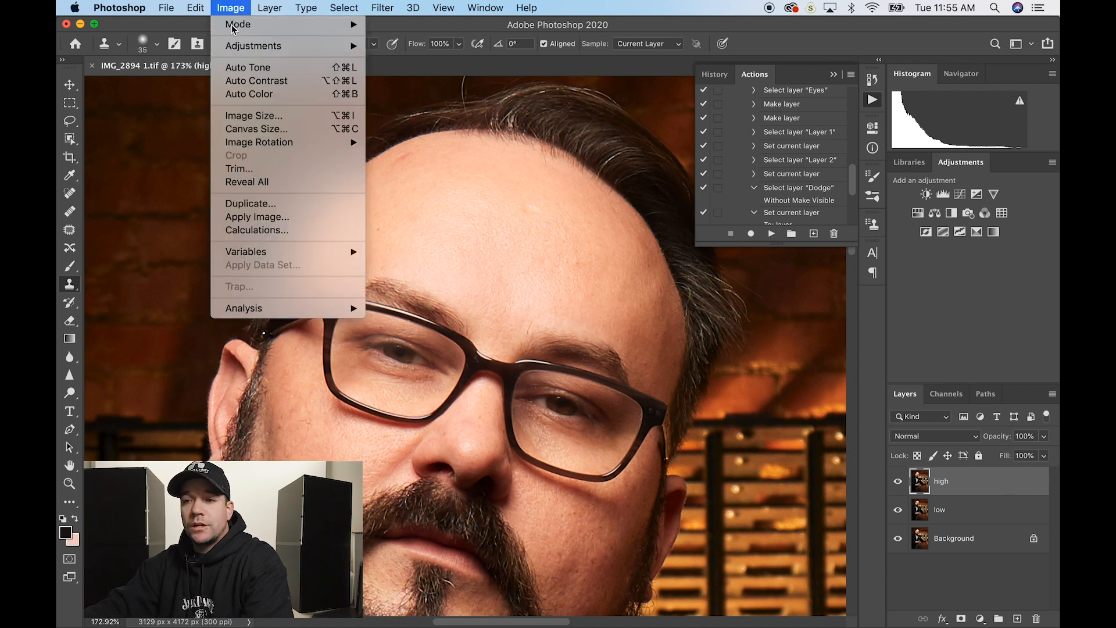
left_click(244, 217)
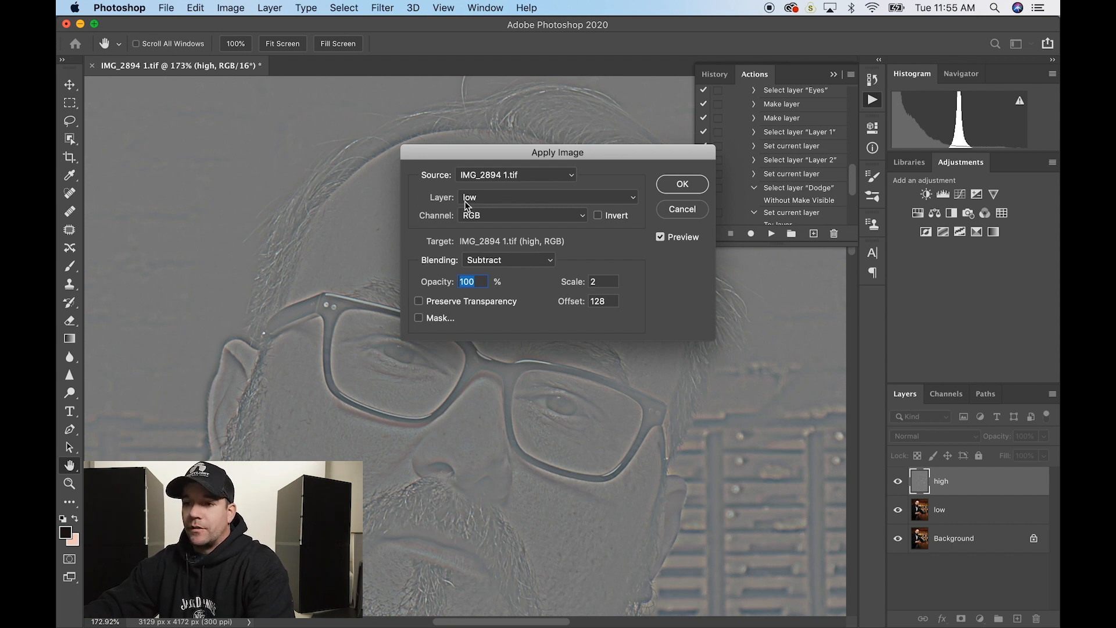
left_click(494, 201)
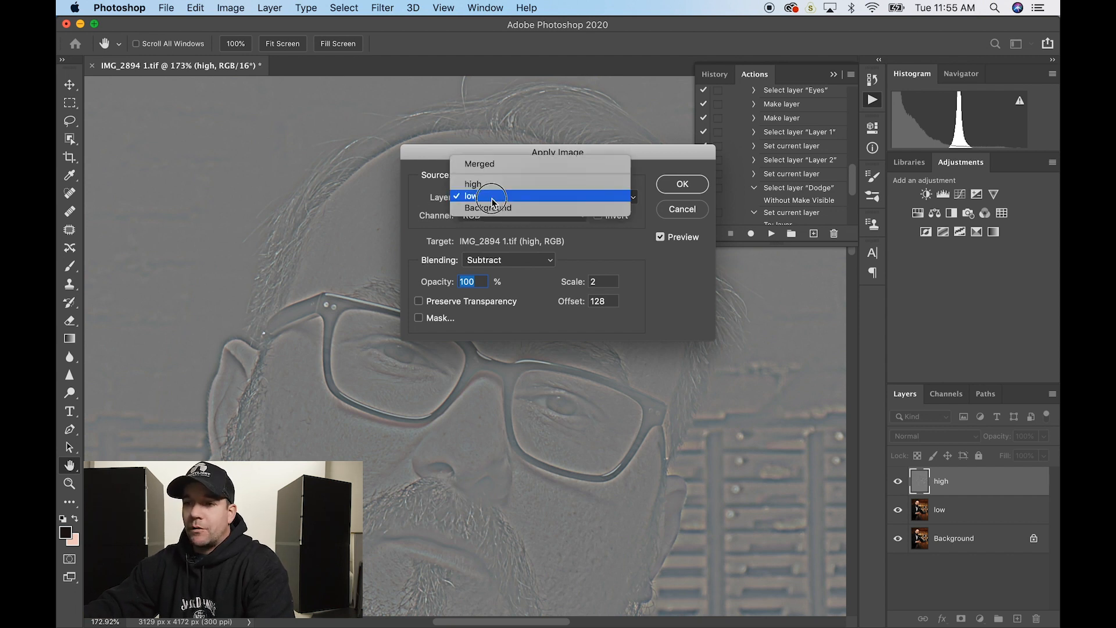
left_click(501, 165)
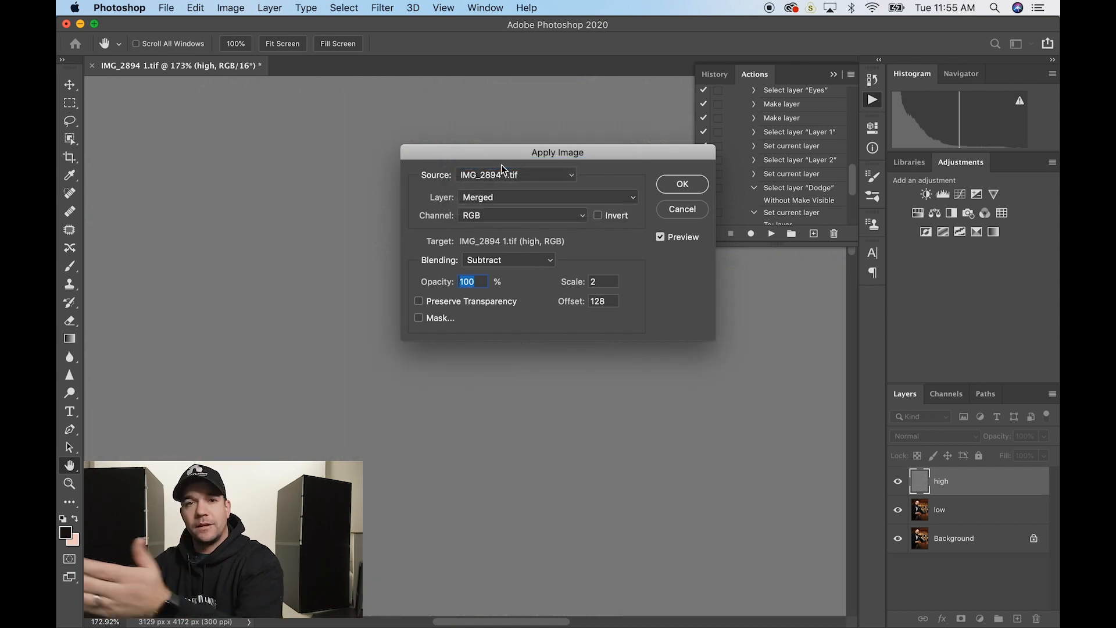
left_click(519, 203)
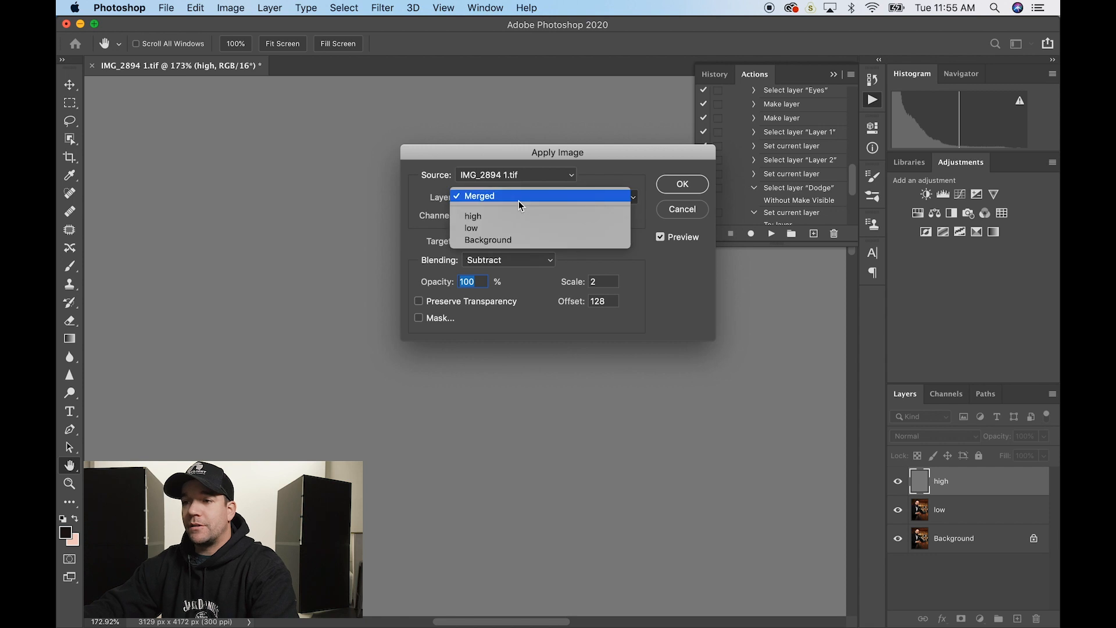
left_click(492, 228)
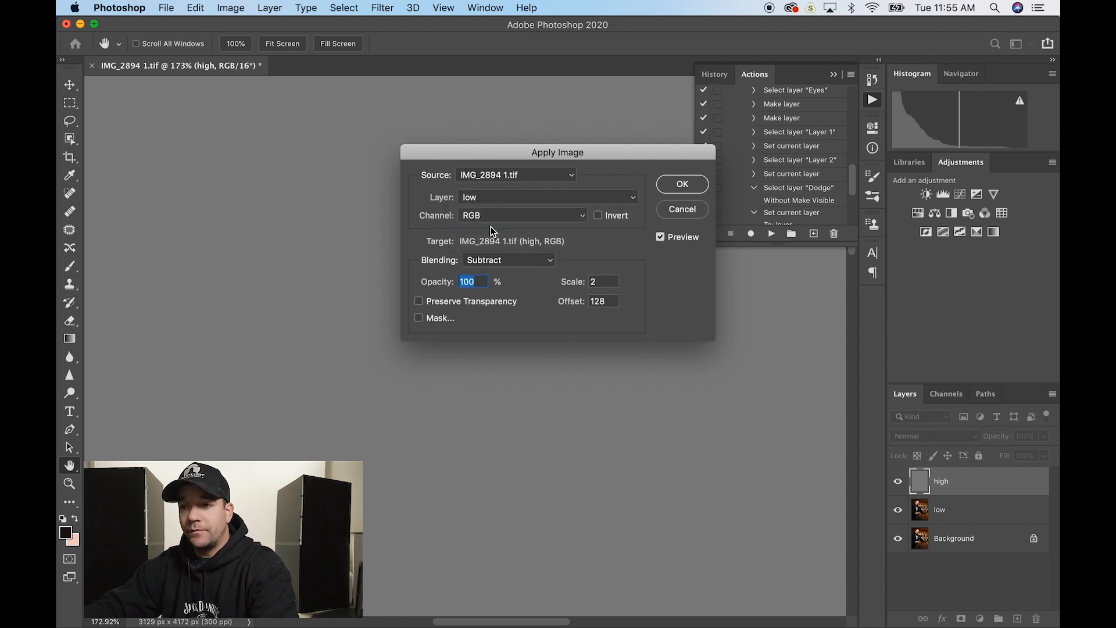
left_click(521, 261)
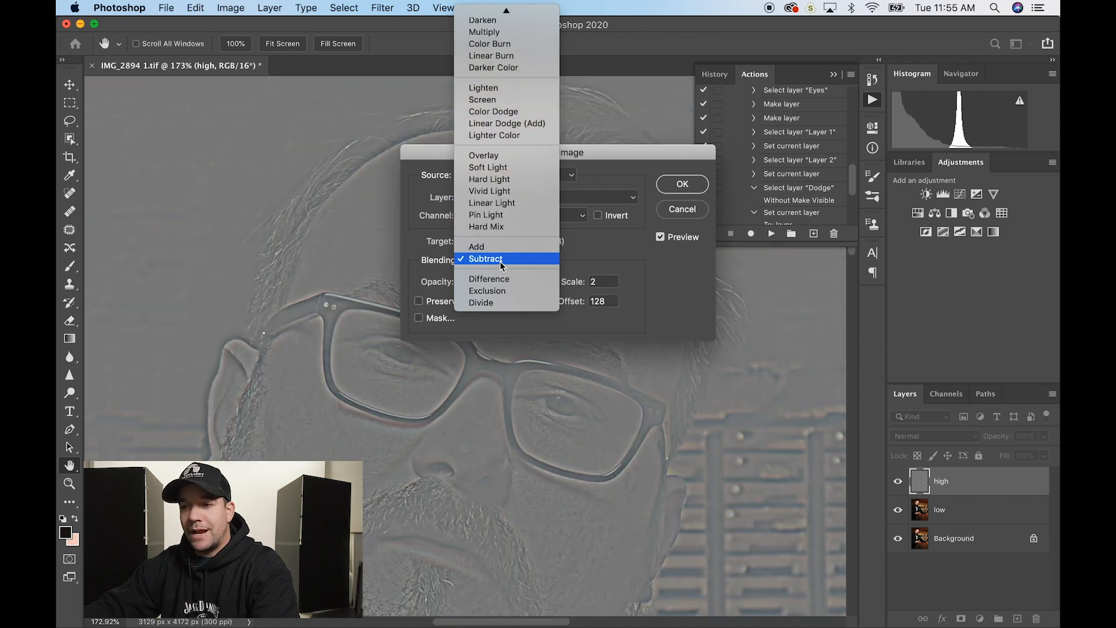
left_click(485, 258)
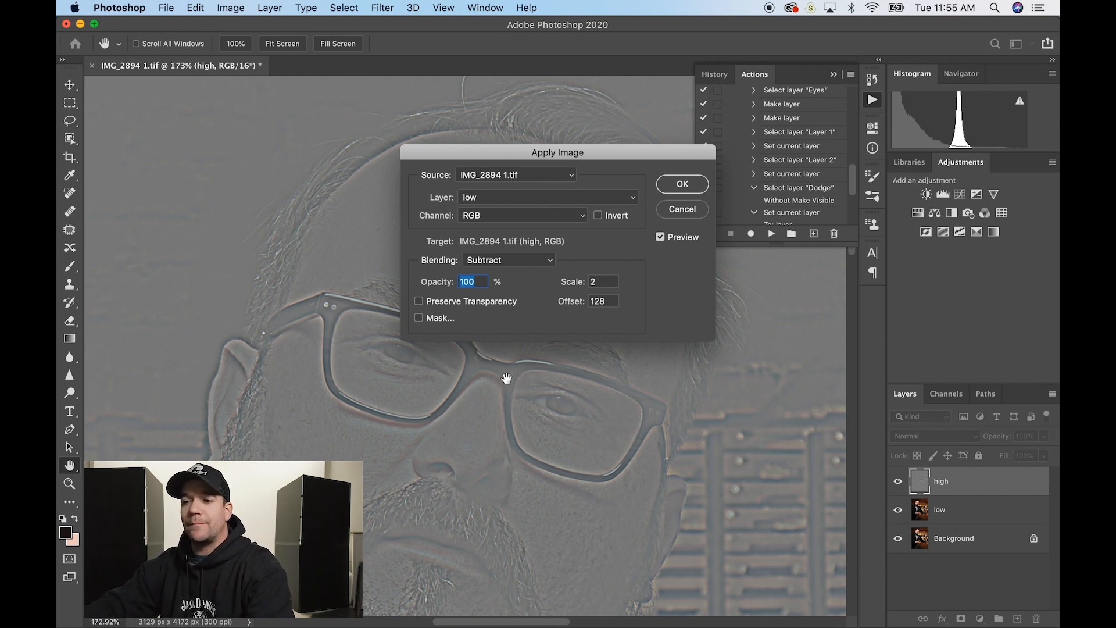
left_click_drag(576, 151, 889, 63)
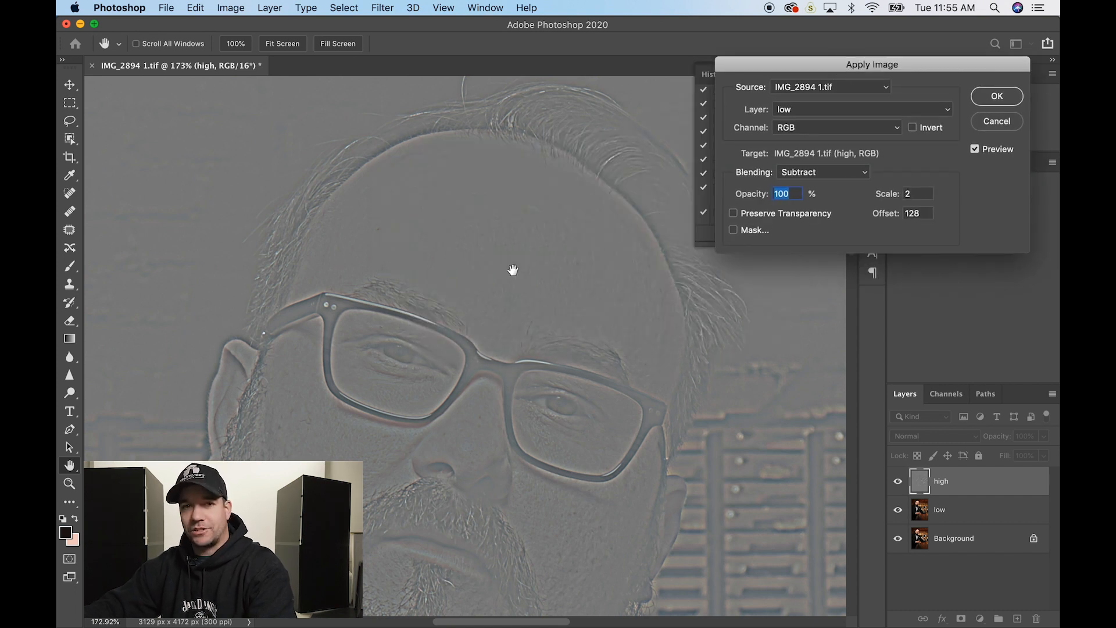
left_click(992, 99)
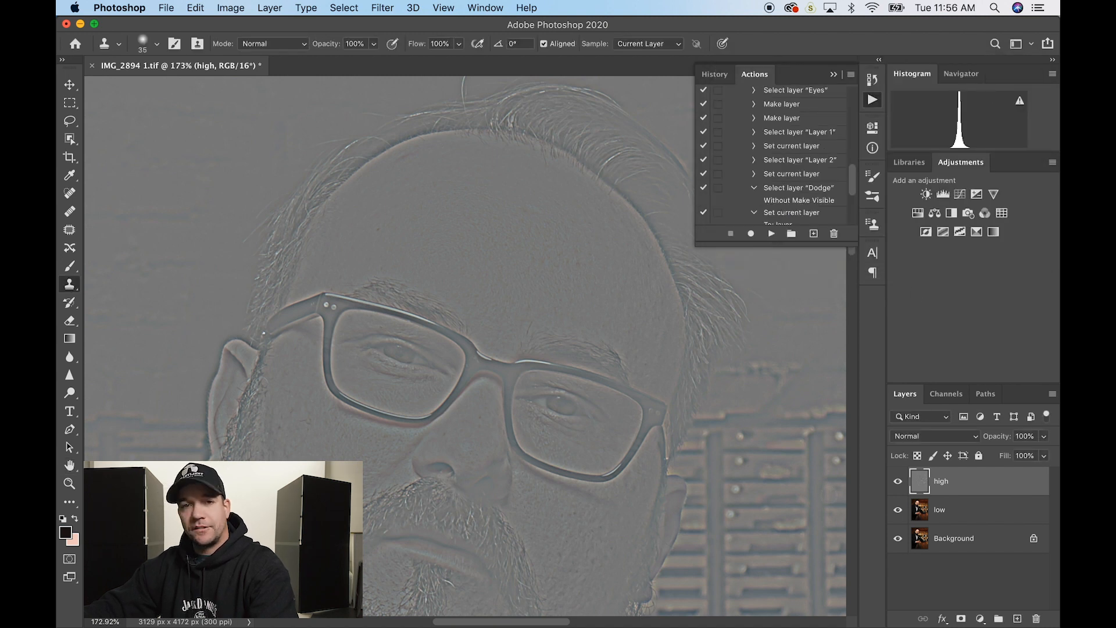
- Set the high layer's blend mode to Linear Light
left_click(943, 437)
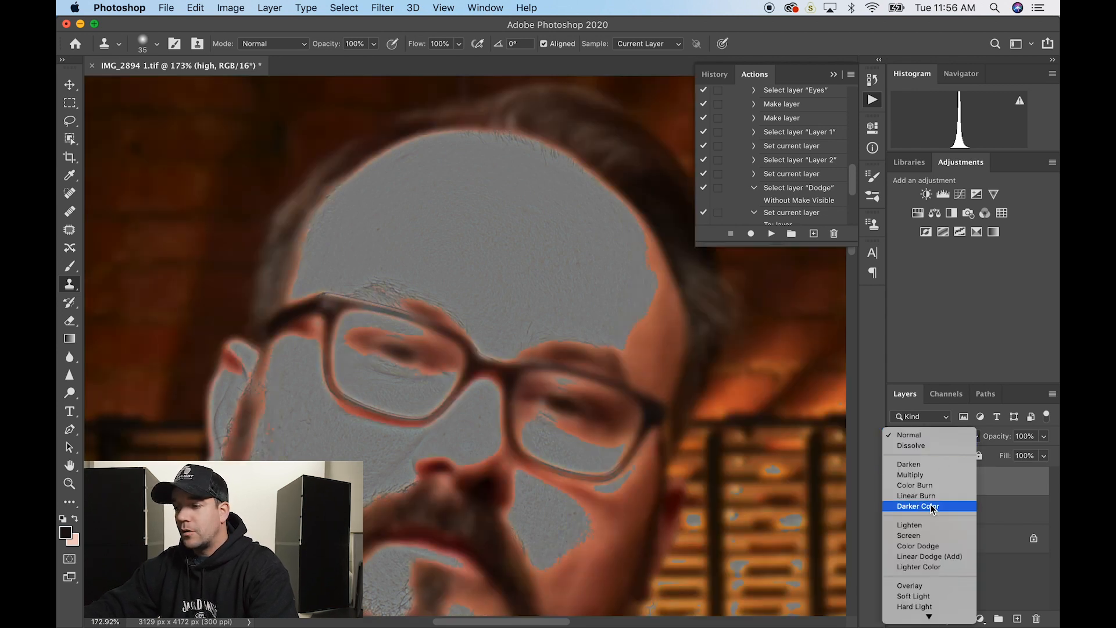
scroll(931, 505, "down", 2)
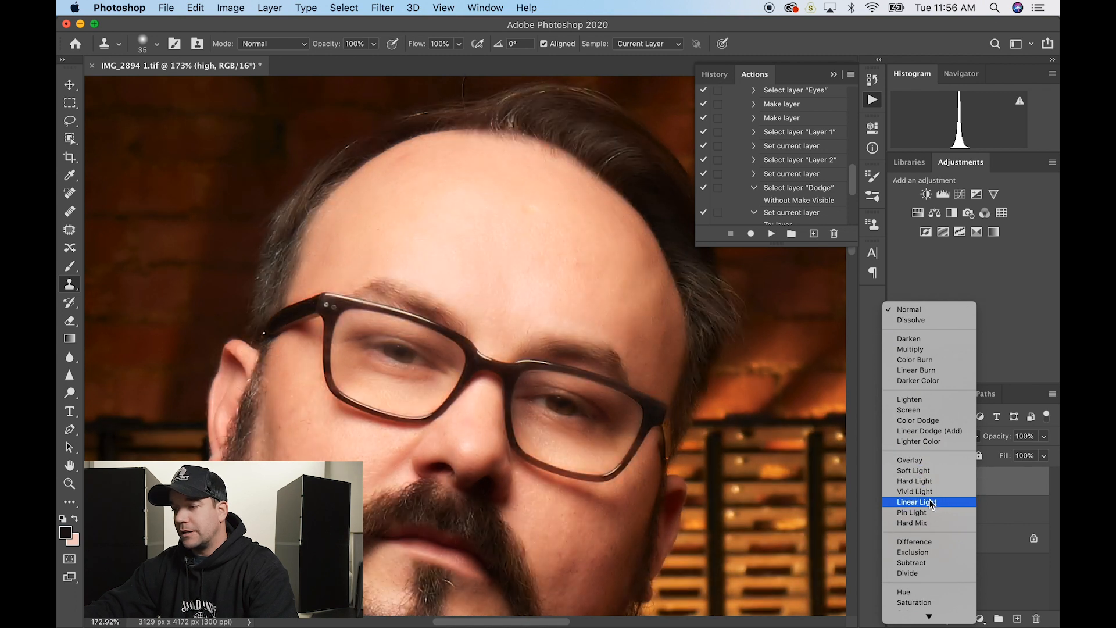
left_click(930, 503)
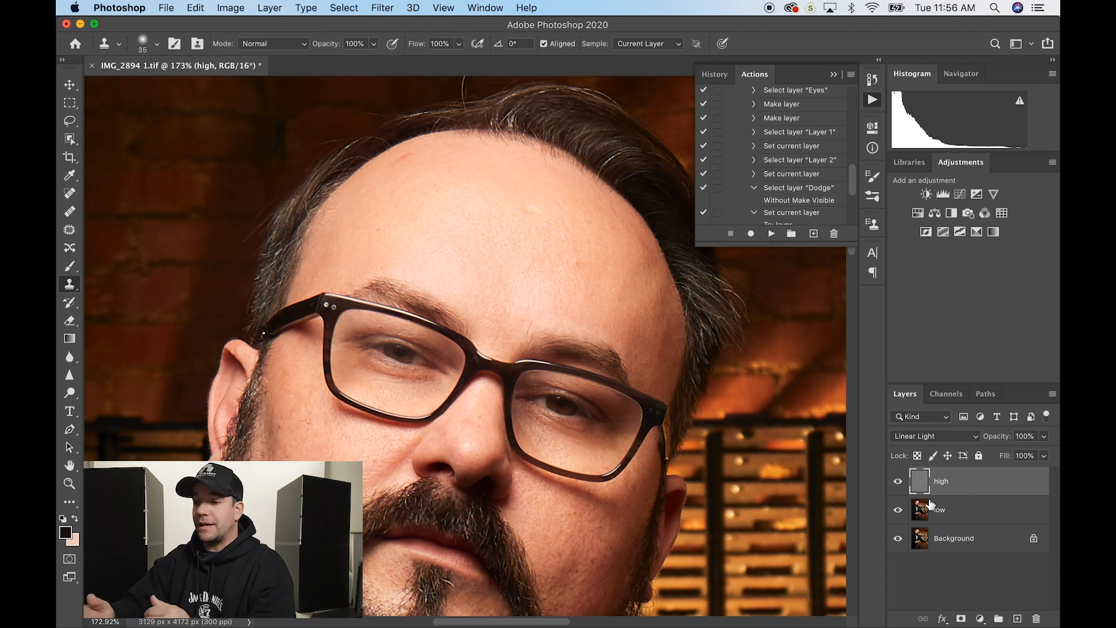
- Compare against the original Background and each separated layer, then select high and low together
left_click(897, 539, "alt")
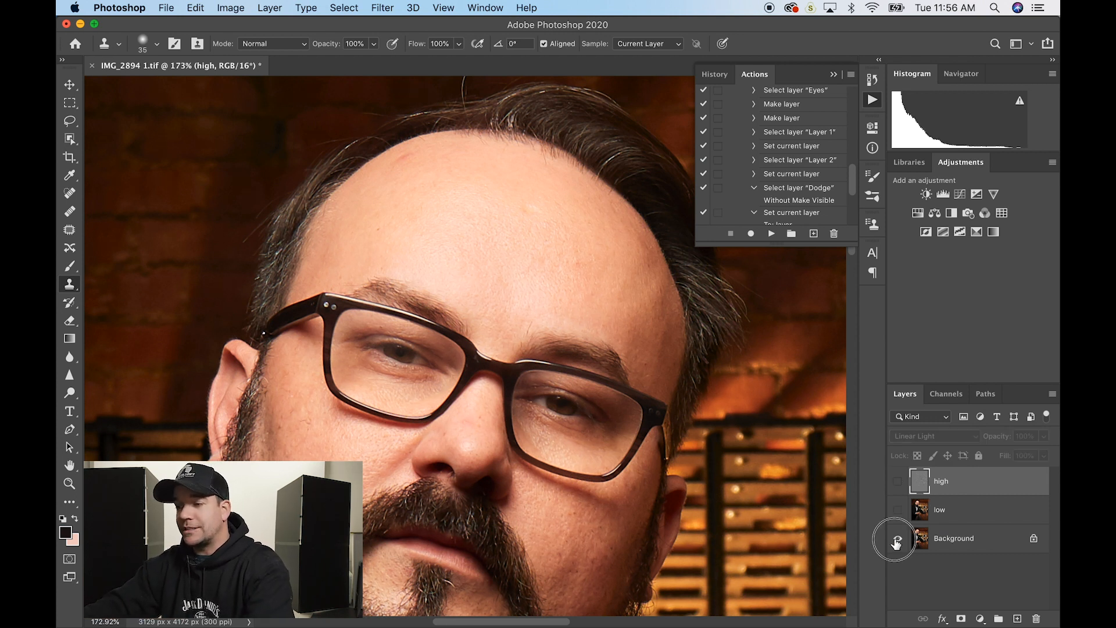
left_click(898, 540, "alt")
left_click(898, 540, "alt")
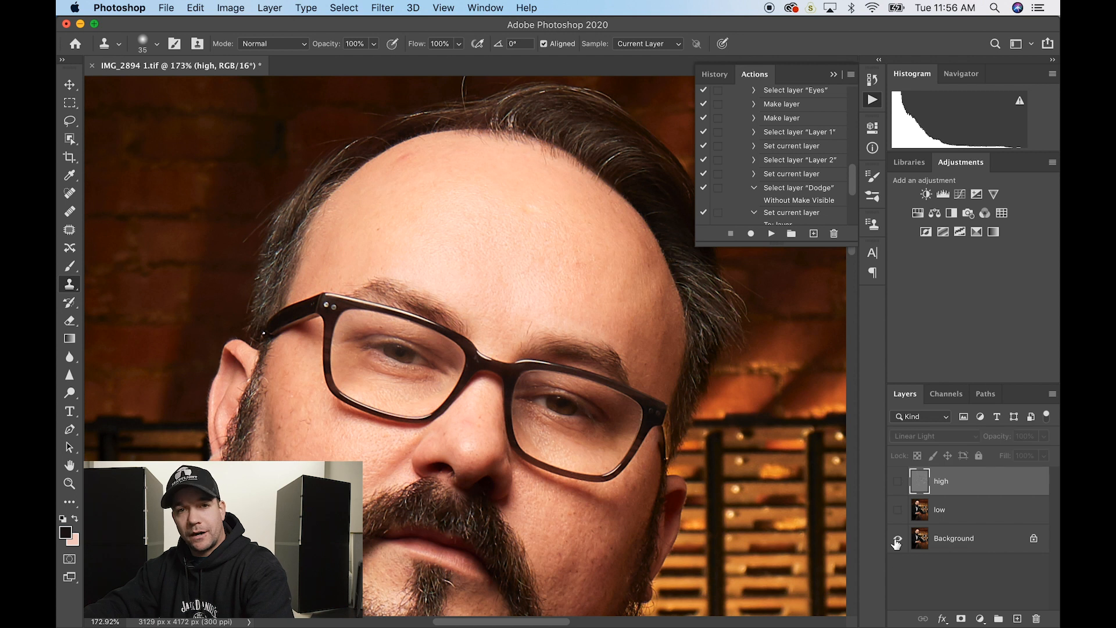
left_click(897, 540, "alt")
left_click(897, 540, "alt")
left_click(897, 540, "alt")
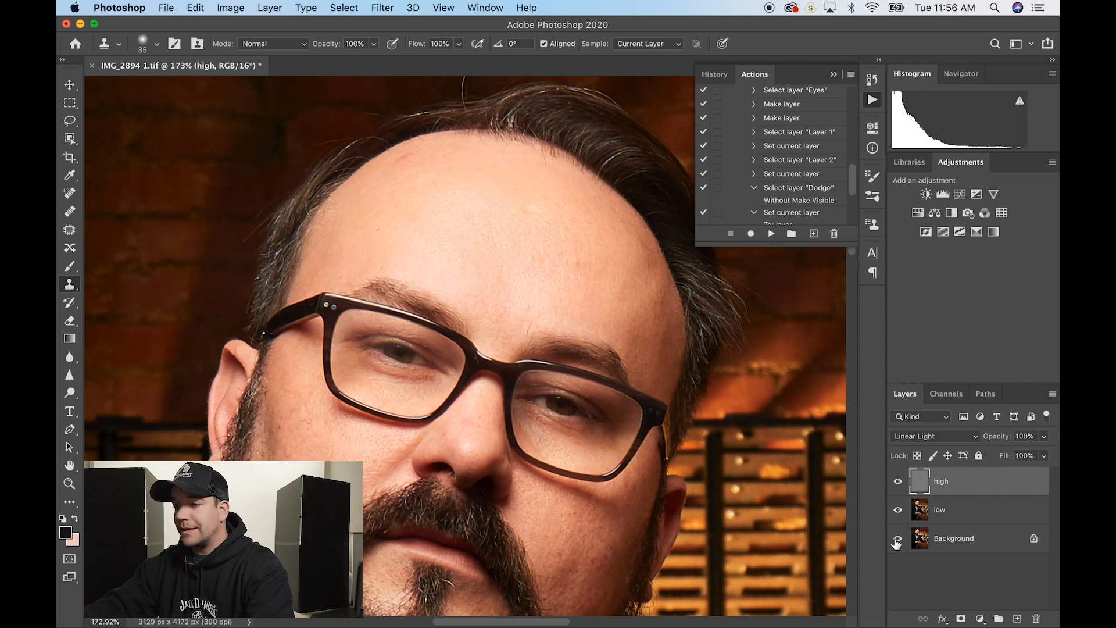
left_click(898, 483)
left_click(898, 482)
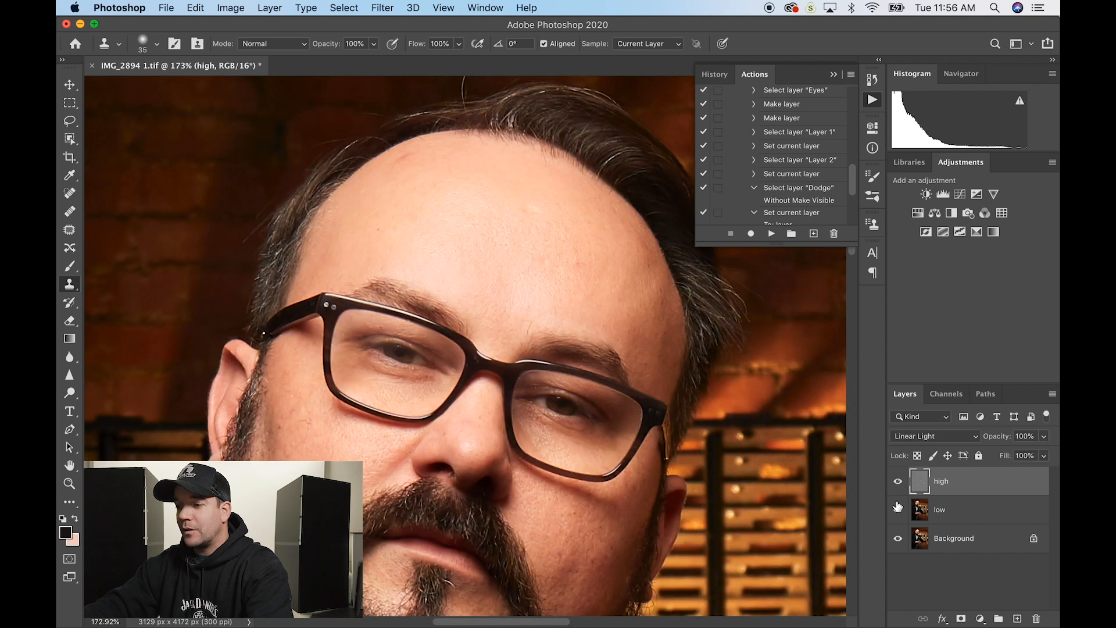
left_click(899, 510)
left_click(898, 510)
left_click(900, 540, "alt")
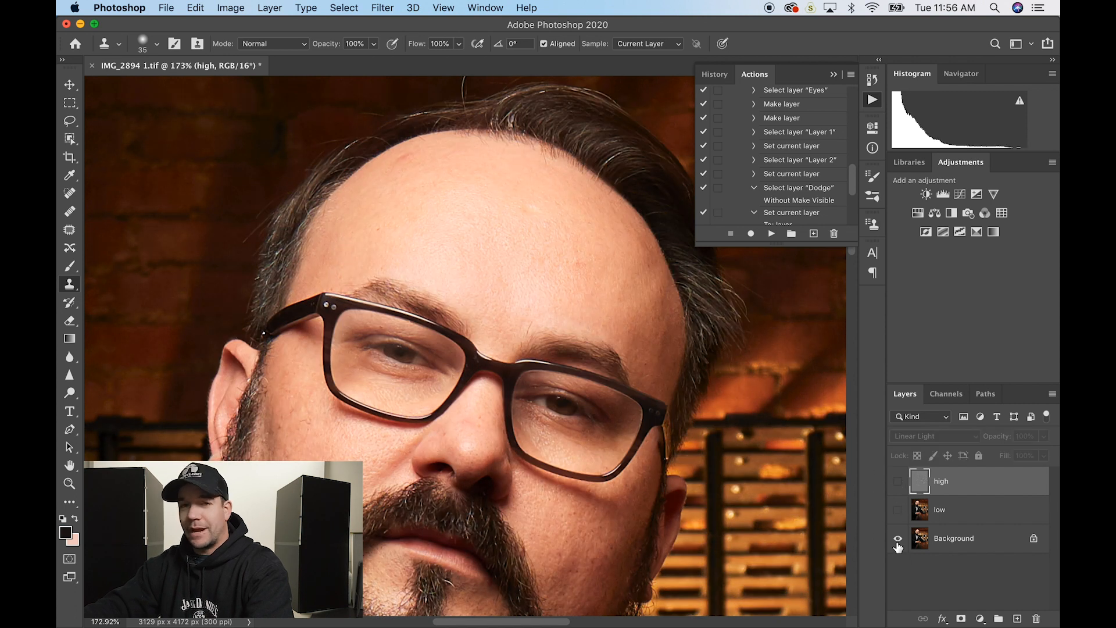
left_click(899, 540, "alt")
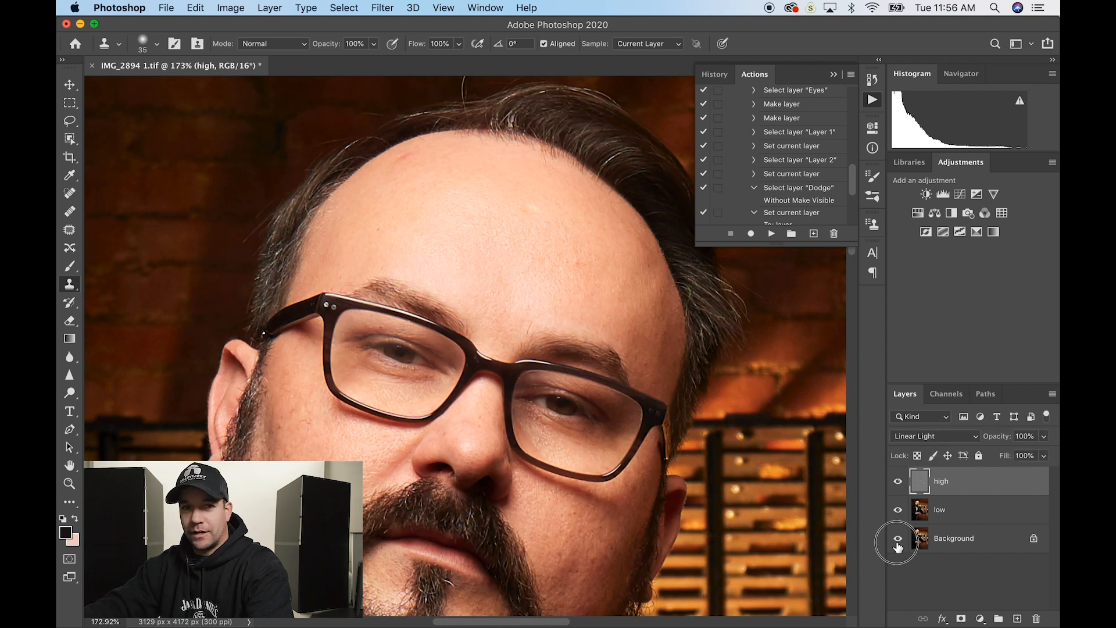
left_click(973, 510, "shift")
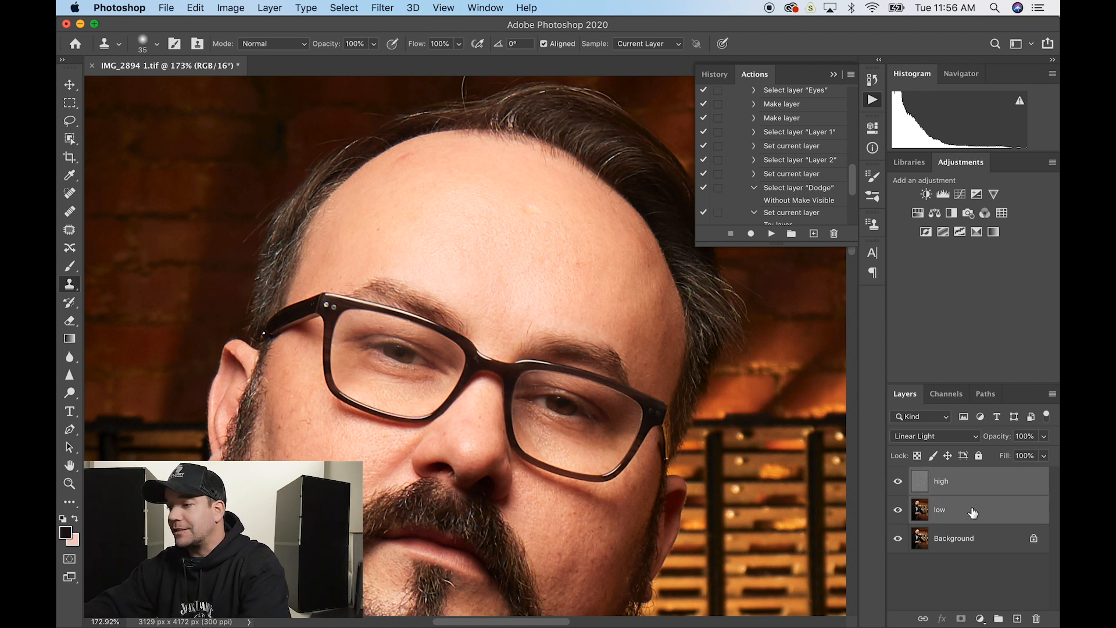
- Put the high and low layers in a new group named FS
left_click(998, 619)
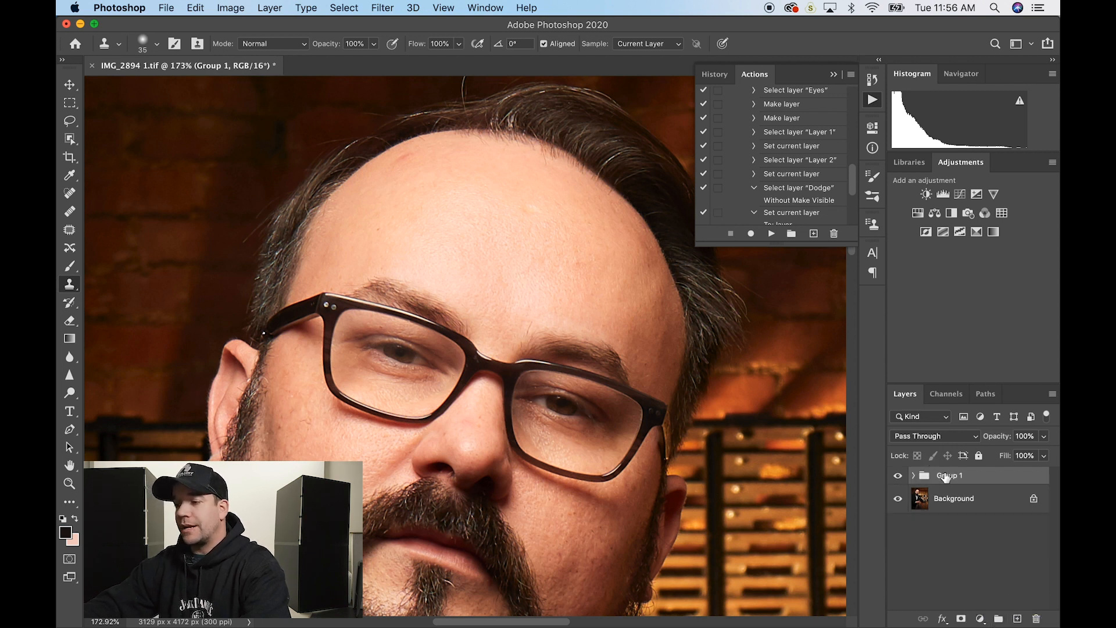
double_click(946, 475)
type("FA")
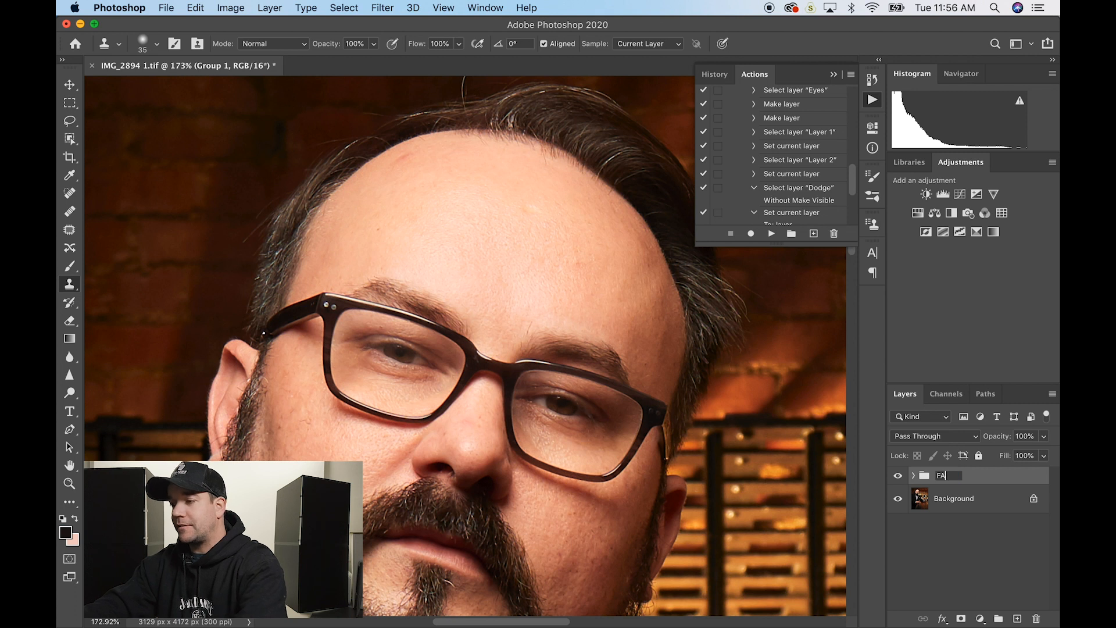
key("Return")
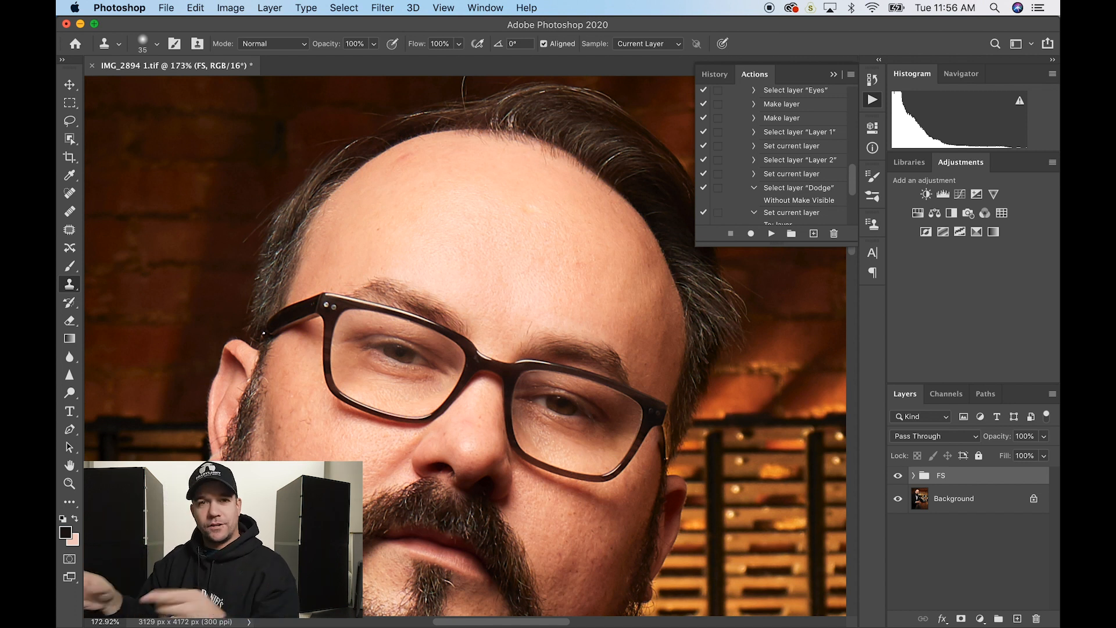
- Add a new empty layer above FS named 'eyes'
left_click(1017, 619)
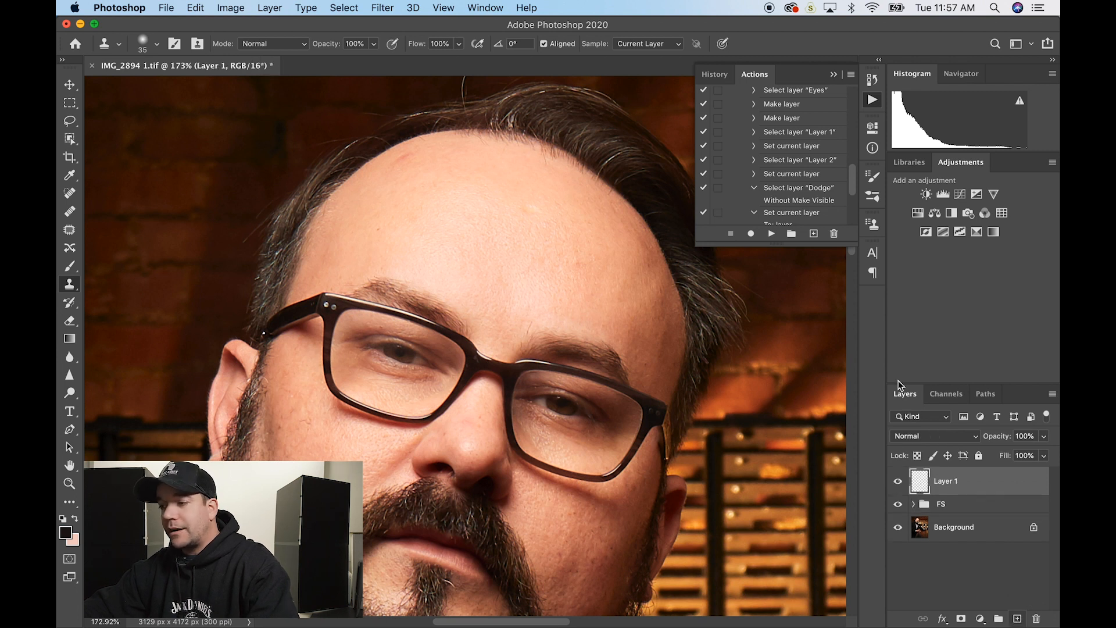
double_click(945, 481)
type("eyes")
key("Return")
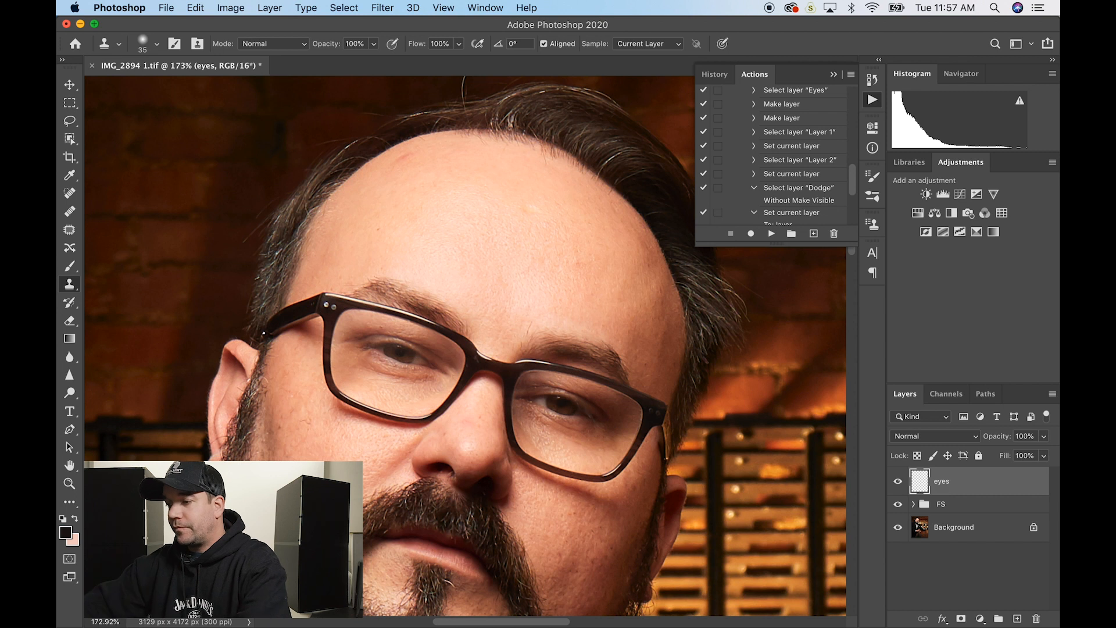
- Set the eyes layer to Overlay at 50% opacity and add another blank layer above
left_click(937, 439)
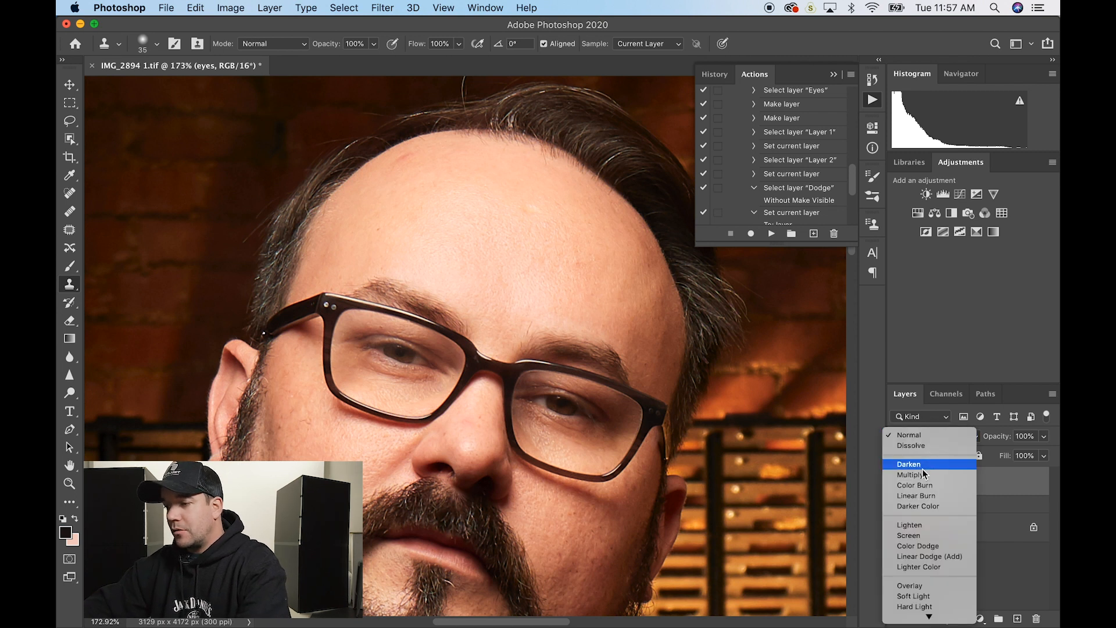
scroll(925, 539, "down", 2)
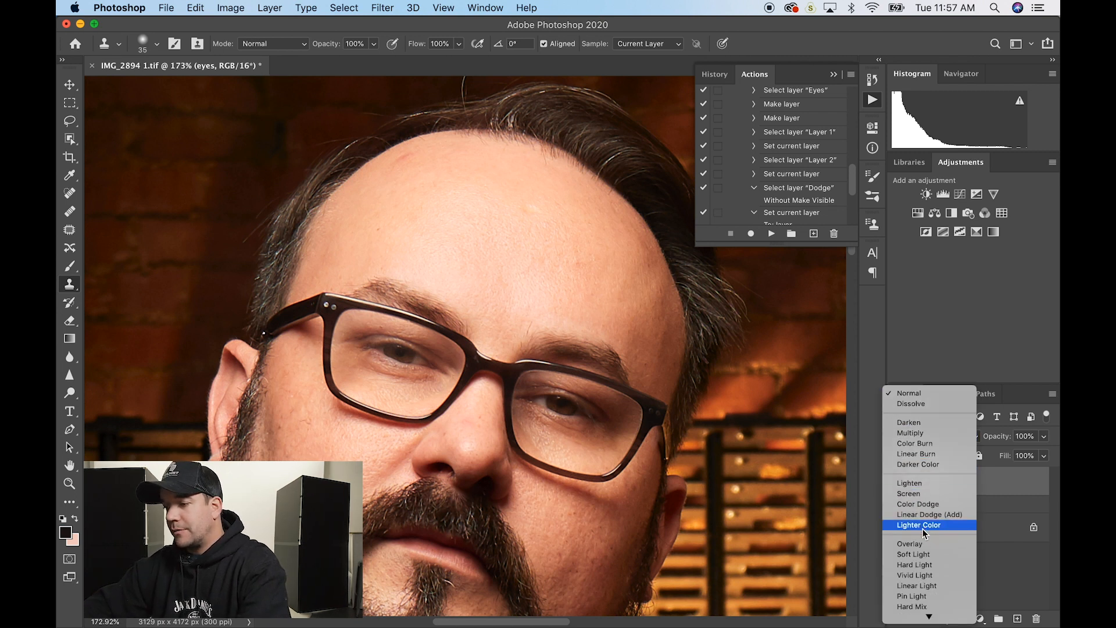
left_click(925, 554)
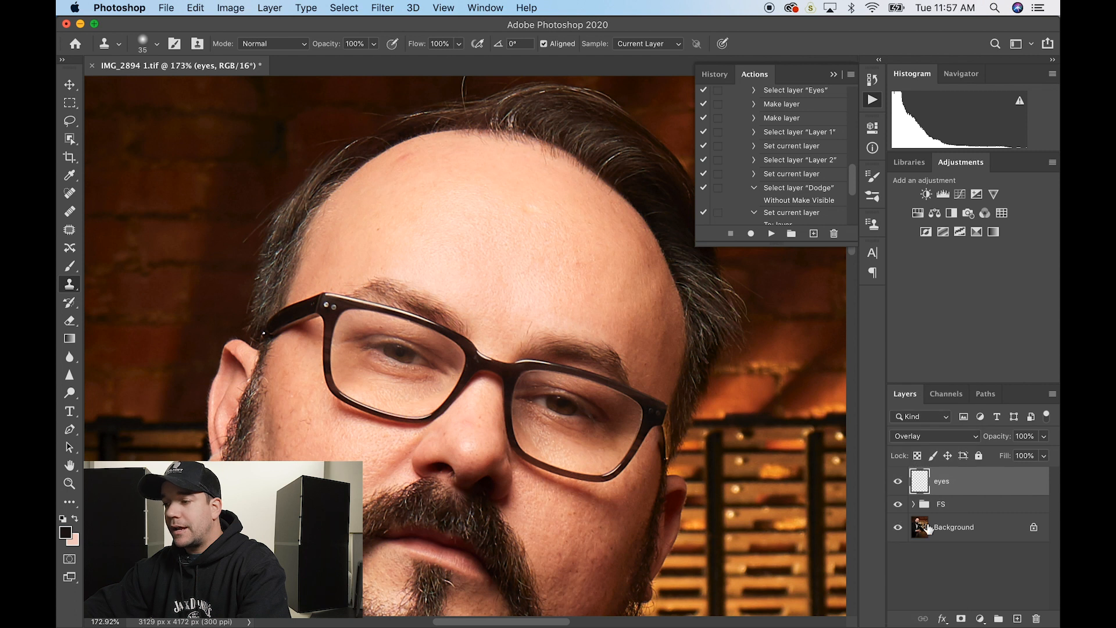
left_click(1026, 436)
type("50")
key("Return")
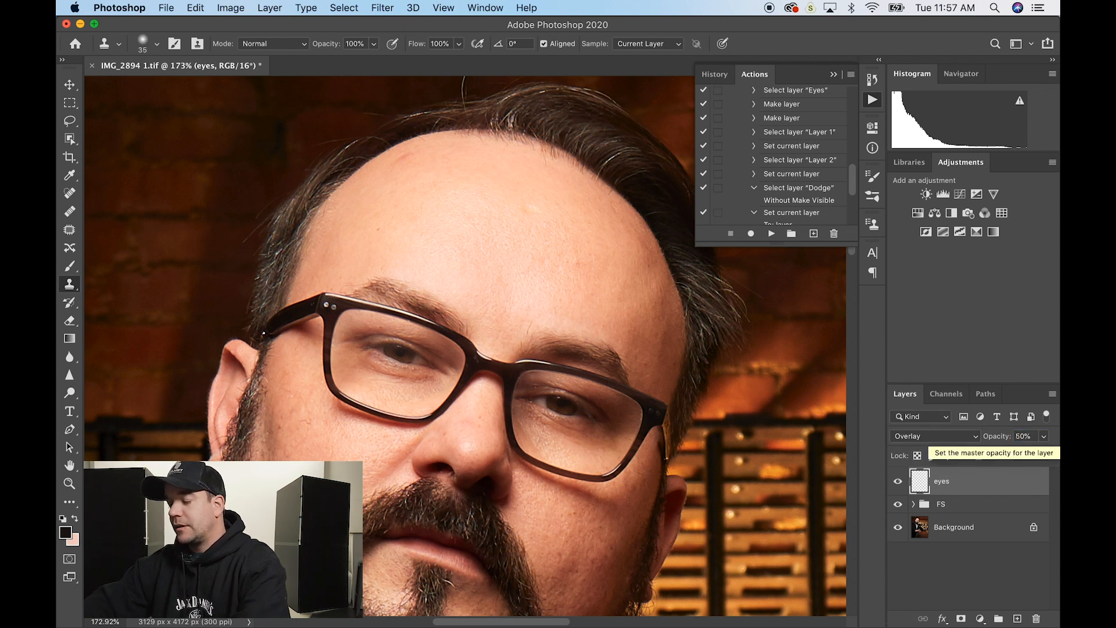
left_click(1019, 620)
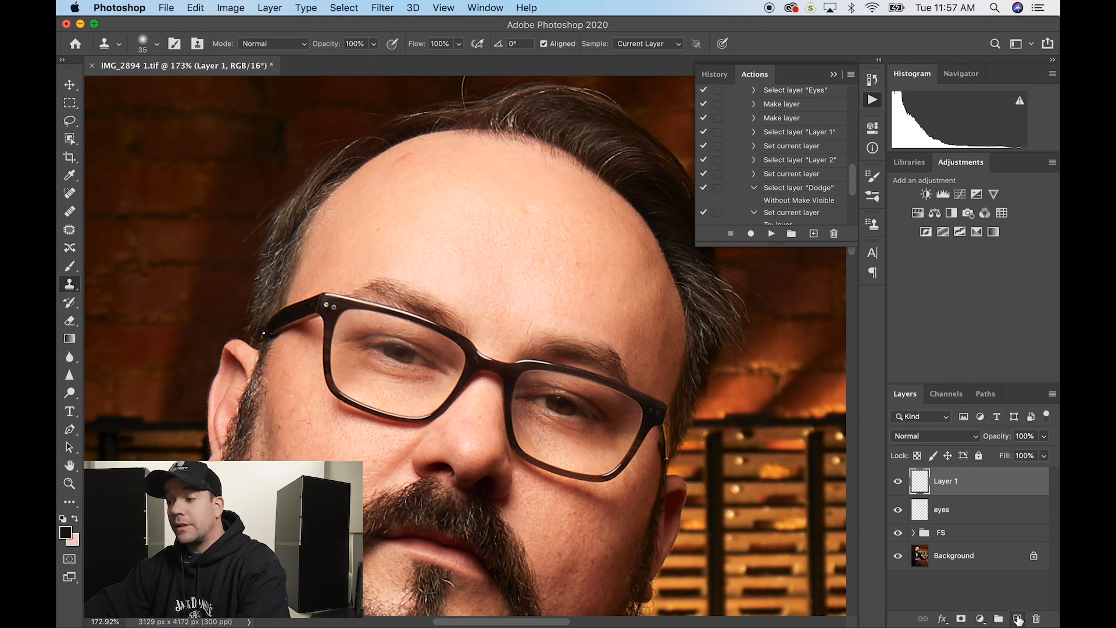
- Name the new layer 'dodge' and set it to Soft Light
double_click(944, 481)
type("dodge")
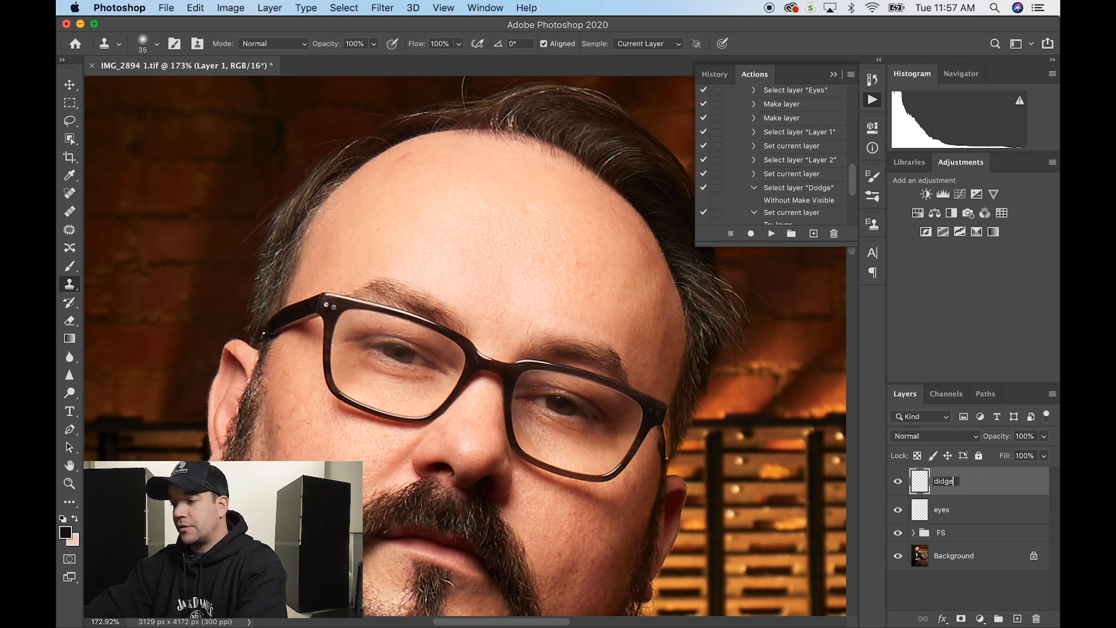
left_click(935, 436)
mouse_move(911, 621)
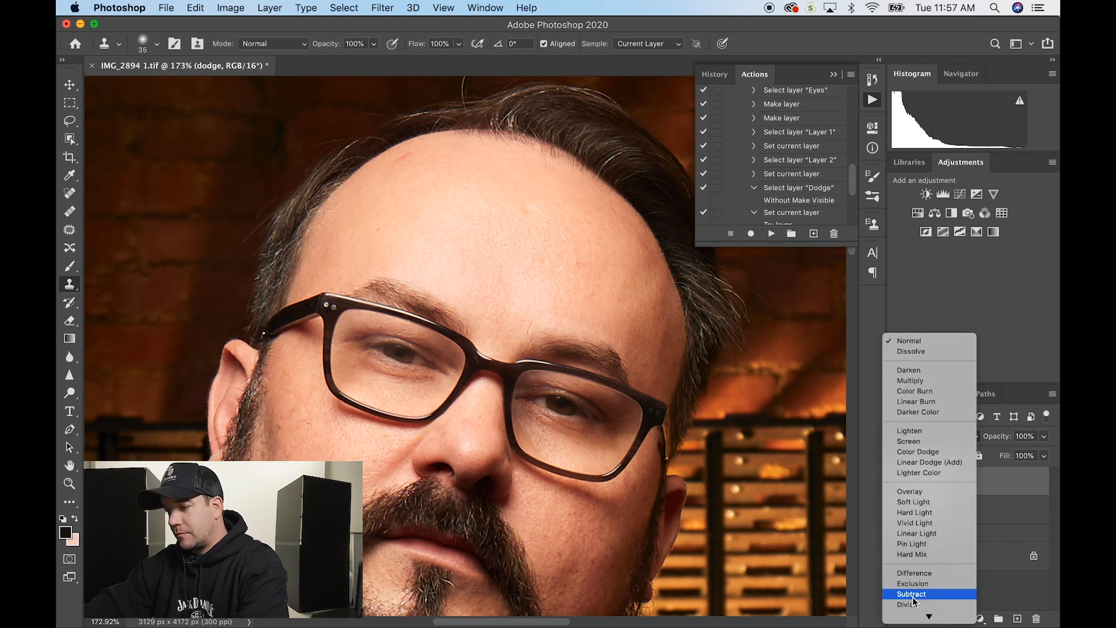
left_click(929, 504)
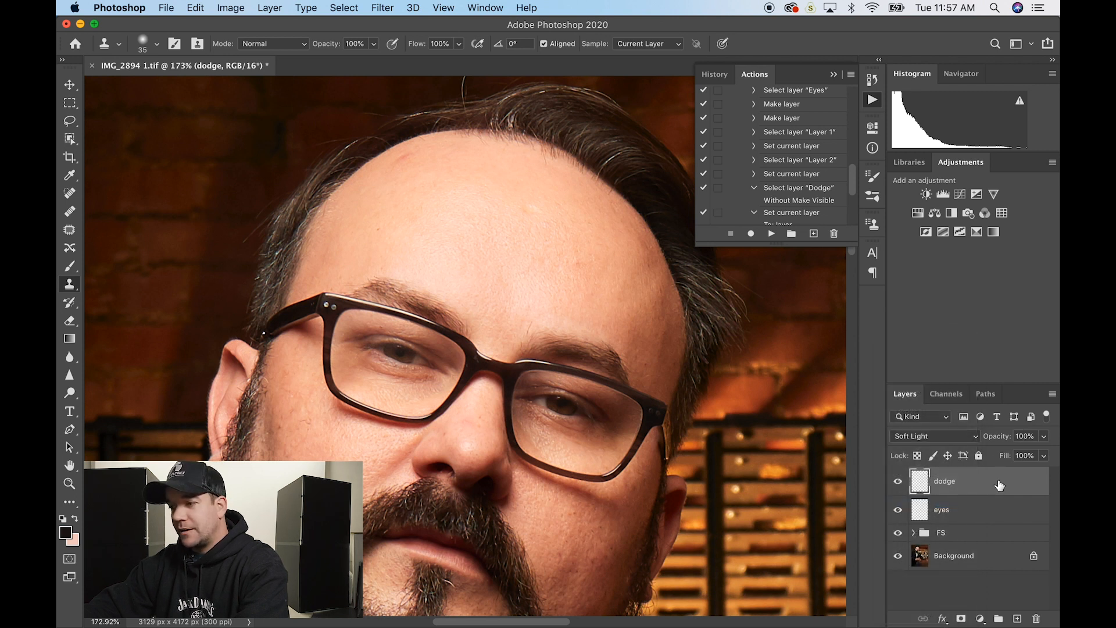
- Duplicate the dodge layer and rename the copy 'burn'
left_click_drag(999, 549, 1017, 618)
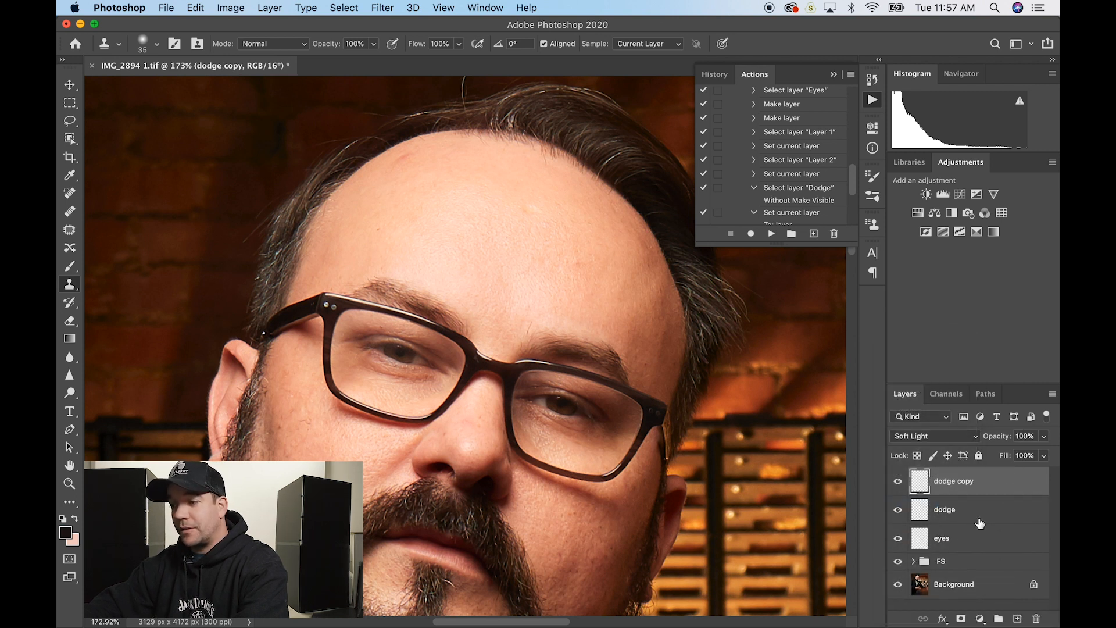
double_click(953, 482)
type("bur")
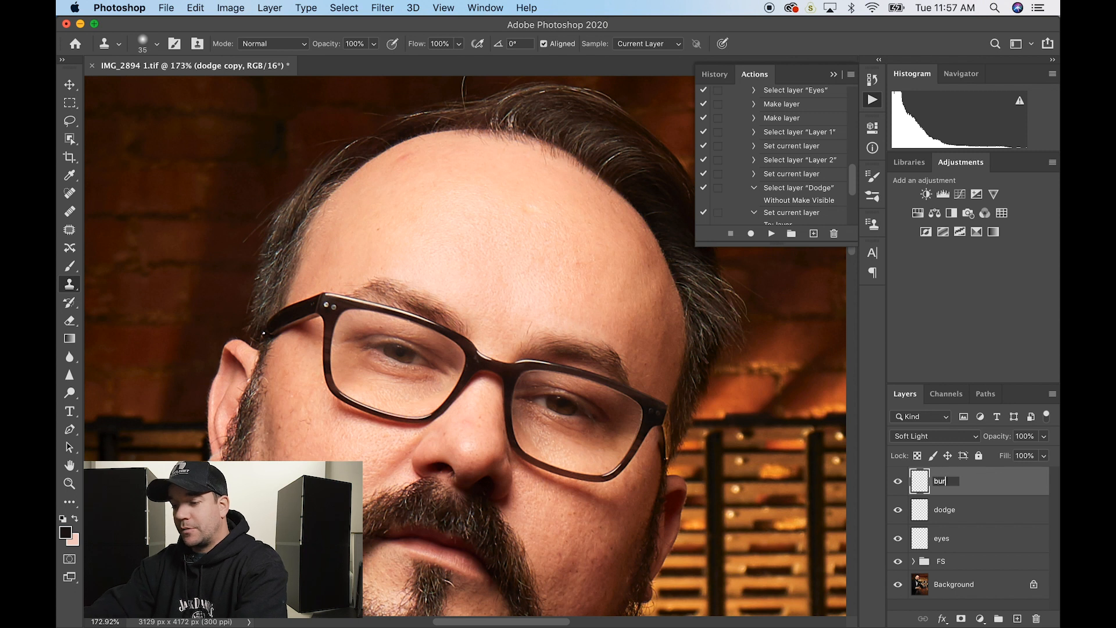
type("n")
key("Return")
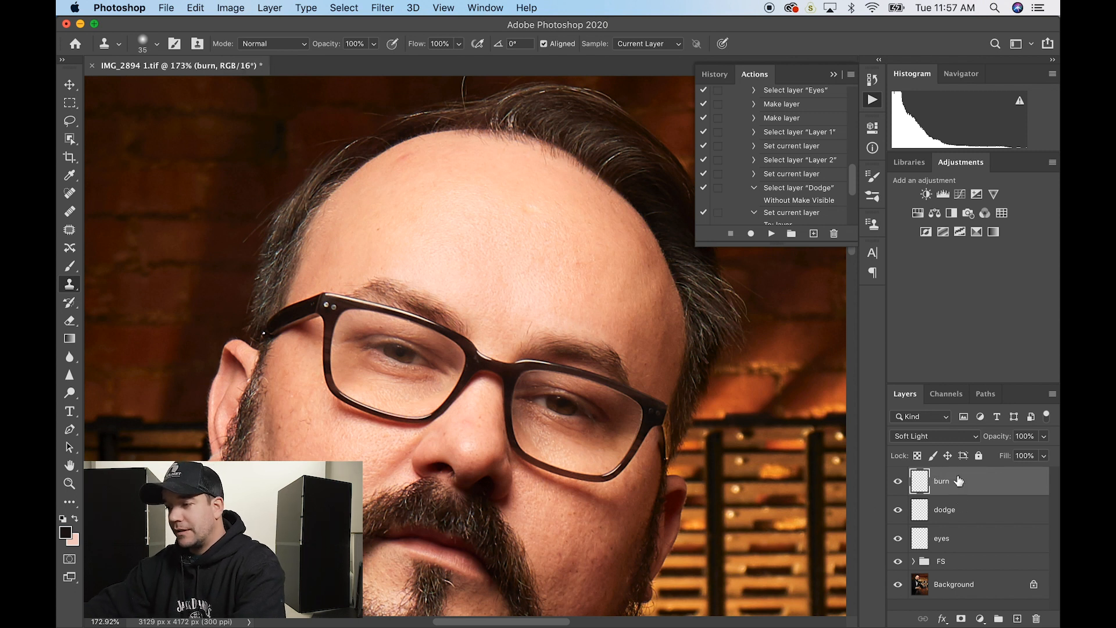
- Group the dodge and burn layers and name the group 'dodge/burn'
left_click(985, 517, "shift")
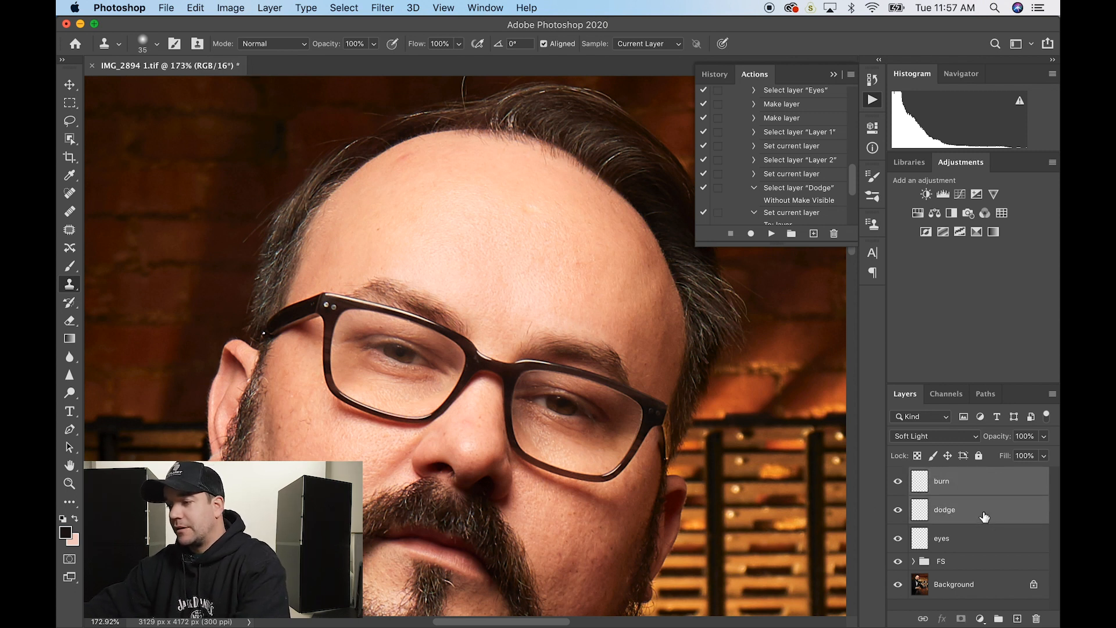
left_click(999, 620)
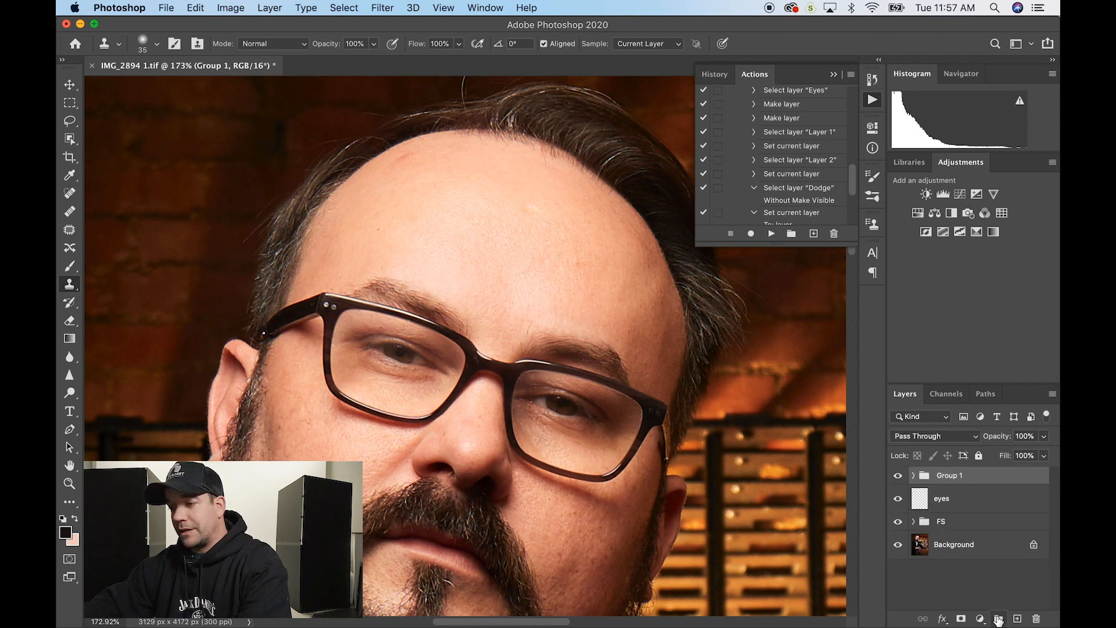
double_click(952, 475)
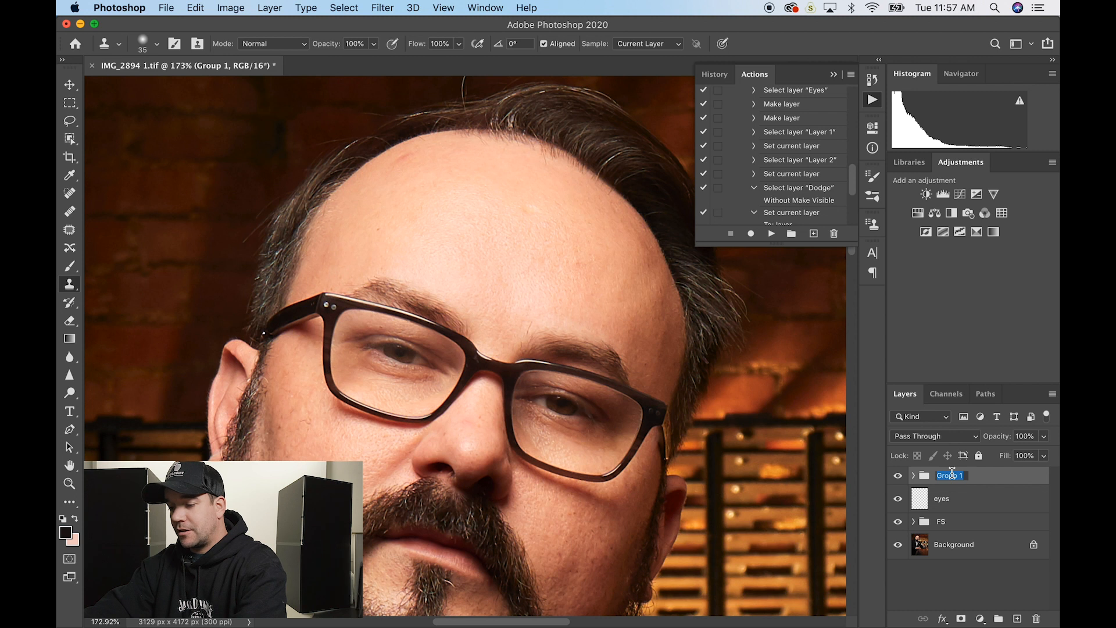
type("dodge/burn")
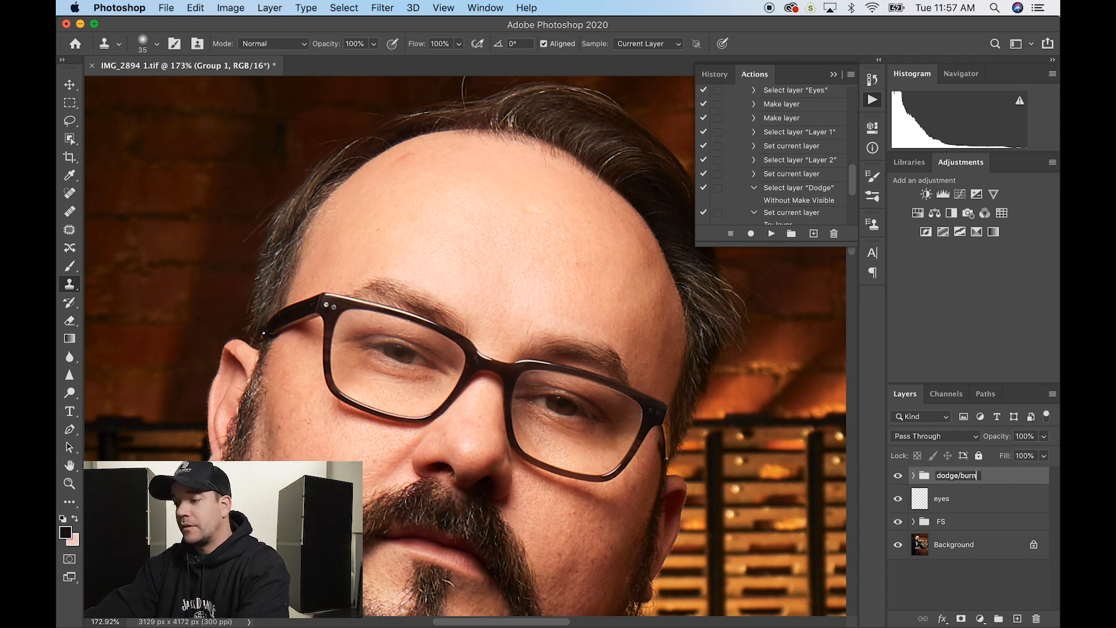
key("Return")
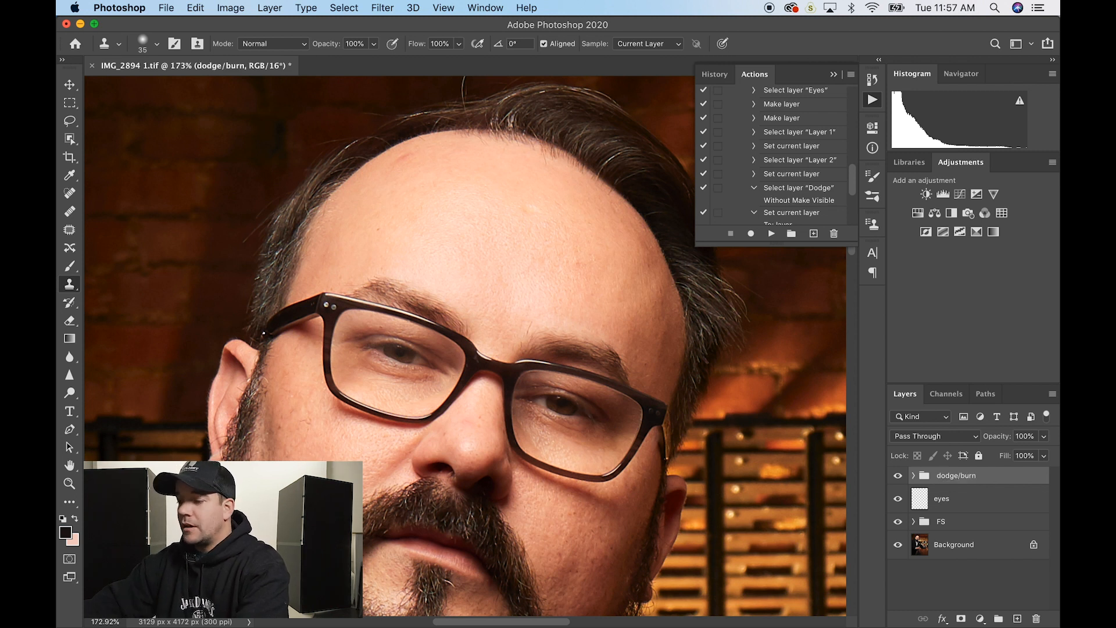
- Expand FS, add a white mask to the low layer, and target its pixels
left_click(914, 522)
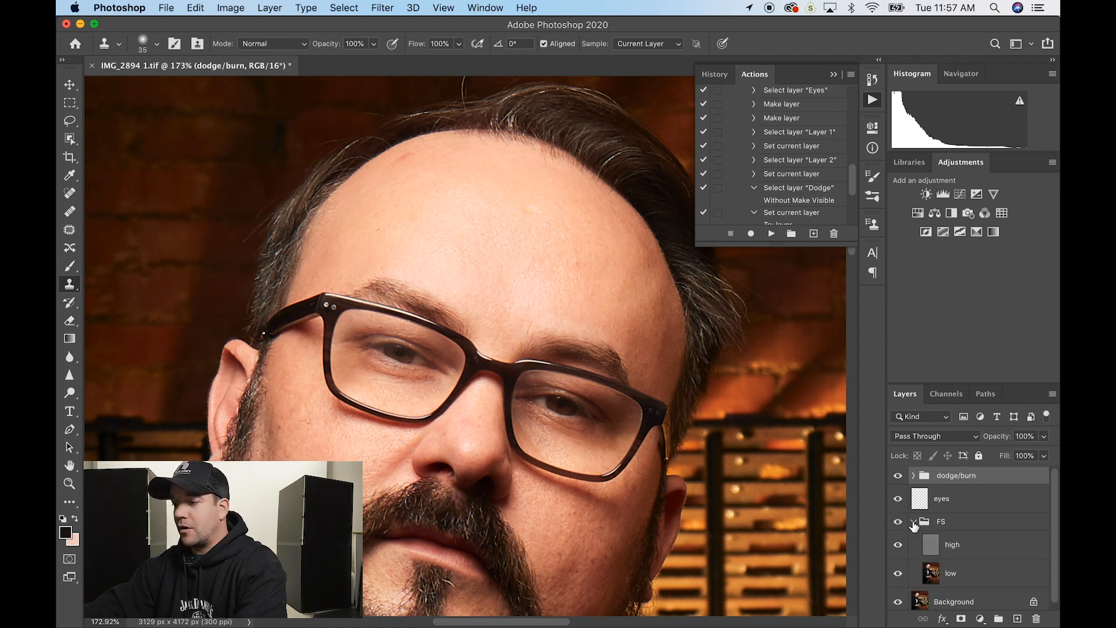
left_click(968, 575)
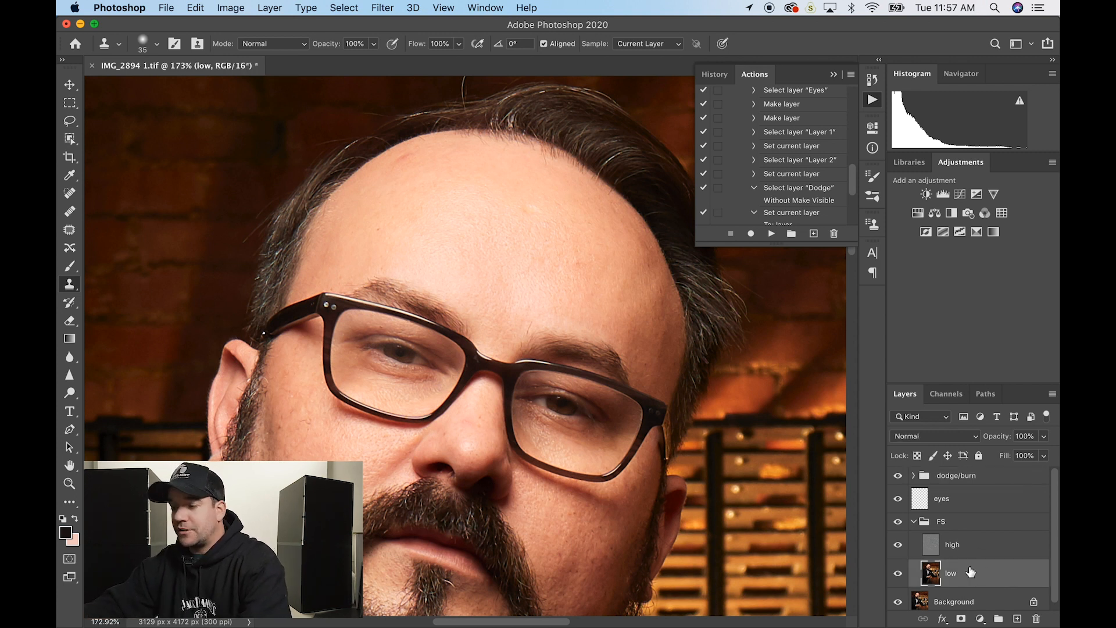
left_click(962, 618)
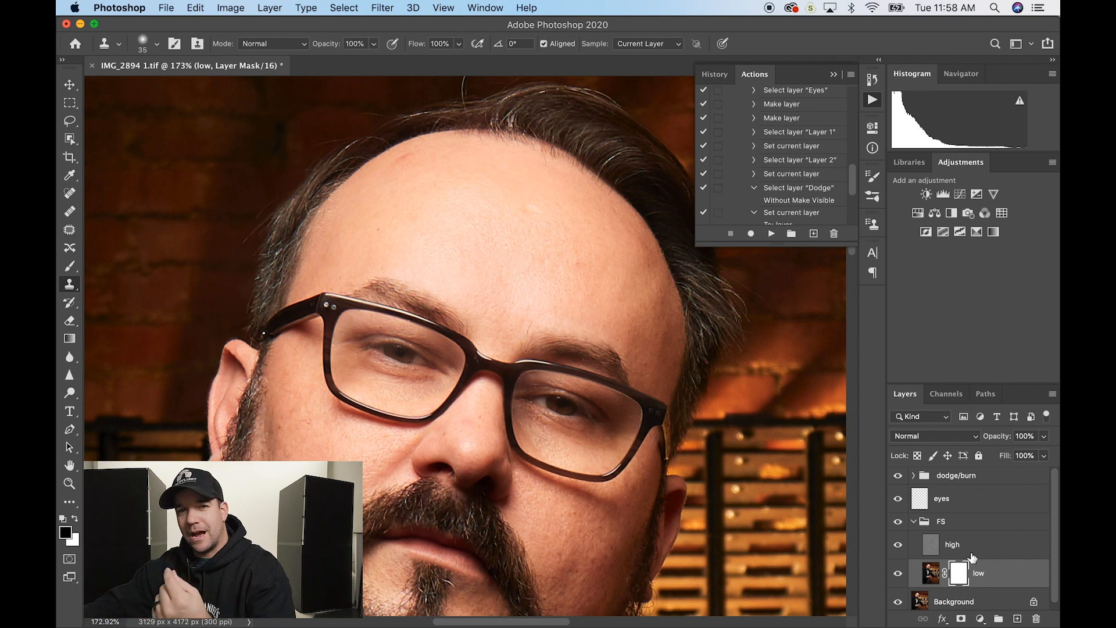
left_click(1026, 581)
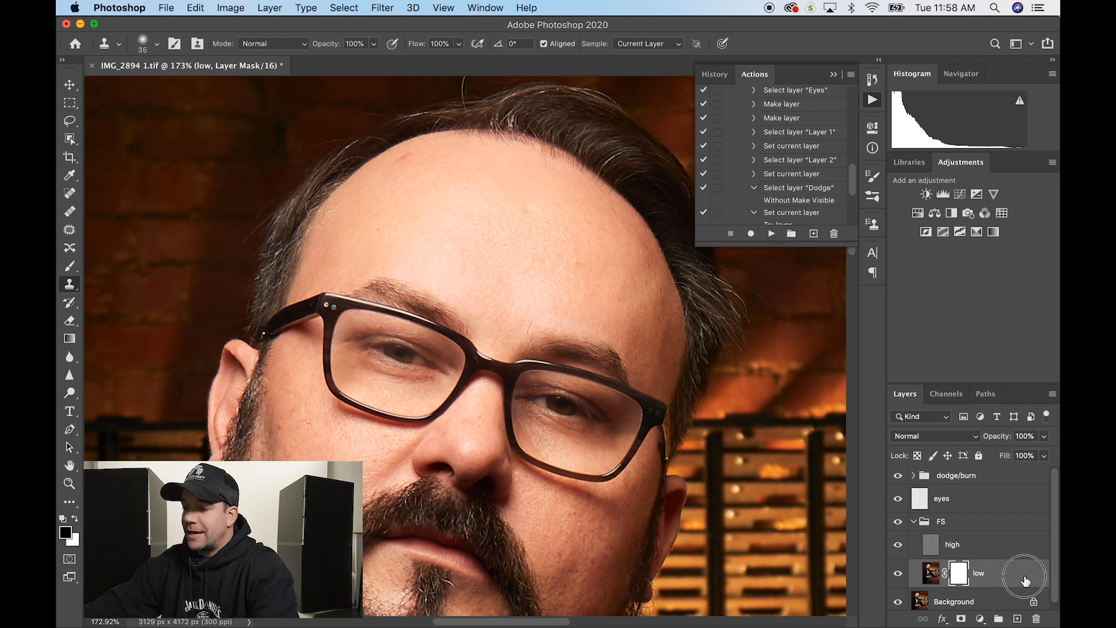
left_click(959, 576)
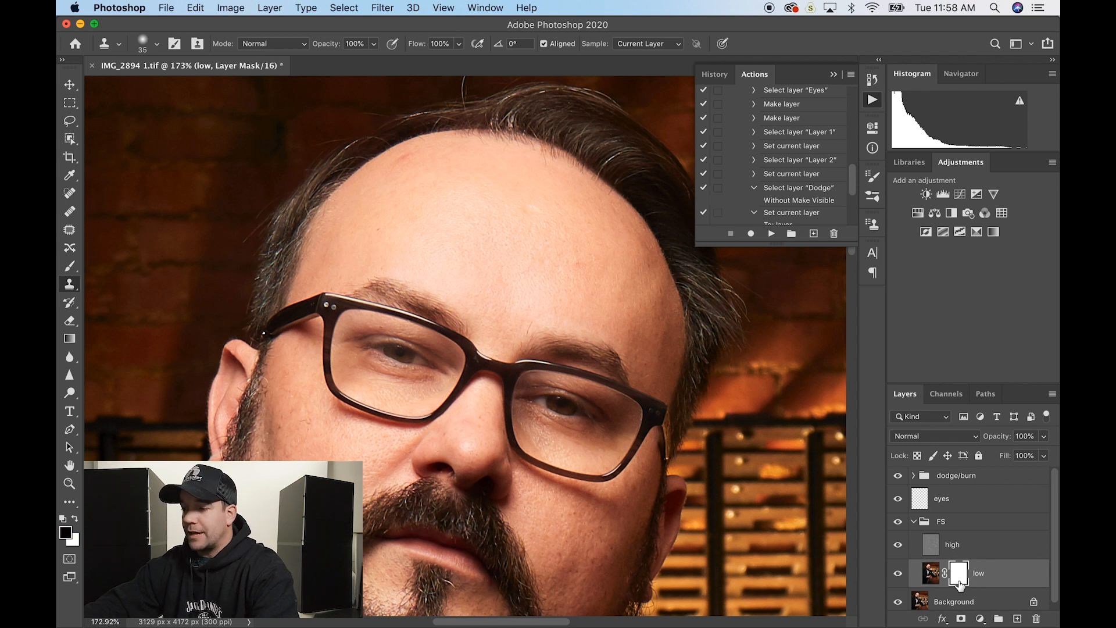
key("super+2")
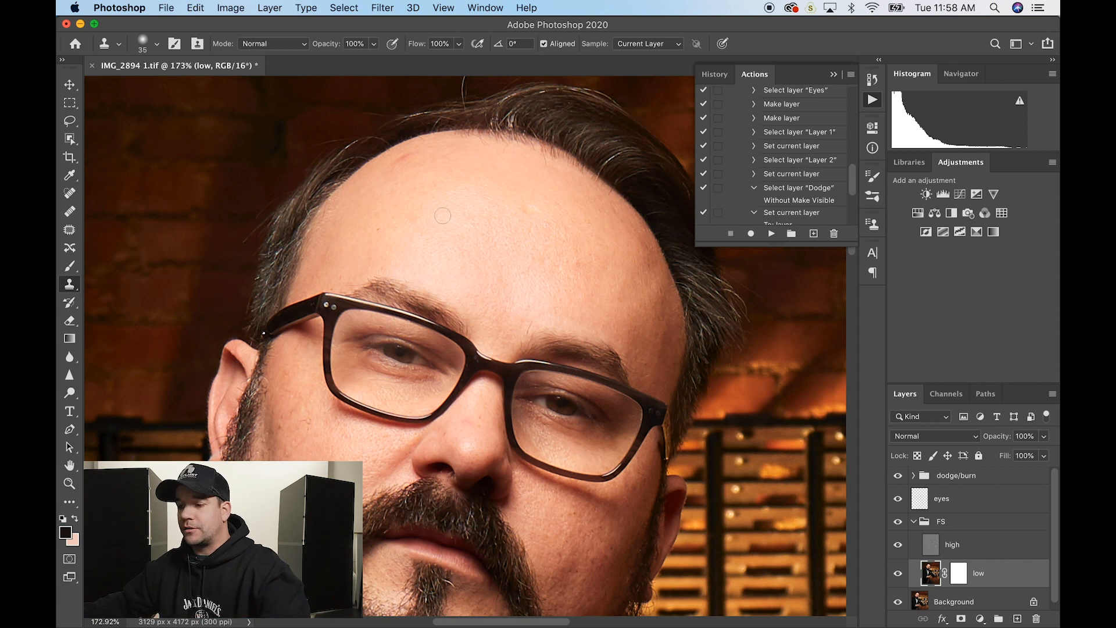
- Lasso a patch on the right forehead and check it in Quick Mask
key("l")
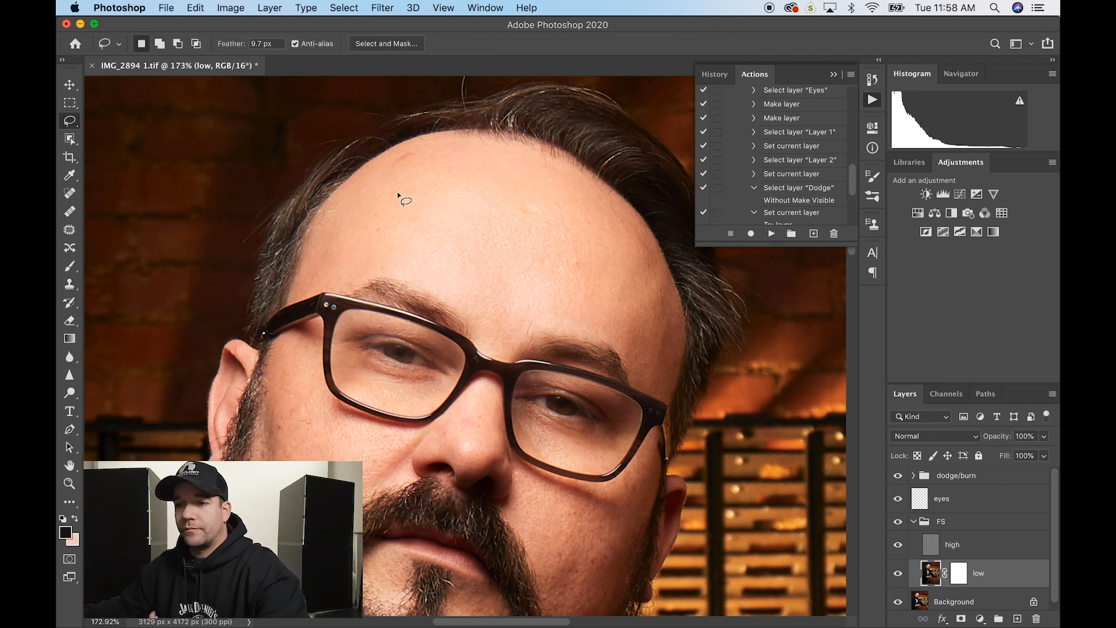
mouse_move(68, 122)
left_mouse_down()
mouse_move(106, 144)
mouse_move(109, 132)
mouse_move(109, 146)
mouse_move(111, 125)
left_mouse_up()
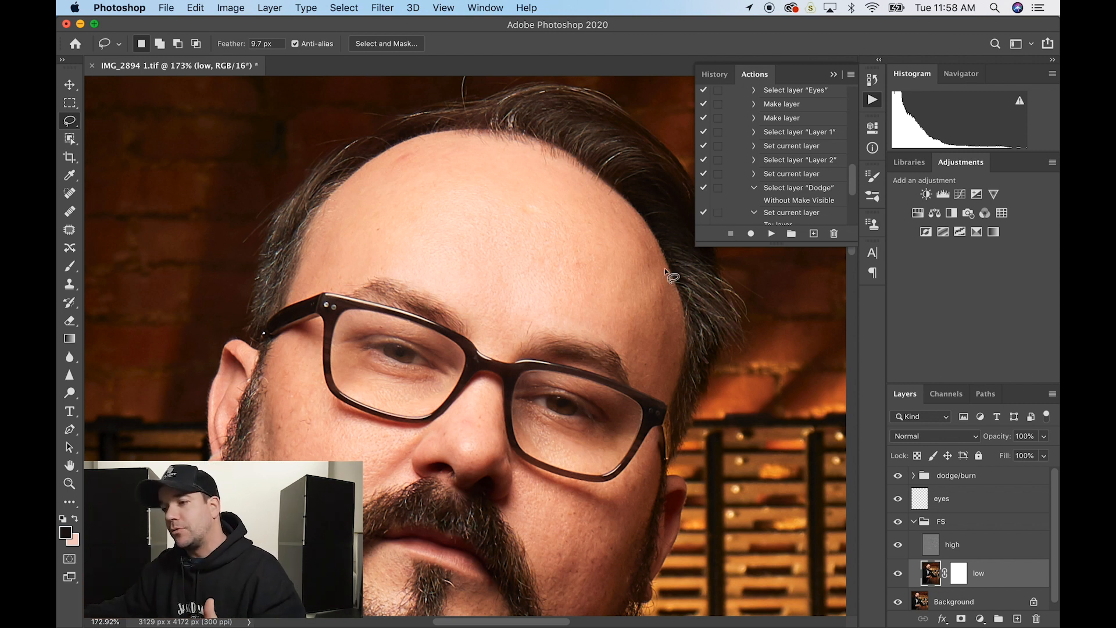
mouse_move(624, 250)
left_mouse_down()
mouse_move(594, 258)
mouse_move(574, 289)
mouse_move(596, 314)
mouse_move(647, 322)
mouse_move(661, 287)
mouse_move(609, 239)
left_mouse_up()
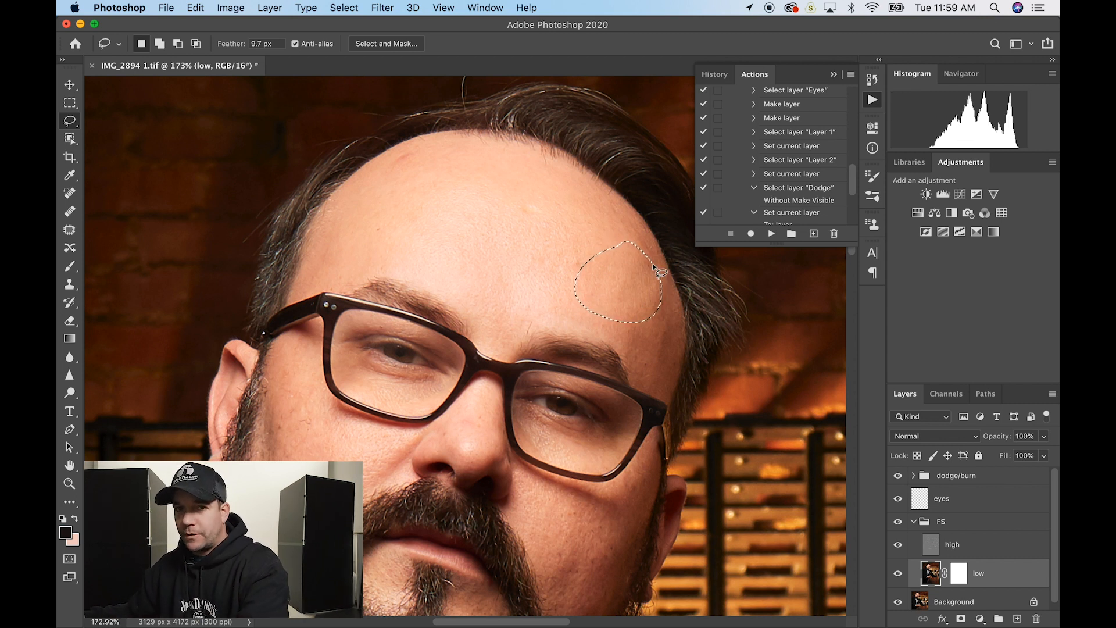
key("q")
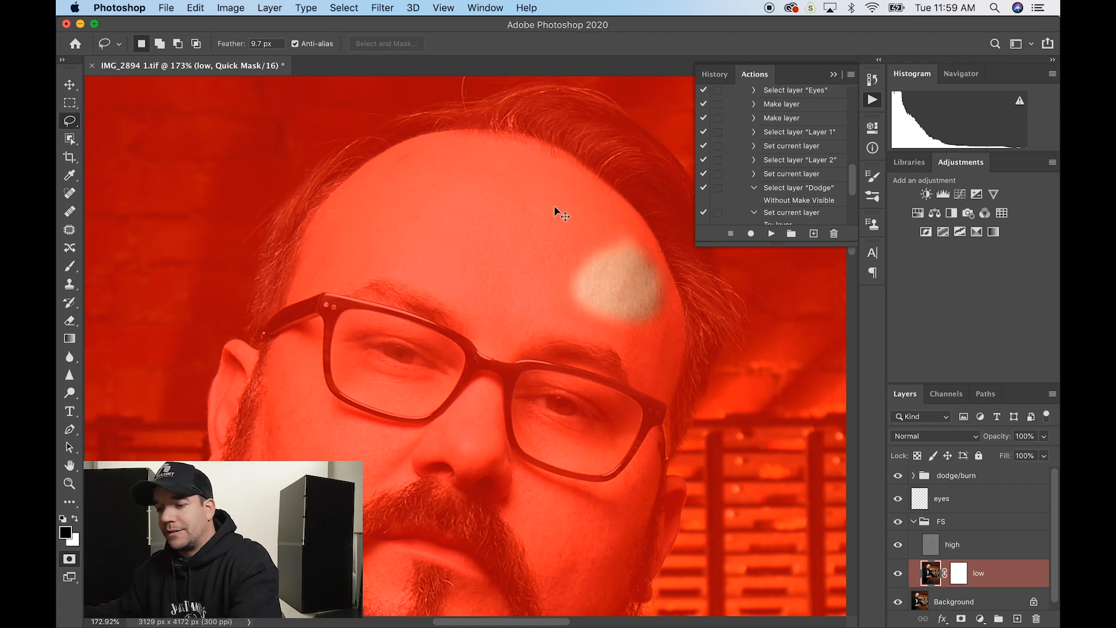
key("q")
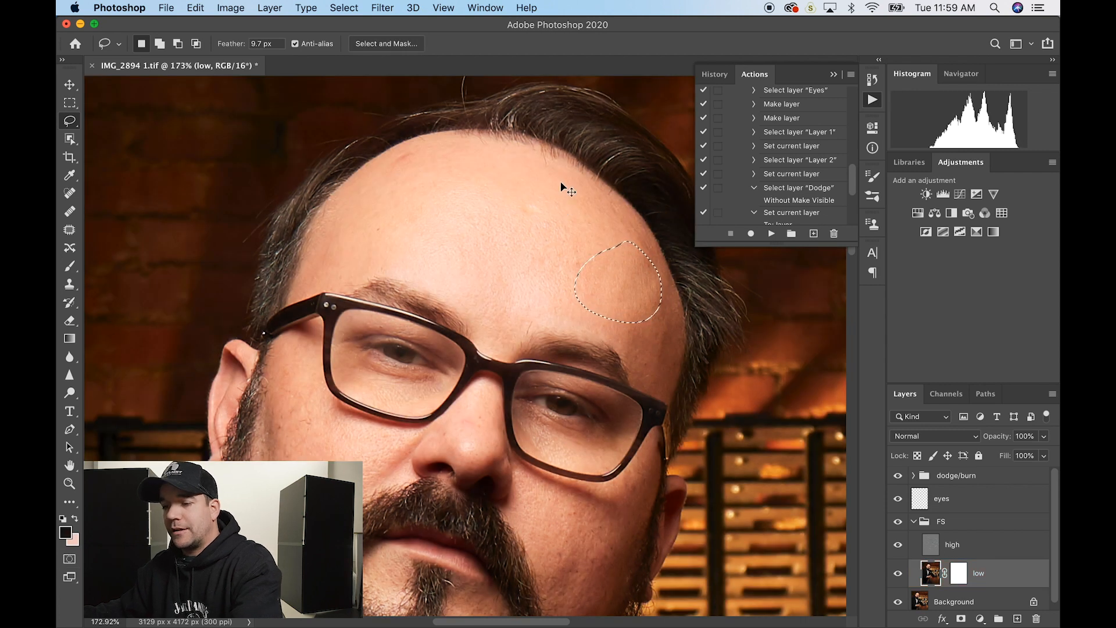
- Set lasso feather to 10 px, redraw the forehead patch, and open Gaussian Blur at 5.5
double_click(268, 39)
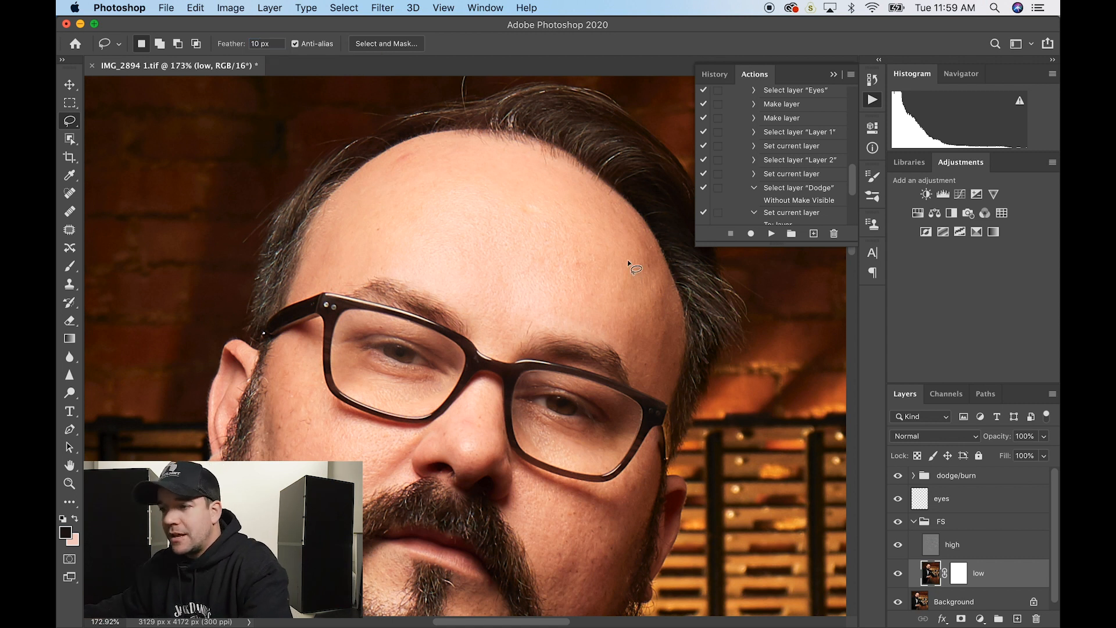
mouse_move(640, 246)
left_mouse_down()
mouse_move(598, 249)
mouse_move(576, 270)
mouse_move(581, 316)
mouse_move(610, 332)
mouse_move(657, 316)
mouse_move(647, 243)
left_mouse_up()
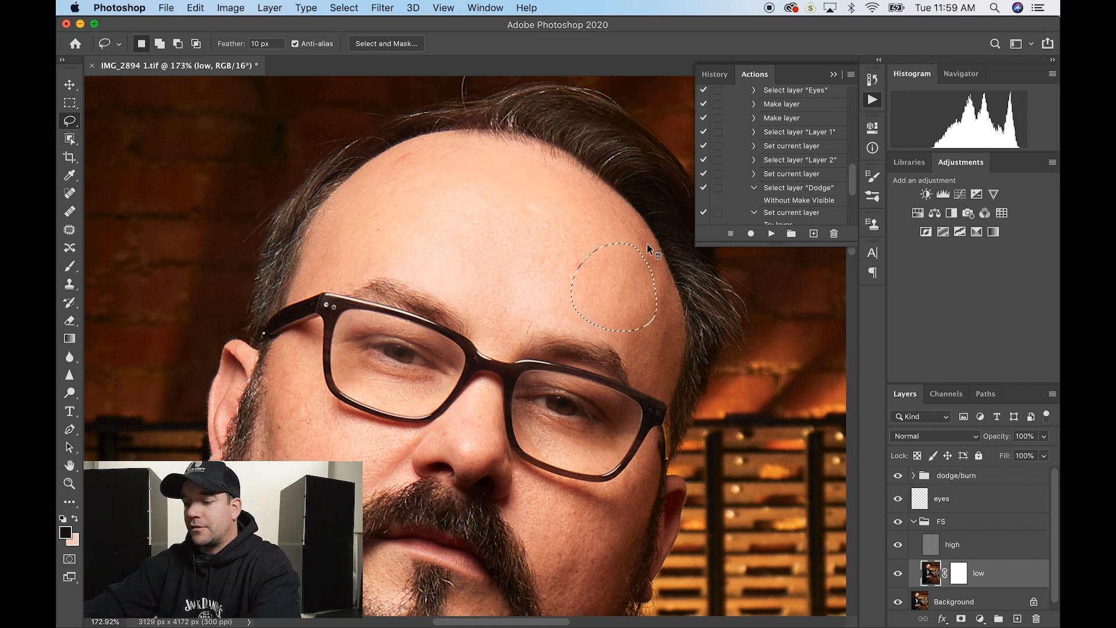
key("super+alt+f")
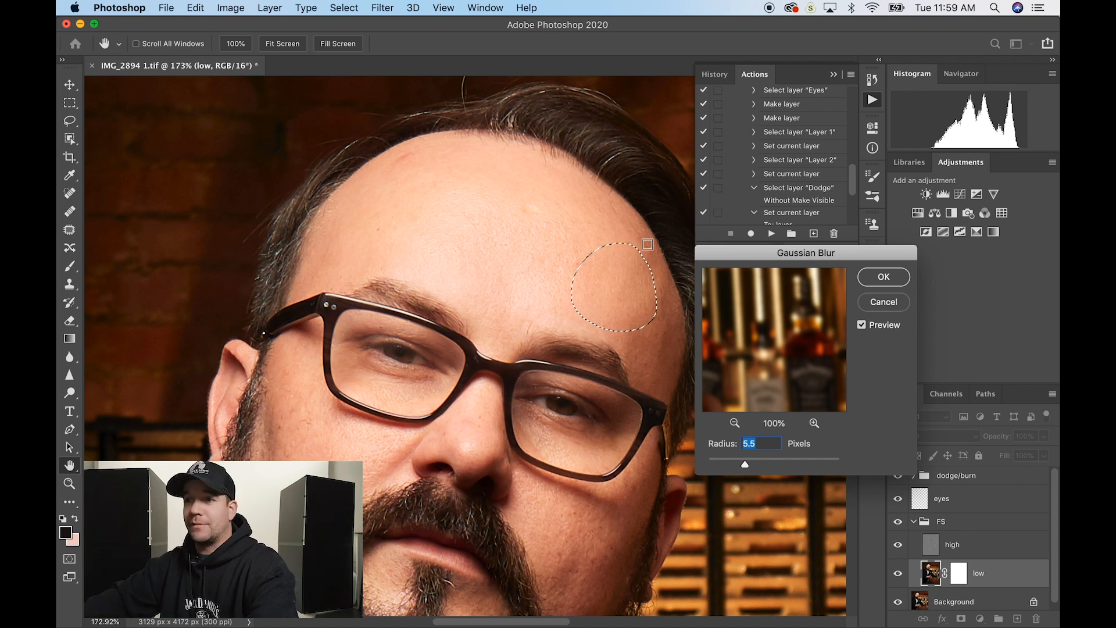
- Preview a trial Gaussian Blur of radius 13 on the forehead, then cancel it and deselect
left_click(384, 7)
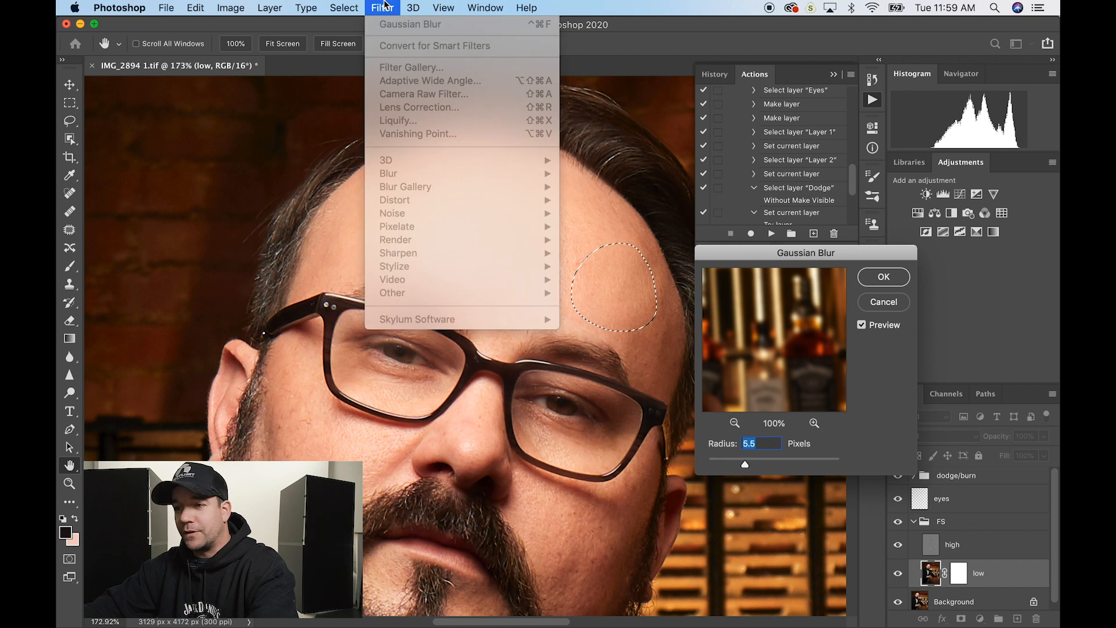
left_click(780, 321)
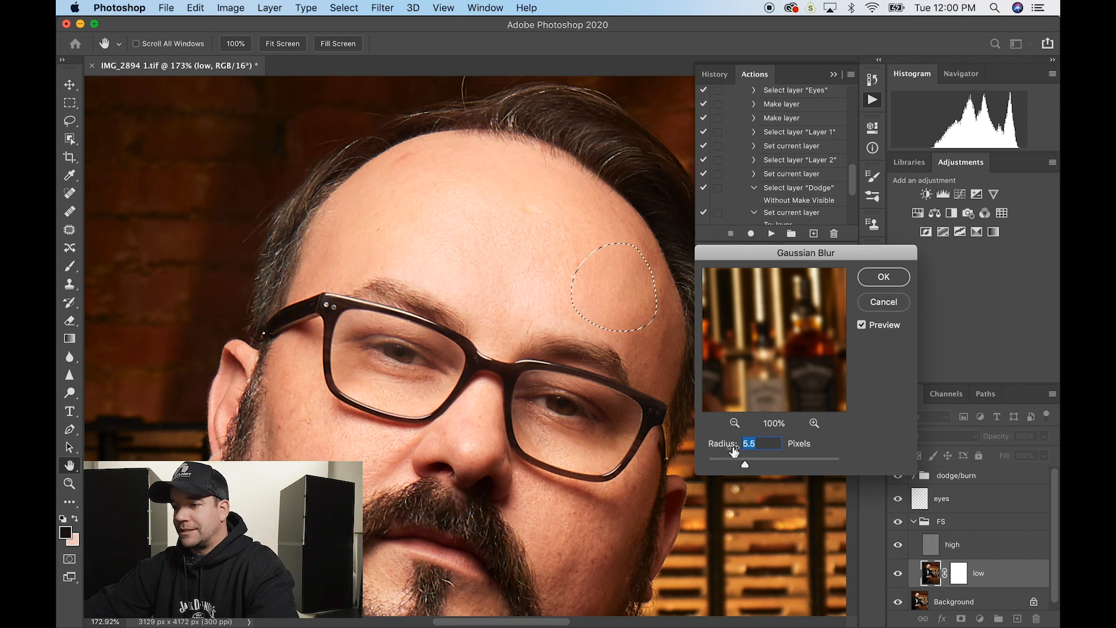
left_click(636, 291)
left_click_drag(737, 254, 754, 254)
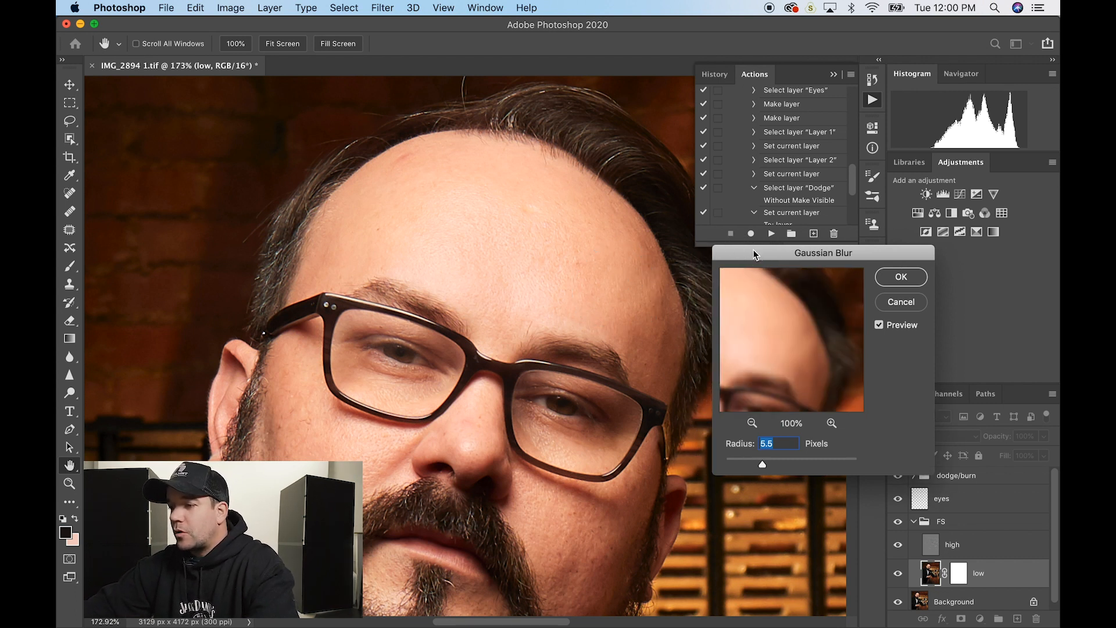
mouse_move(738, 452)
left_mouse_down()
mouse_move(786, 443)
mouse_move(728, 450)
left_mouse_up()
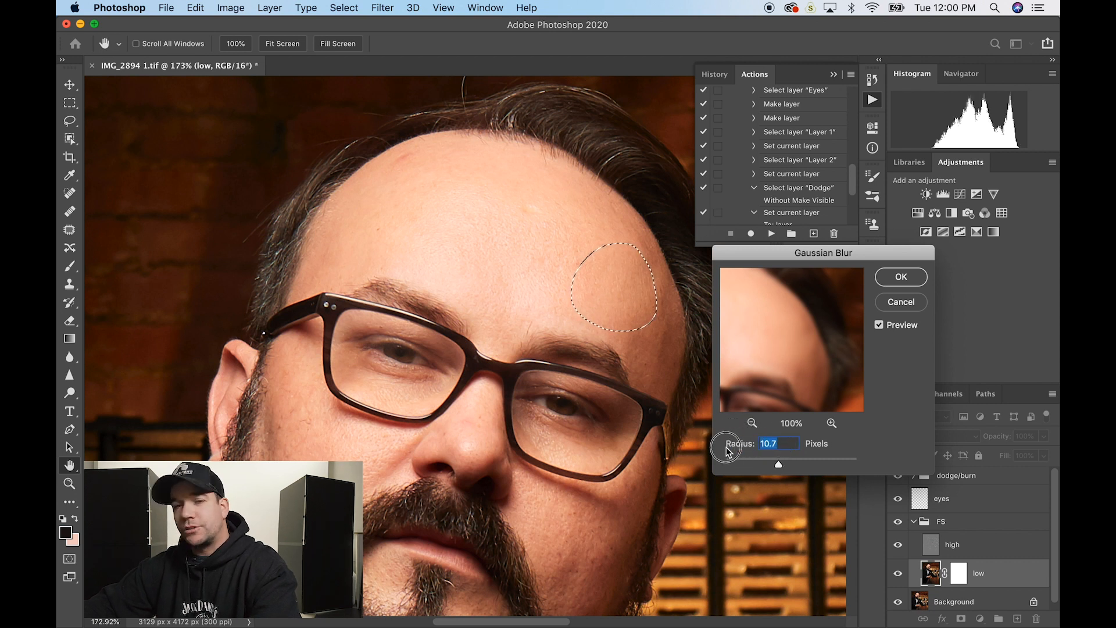
left_click(896, 304)
key("super+d")
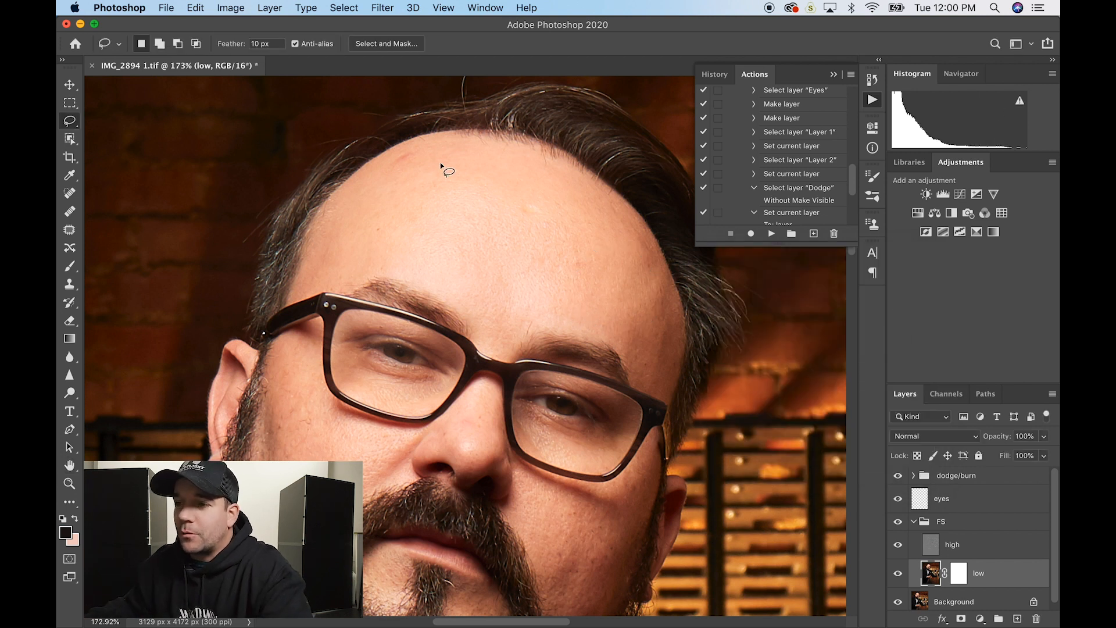
- Lasso the upper-left forehead patch and blur it with an 8.4 px Gaussian Blur
mouse_move(433, 145)
left_mouse_down()
mouse_move(368, 175)
mouse_move(343, 211)
mouse_move(370, 241)
mouse_move(442, 206)
mouse_move(467, 164)
mouse_move(448, 144)
left_mouse_up()
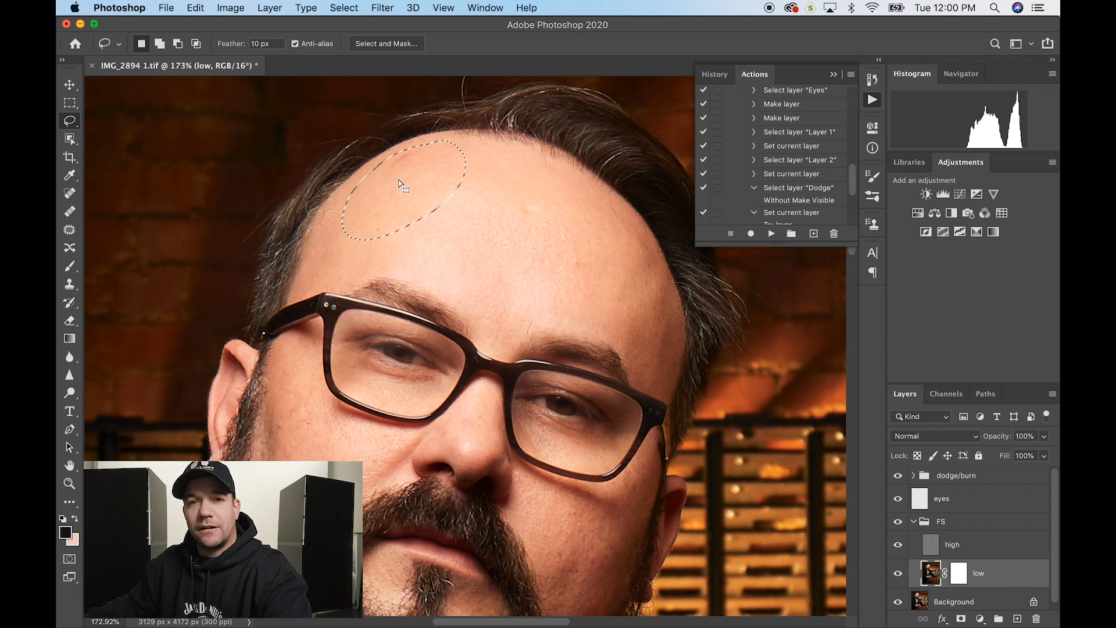
key("ctrl+alt+super+f")
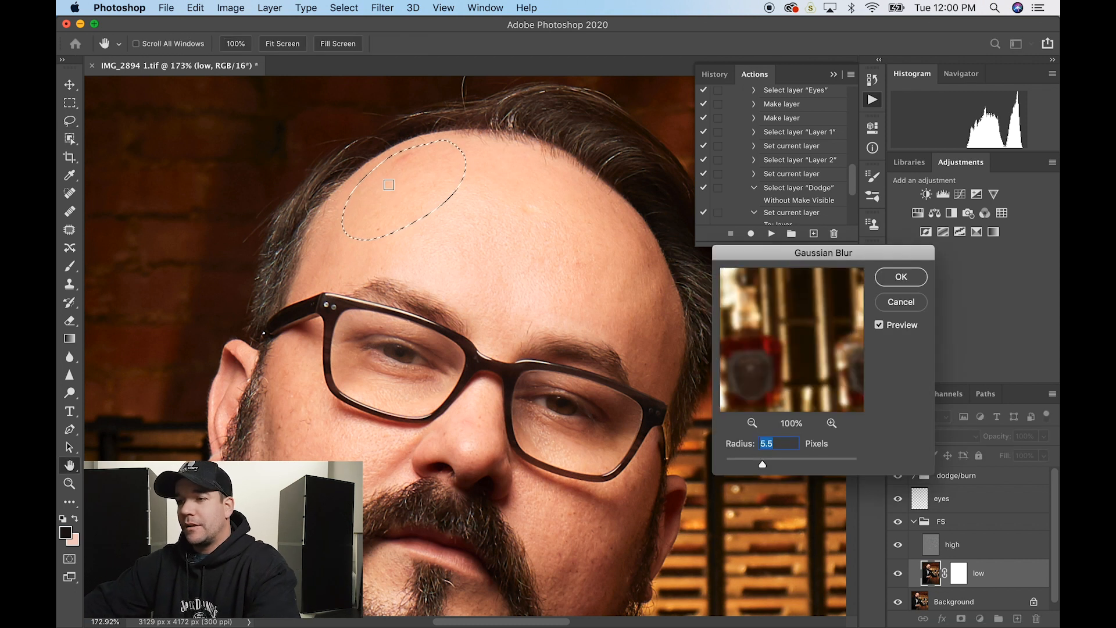
left_click_drag(739, 443, 876, 446)
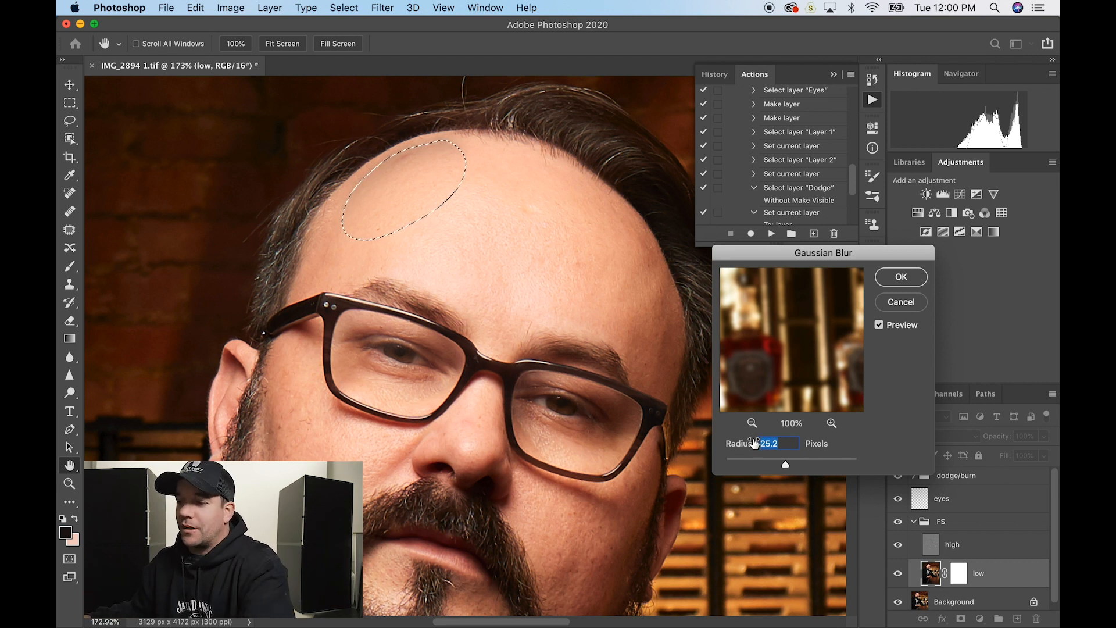
mouse_move(751, 445)
left_mouse_down()
mouse_move(733, 446)
mouse_move(746, 445)
left_mouse_up()
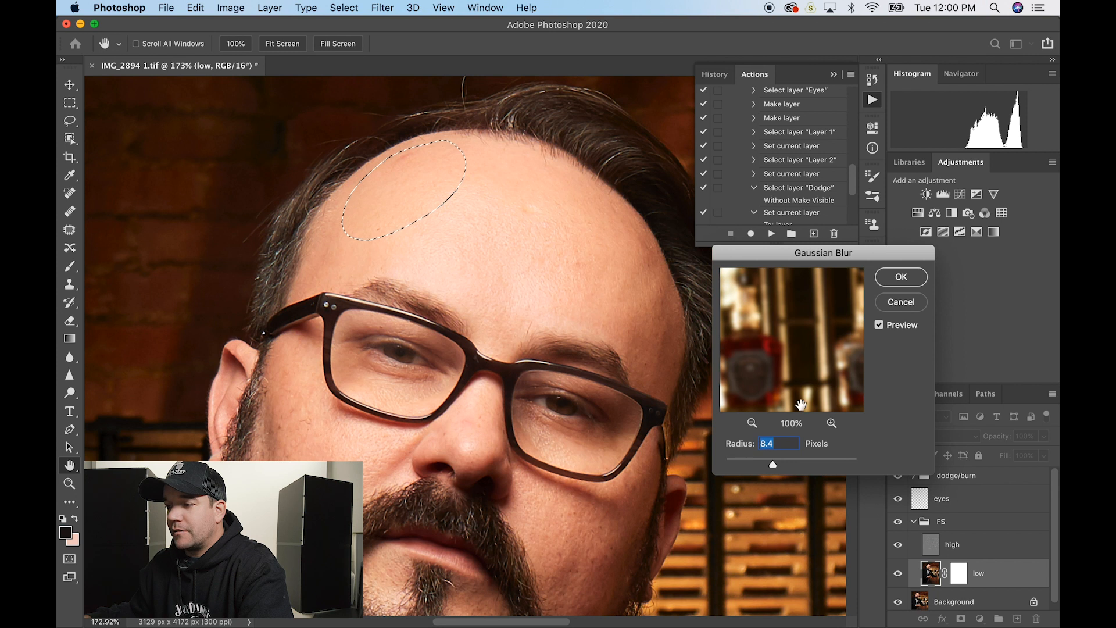
left_click(903, 284)
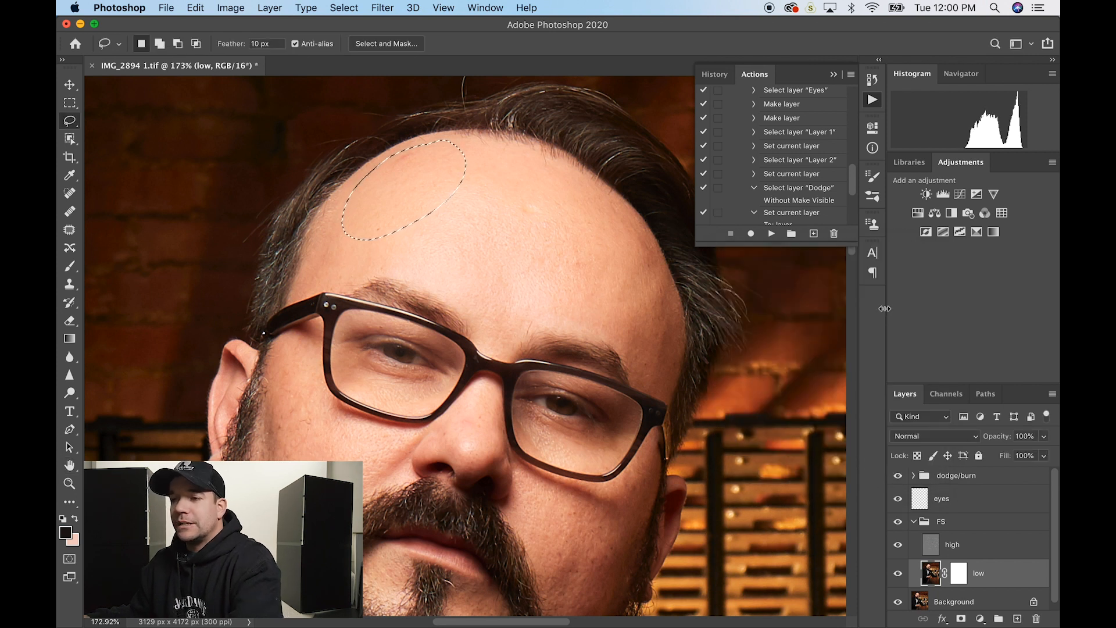
- Lasso the centre of the forehead and blur it at 8.9 px, then deselect
key("super+d")
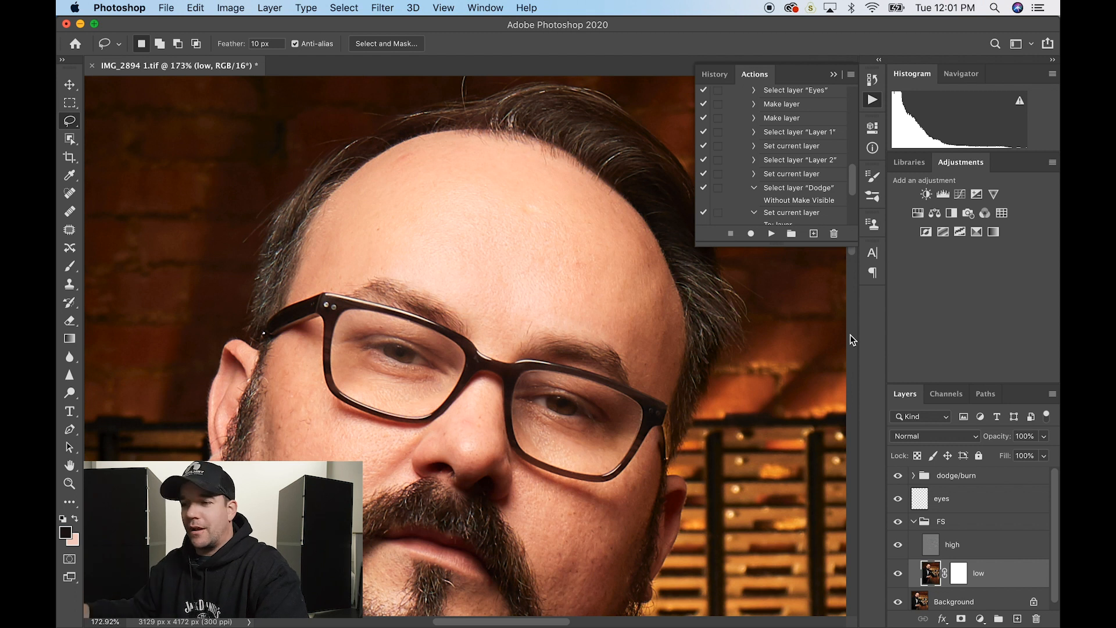
mouse_move(498, 173)
left_mouse_down()
mouse_move(417, 191)
mouse_move(380, 235)
mouse_move(394, 264)
mouse_move(493, 277)
mouse_move(512, 170)
left_mouse_up()
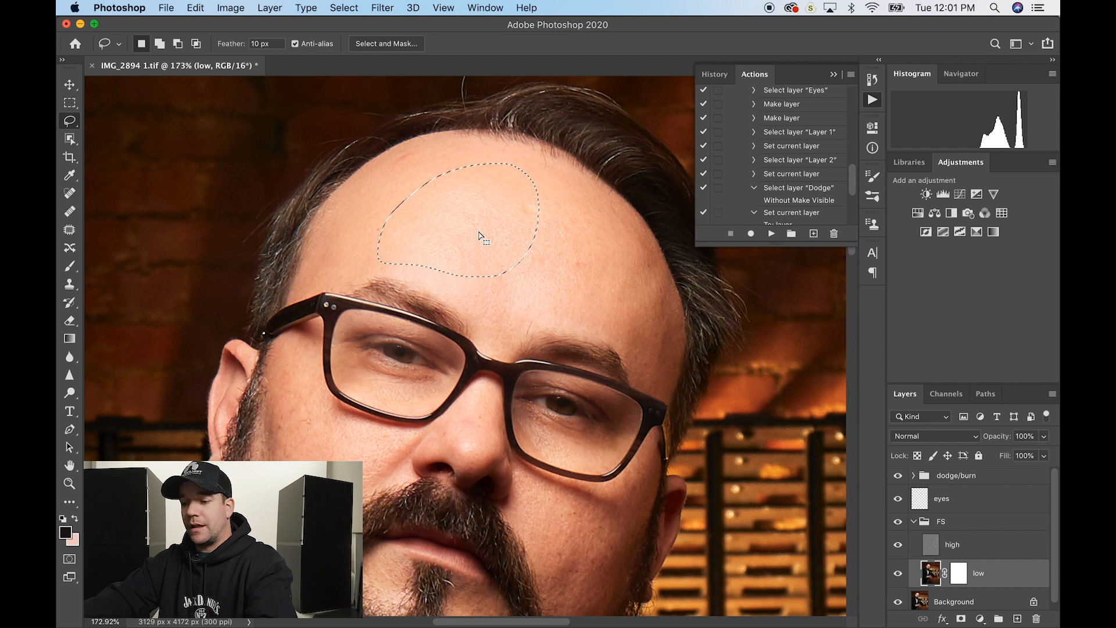
key("super+alt+f")
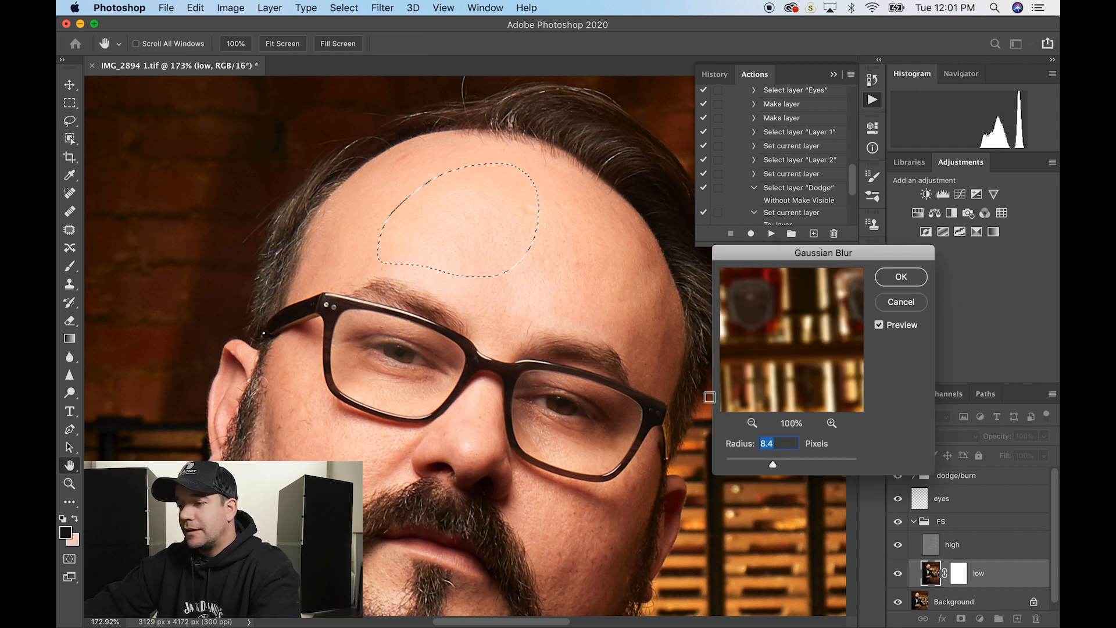
left_click_drag(735, 450, 738, 450)
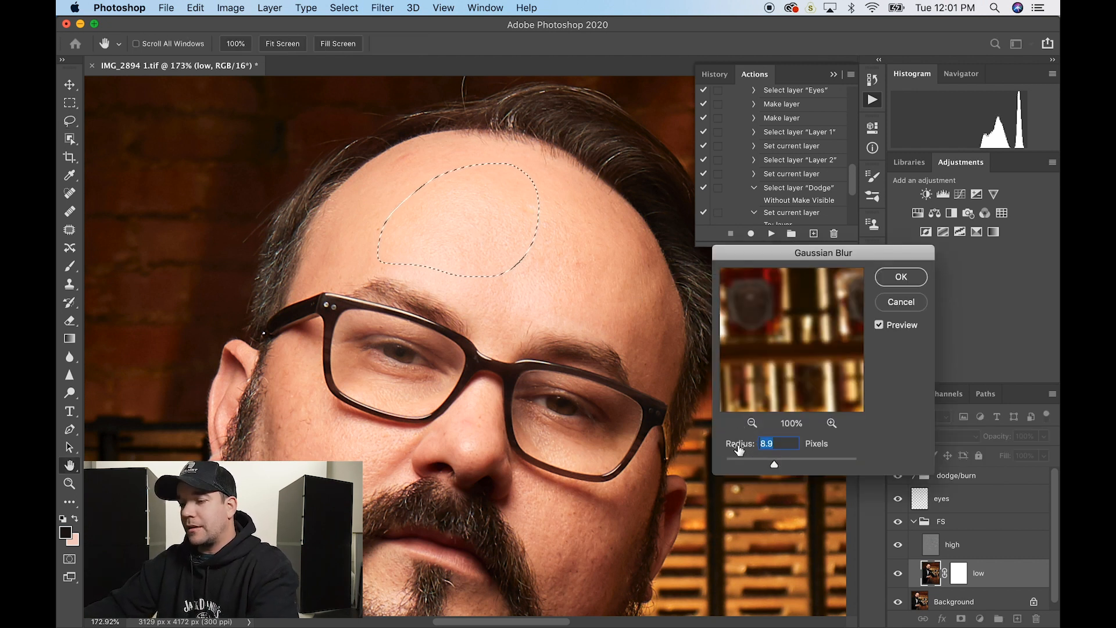
key("Return")
key("super+d")
- Blur a patch on the right side of the forehead, comparing the preview before applying, then deselect
mouse_move(615, 235)
left_mouse_down()
mouse_move(577, 314)
mouse_move(655, 336)
mouse_move(660, 274)
mouse_move(614, 238)
left_mouse_up()
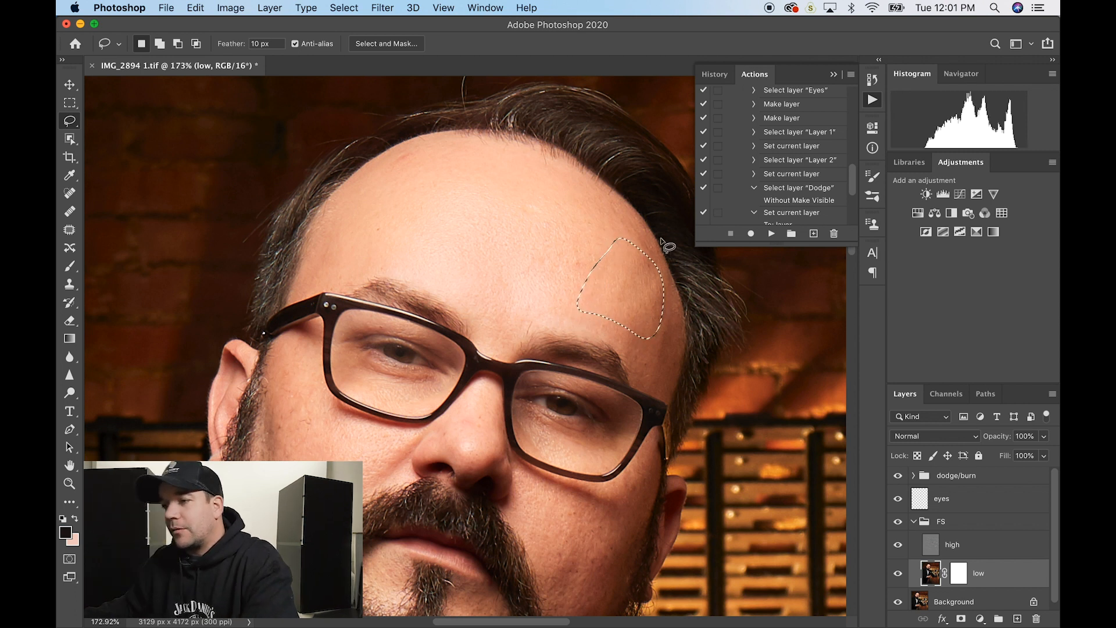
key("super+alt+f")
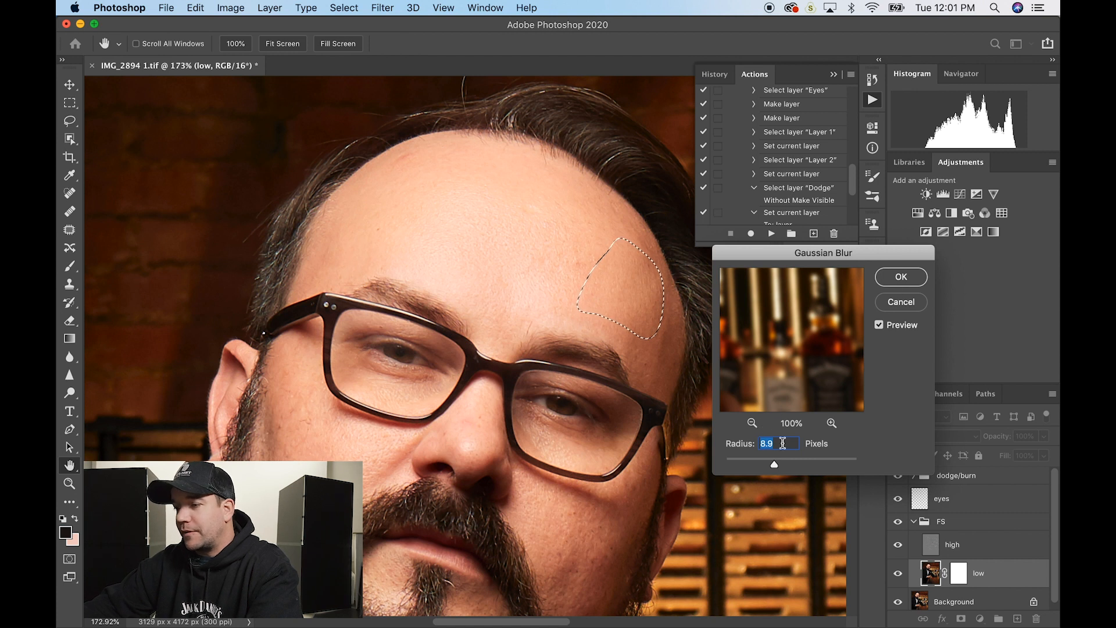
left_click(879, 325)
left_click(879, 325)
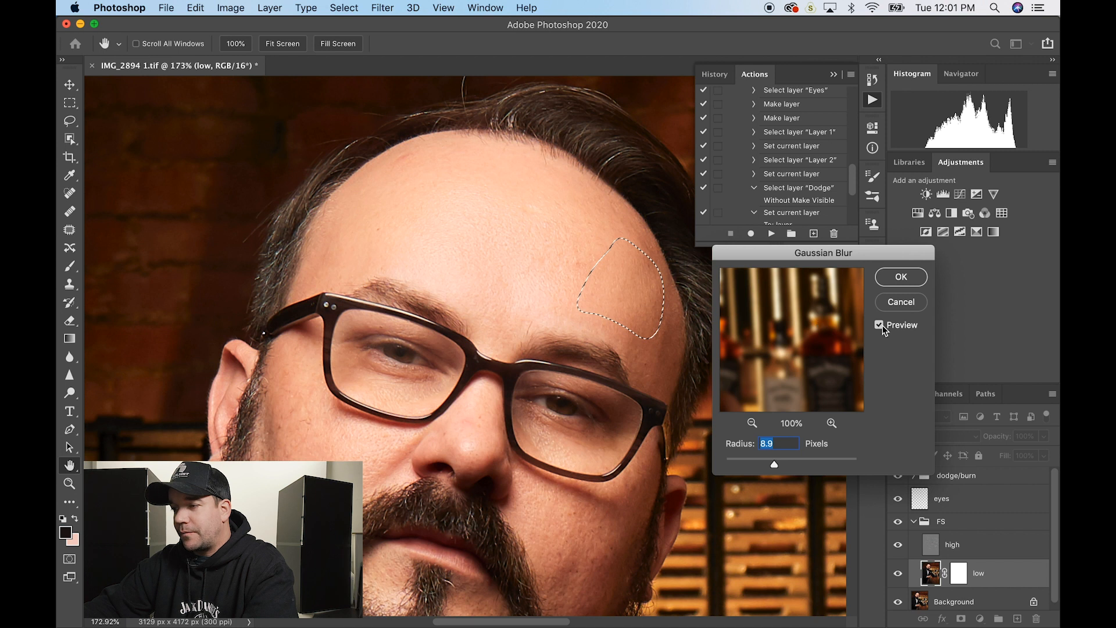
left_click(881, 325)
left_click(881, 326)
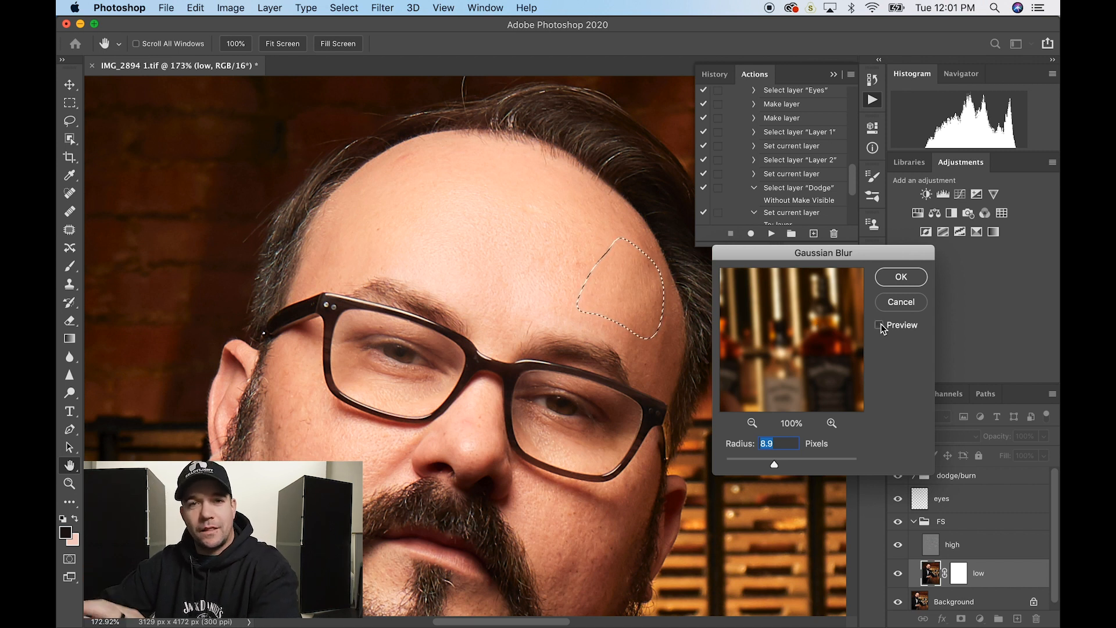
left_click(881, 325)
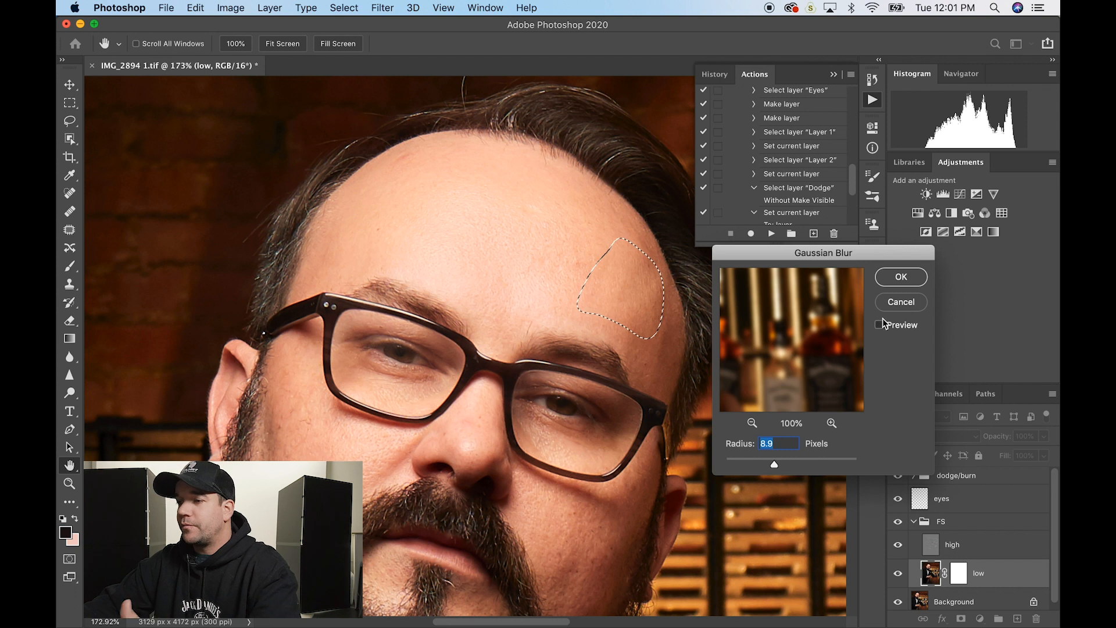
left_click(908, 277)
key("super+d")
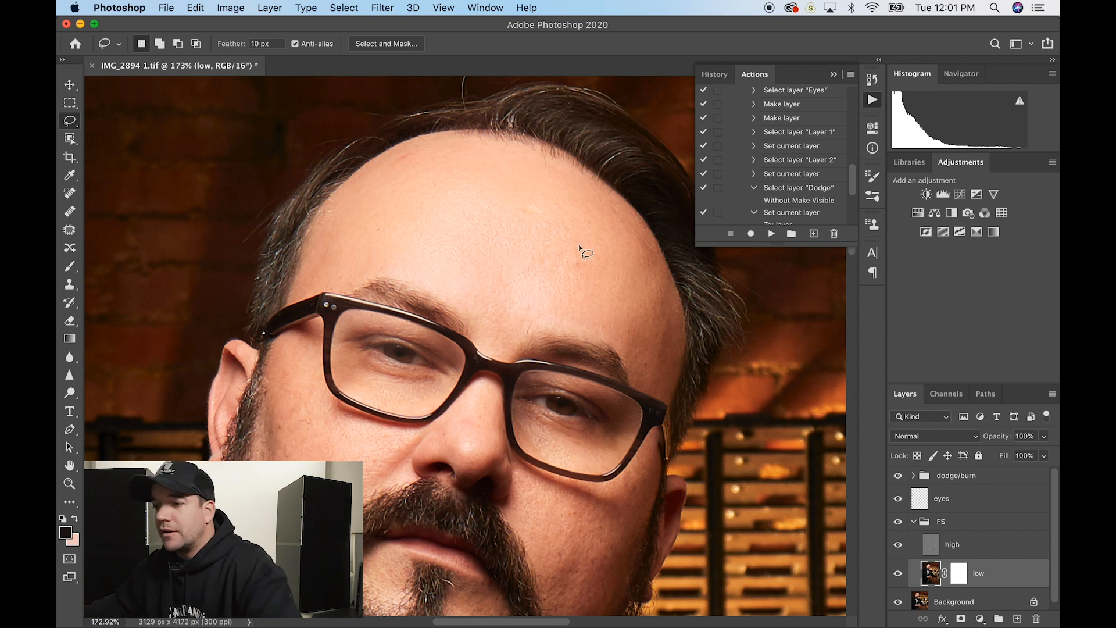
- Repeat the Gaussian Blur on the skin between the brows
mouse_move(482, 300)
left_mouse_down()
mouse_move(490, 327)
mouse_move(541, 311)
left_mouse_up()
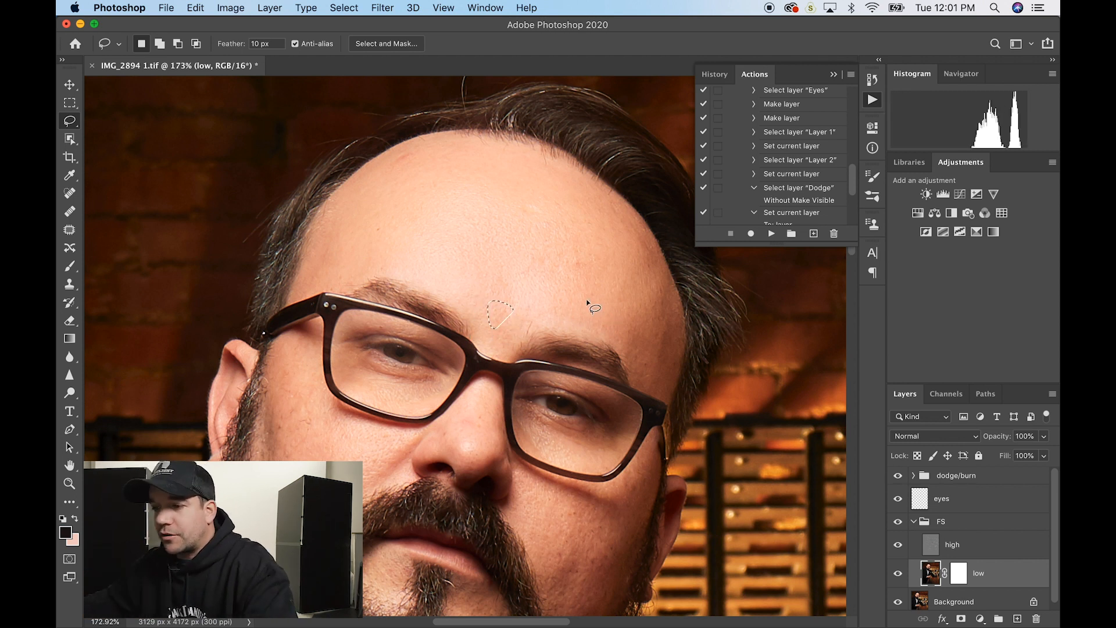
key("ctrl+alt+super+f")
key("Return")
key("super+d")
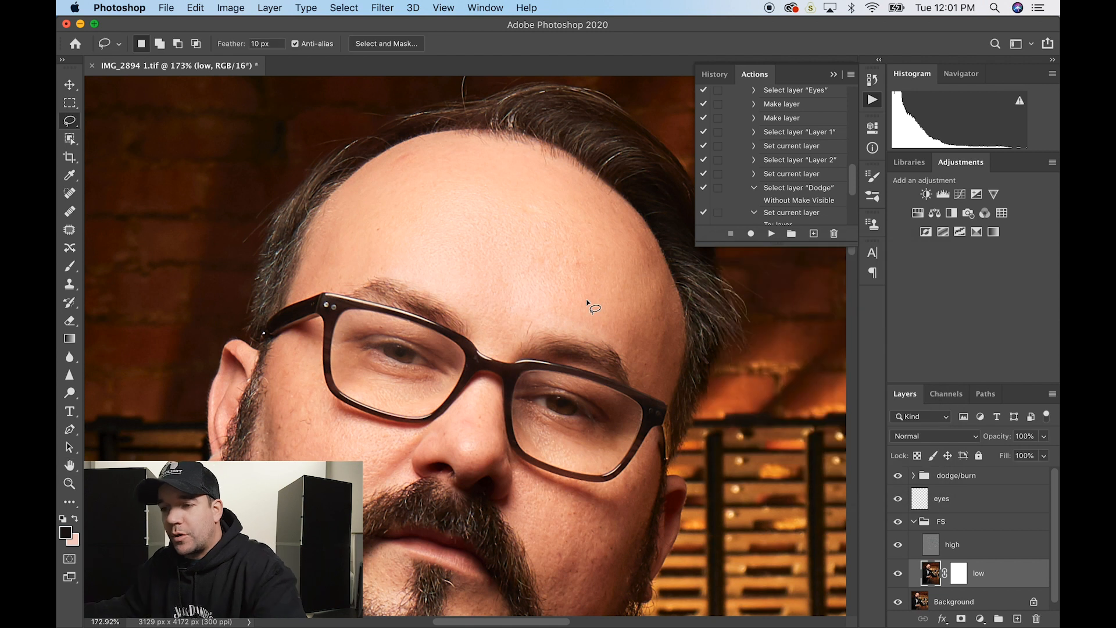
- Repeat the blur on the skin under the left and right eyes
mouse_move(352, 356)
left_mouse_down()
mouse_move(437, 374)
mouse_move(409, 401)
mouse_move(352, 358)
left_mouse_up()
key("ctrl+alt+super+f")
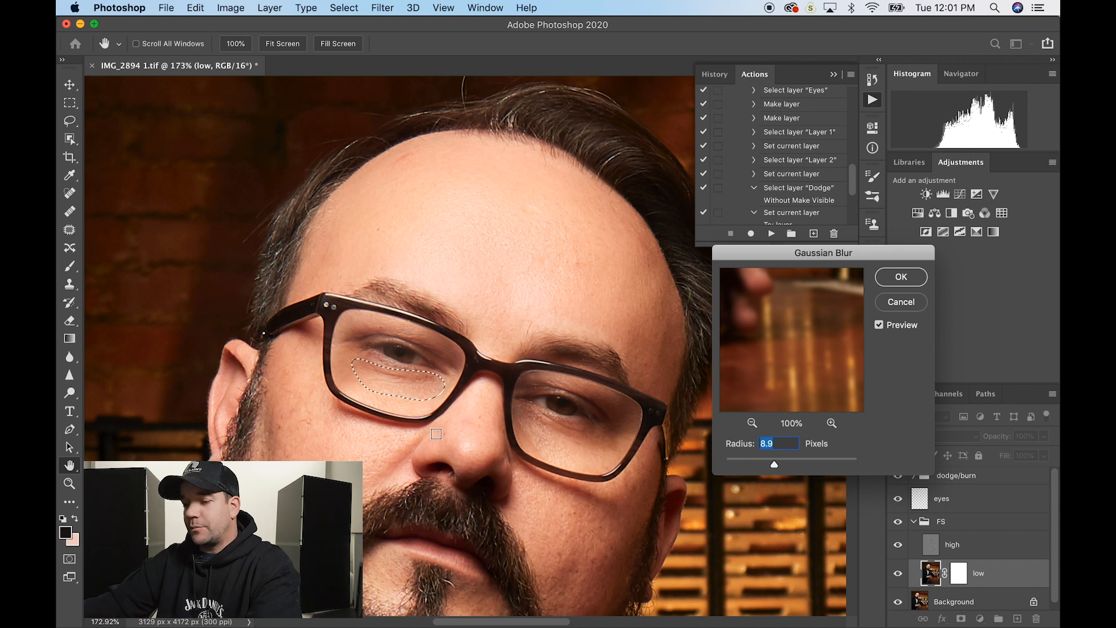
key("Return")
key("super+d")
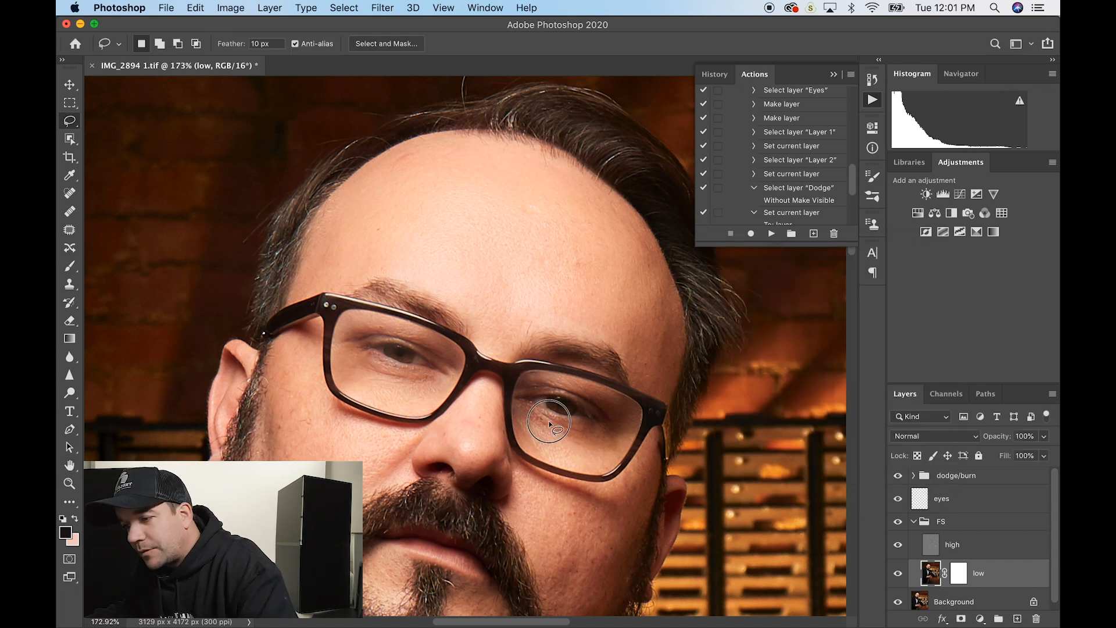
mouse_move(549, 424)
left_mouse_down()
mouse_move(616, 434)
mouse_move(606, 458)
mouse_move(566, 459)
mouse_move(522, 430)
left_mouse_up()
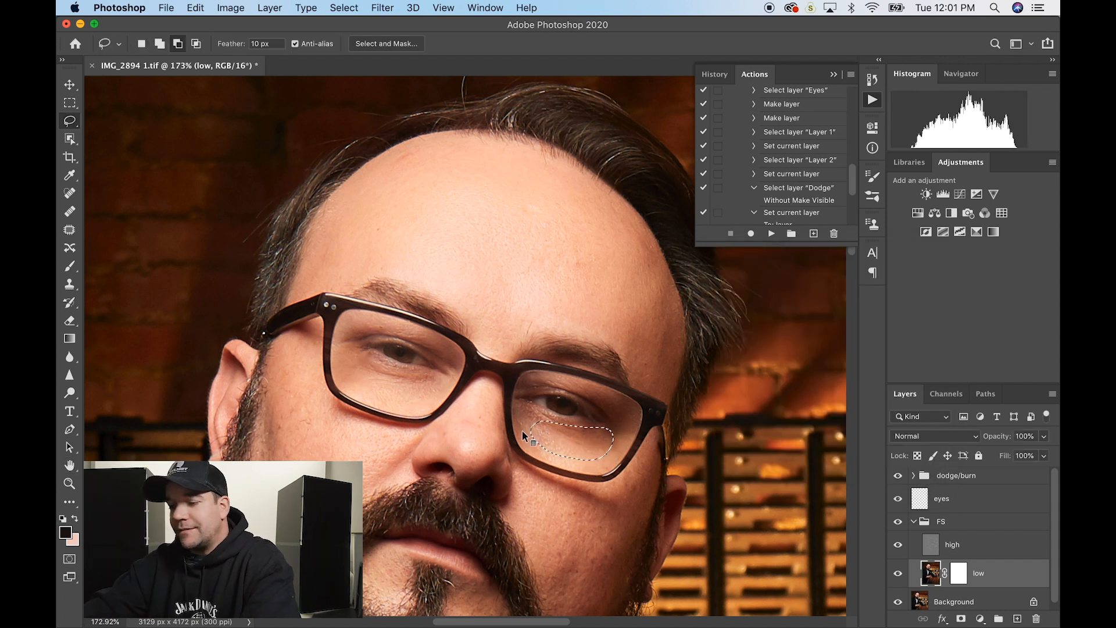
key("super+alt+f")
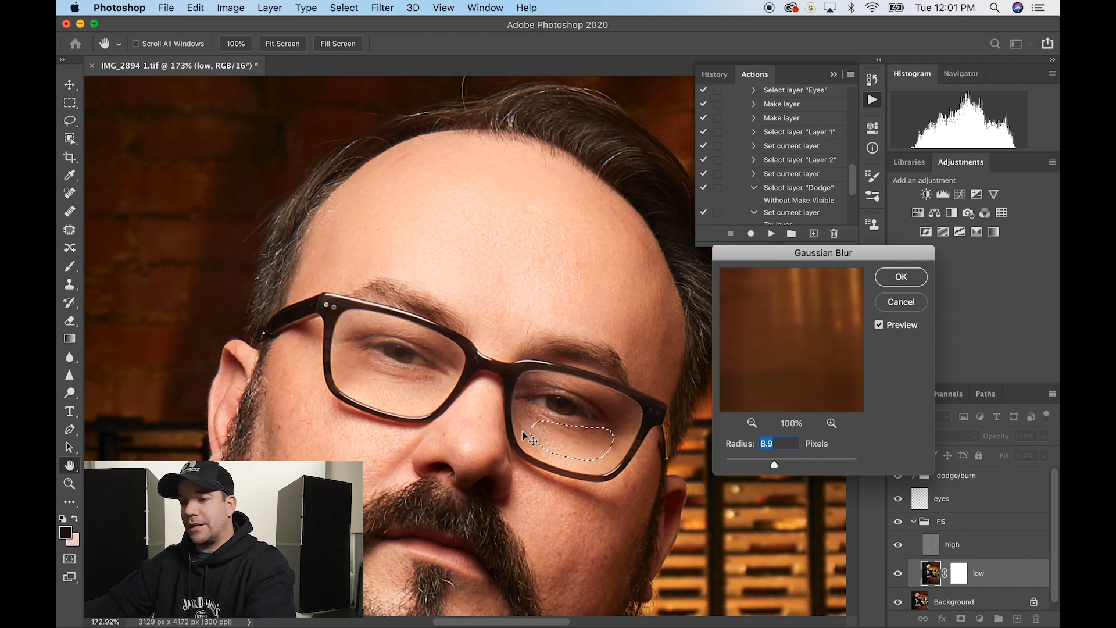
key("Return")
key("super+d")
- Repeat the blur on patches down the left cheek and the right cheek and jaw
mouse_move(279, 390)
left_mouse_down()
mouse_move(273, 440)
mouse_move(378, 461)
mouse_move(283, 408)
left_mouse_up()
key("super+alt+f")
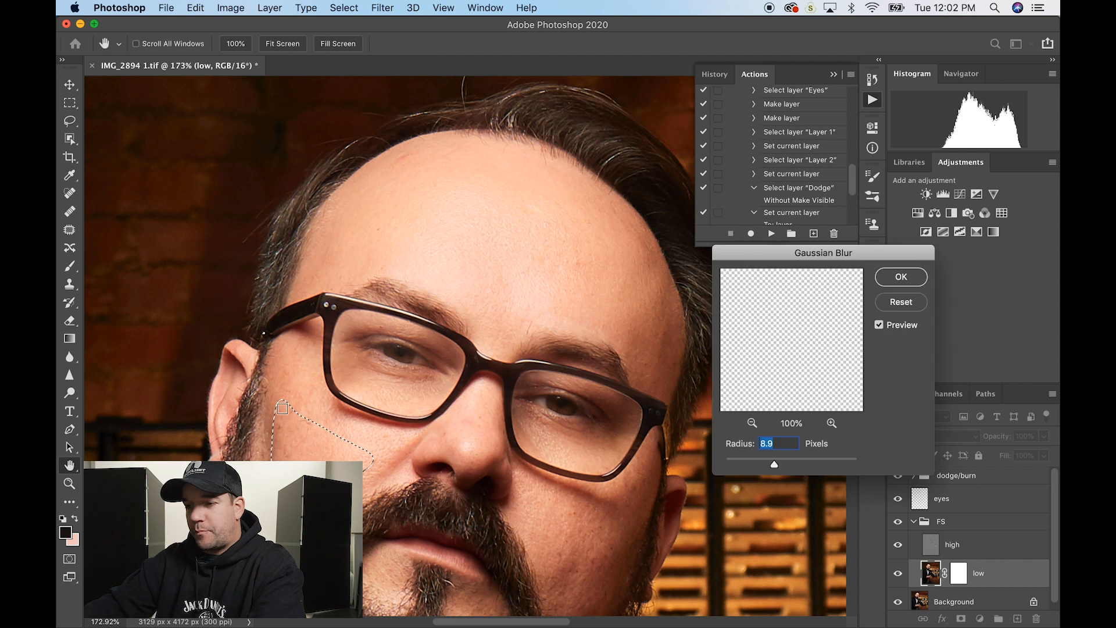
key("Return")
key("super+d")
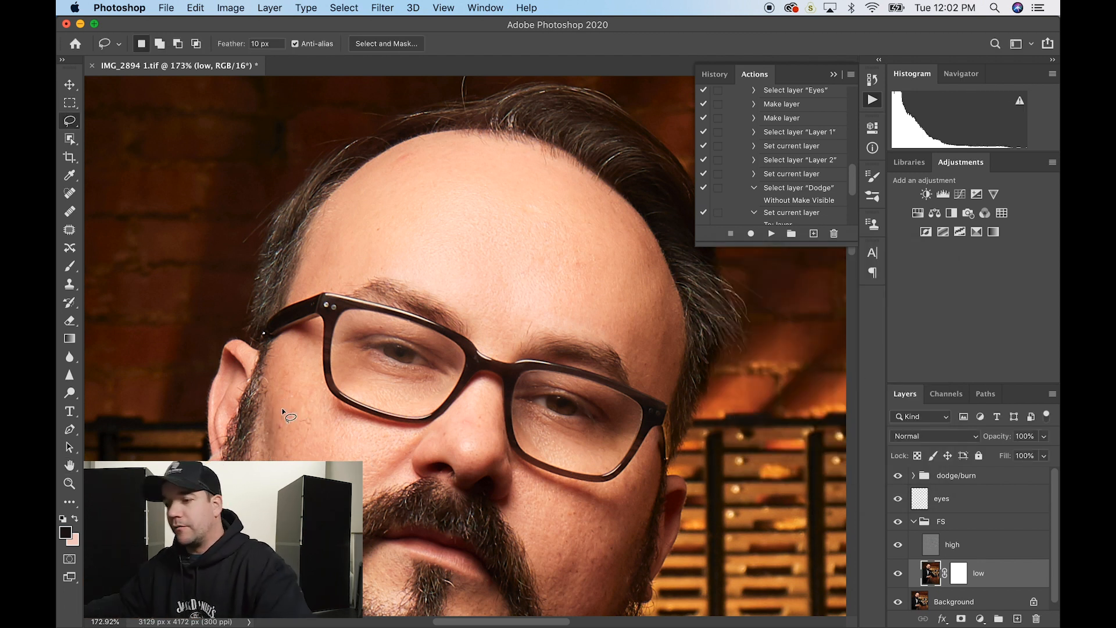
mouse_move(527, 498)
left_mouse_down()
mouse_move(558, 614)
mouse_move(567, 508)
mouse_move(532, 494)
left_mouse_up()
key("super+alt+f")
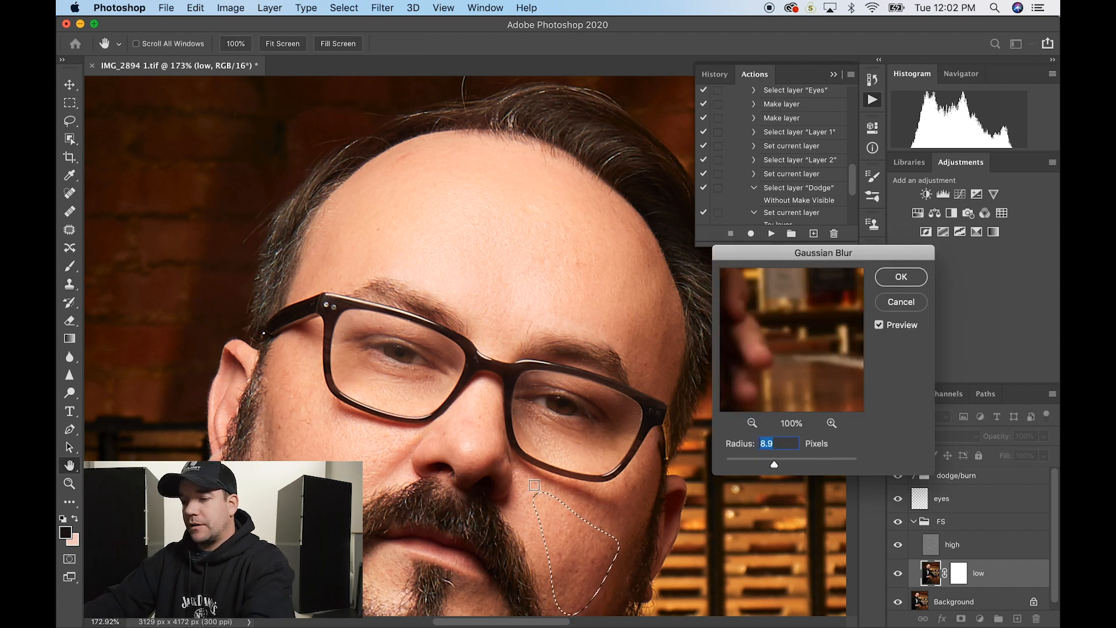
key("Return")
key("super+d")
- Repeat the blur on a small chin patch below the lip
scroll(534, 485, "down", 5)
mouse_move(396, 401)
left_mouse_down()
mouse_move(377, 428)
mouse_move(397, 407)
left_mouse_up()
key("super+alt+f")
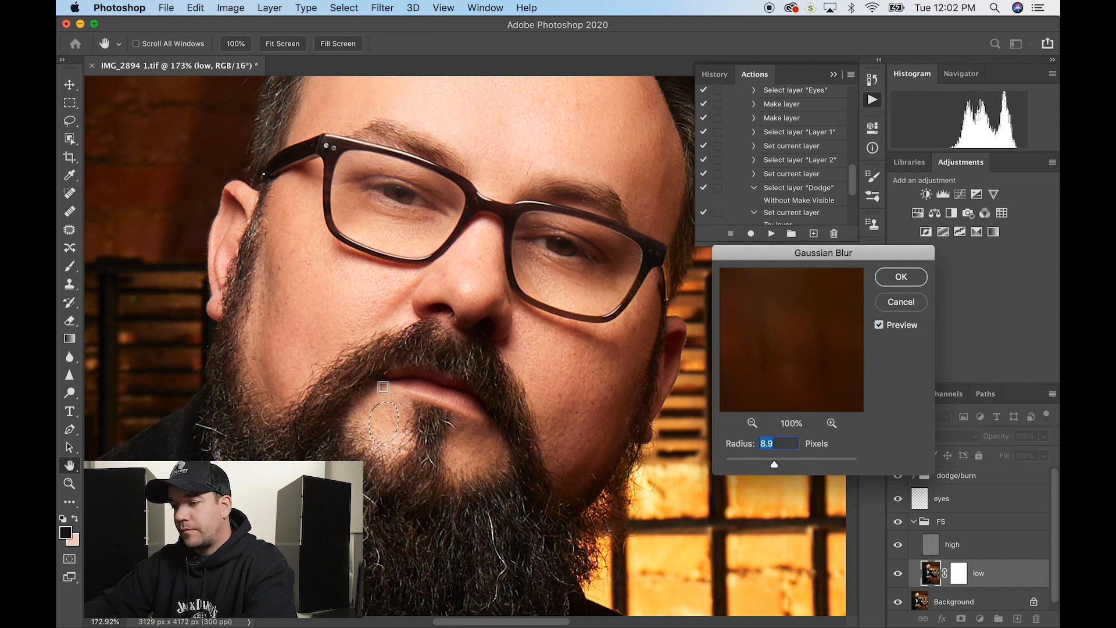
key("Return")
key("super+d")
scroll(383, 386, "down", 4)
scroll(382, 387, "down", 7)
scroll(384, 388, "up", 6)
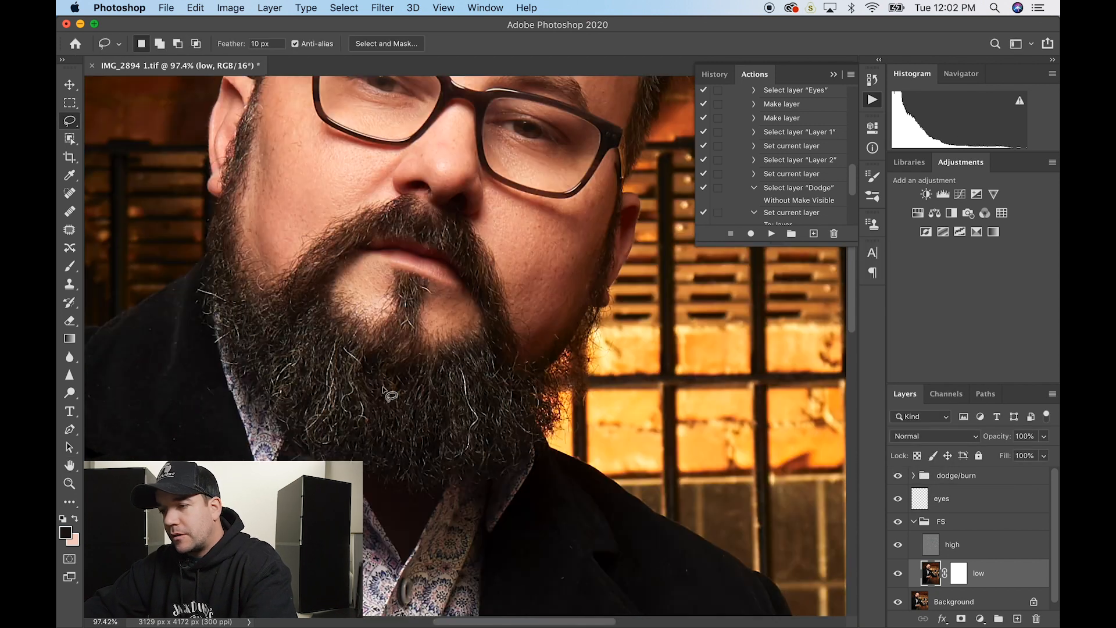
scroll(385, 389, "up", 5)
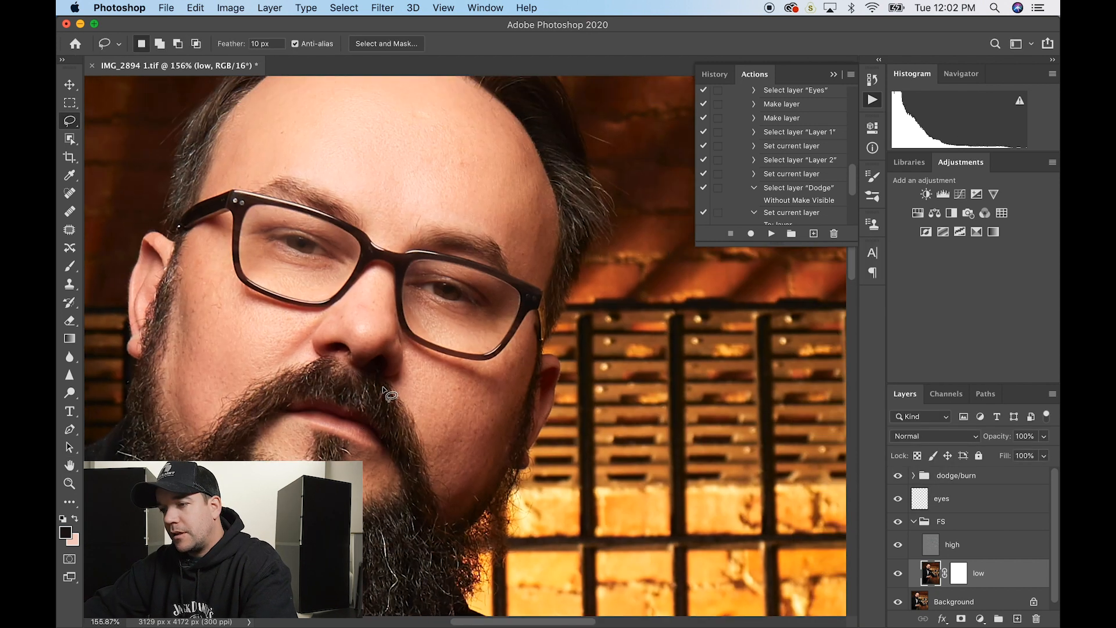
- Select the high texture layer and switch to the healing brush with J
left_click(1017, 550)
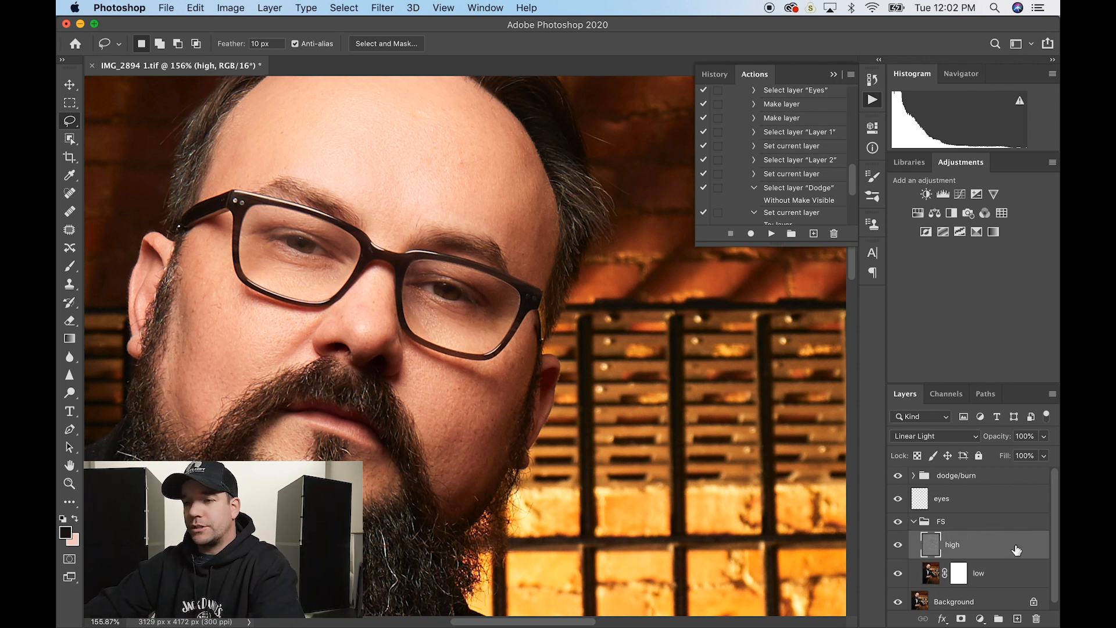
key("j")
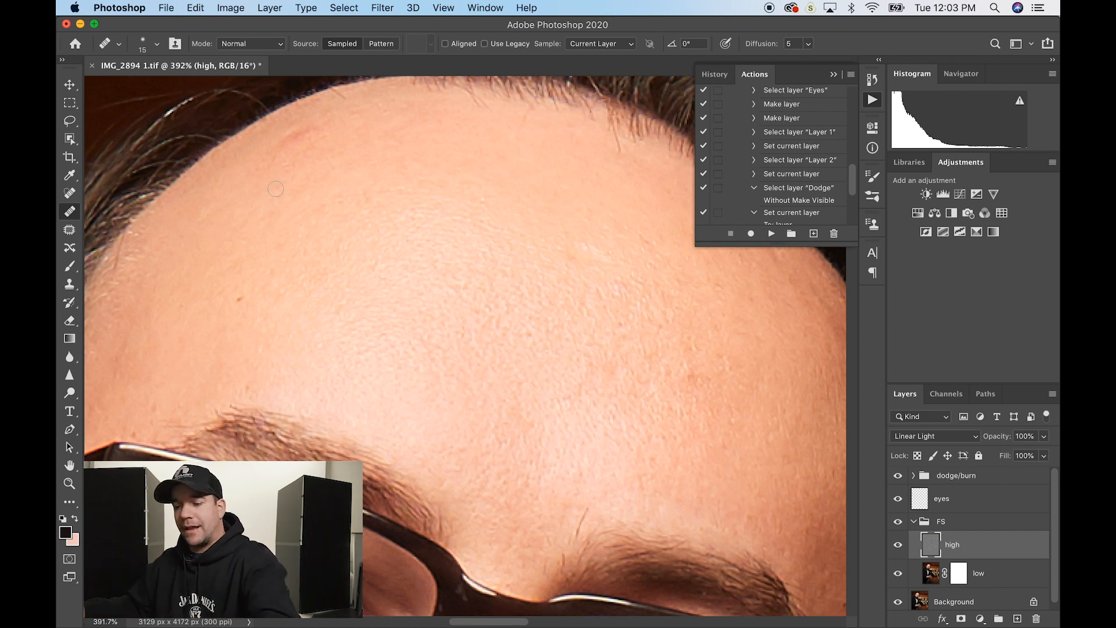
- Sample clean forehead skin and heal away the red scratch on the forehead
left_click(353, 135, "alt")
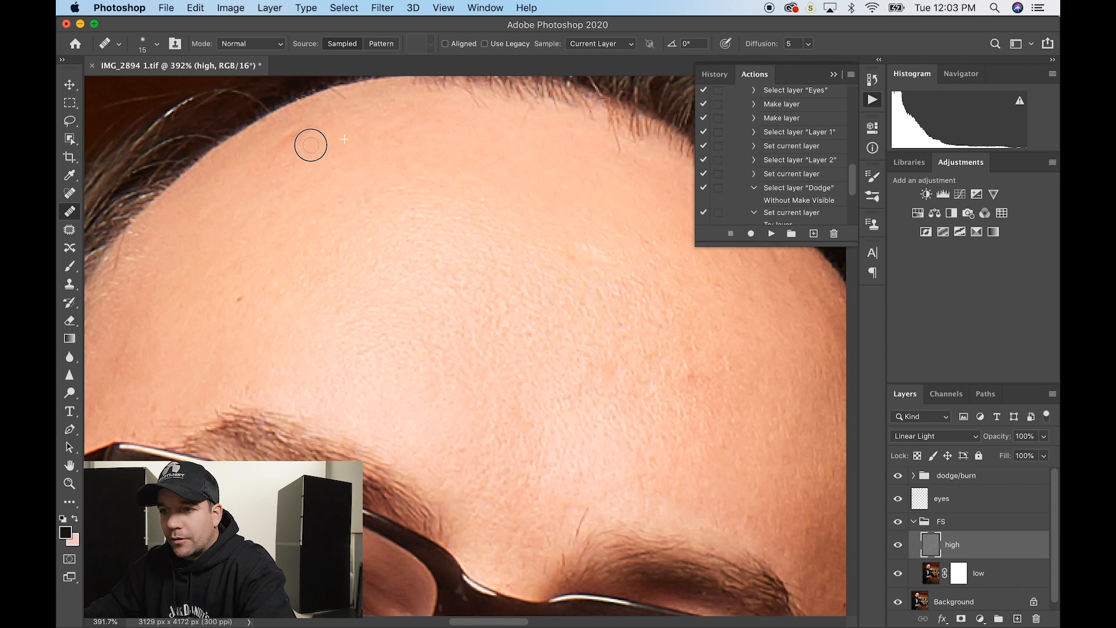
left_click(359, 131, "alt")
left_click_drag(323, 124, 301, 136)
left_click(325, 142, "alt")
left_click(292, 138)
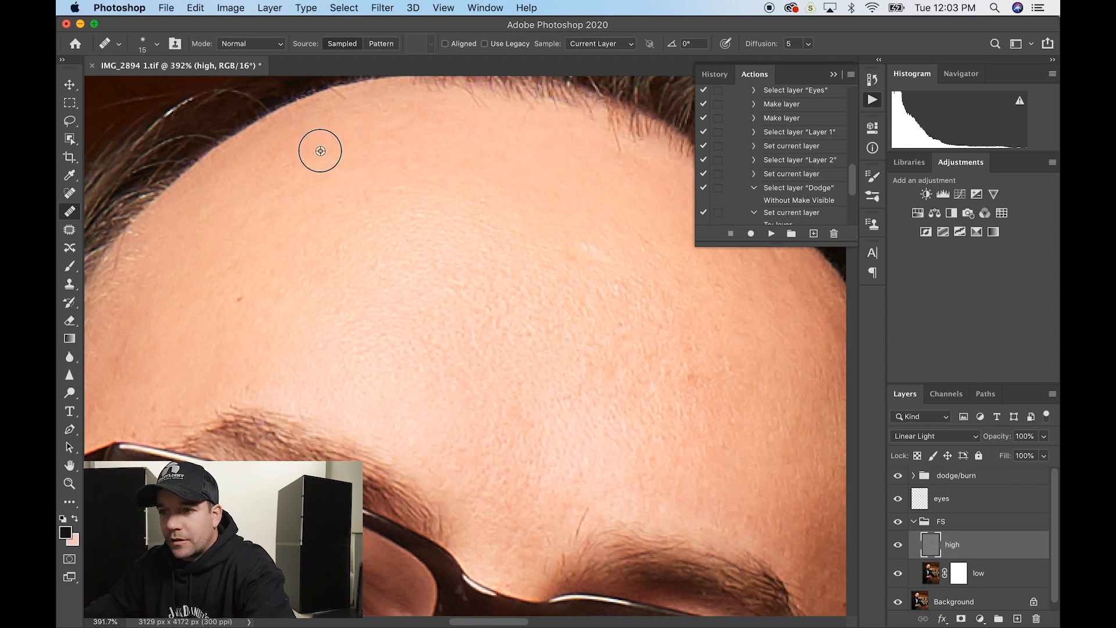
left_click(321, 150, "alt")
left_click(274, 153)
left_click(317, 142, "alt")
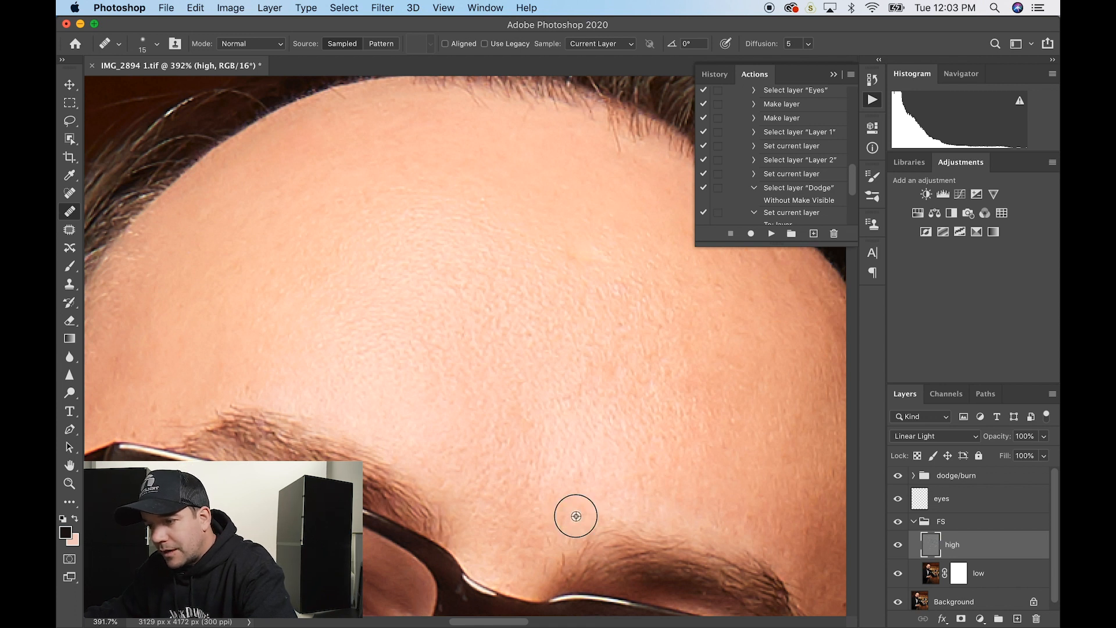
- Heal a blemish near the brow edge and two spots near the right hairline
mouse_move(558, 533)
left_mouse_down()
mouse_move(563, 559)
mouse_move(543, 568)
left_mouse_up()
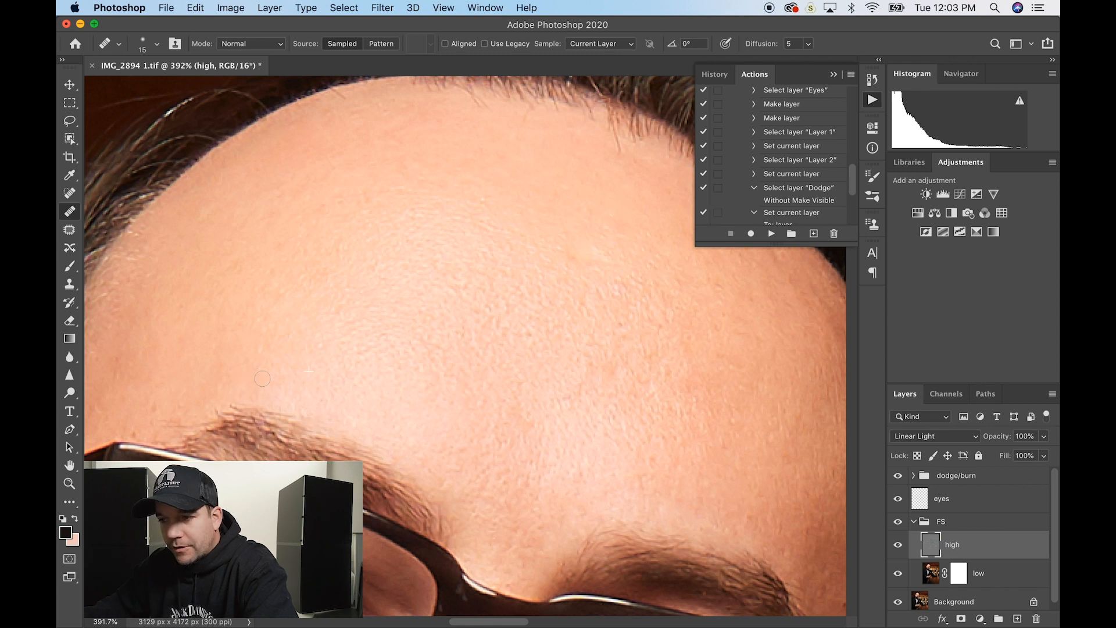
scroll(262, 378, "right", 3)
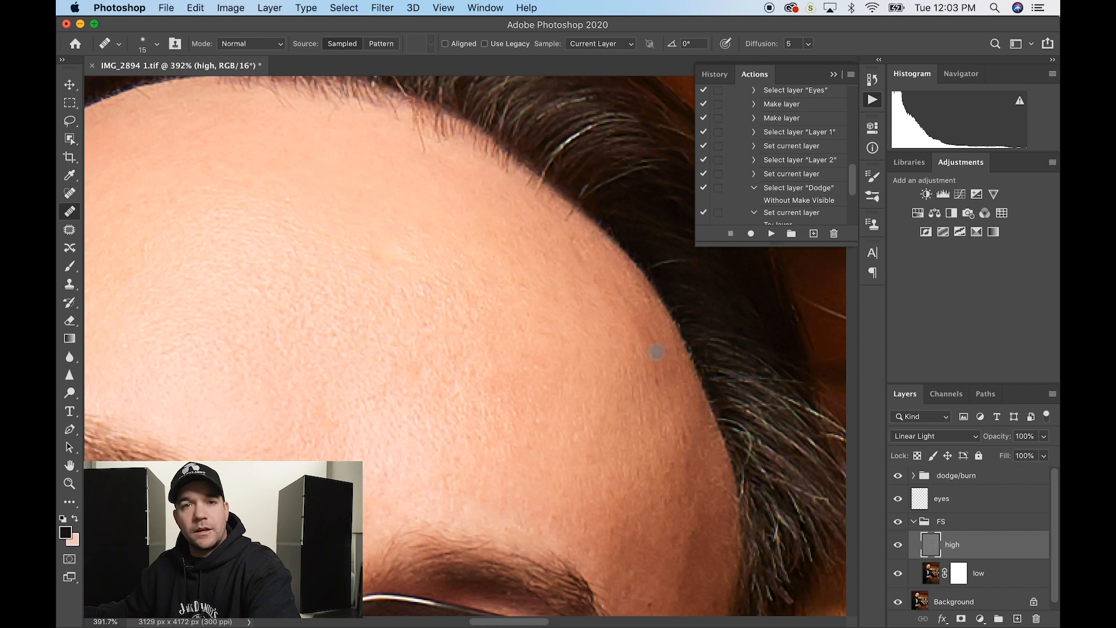
left_click(641, 380, "alt")
left_click(654, 381)
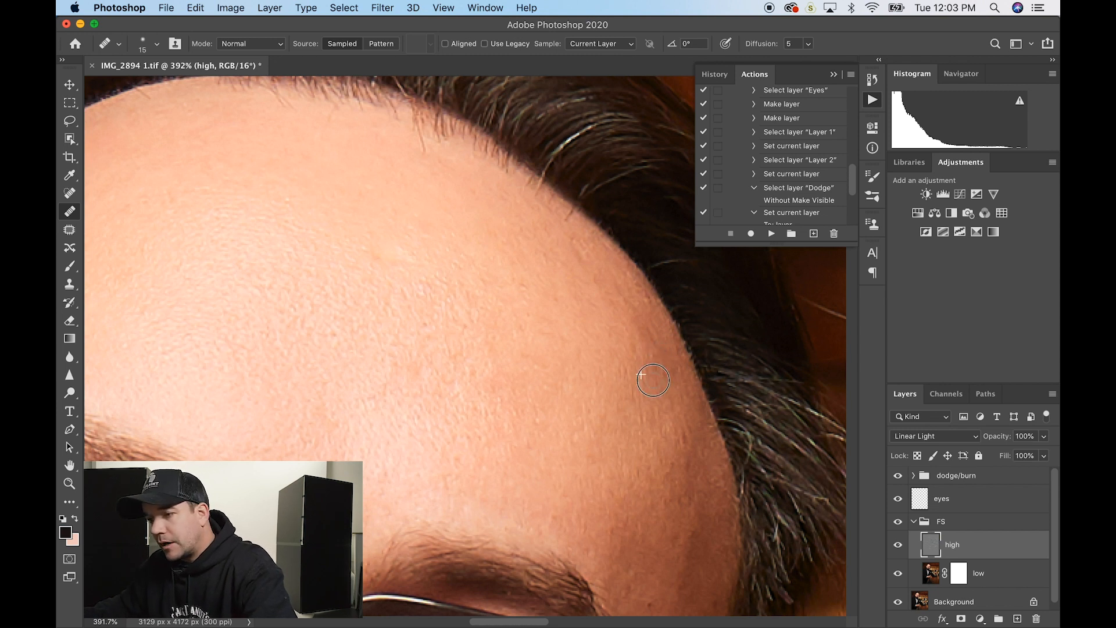
left_click(633, 349, "alt")
left_click(657, 353)
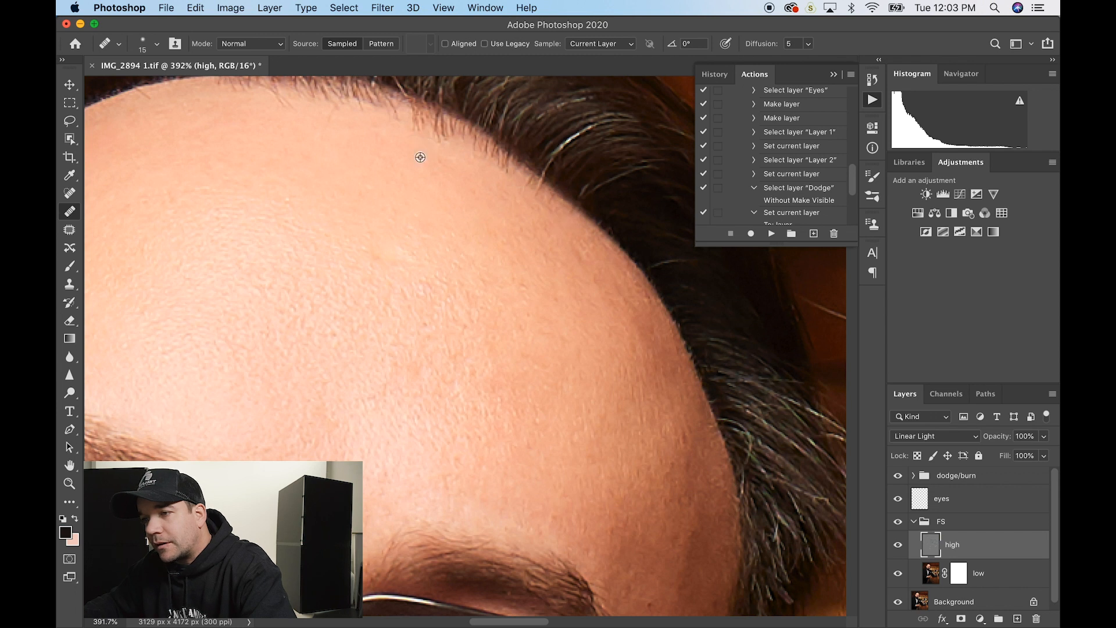
scroll(324, 120, "down", 5)
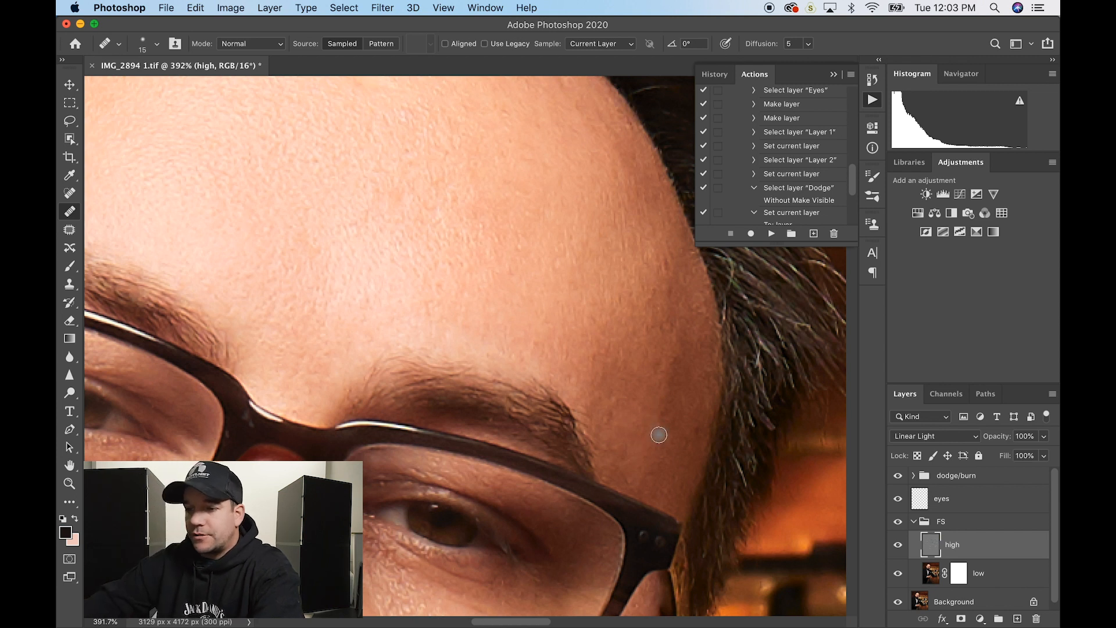
- Heal three small blemishes under the eyes
scroll(658, 435, "down", 3)
scroll(659, 435, "left", 2)
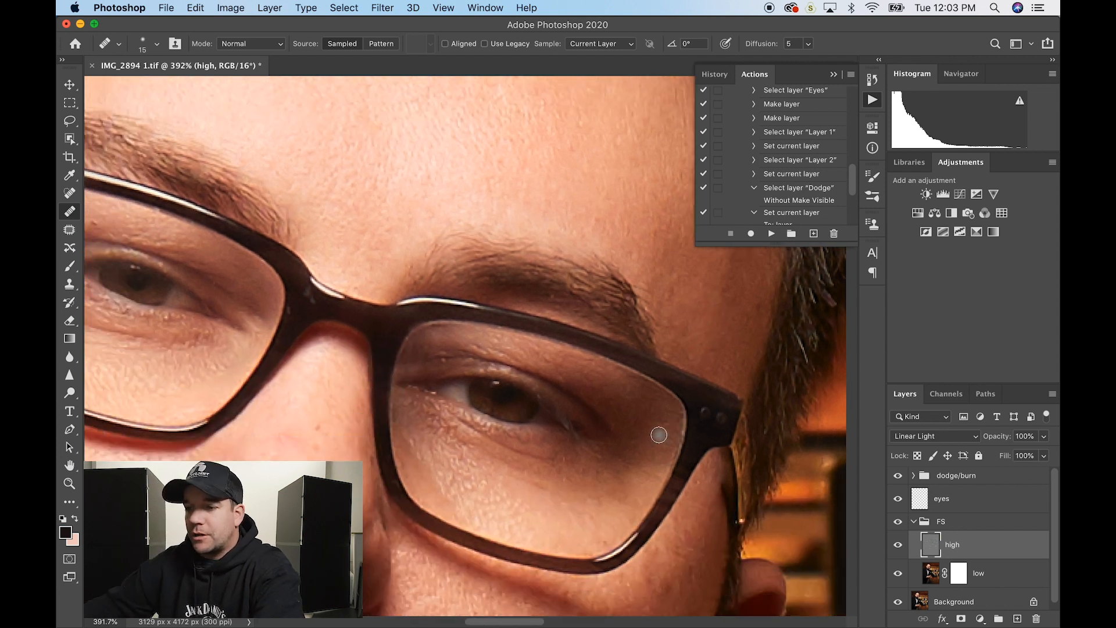
left_click(316, 428)
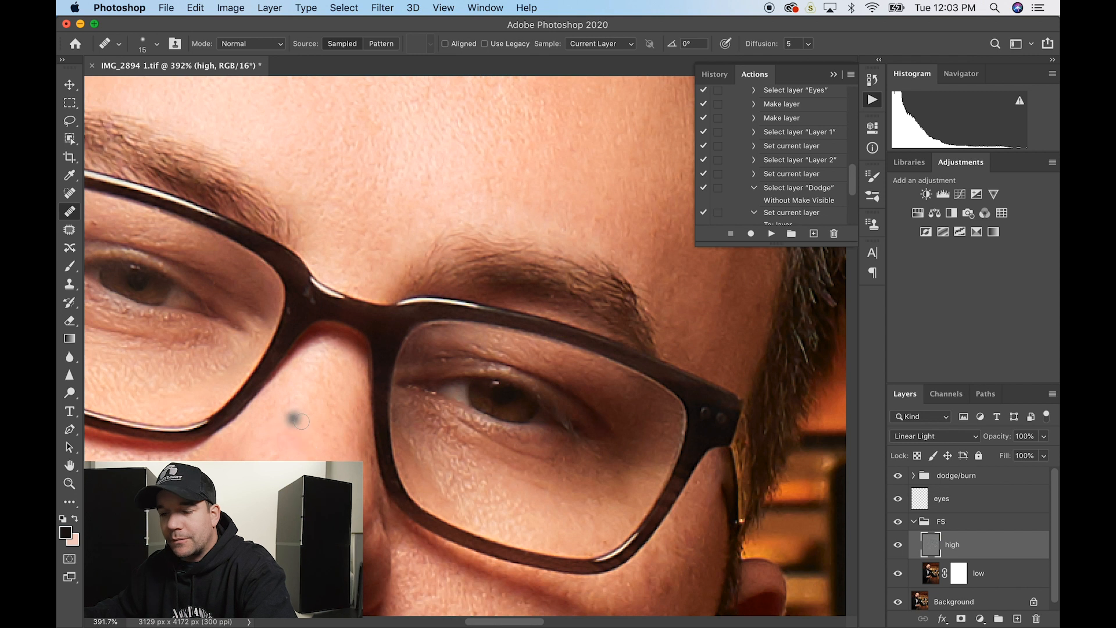
left_click(301, 421)
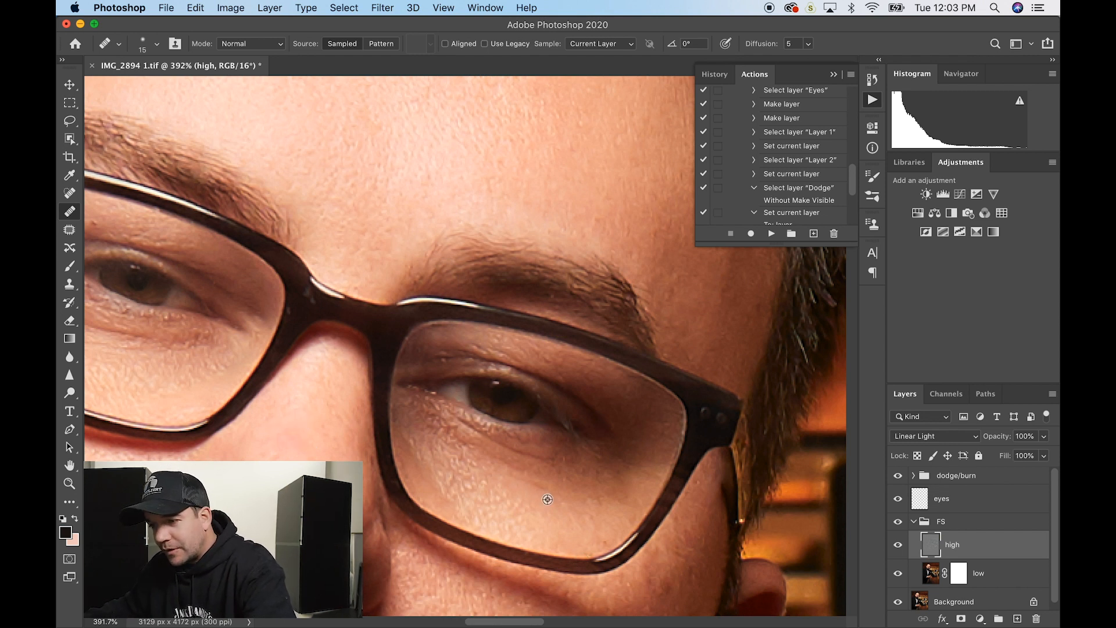
left_click(565, 498)
- Heal a blemish beside the nose, the small cheek hair and two cheek spots
scroll(565, 495, "left", 3)
scroll(565, 495, "down", 3)
scroll(565, 495, "left", 2)
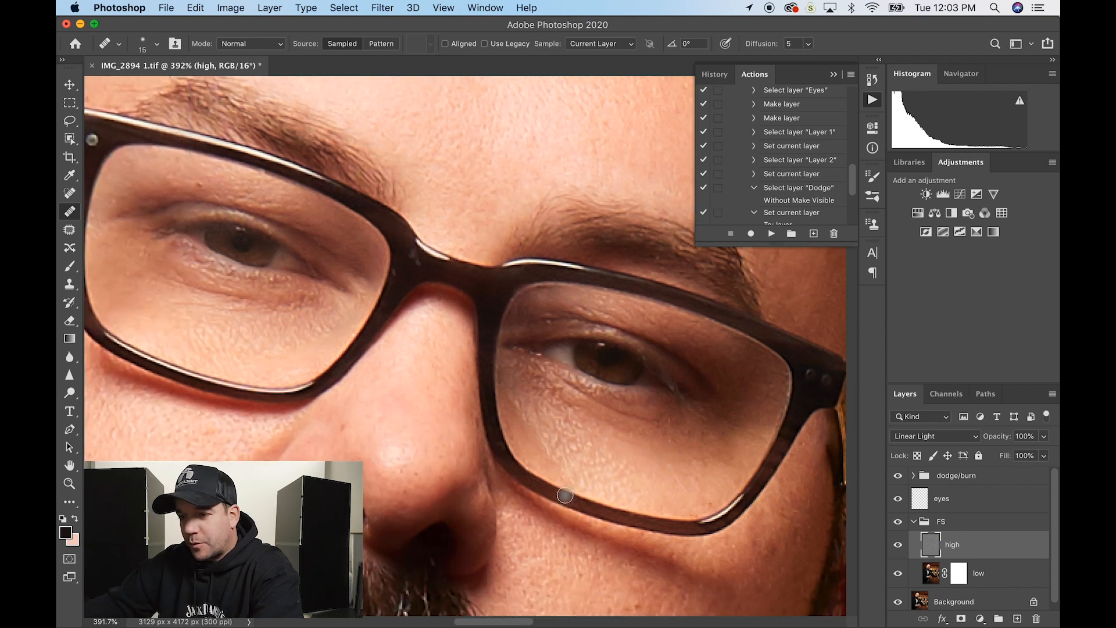
left_click(344, 426)
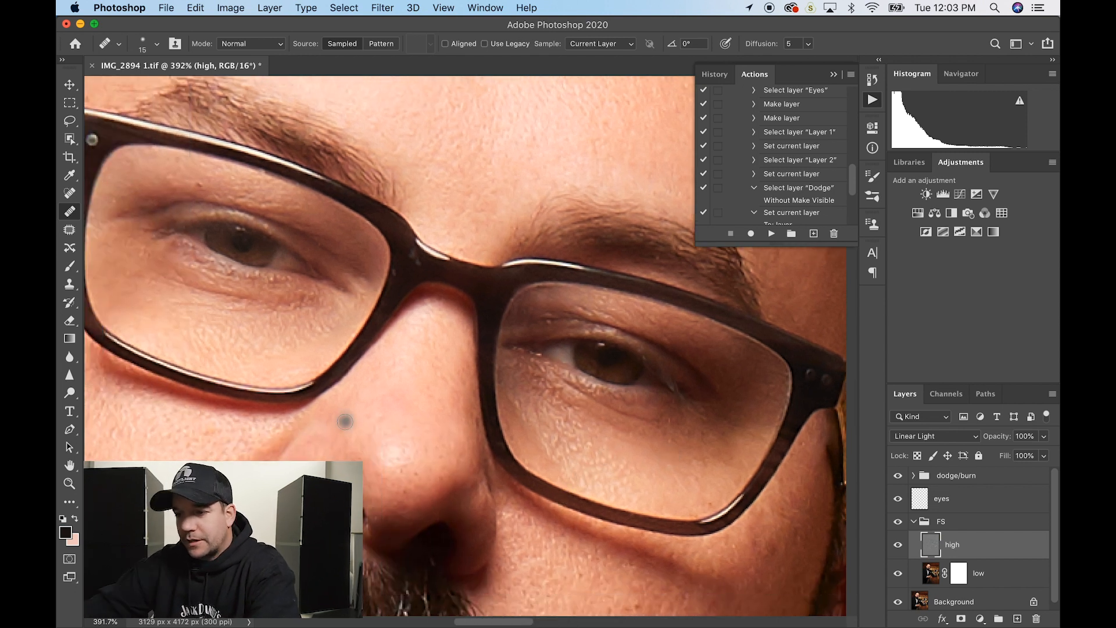
scroll(344, 426, "down", 3)
scroll(344, 427, "left", 5)
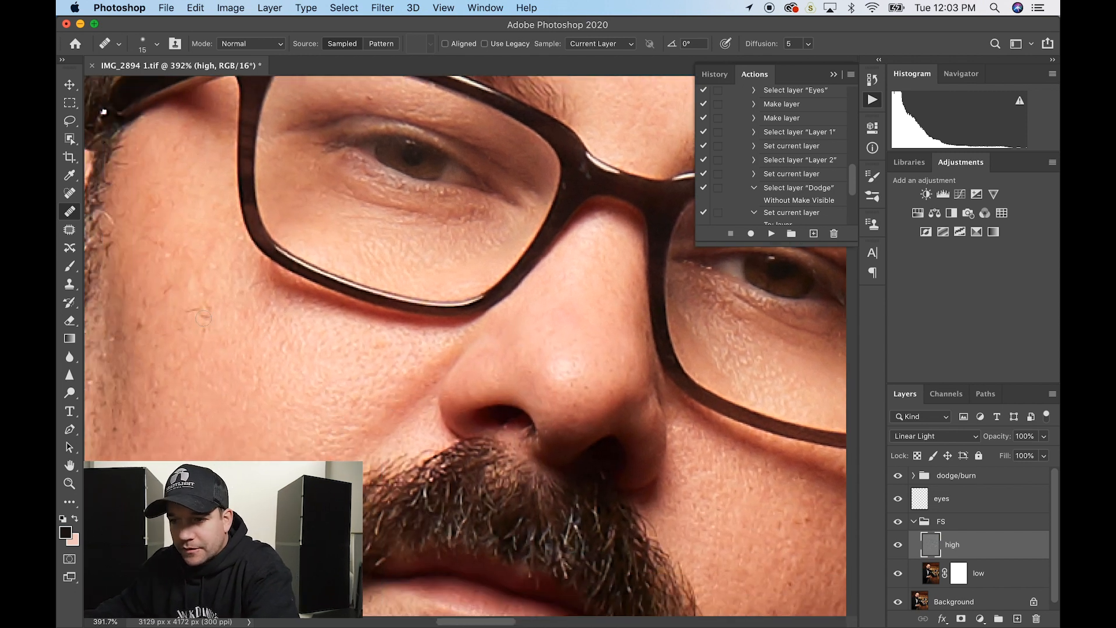
left_click(216, 309)
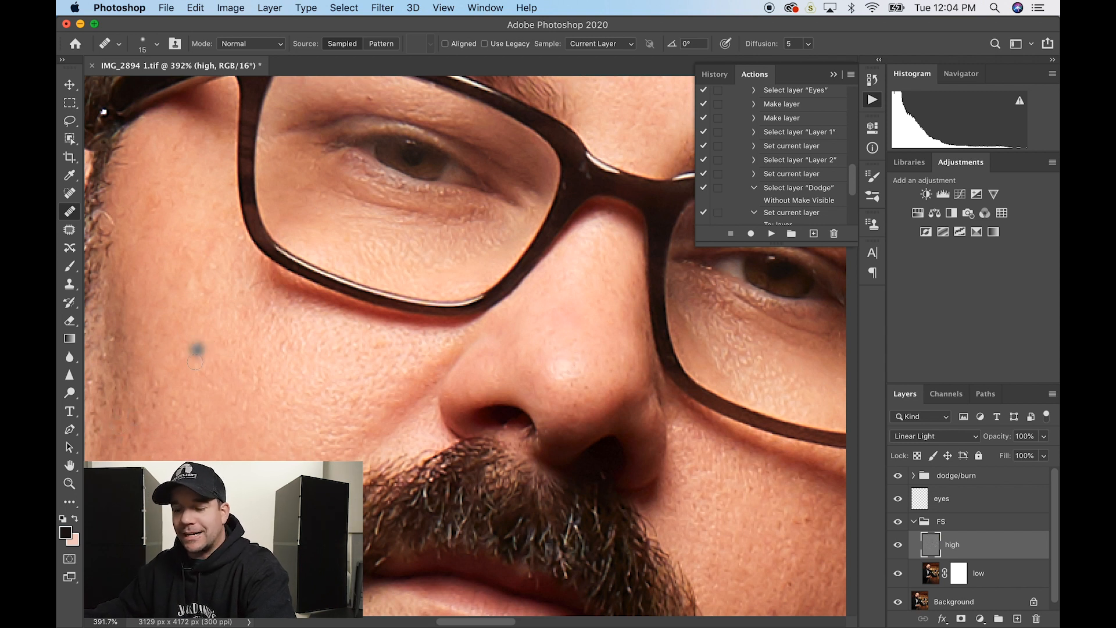
left_click(191, 385)
left_click(343, 390)
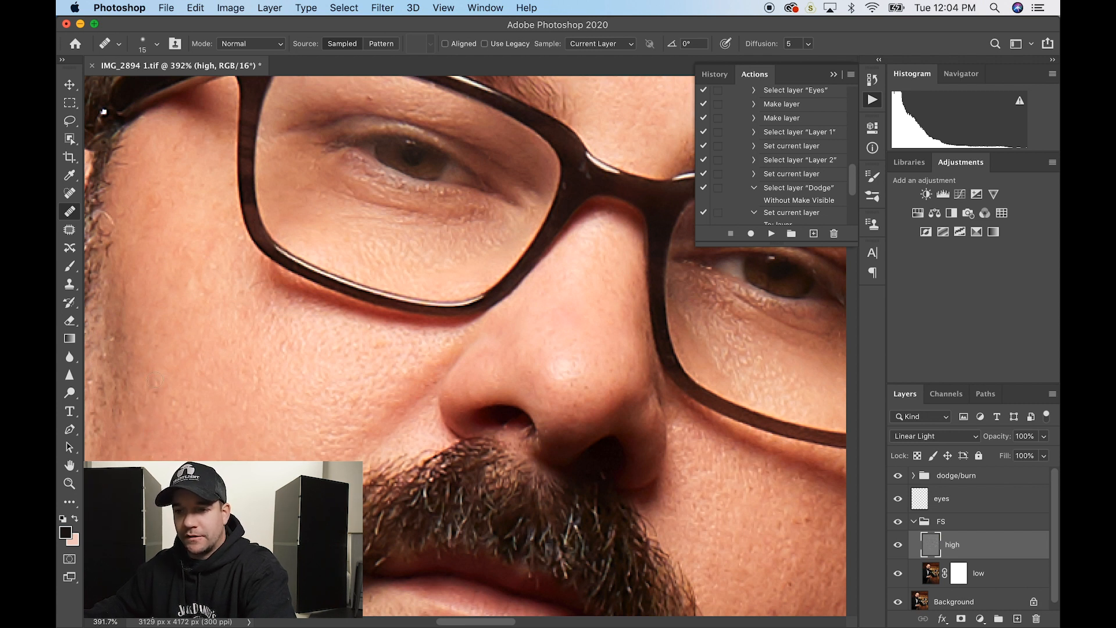
- Sample clean cheek skin and heal three dark spots on the cheek
left_click_drag(155, 380, 231, 229)
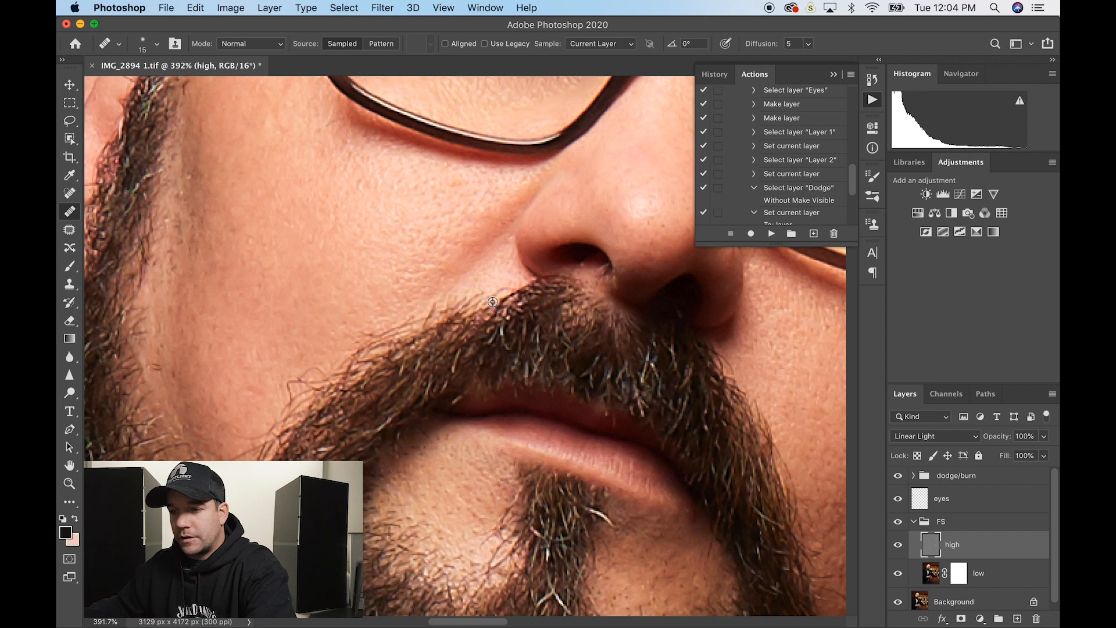
scroll(538, 319, "right", 10)
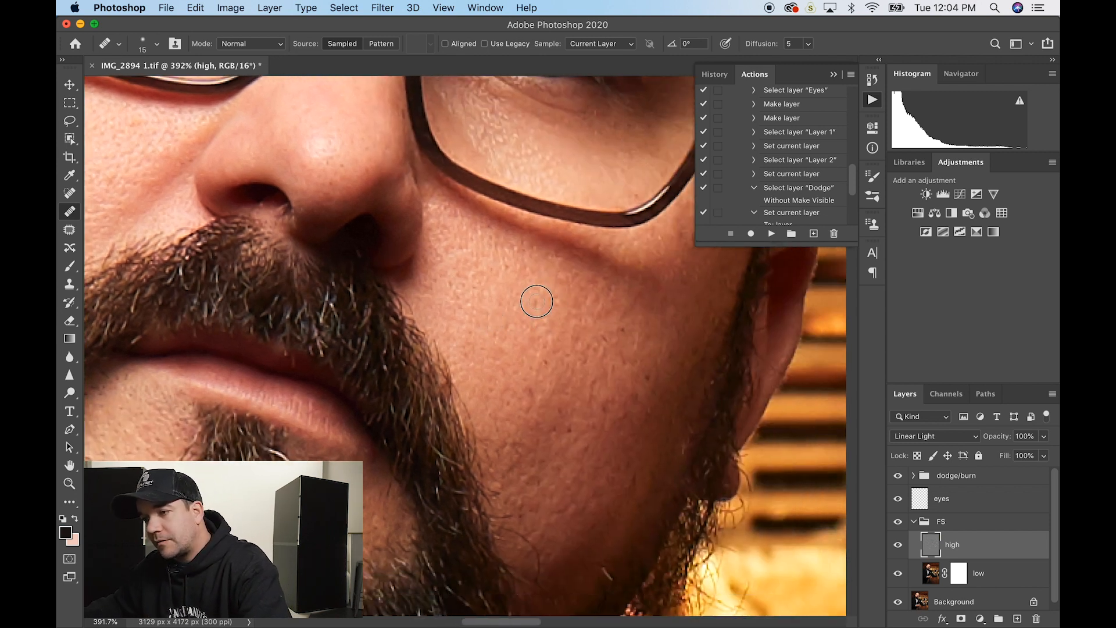
left_click(621, 349, "alt")
left_click(603, 338)
left_click(637, 345)
left_click(640, 375, "alt")
left_click(647, 379)
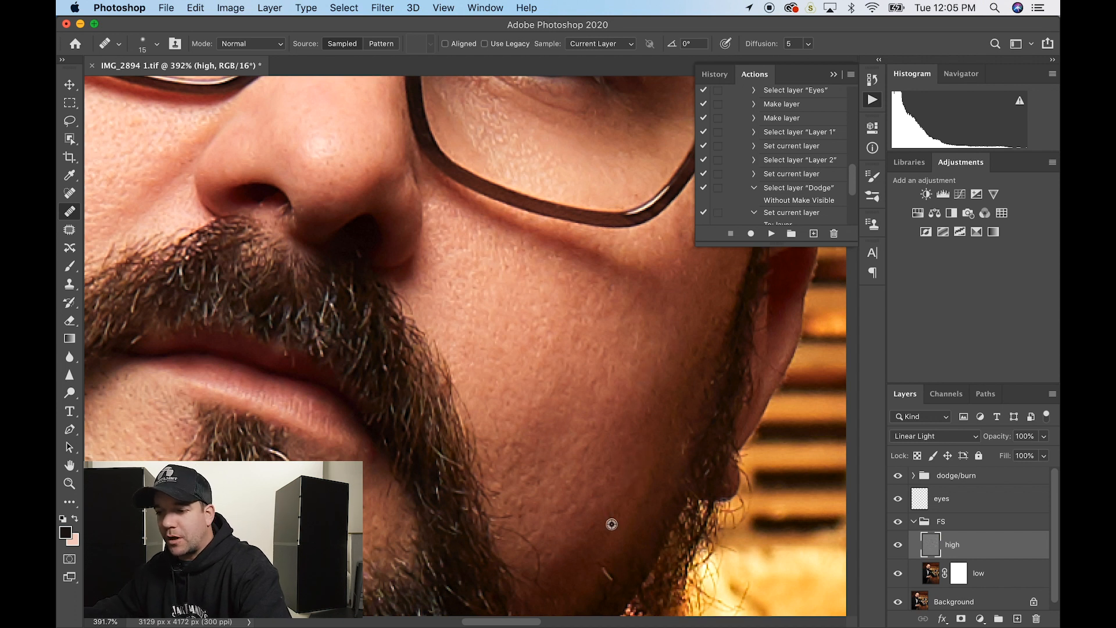
- Heal several small blemishes further down the cheek
scroll(608, 553, "down", 5)
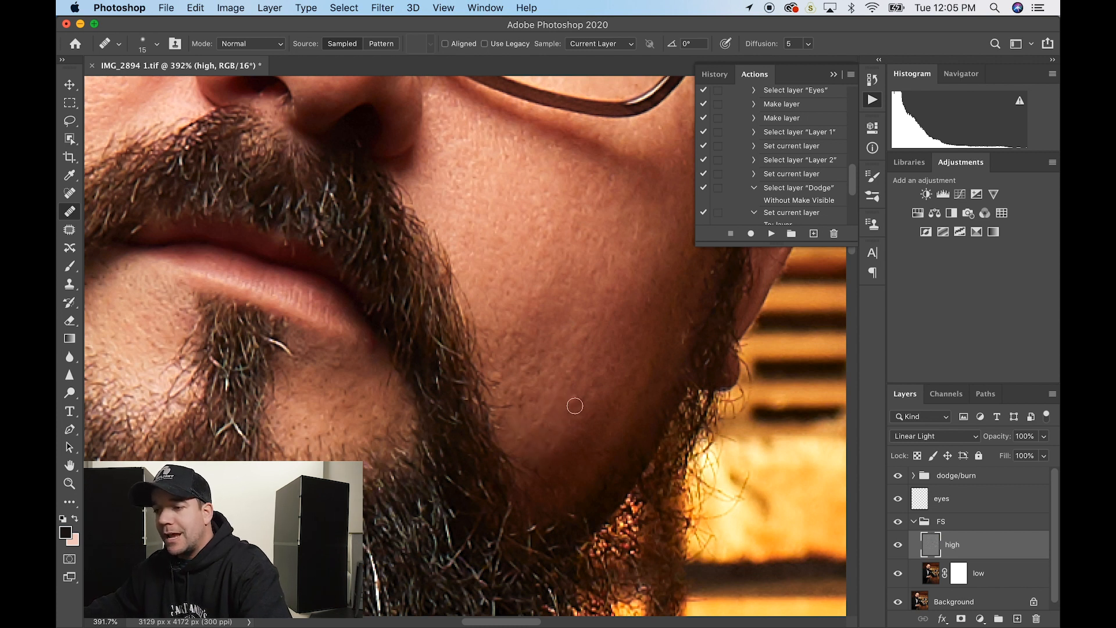
left_click(560, 437, "alt")
left_click(581, 421)
left_click(596, 355, "alt")
left_click(573, 336)
left_click(547, 317, "alt")
left_click(535, 325)
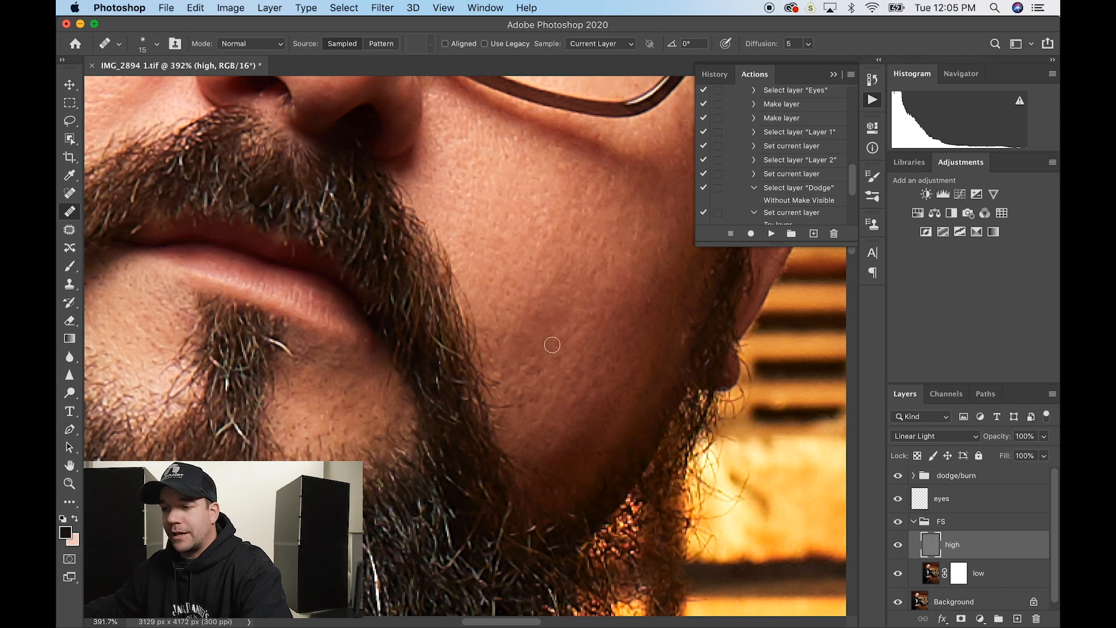
left_click(553, 345)
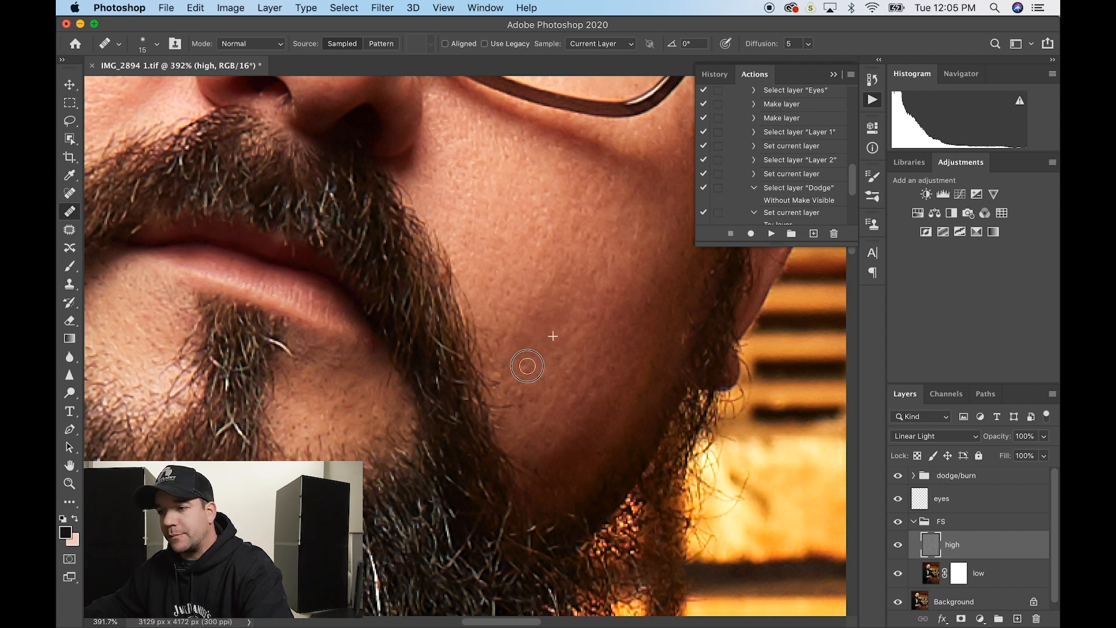
- Heal the small patches and strip of cheek skin beside the beard
left_click(549, 382, "alt")
mouse_move(535, 403)
left_mouse_down()
mouse_move(523, 381)
mouse_move(519, 401)
left_mouse_up()
left_click(543, 382, "alt")
left_click(521, 396)
left_click(532, 379, "alt")
left_click(528, 374, "alt")
left_click(519, 382)
left_click(536, 367, "alt")
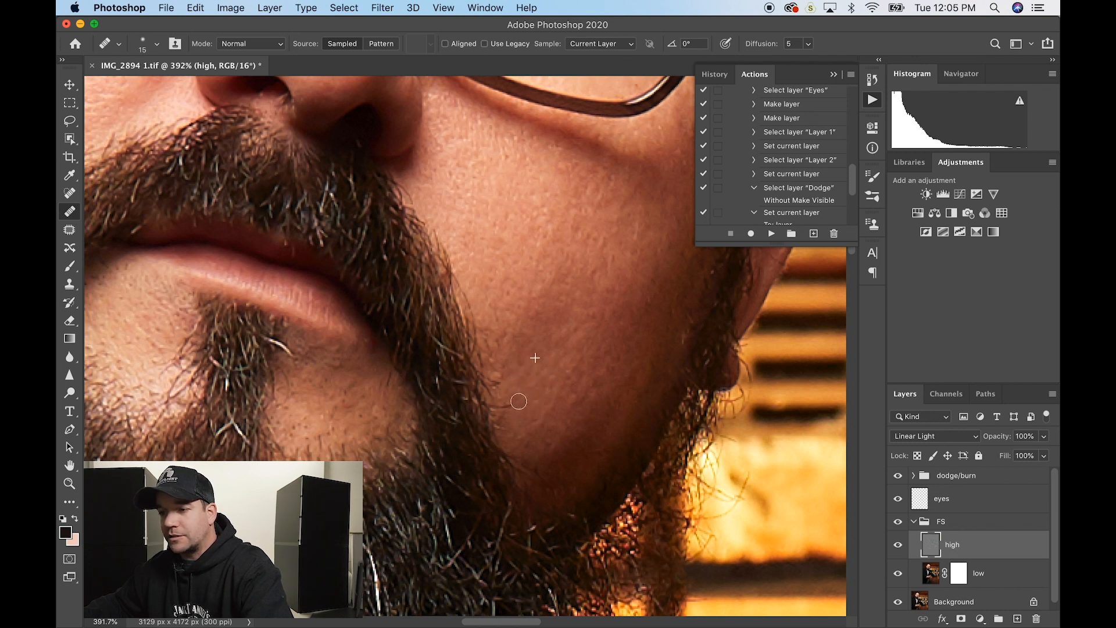
left_click(540, 388, "alt")
left_click_drag(550, 445, 548, 427)
- Heal spots and patches on the upper cheek below the glasses frame
scroll(549, 426, "right", 5)
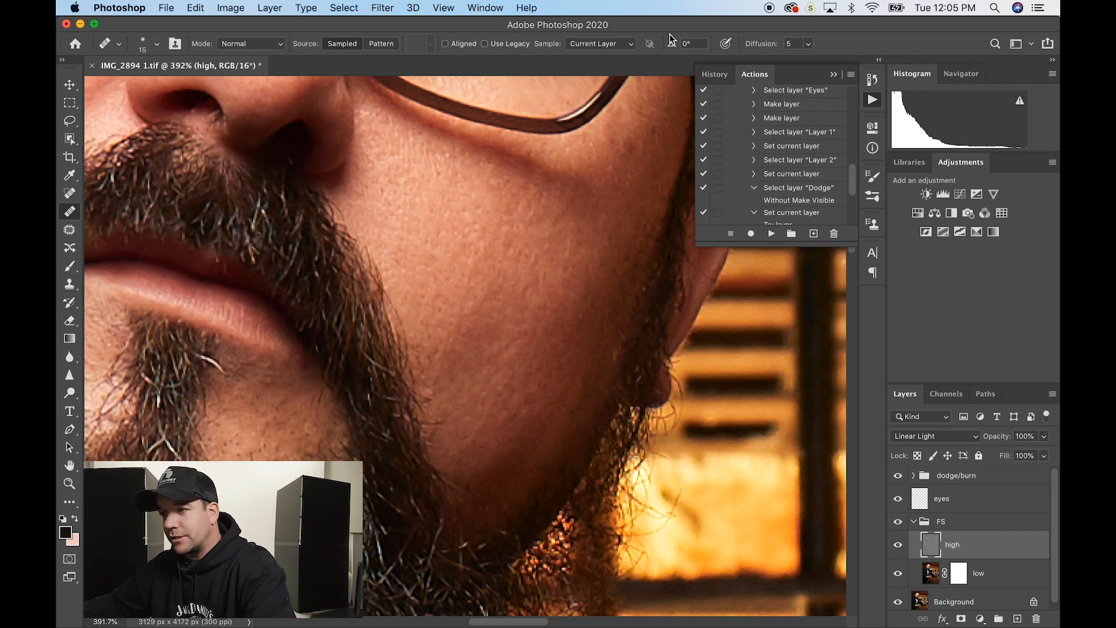
left_click(644, 162, "alt")
left_click(628, 152)
left_click(599, 156, "alt")
left_click(622, 131)
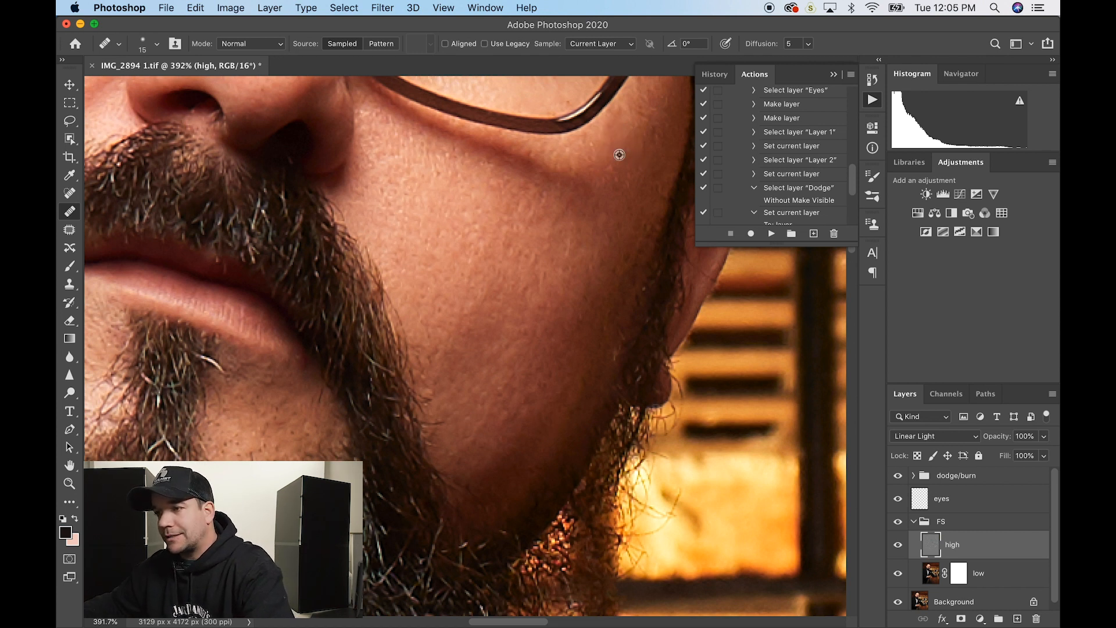
left_click(621, 204, "alt")
left_click_drag(618, 180, 618, 186)
left_click(657, 155, "alt")
left_click_drag(656, 134, 653, 145)
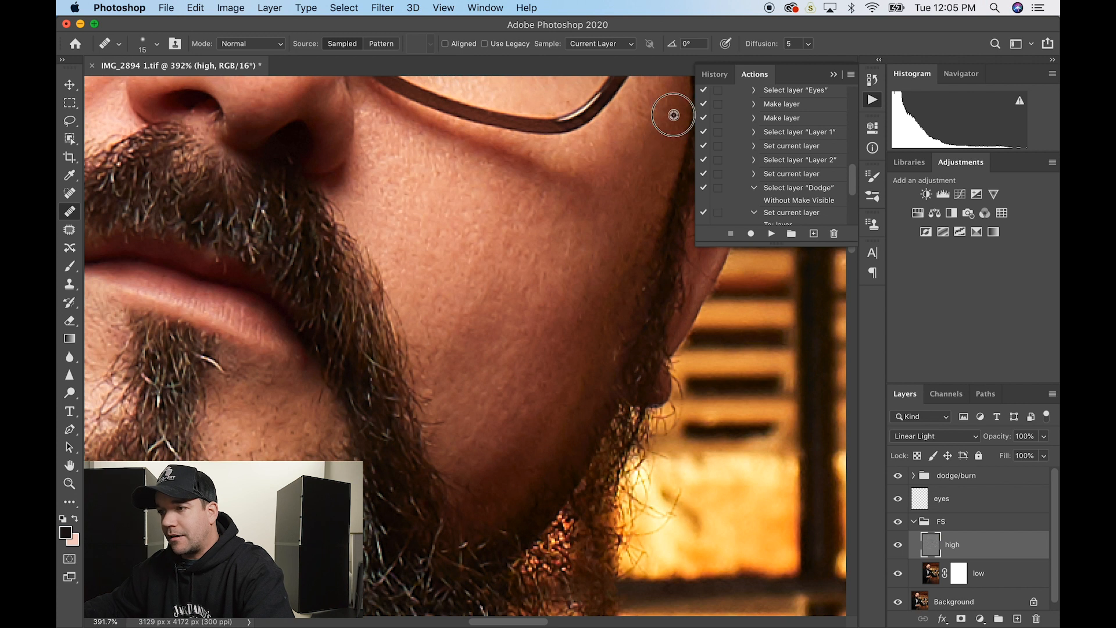
- Compare the retouch against the original photo by toggling the retouch layers off and on
scroll(665, 111, "down", 10)
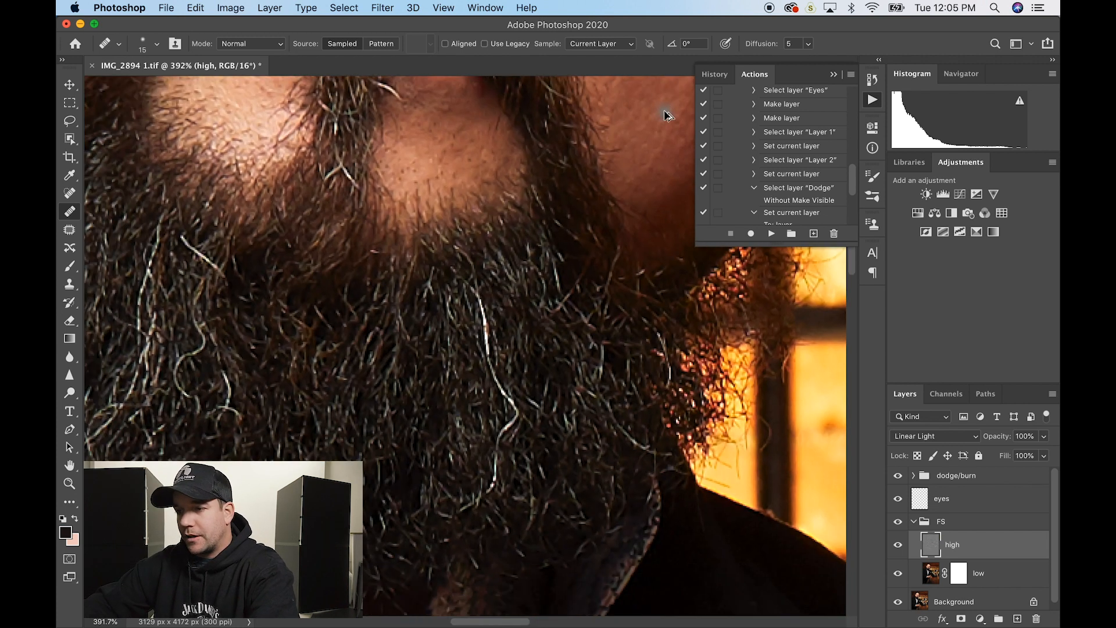
scroll(665, 111, "down", 6)
scroll(665, 111, "right", 4)
scroll(665, 111, "up", 7)
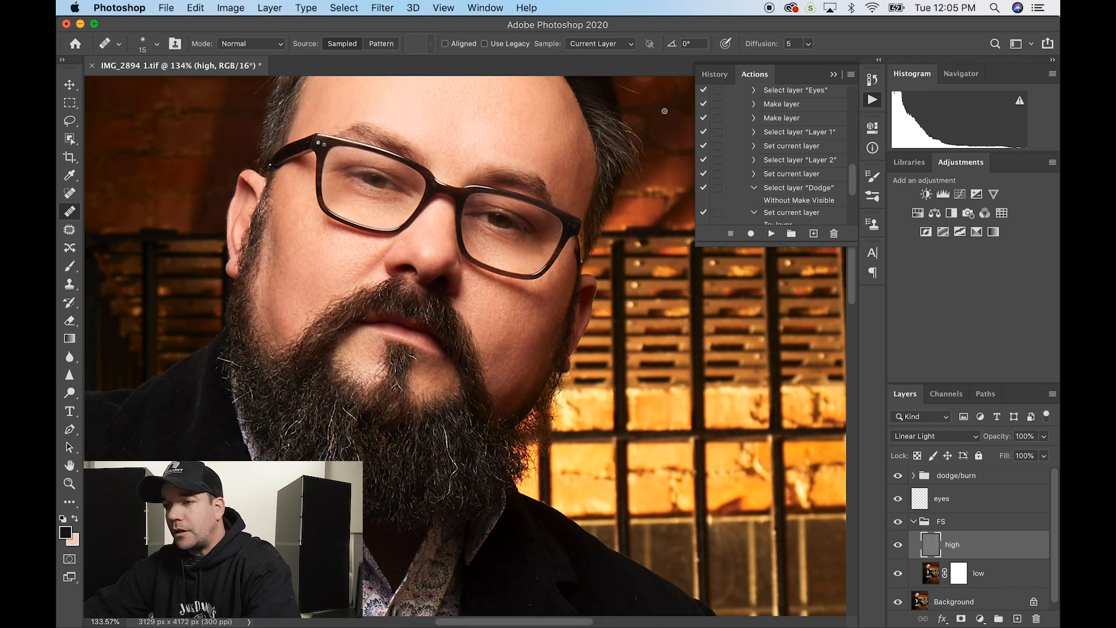
scroll(665, 112, "up", 2)
scroll(665, 111, "right", 1)
scroll(931, 524, "down", 1)
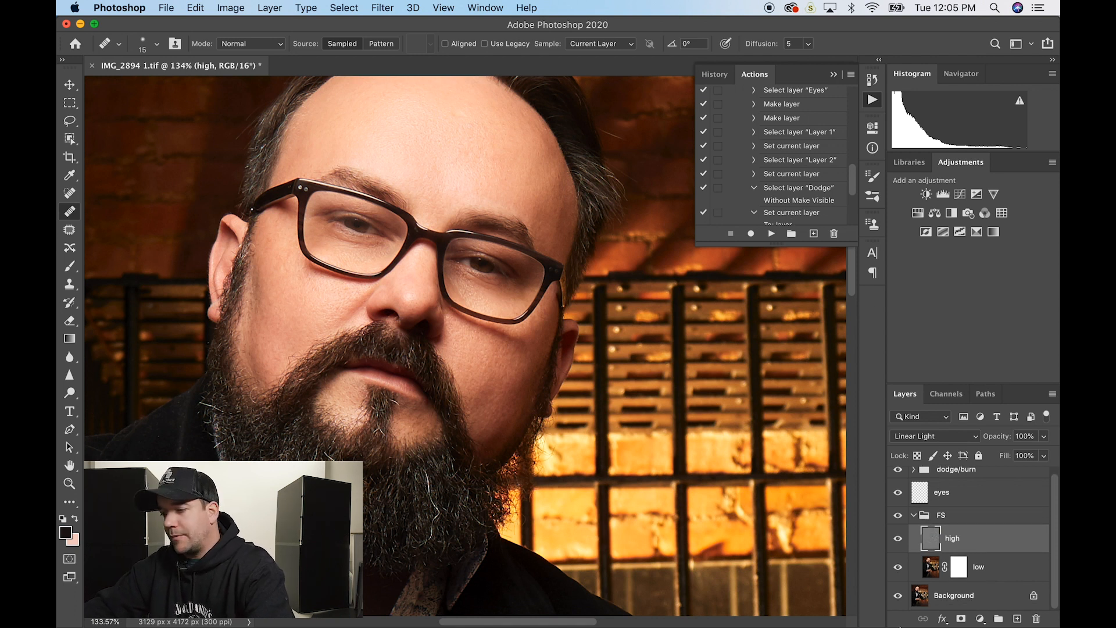
left_click(899, 597, "alt")
left_click(899, 598, "alt")
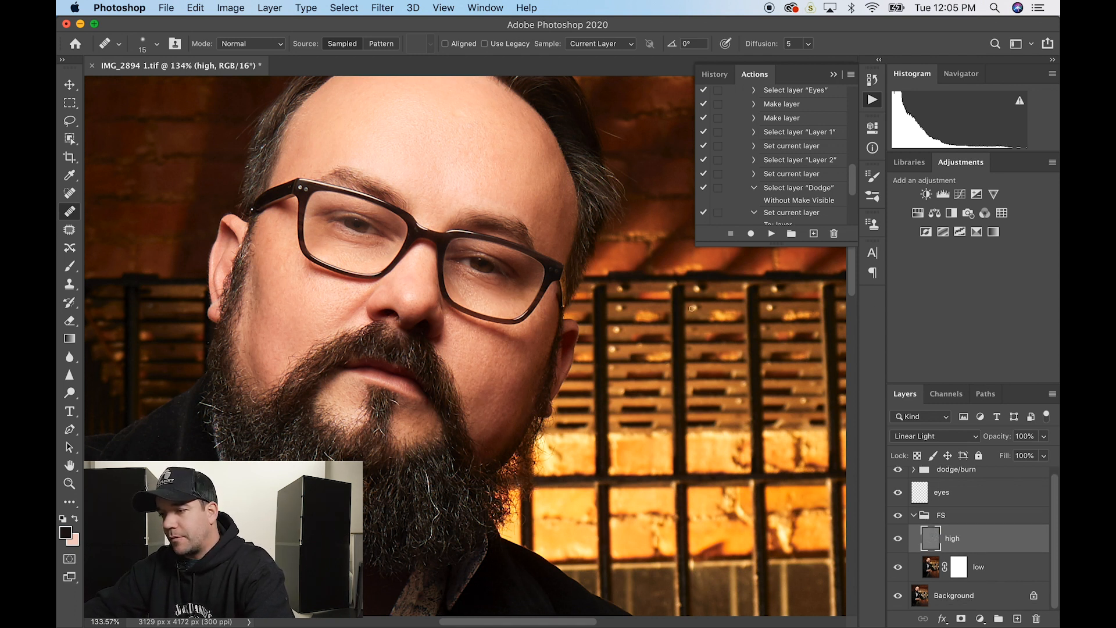
scroll(692, 308, "up", 6)
scroll(692, 308, "right", 2)
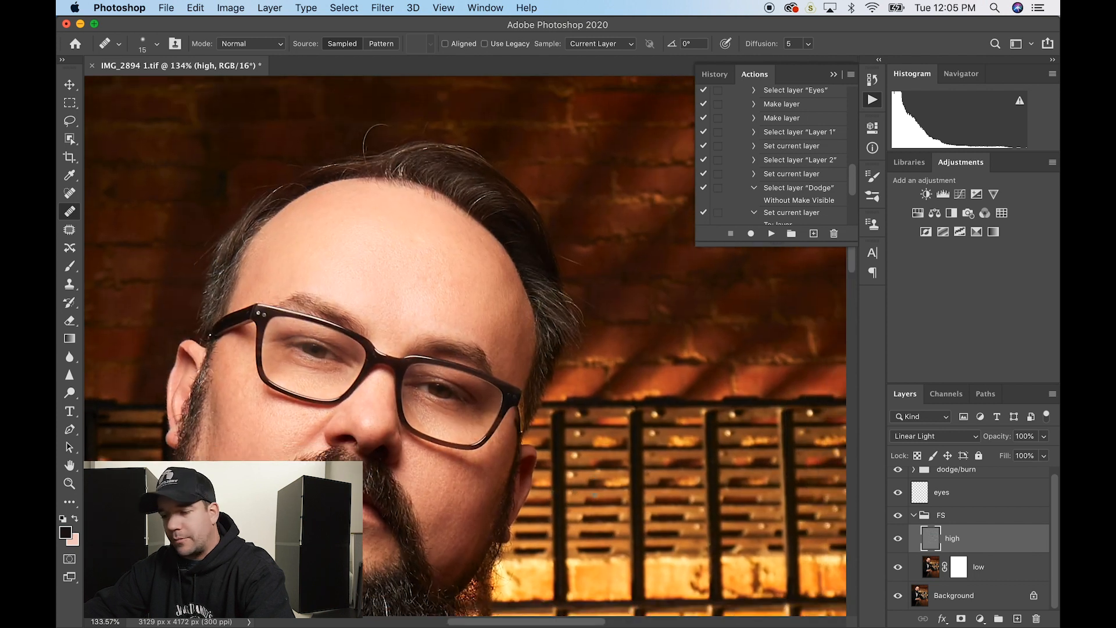
scroll(595, 495, "down", 3)
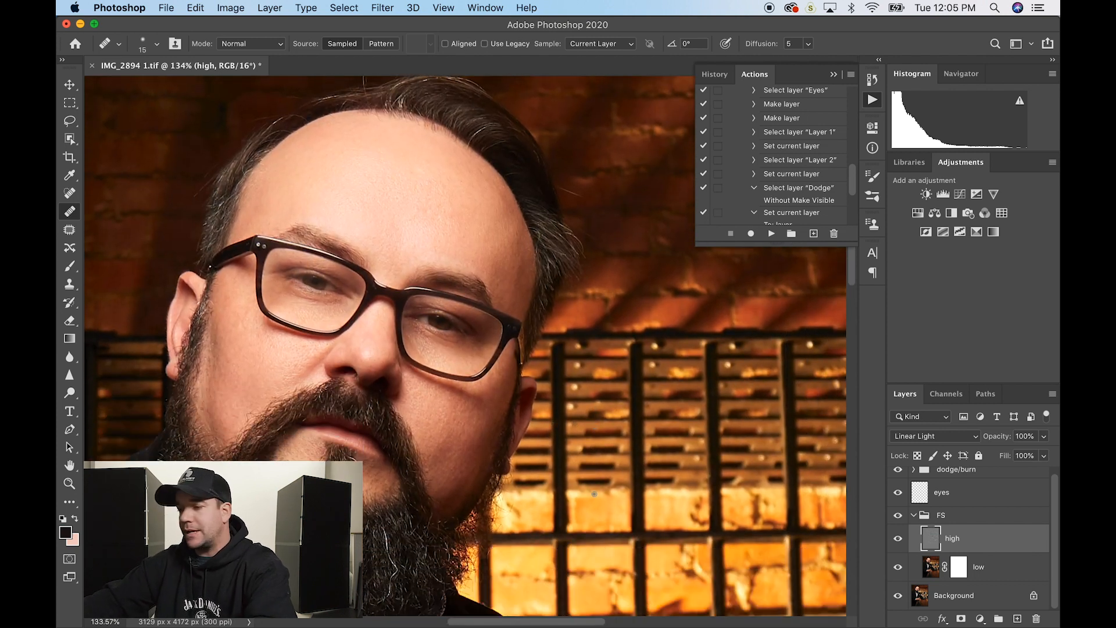
- Flip between the original photo and the retouch several times, then select the eyes layer (Overlay, 50%)
left_click(898, 597, "alt")
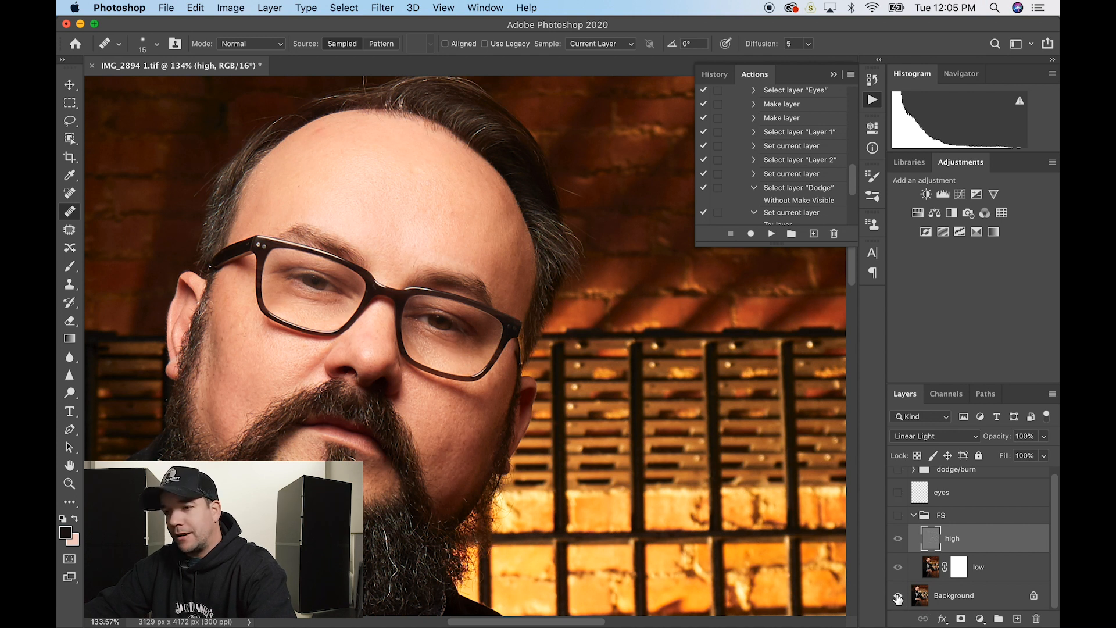
left_click(898, 597, "alt")
left_click(899, 597, "alt")
left_click(898, 597, "alt")
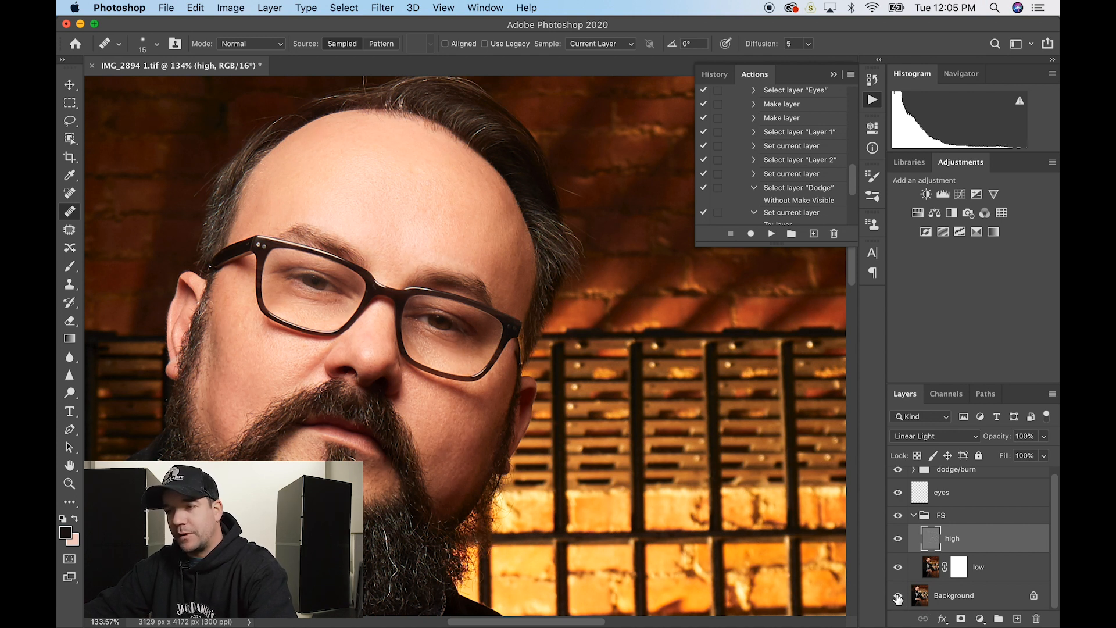
left_click(898, 597, "alt")
left_click(898, 597, "alt")
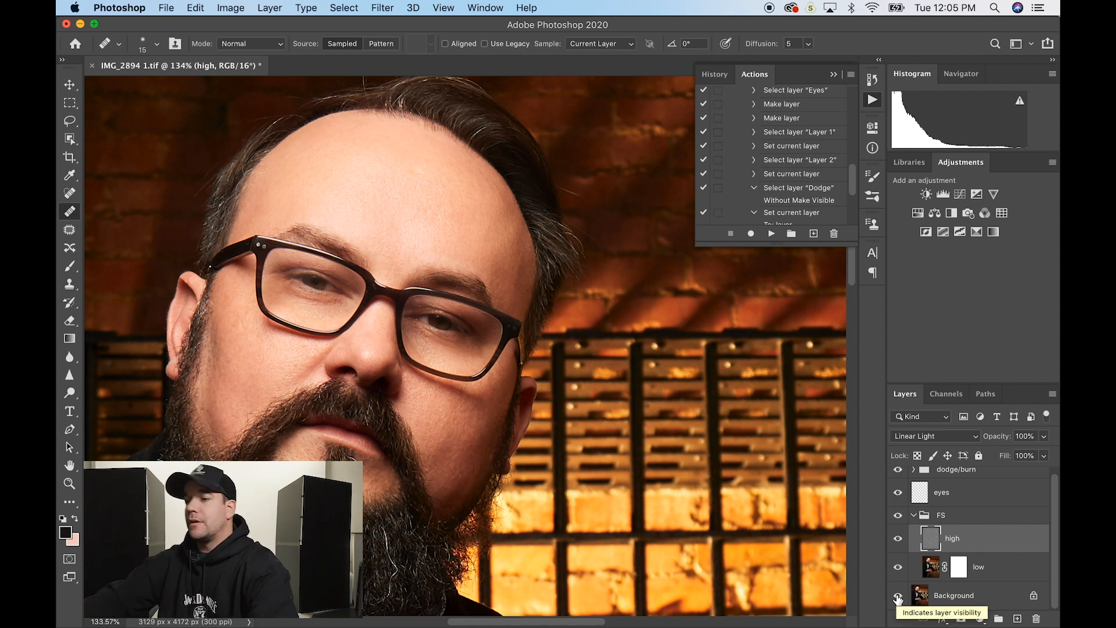
left_click_drag(576, 346, 576, 285)
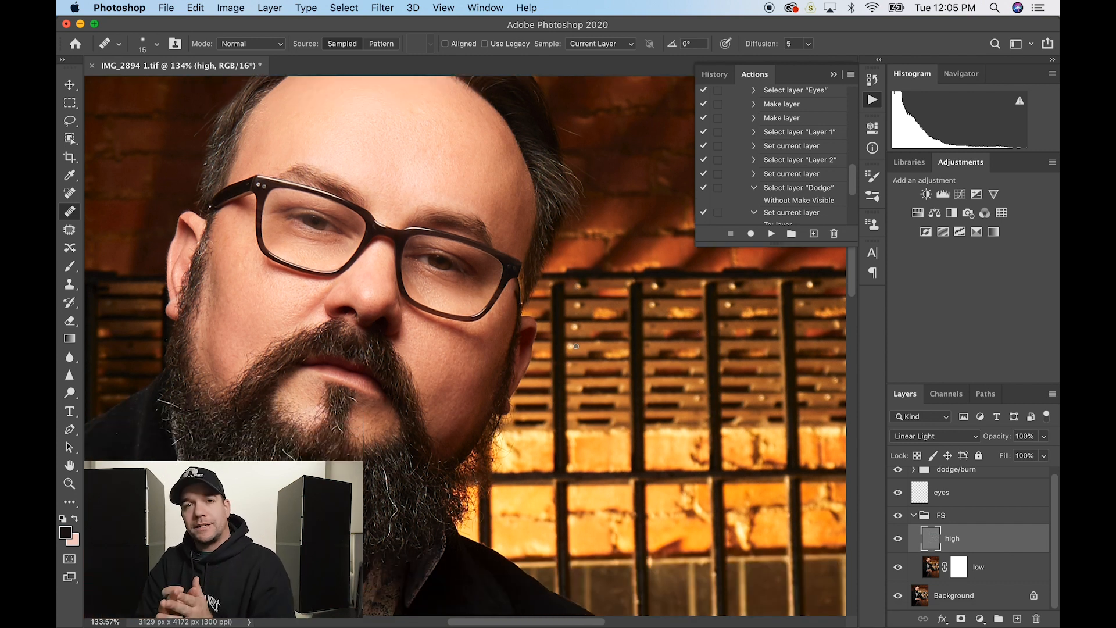
left_click(967, 493)
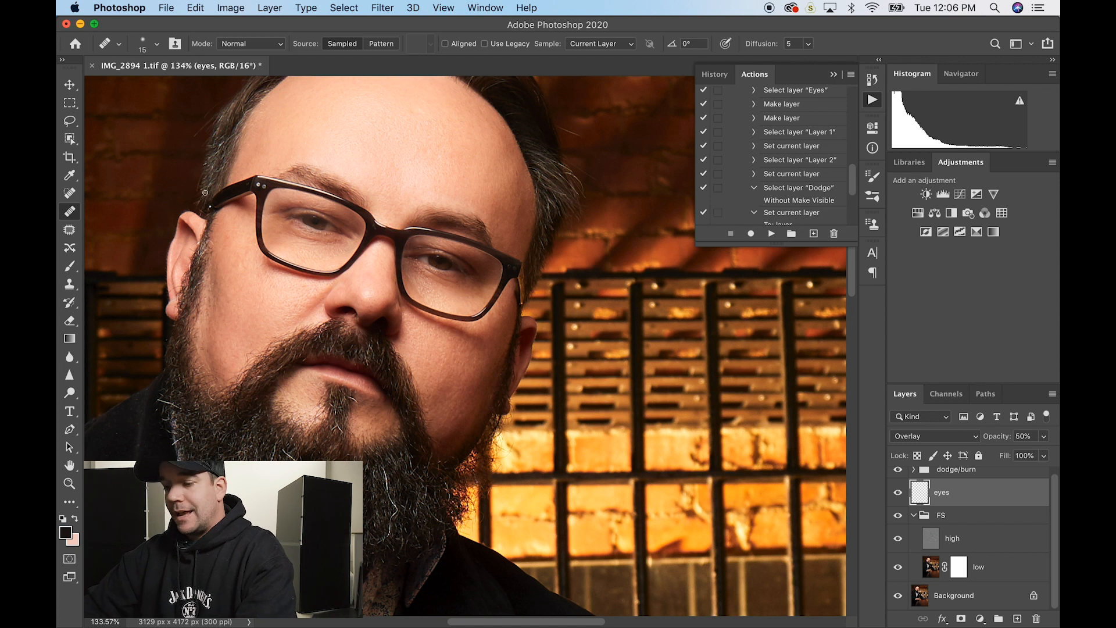
- Add a new empty Layer 1 above the dodge/burn group
key("b")
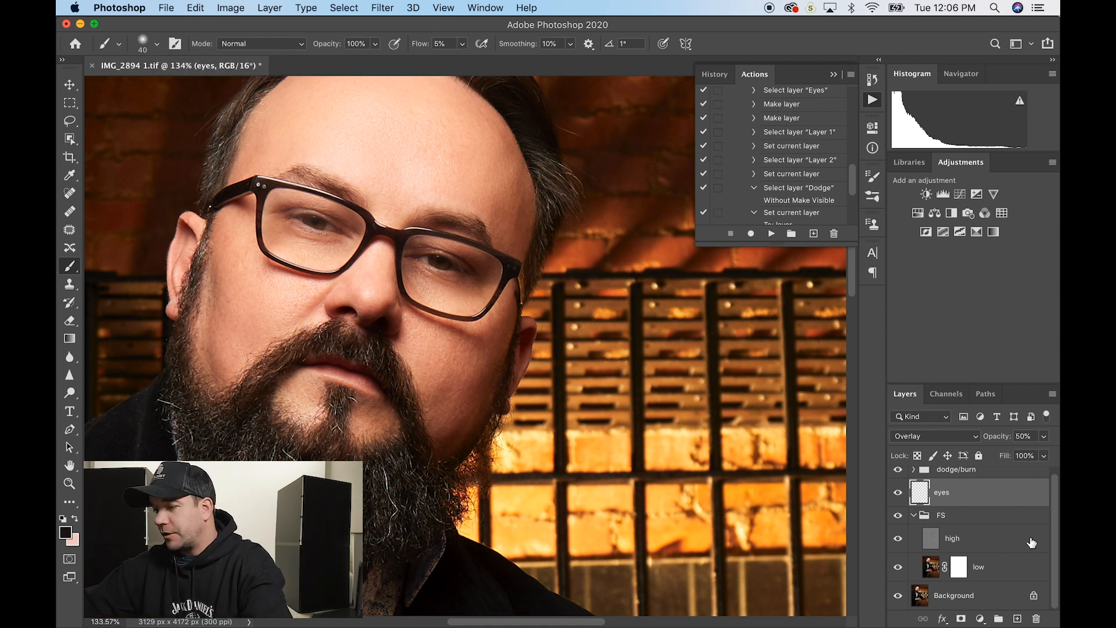
scroll(1032, 541, "up", 1)
left_click(1026, 479)
left_click(1018, 618)
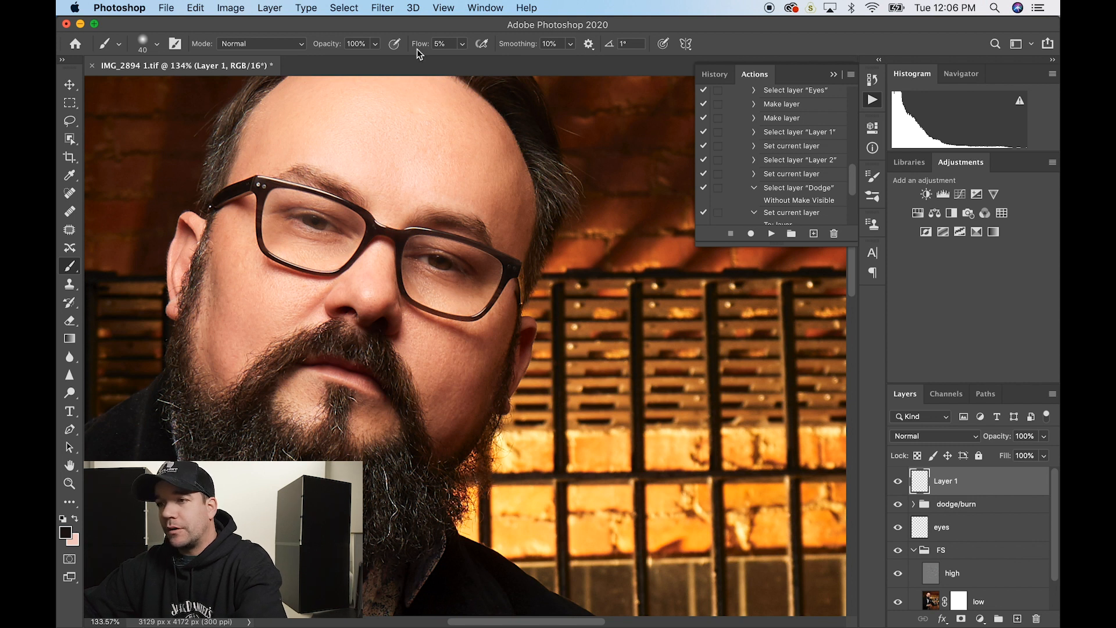
- Raise brush flow to 100% and fill Layer 1 with solid white
left_click_drag(421, 45, 703, 24)
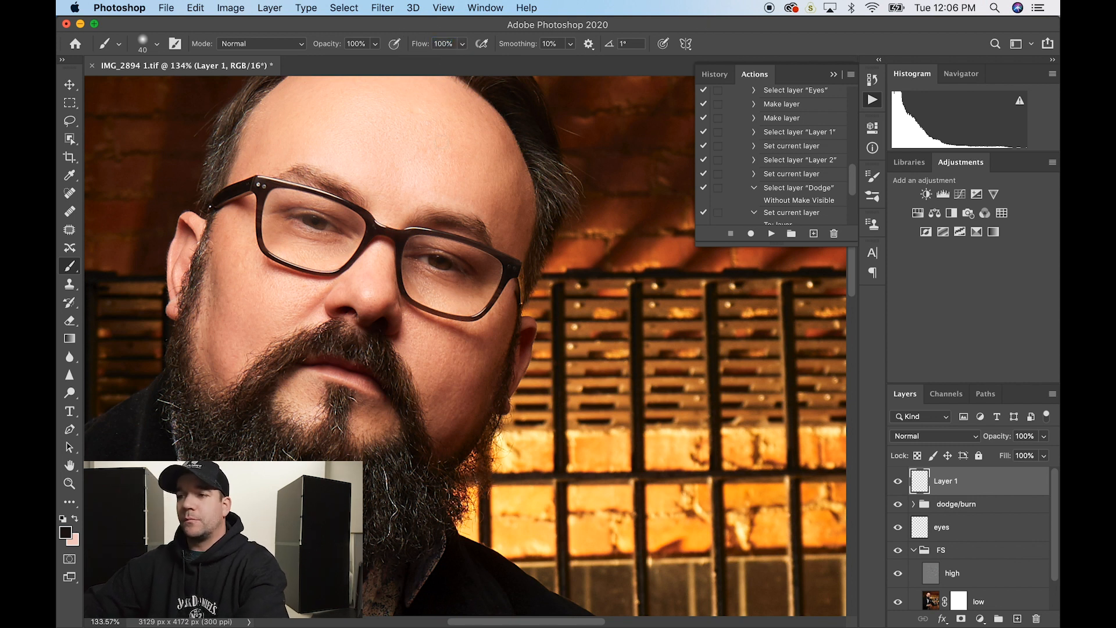
key("g")
key("d")
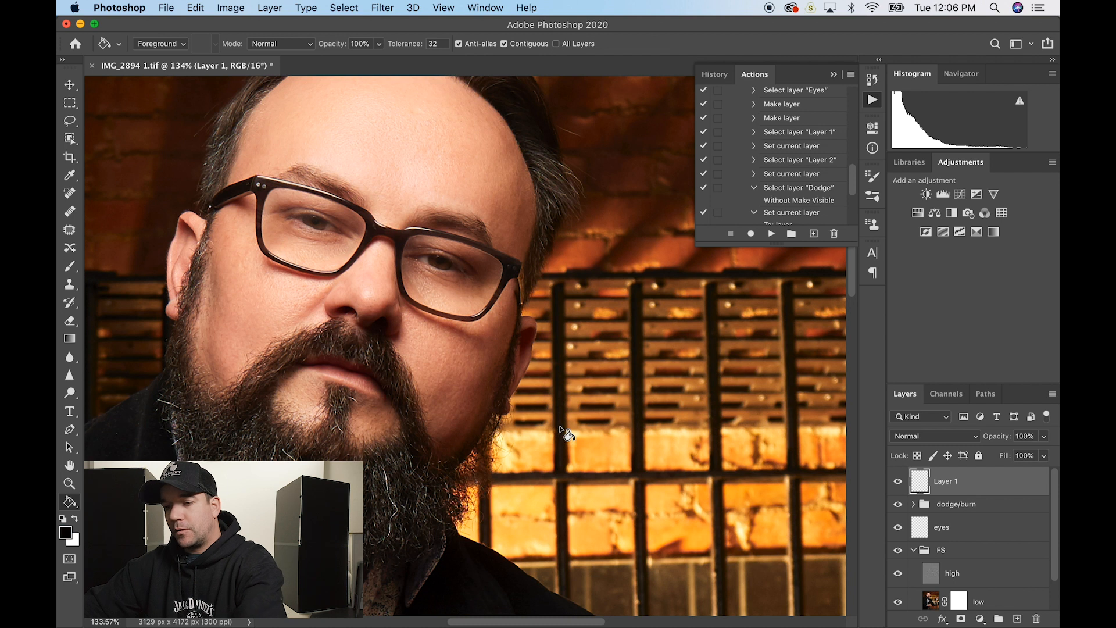
key("x")
left_click(567, 433)
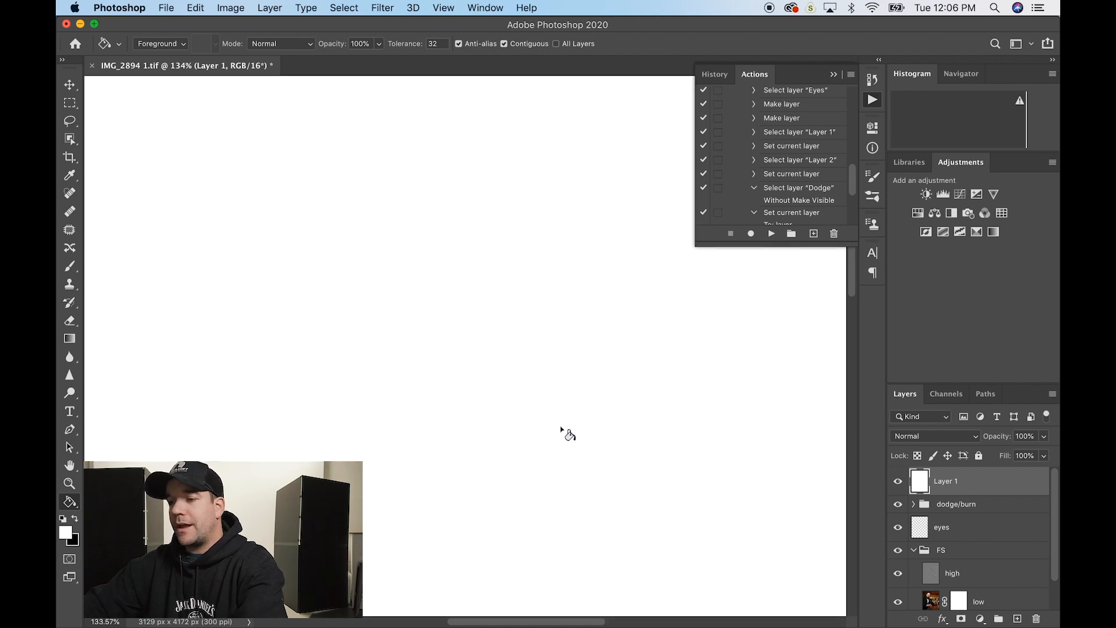
- Paint two black test strokes on the white layer, then undo them
scroll(599, 399, "down", 3)
scroll(599, 399, "right", 2)
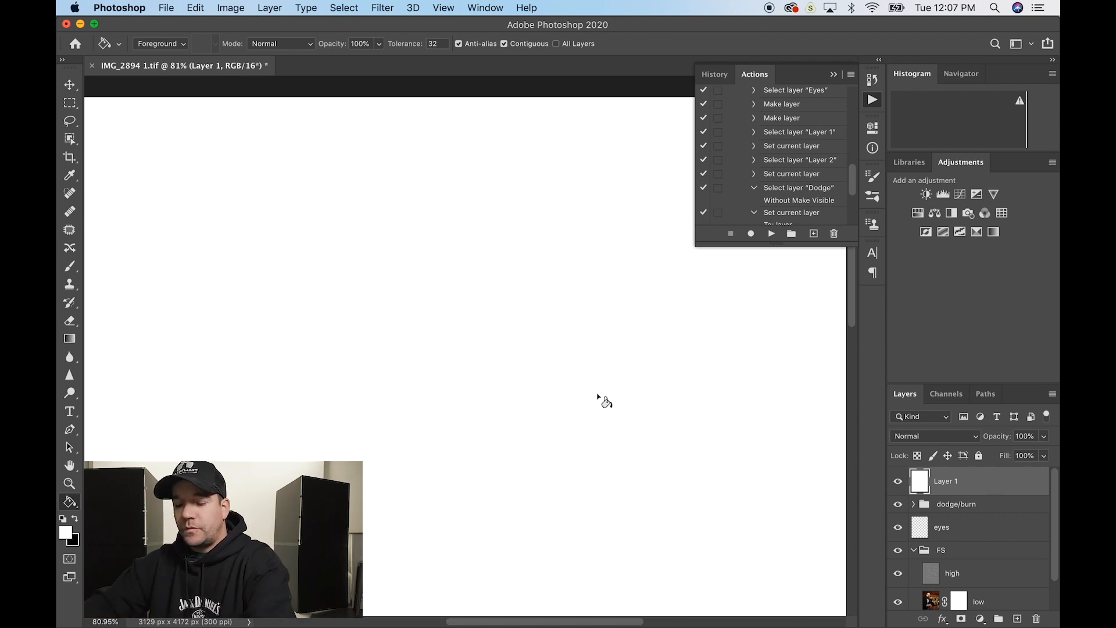
key("b")
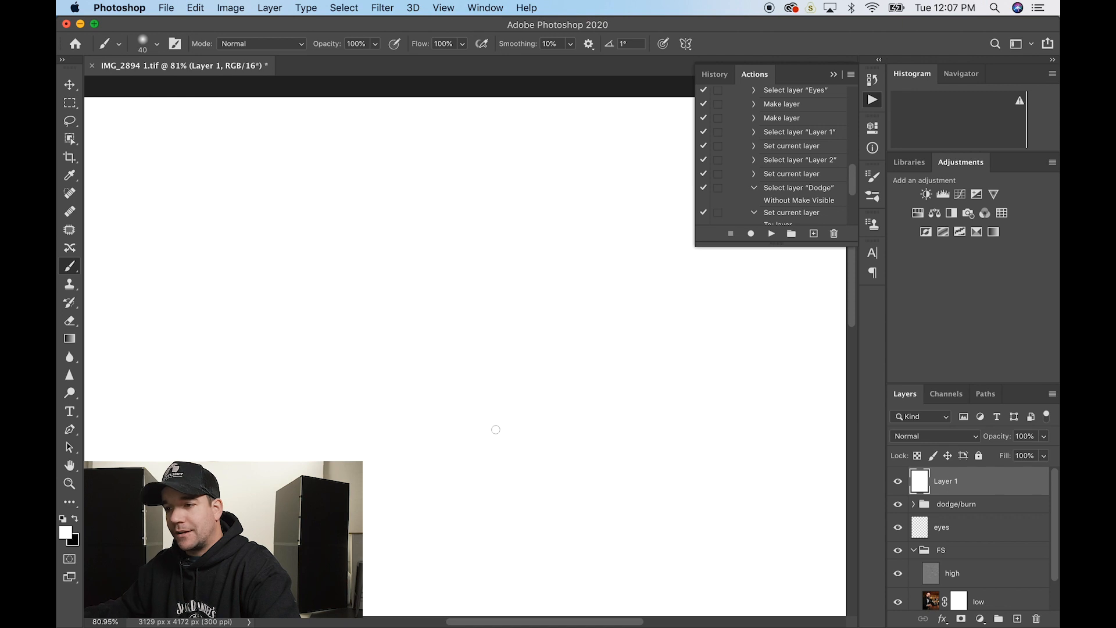
key("x")
mouse_move(435, 157)
left_mouse_down()
mouse_move(374, 187)
mouse_move(524, 498)
mouse_move(528, 219)
left_mouse_up()
mouse_move(471, 174)
left_mouse_down()
mouse_move(543, 402)
mouse_move(470, 417)
left_mouse_up()
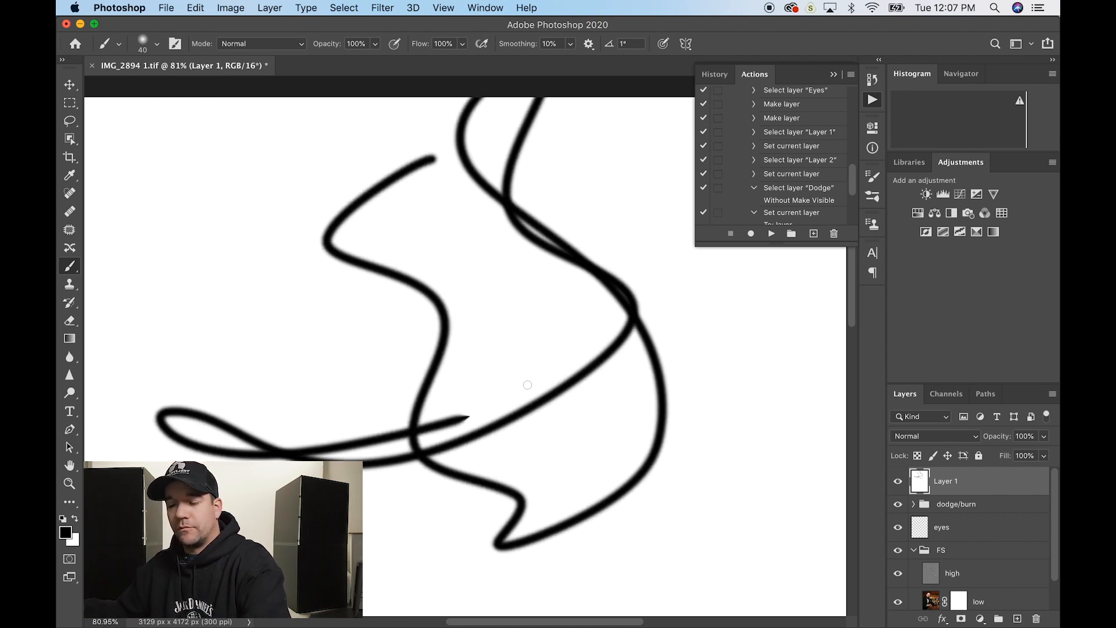
key("super+z")
key("super+z")
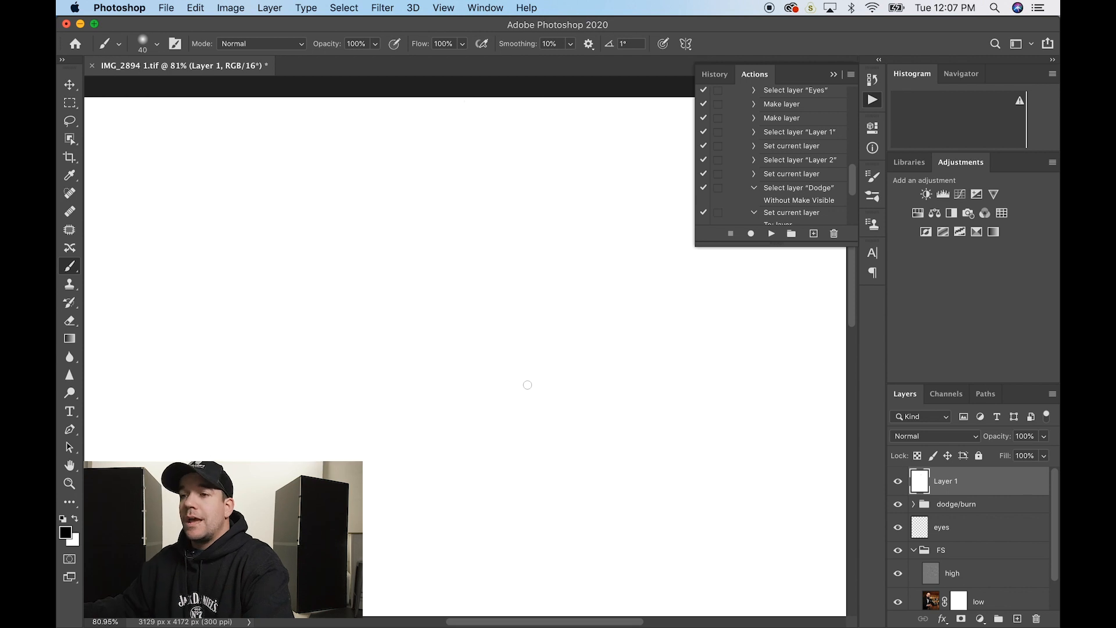
- Set the brush opacity to 5%
left_click(358, 43)
type("5")
key("Return")
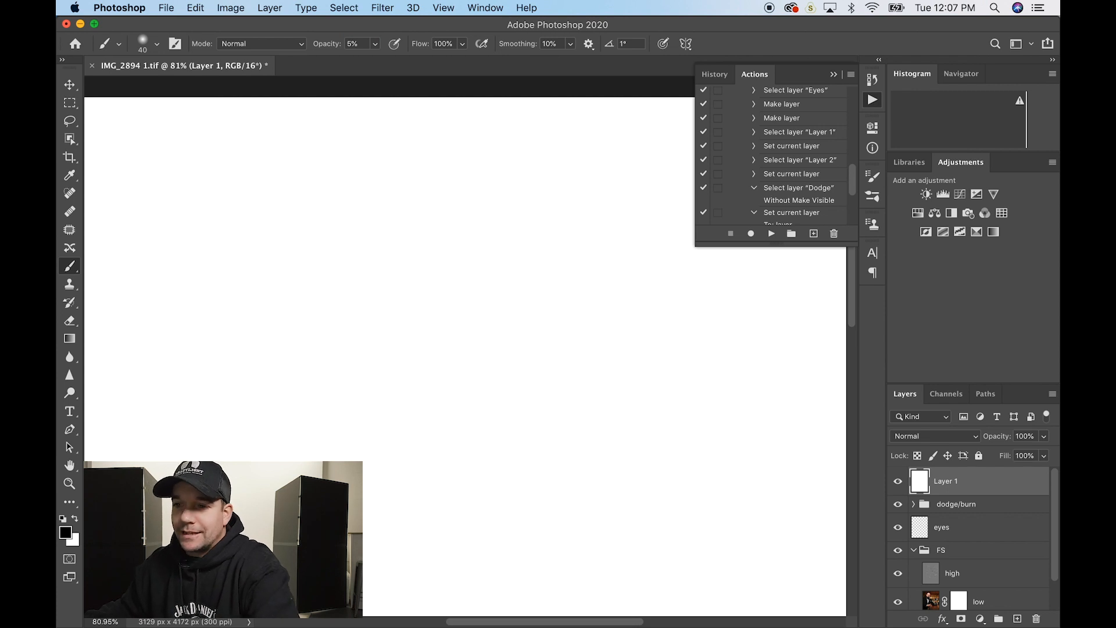
mouse_move(260, 311)
left_mouse_down()
mouse_move(309, 289)
mouse_move(276, 325)
mouse_move(348, 279)
mouse_move(465, 241)
mouse_move(308, 318)
left_mouse_up()
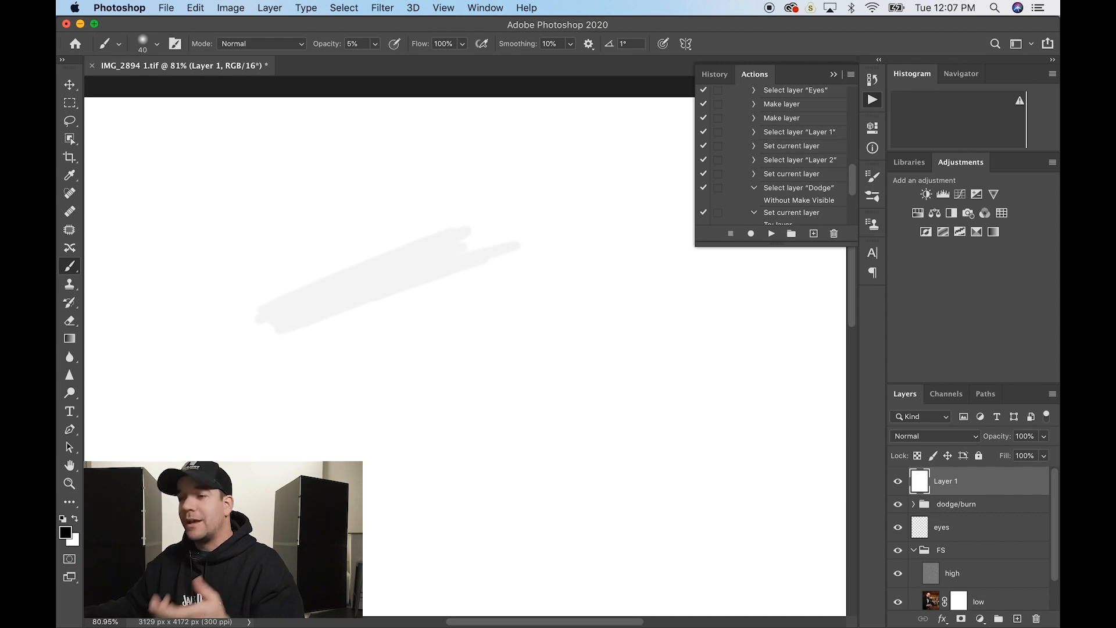
mouse_move(313, 301)
left_mouse_down()
mouse_move(435, 277)
mouse_move(373, 282)
mouse_move(282, 315)
mouse_move(441, 257)
left_mouse_up()
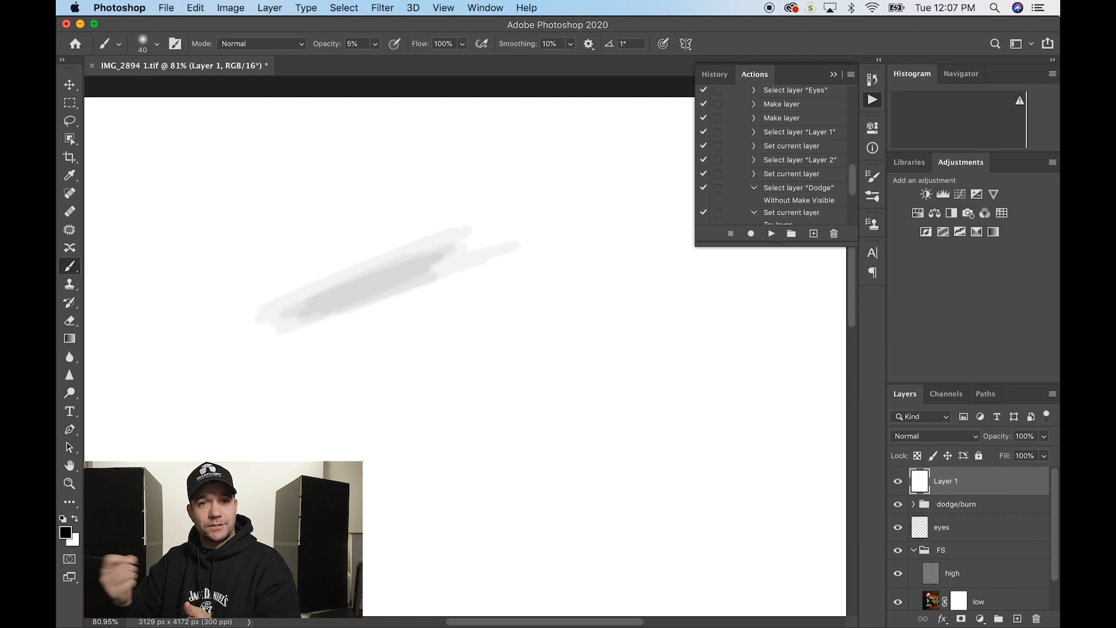
key("super+z")
key("super+z")
key("super+z")
key("super+z")
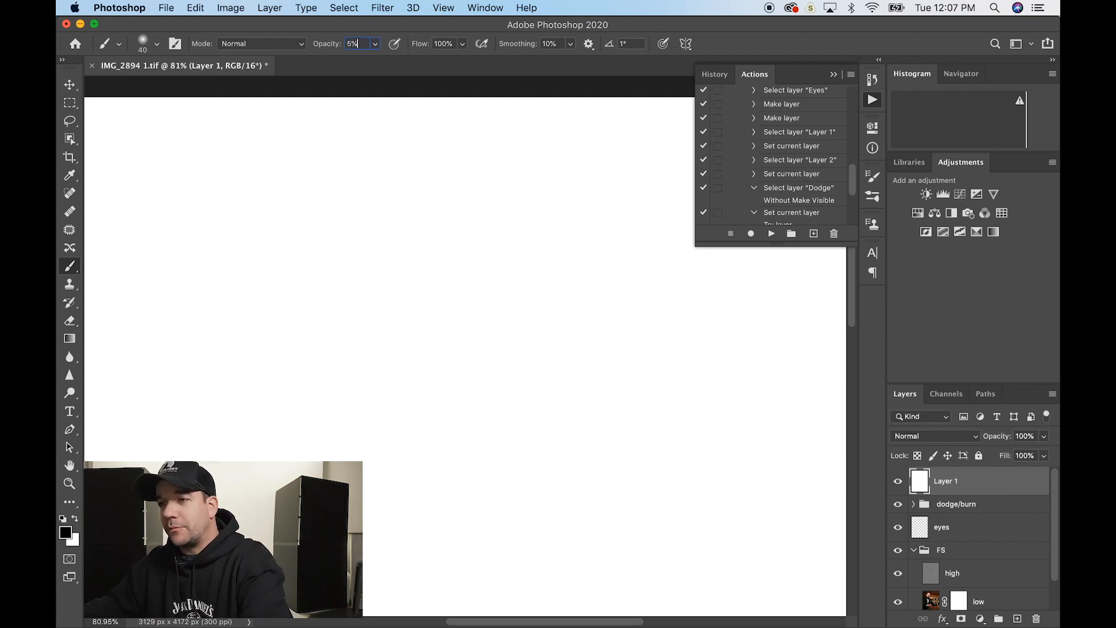
- Set brush opacity to 100% and flow to 5%, then paint and undo a soft test stroke
key("Return")
type("10")
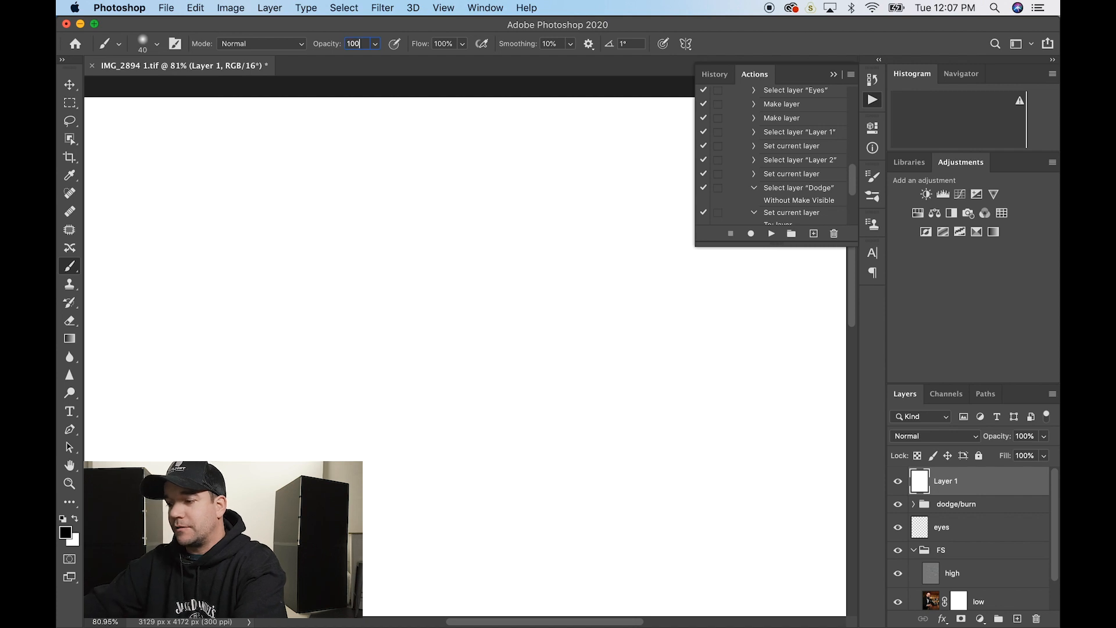
type("0")
key("Return")
left_click(441, 44)
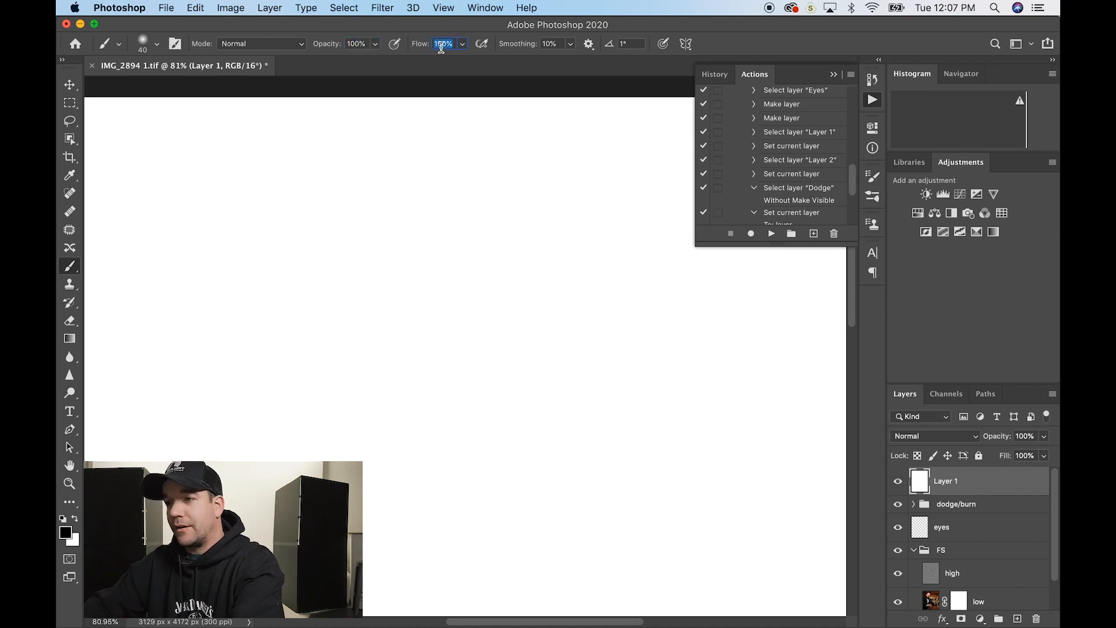
type("5")
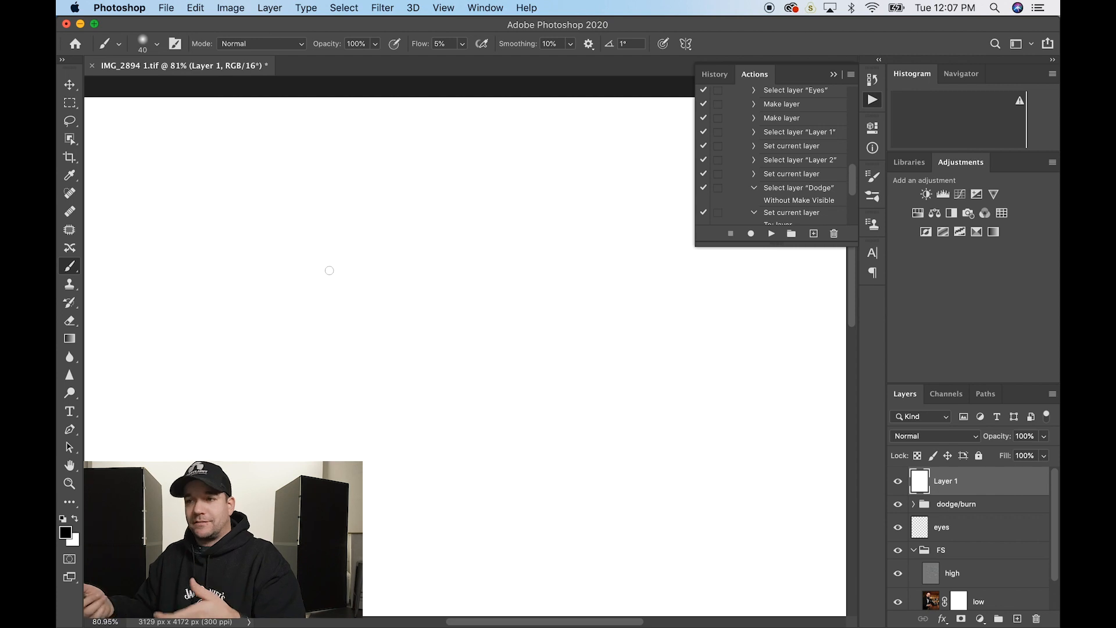
mouse_move(436, 231)
left_mouse_down()
mouse_move(329, 294)
mouse_move(367, 262)
mouse_move(448, 226)
mouse_move(393, 258)
left_mouse_up()
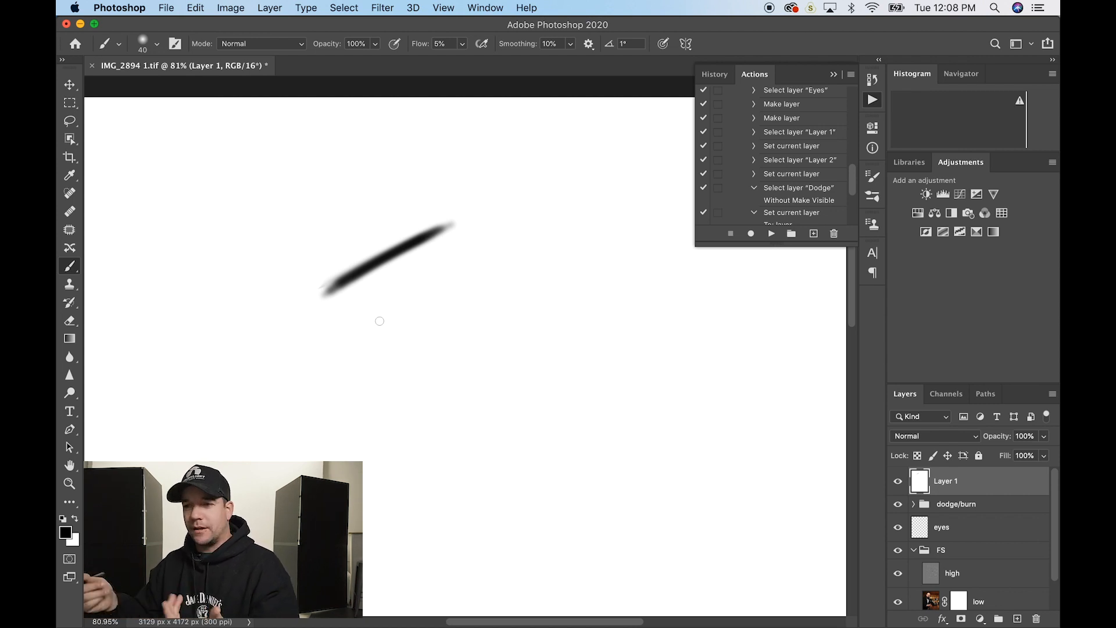
key("super+z")
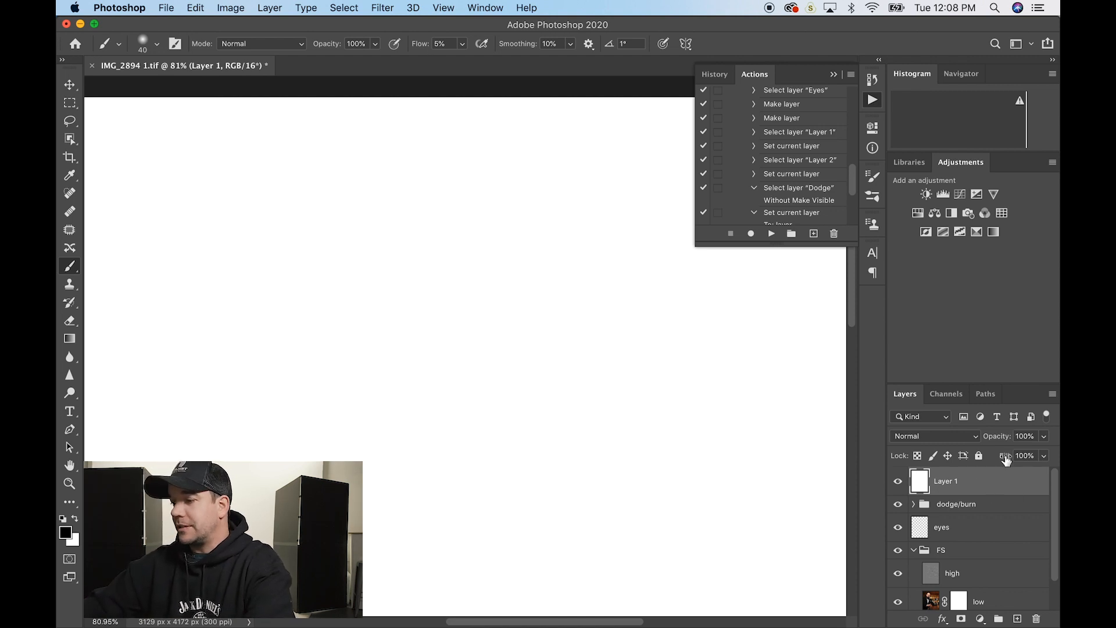
- Delete the white Layer 1, select the eyes layer, and shrink the brush to size 30
key("BackSpace")
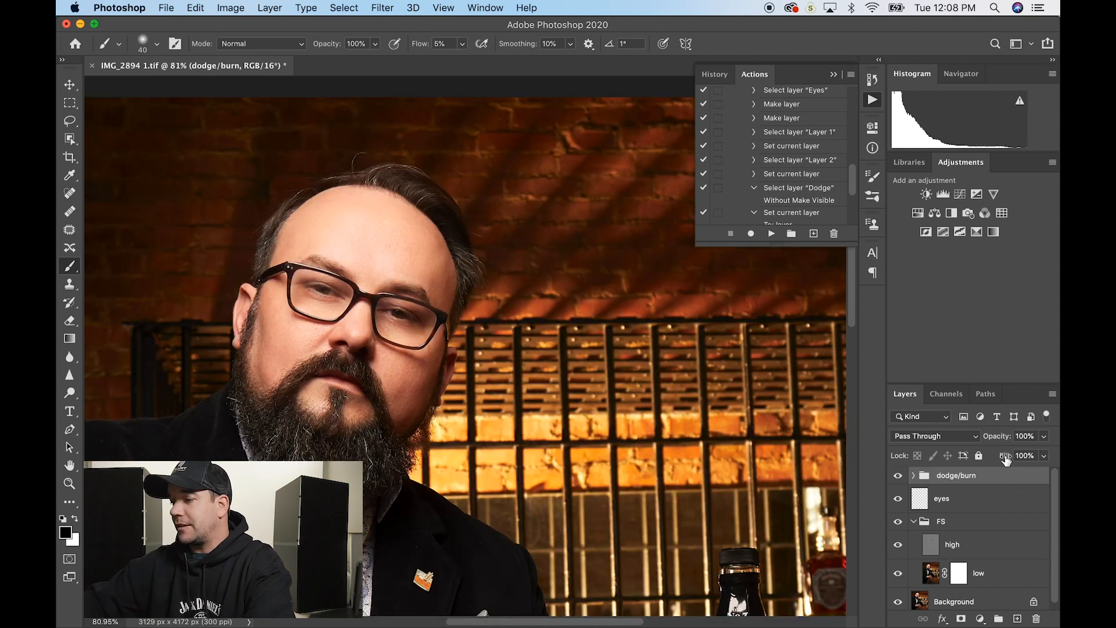
left_click(956, 506)
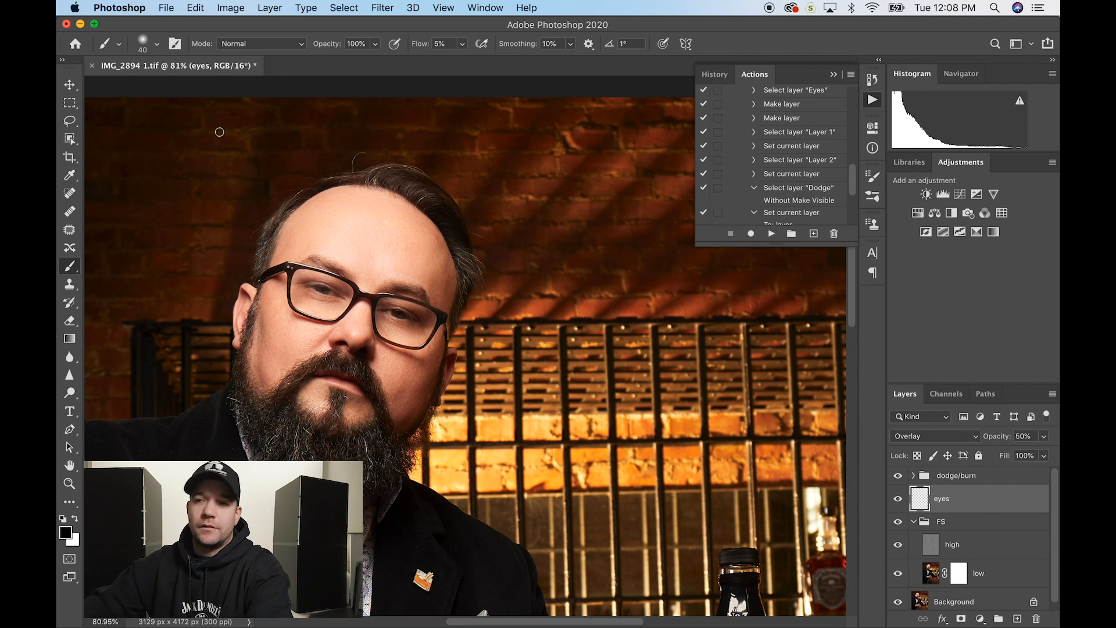
left_click(157, 44)
left_click(157, 46)
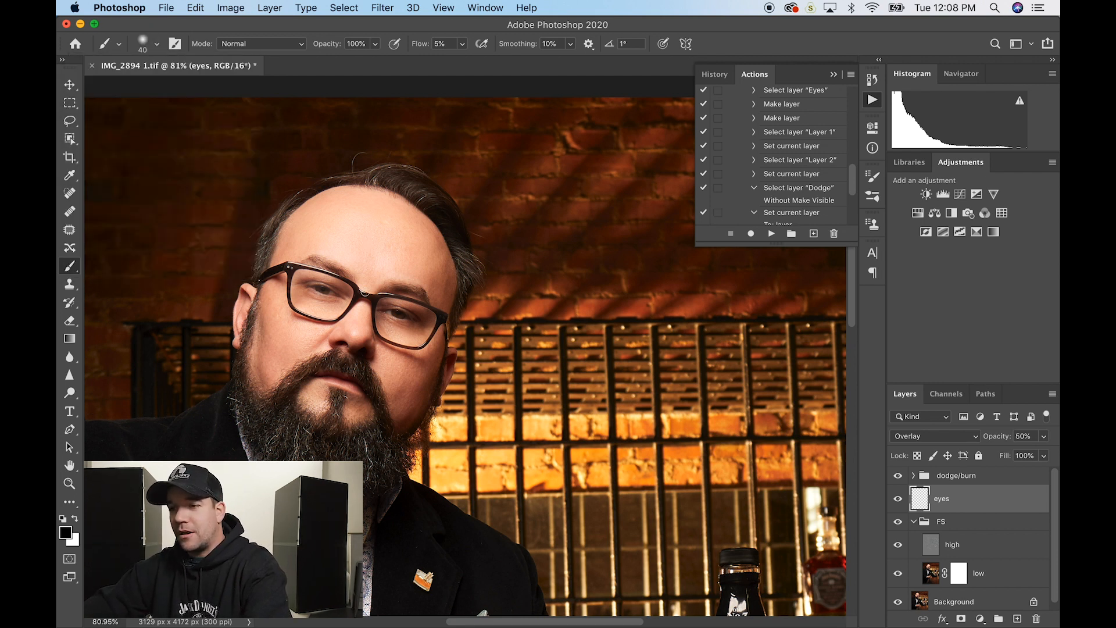
scroll(333, 319, "up", 5)
key("bracketleft")
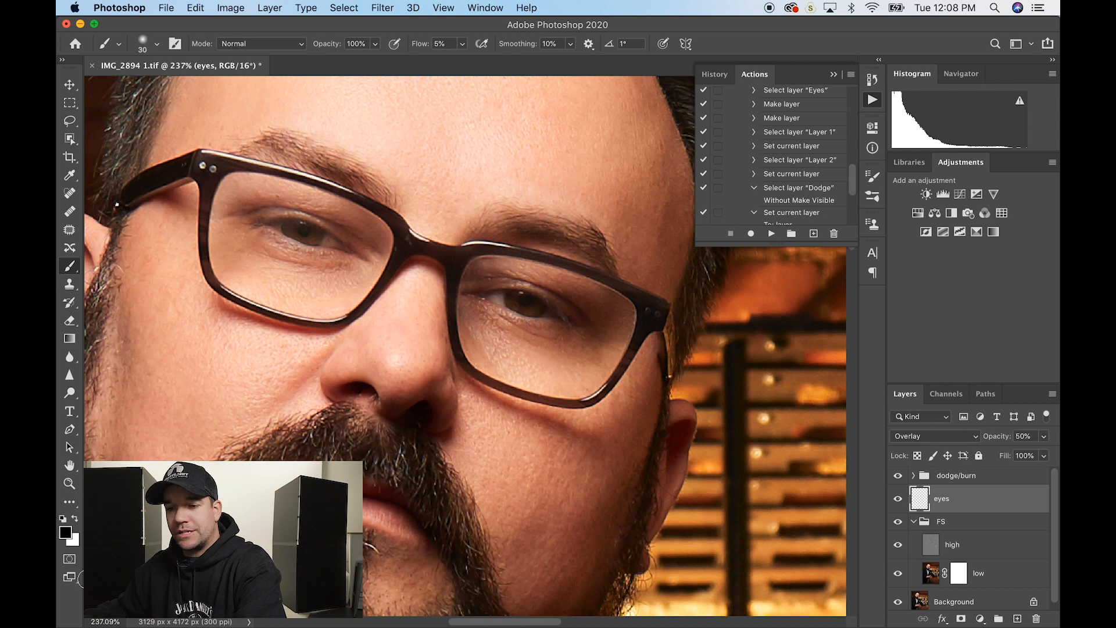
- Paint white over both irises with a size 15 brush, then hide the eyes layer and dodge/burn group
left_click(76, 519)
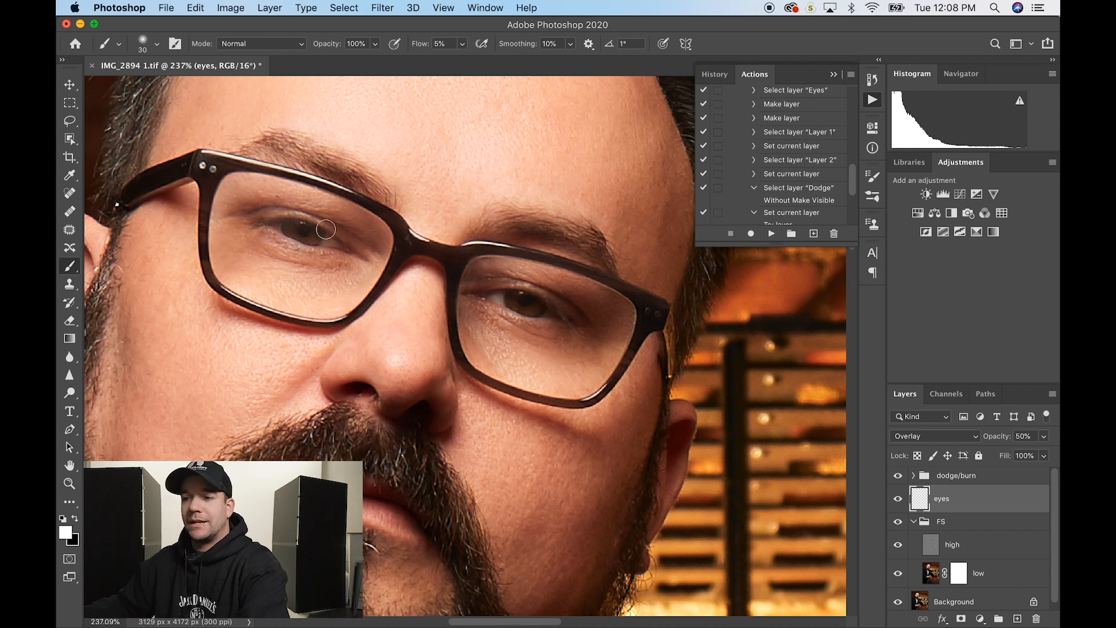
key("bracketleft")
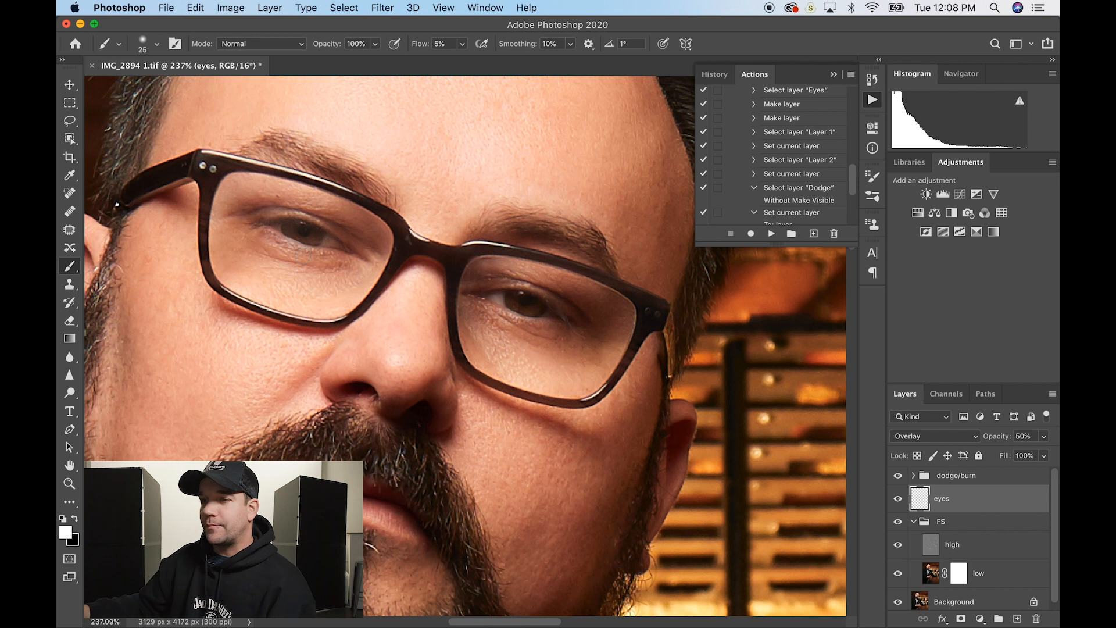
key("bracketleft")
key("bracketleft")
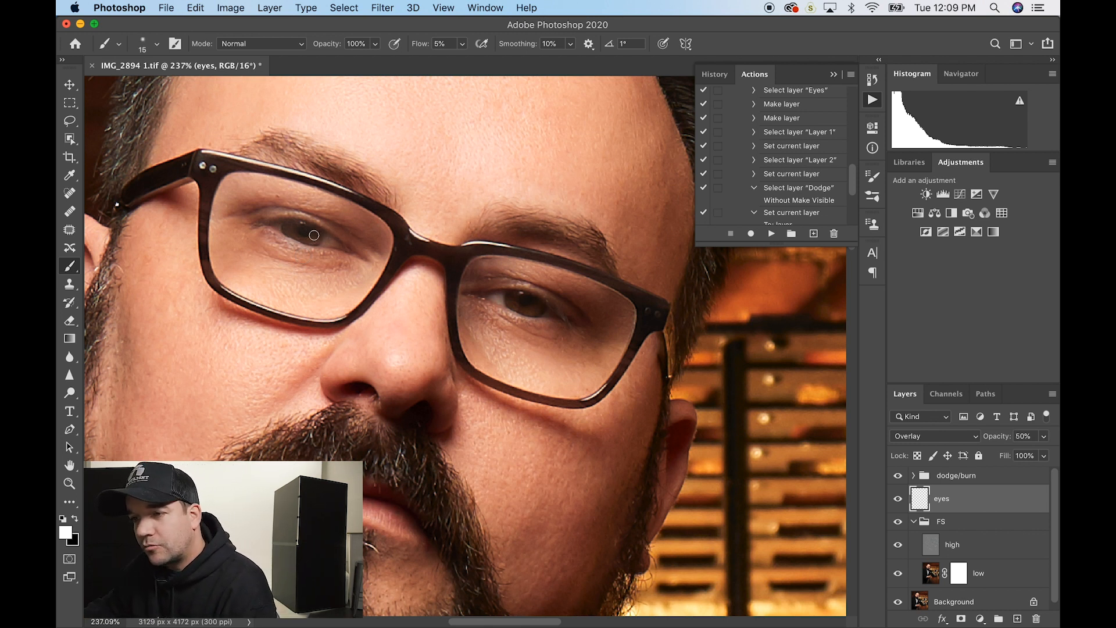
mouse_move(319, 232)
left_mouse_down()
mouse_move(313, 240)
mouse_move(291, 227)
mouse_move(317, 241)
left_mouse_up()
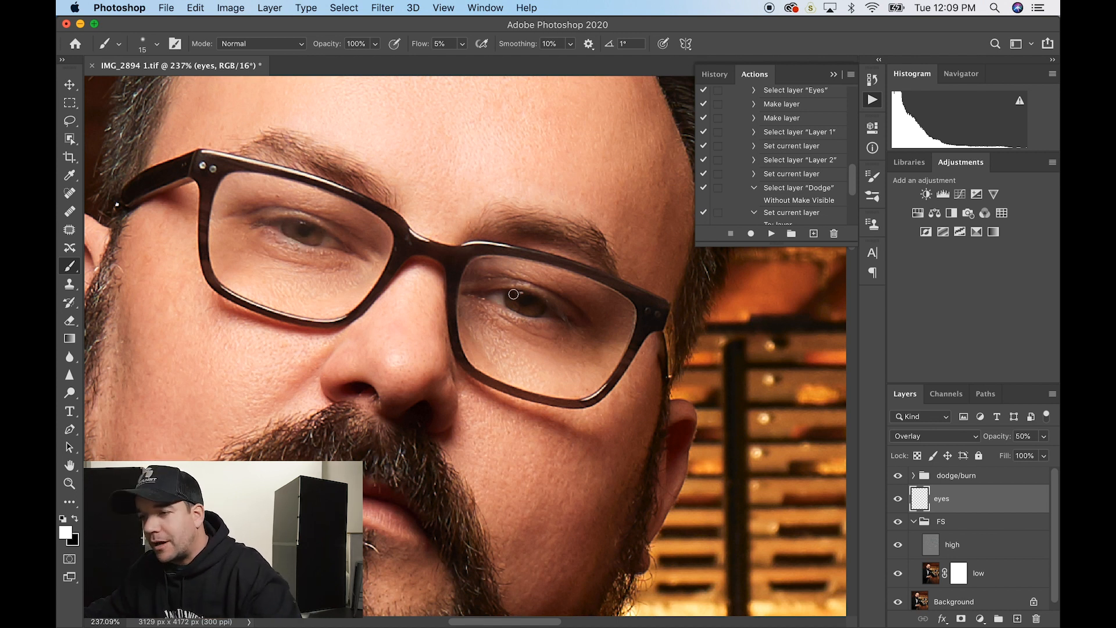
mouse_move(516, 298)
left_mouse_down()
mouse_move(539, 304)
mouse_move(503, 295)
mouse_move(521, 304)
left_mouse_up()
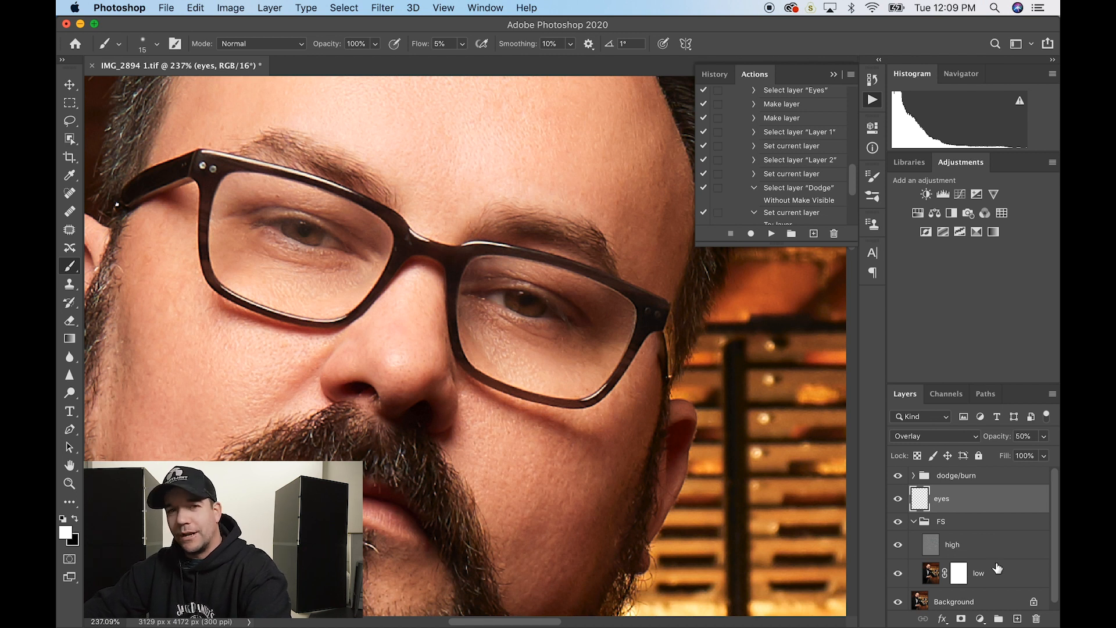
left_click_drag(897, 476, 898, 499)
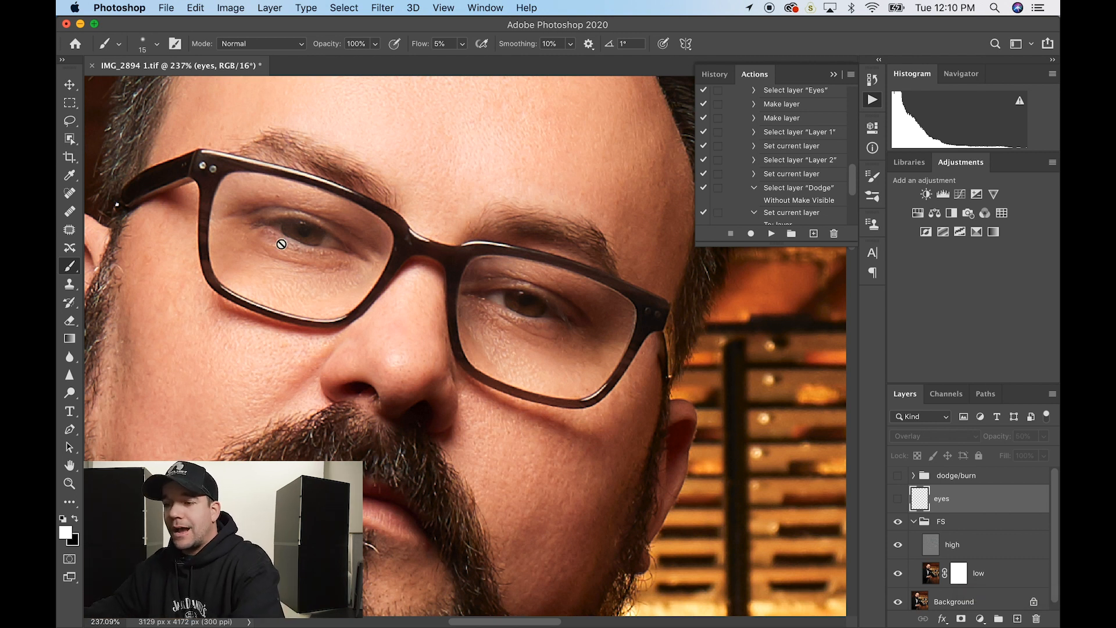
- View the low layer's mask on its own, then toggle the low layer off and back on
left_click(956, 571)
key("x")
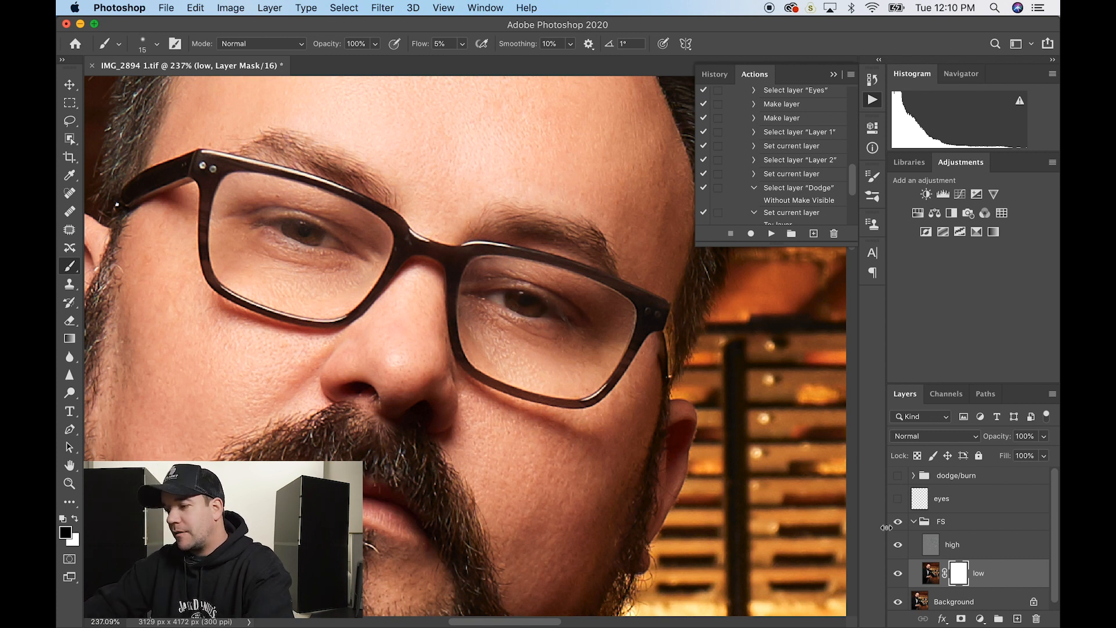
left_click(960, 576, "alt")
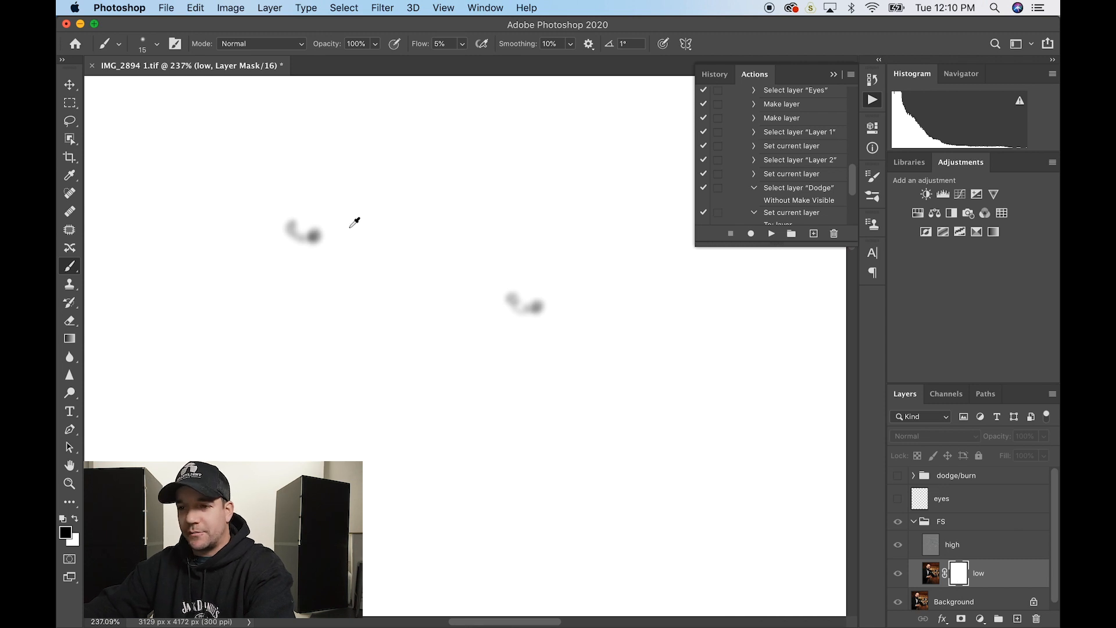
left_click(959, 573, "alt")
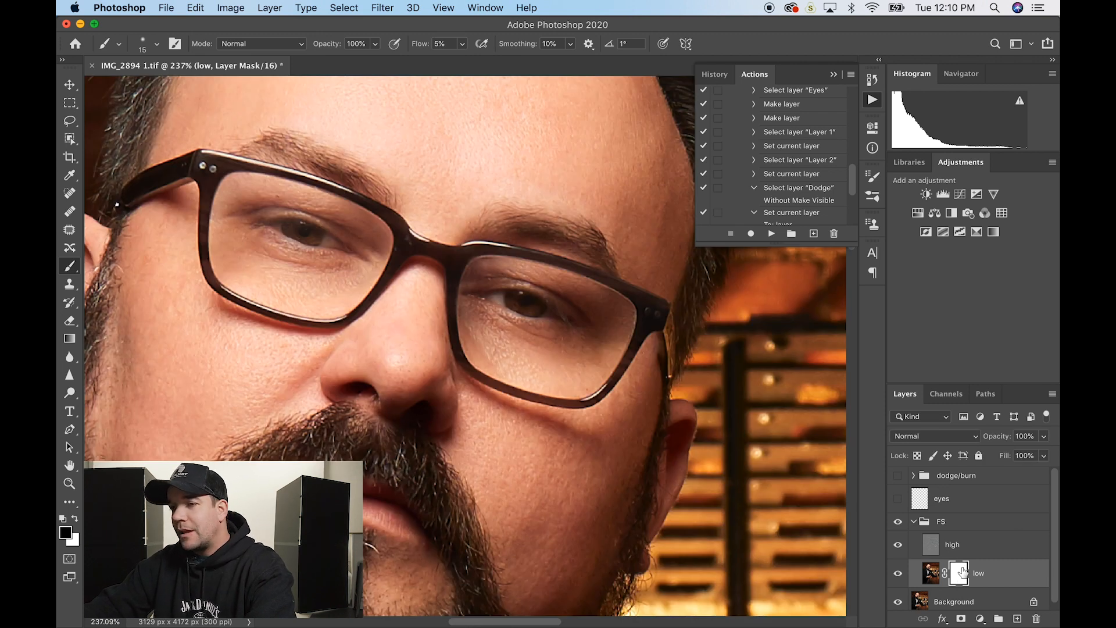
left_click(897, 575)
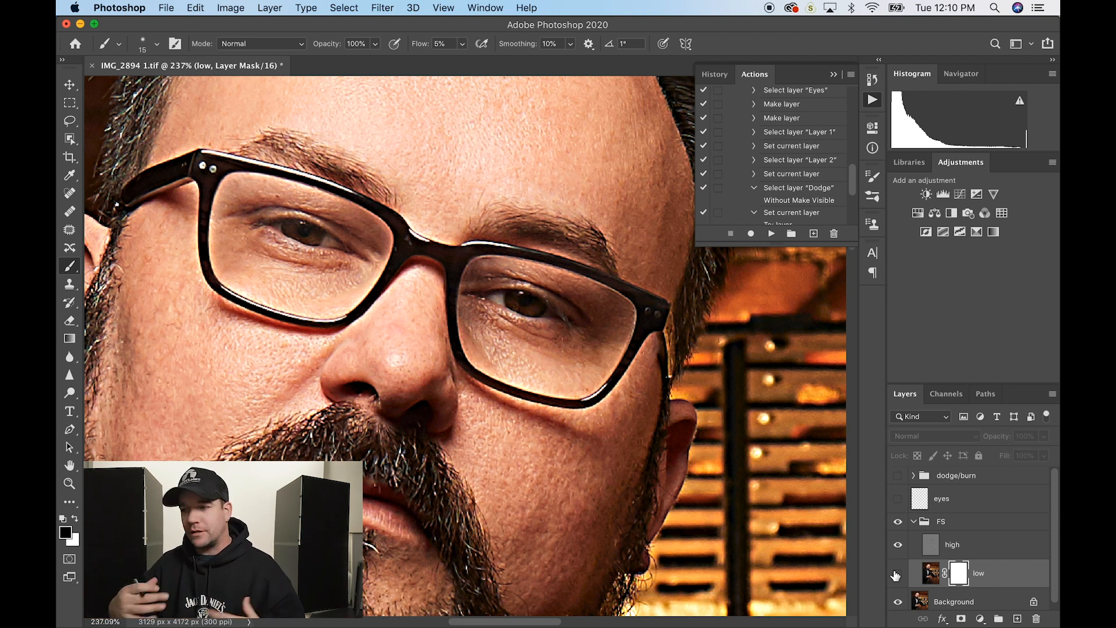
left_click(896, 575)
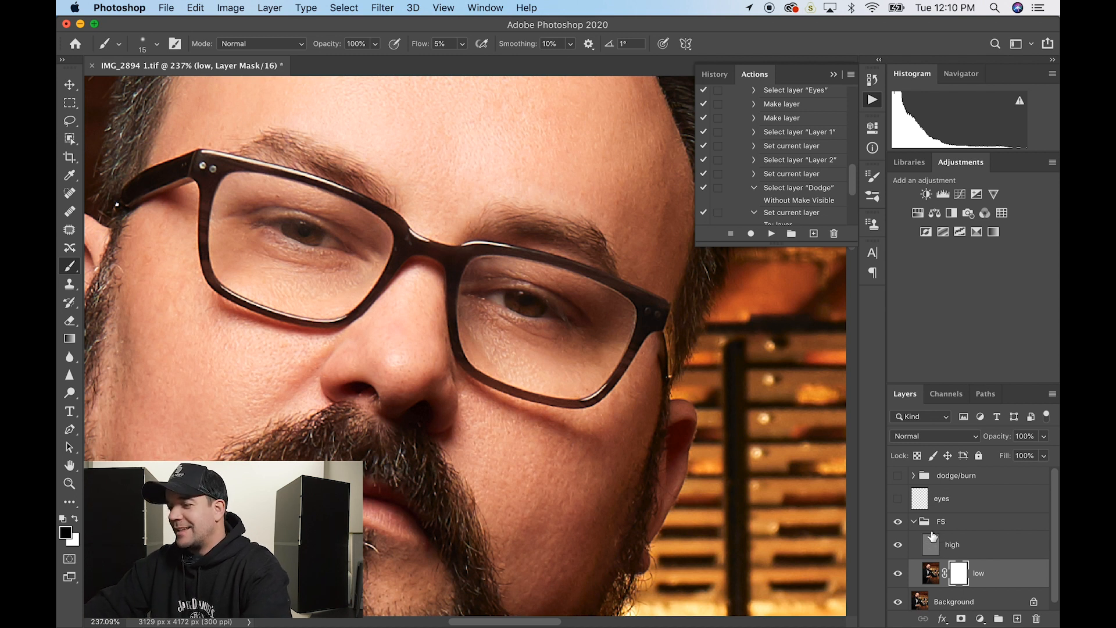
- Show the eyes layer and dodge/burn group, expand it, enable burn and dodge, and select dodge
left_click(899, 498)
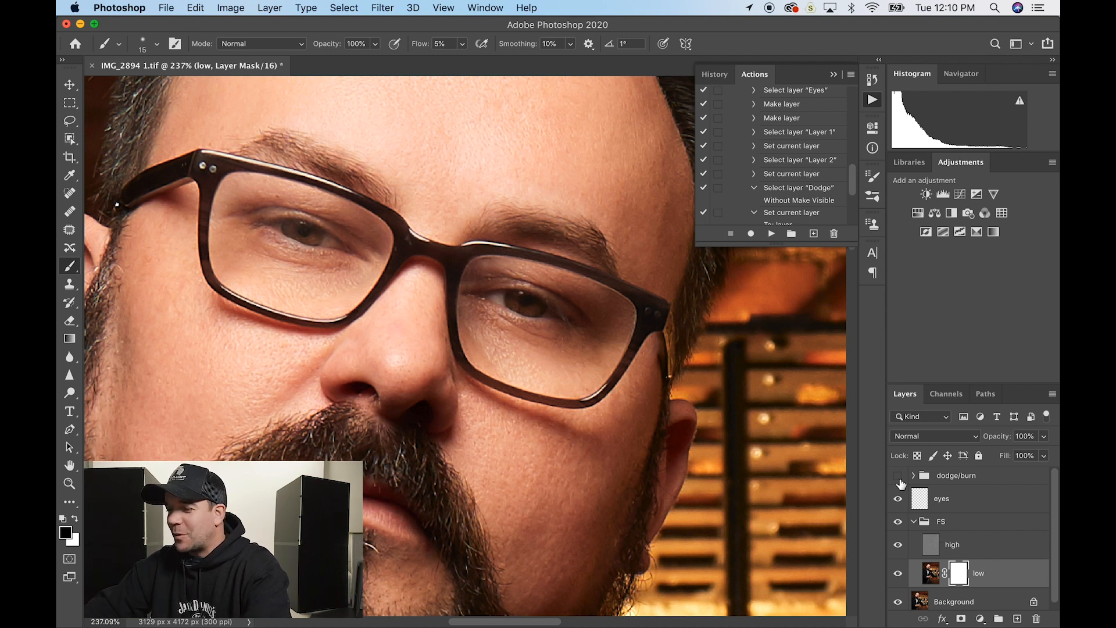
left_click(899, 477)
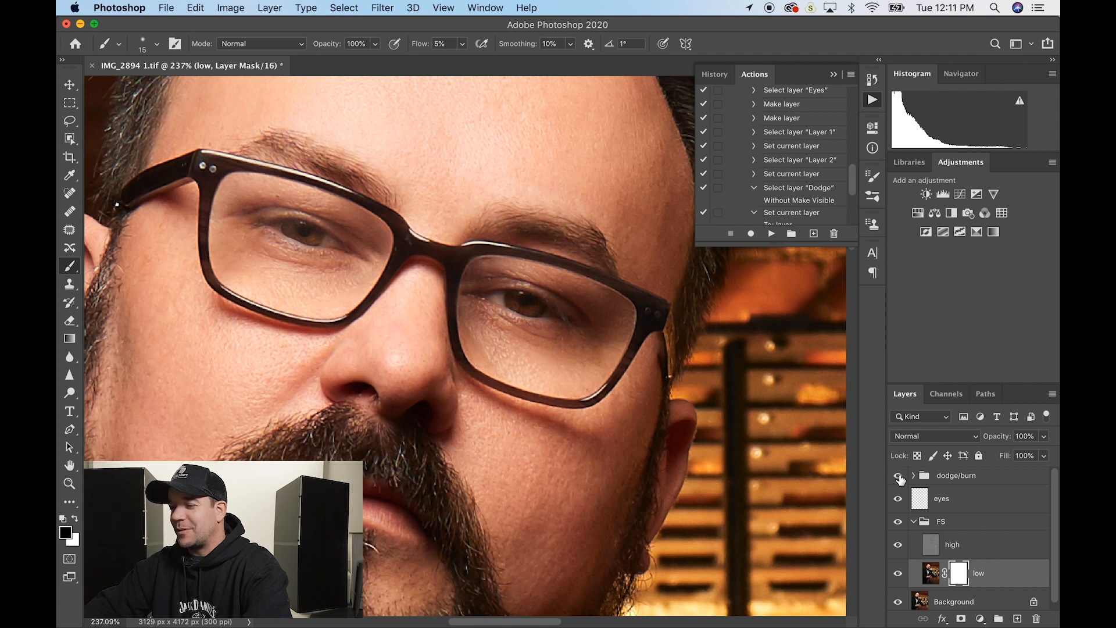
left_click(914, 476)
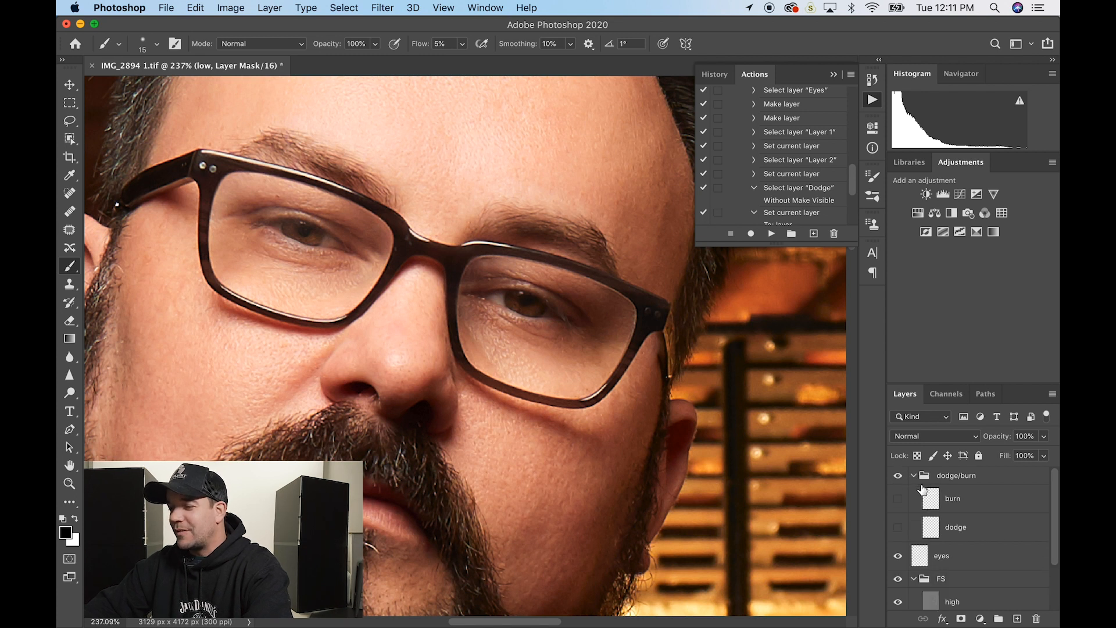
left_click(984, 528)
left_click(900, 527)
left_click(899, 499)
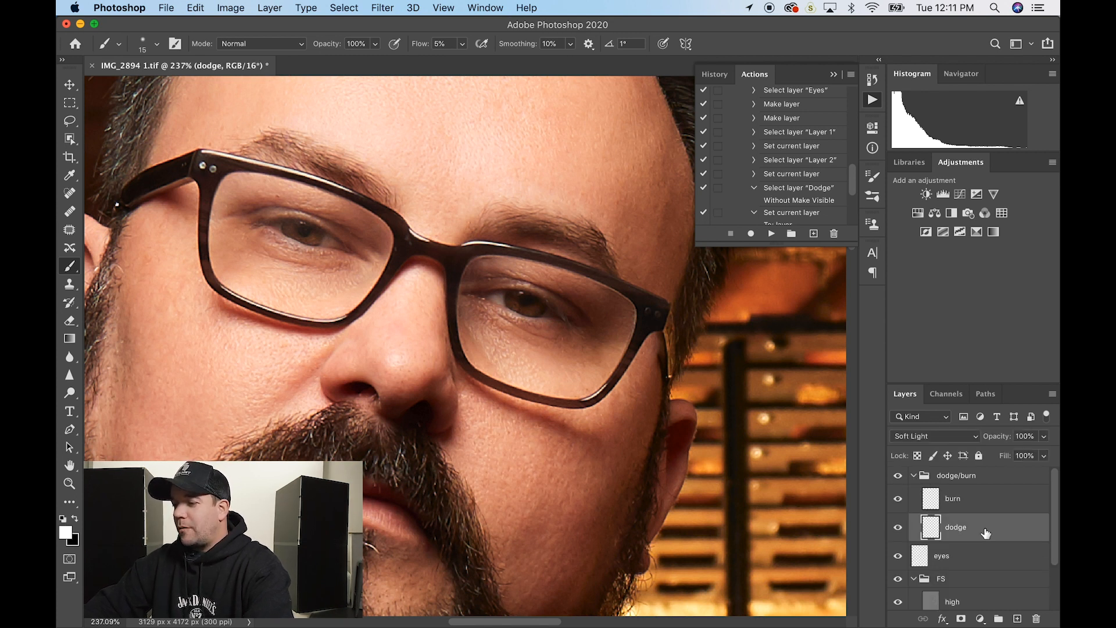
scroll(602, 398, "down", 3)
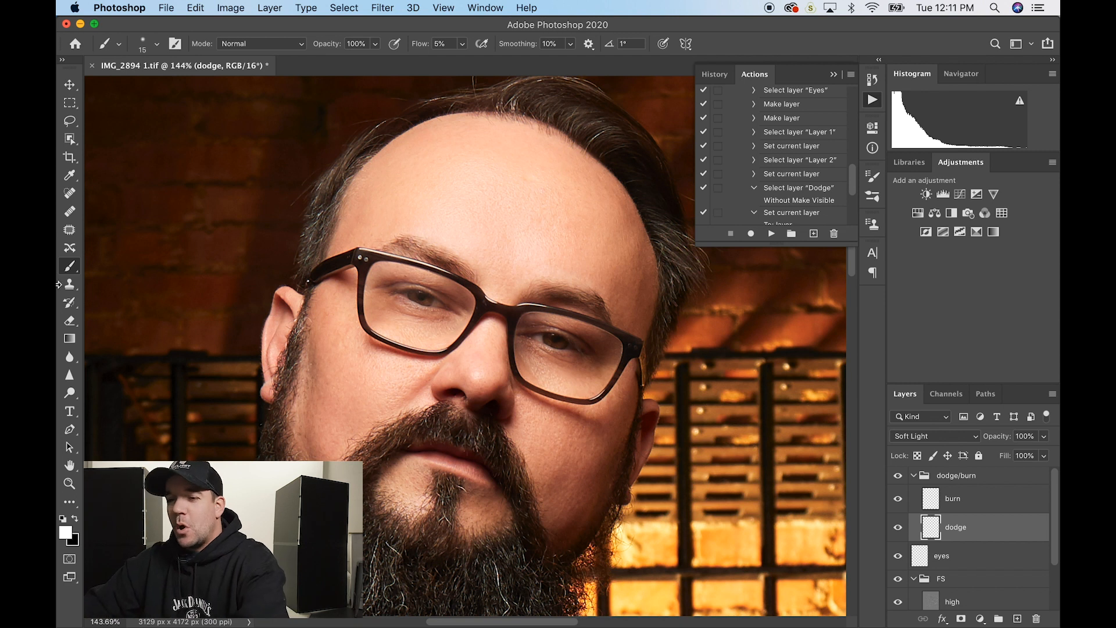
- Sample the forehead skin tone and lighten it to #f7e5da as the foreground colour
left_click(66, 533)
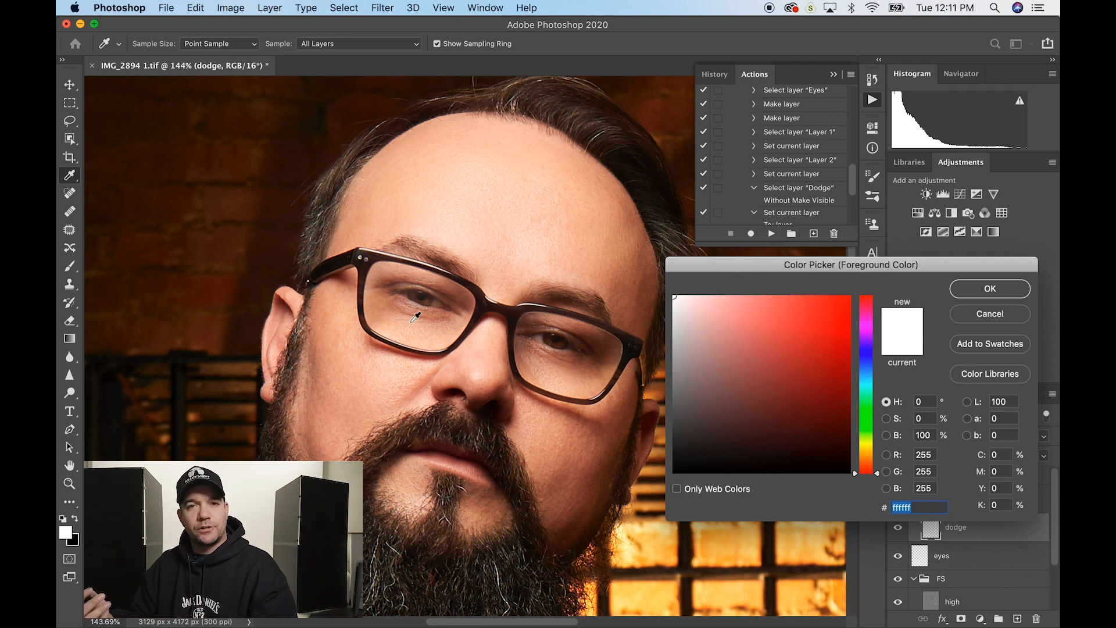
left_click(491, 179)
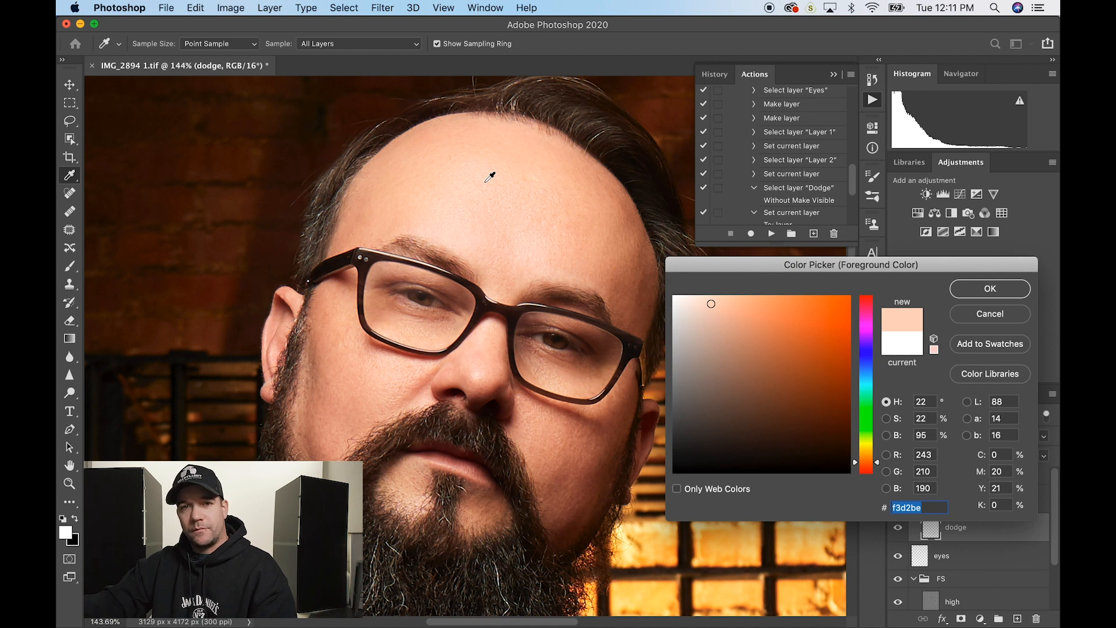
left_click(694, 300)
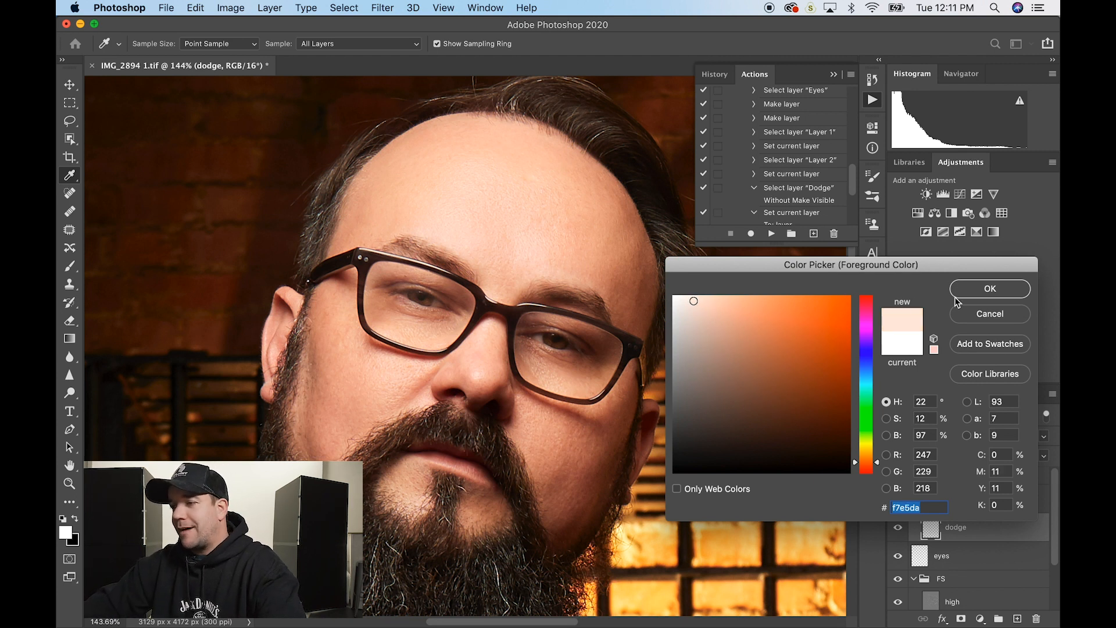
left_click(971, 288)
key("b")
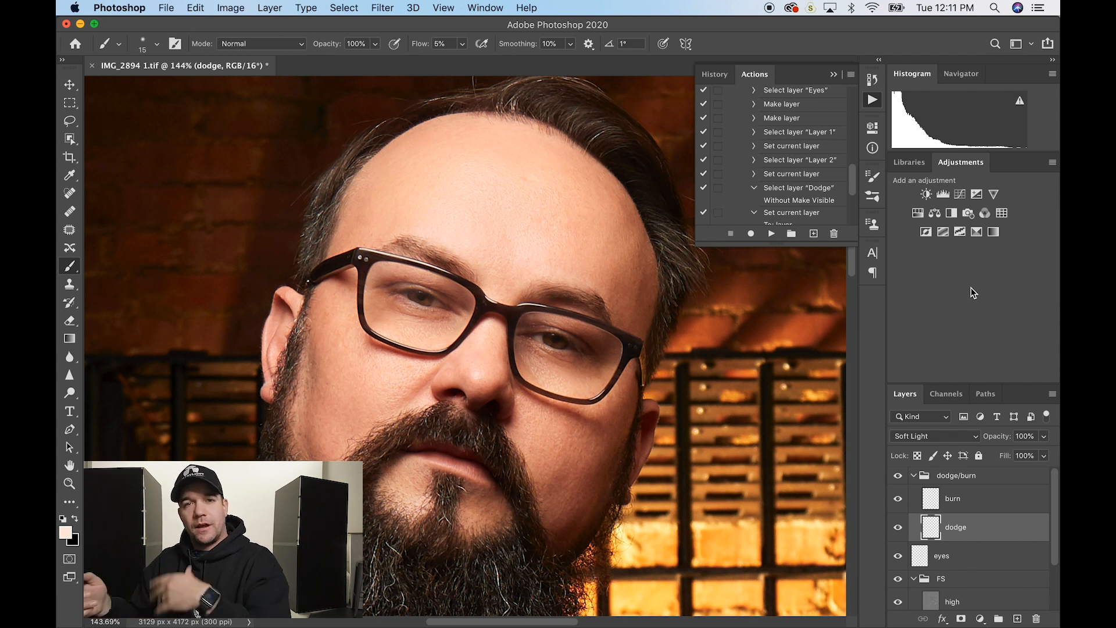
- Dodge the forehead, nose and cheeks with pale strokes, sizing the brush between 200 and 35
key("bracketright")
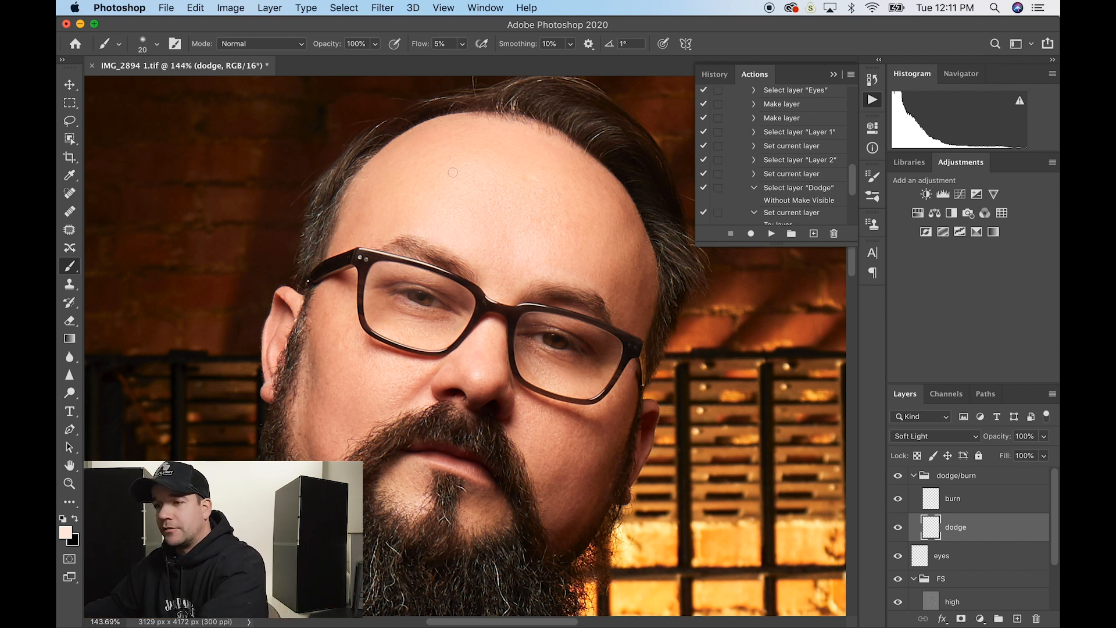
key("bracketright")
key("bracketright")
key("bracketright")
key("bracketright")
key("bracketright")
key("bracketright")
key("bracketright")
key("bracketright")
key("bracketright")
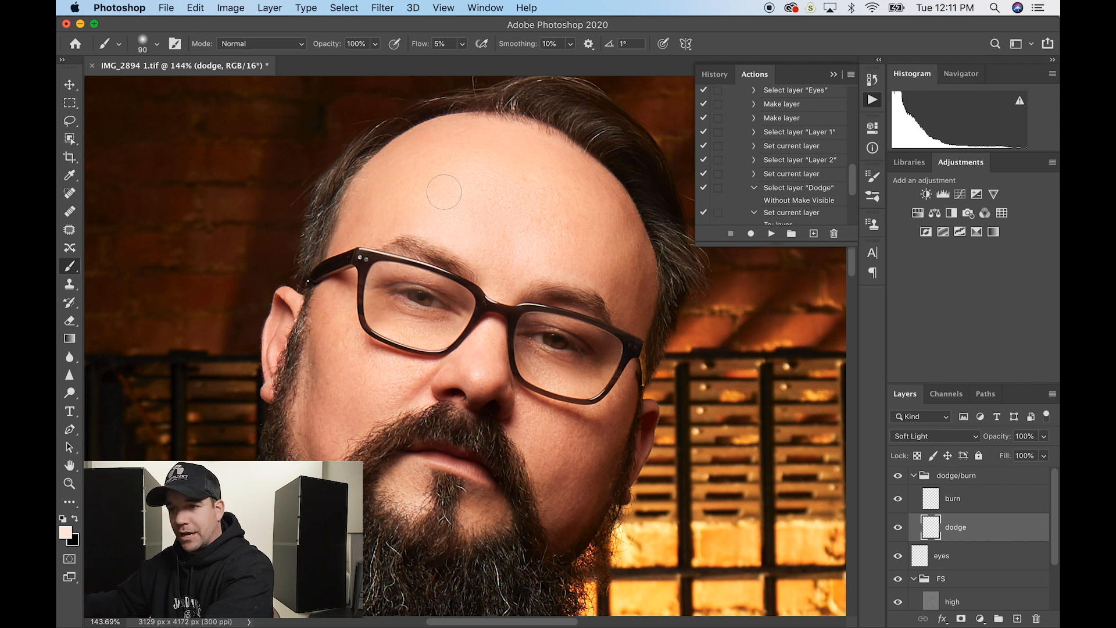
key("bracketright")
key("bracketright")
key("bracketright")
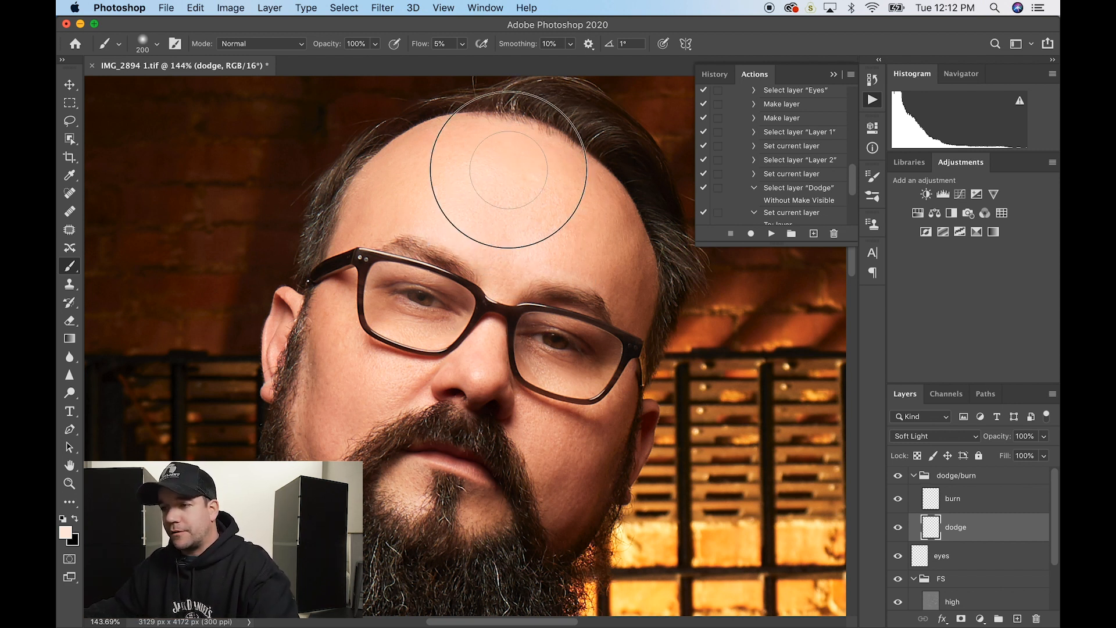
key("bracketleft")
key("bracketleft")
key("bracketleft")
key("bracketleft")
key("bracketleft")
key("bracketleft")
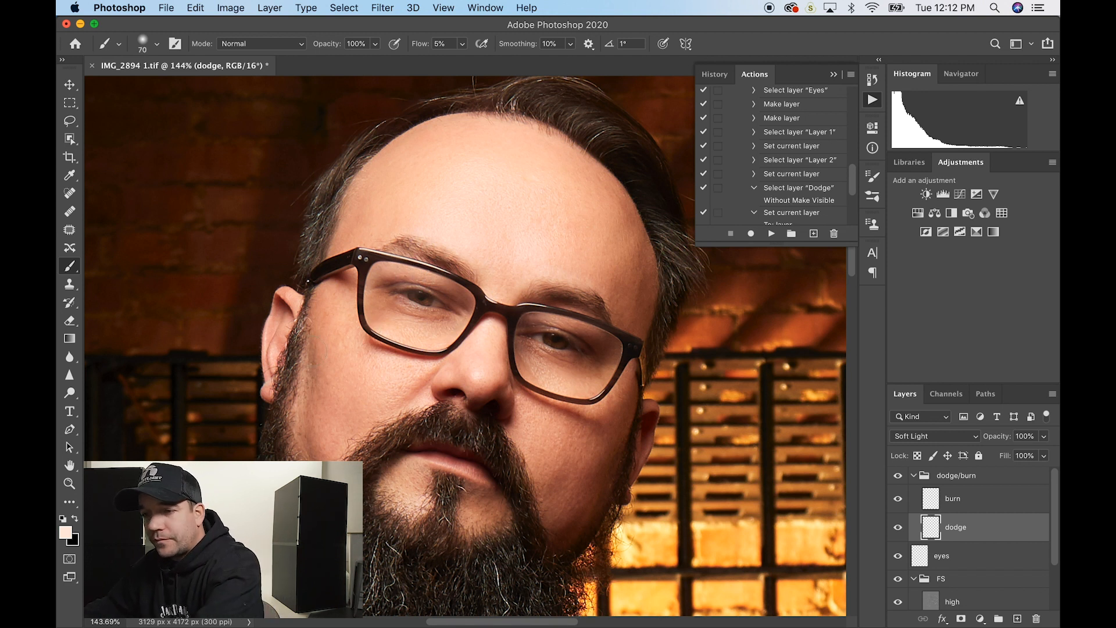
key("bracketright")
key("bracketright")
key("bracketright")
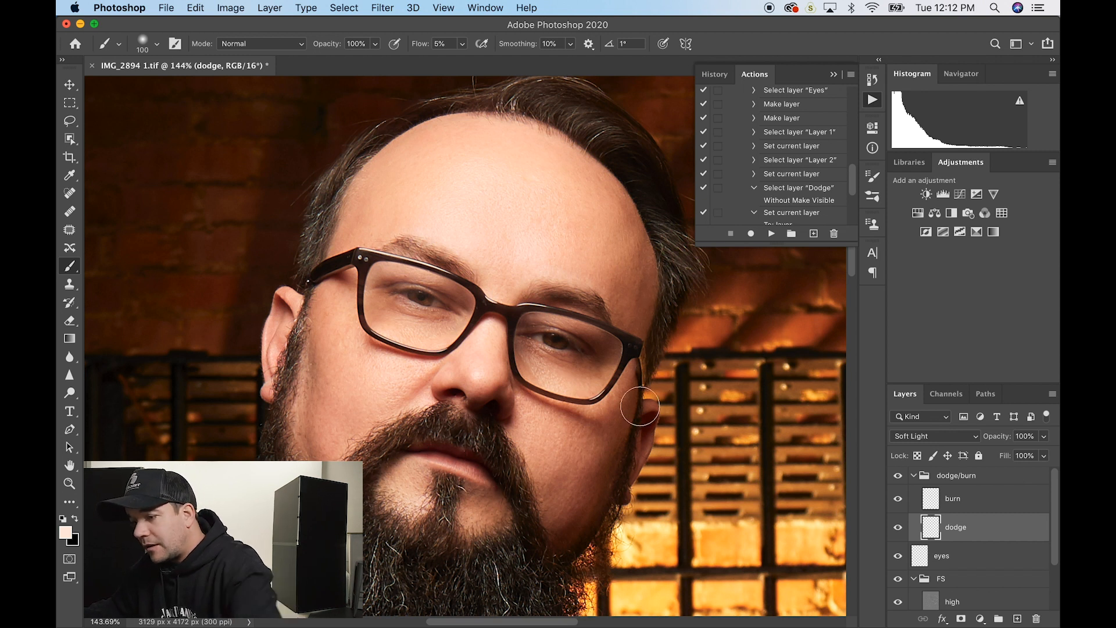
key("bracketleft")
key("bracketleft")
key("bracketleft")
key("bracketleft")
key("bracketleft")
key("bracketleft")
key("bracketleft")
key("bracketleft")
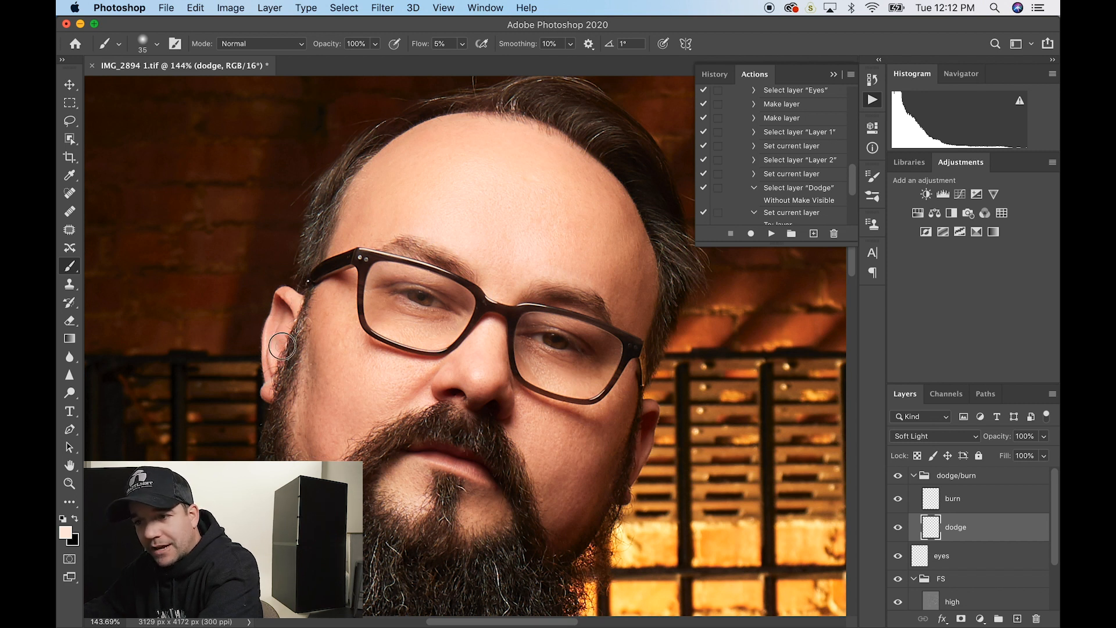
scroll(299, 340, "down", 1)
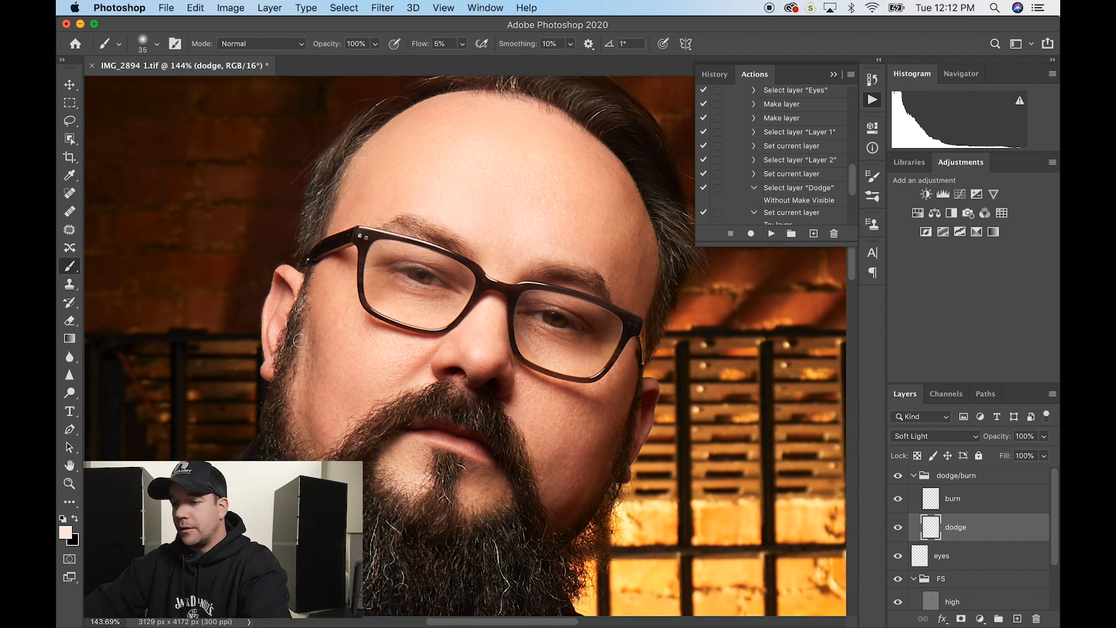
scroll(299, 340, "down", 4)
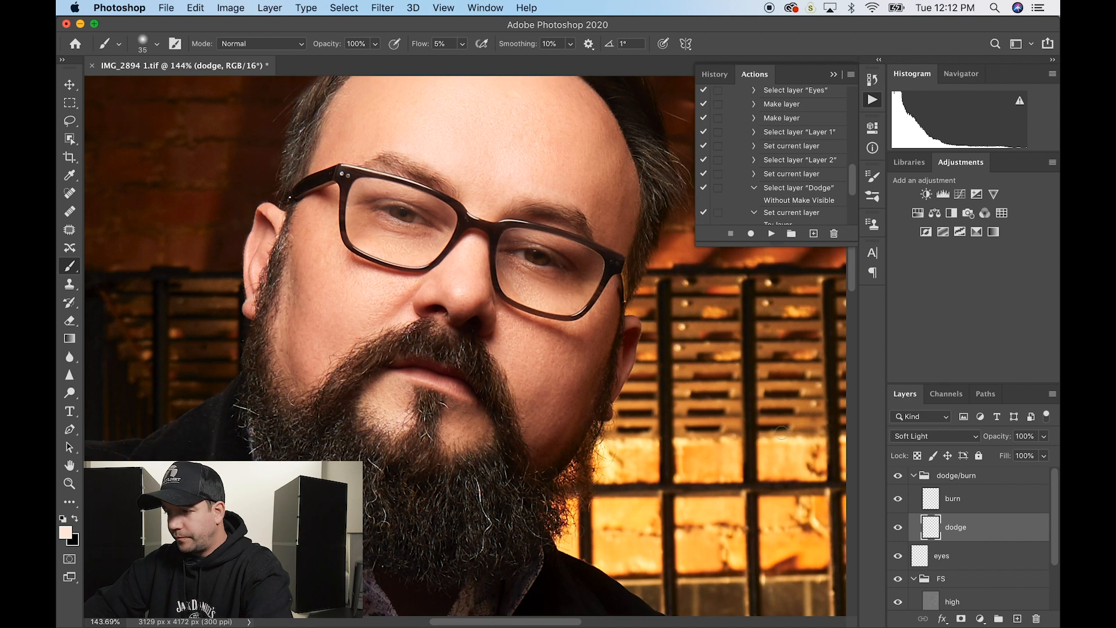
- Toggle the dodge layer off and on twice to compare before and after
left_click(899, 530)
left_click(898, 529)
left_click(898, 529)
left_click(898, 529)
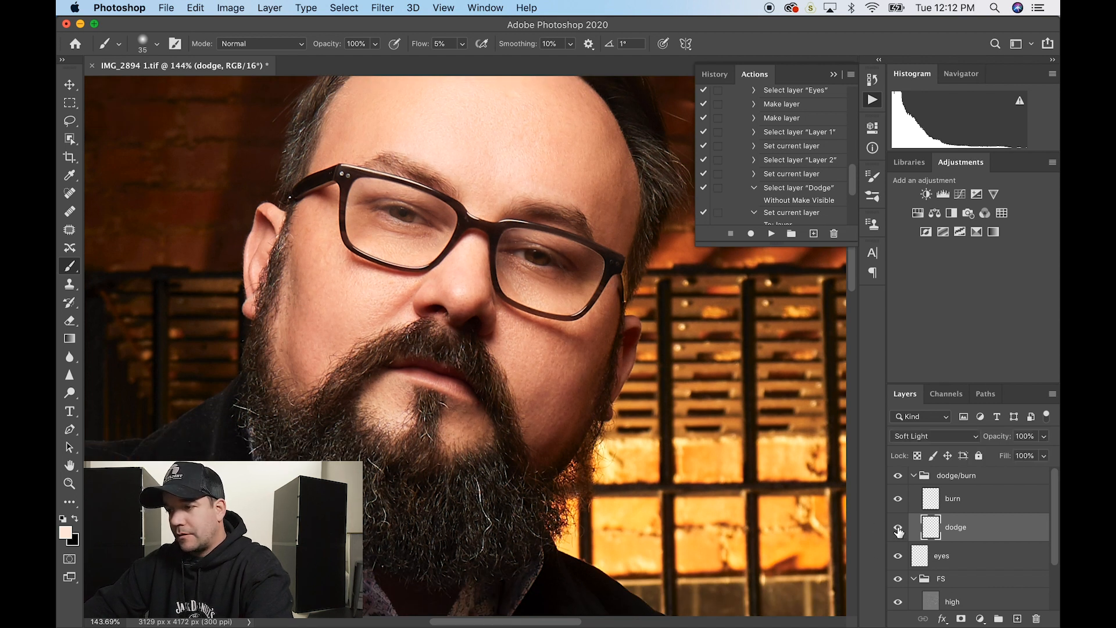
- On the burn layer, set the painting colour to a darkened brown sampled from the beard
left_click(999, 499)
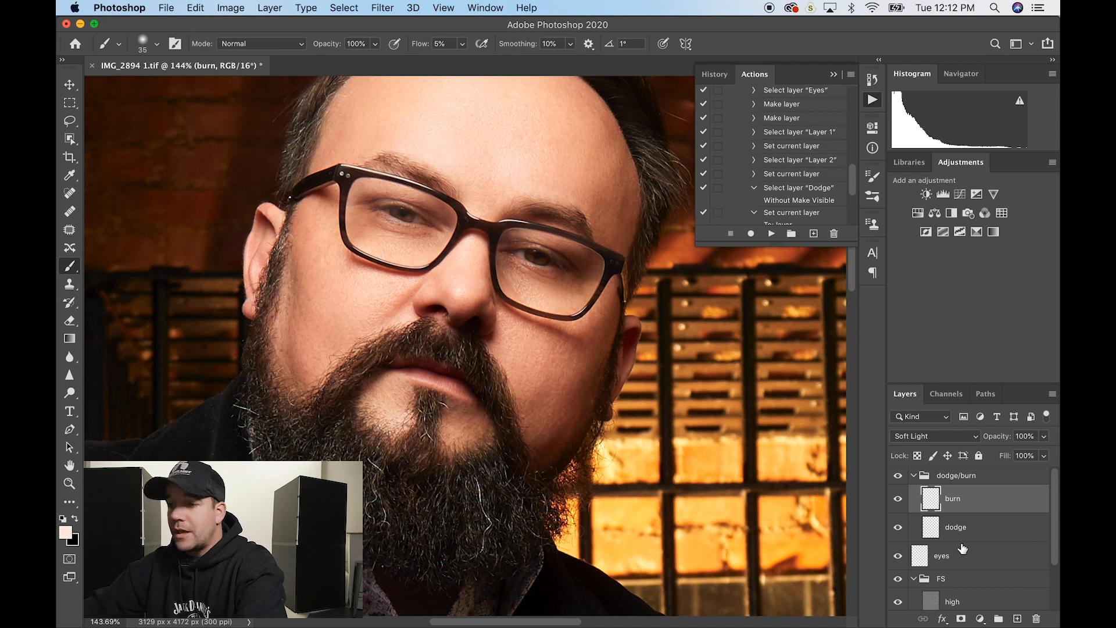
key("x")
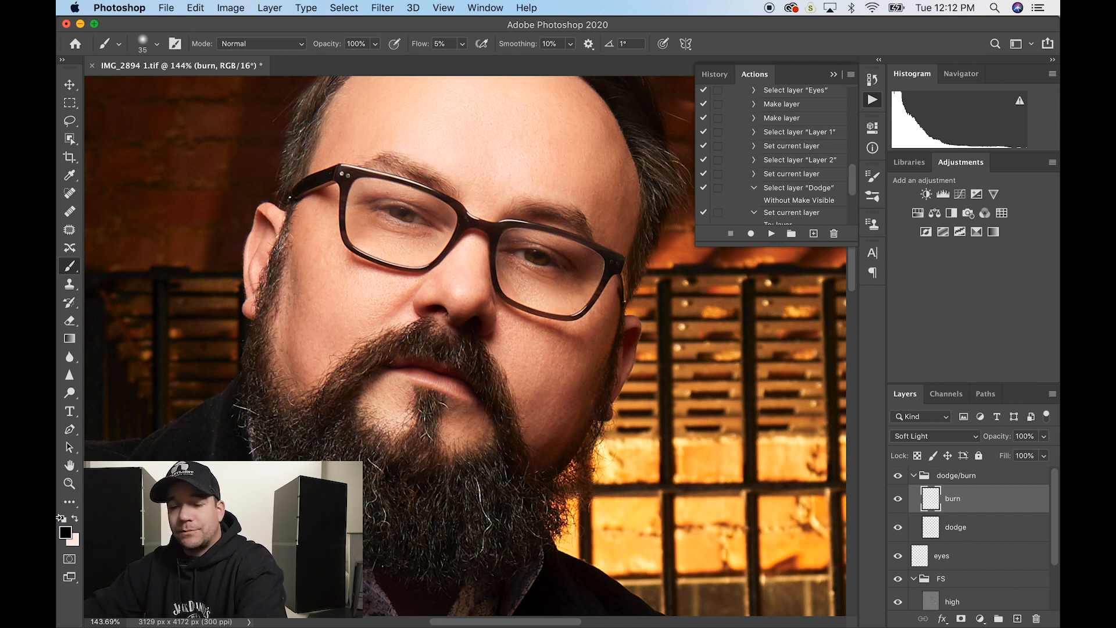
left_click(66, 531)
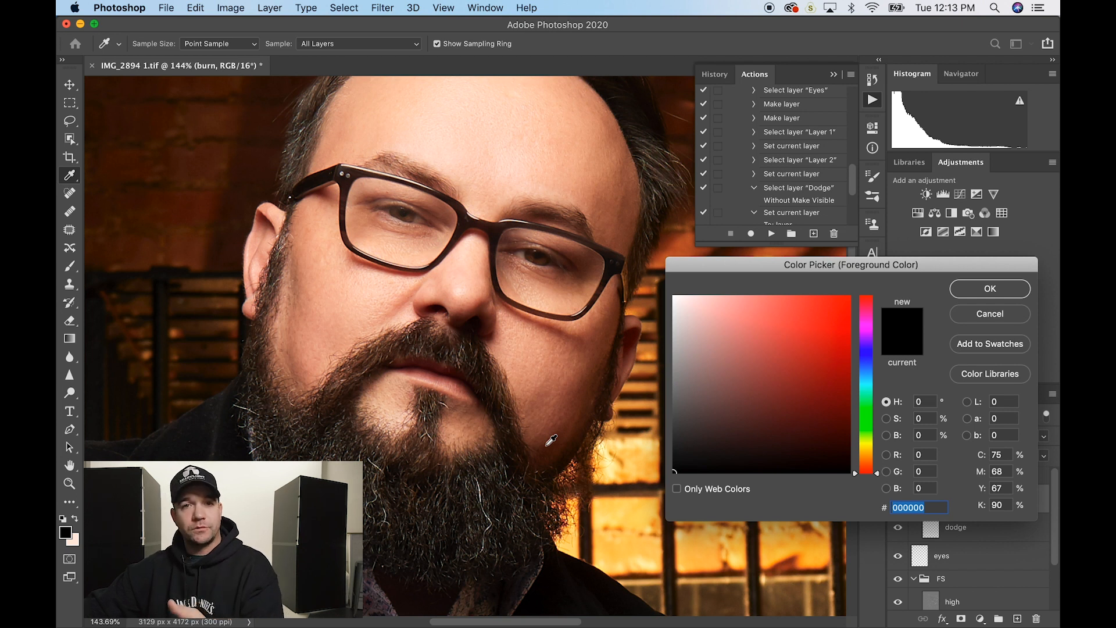
left_click(548, 448)
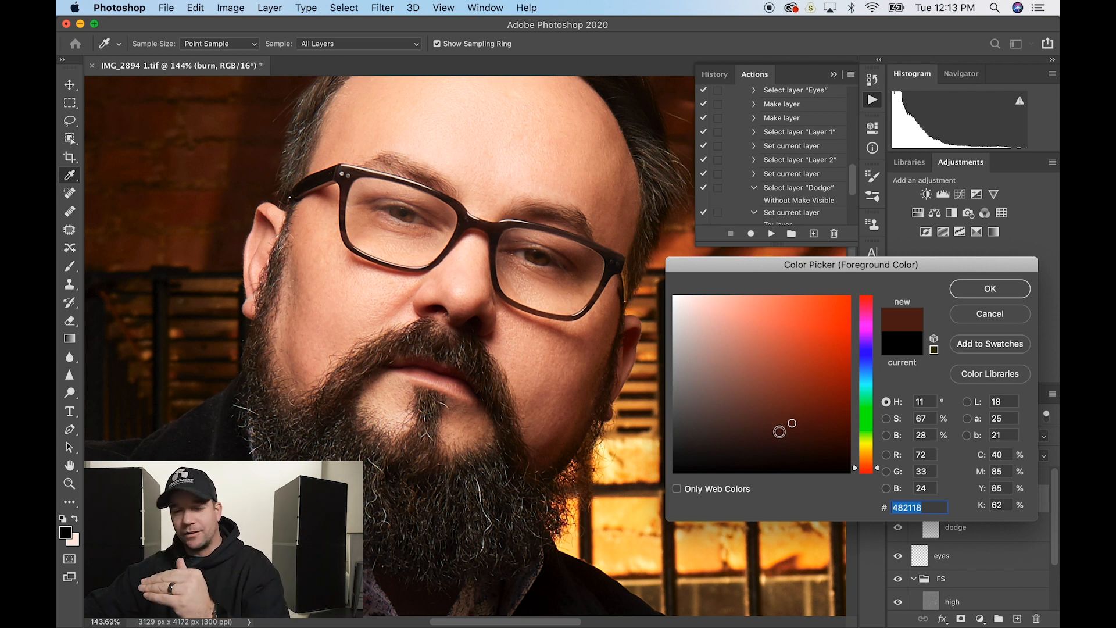
left_click(738, 450)
left_click(988, 289)
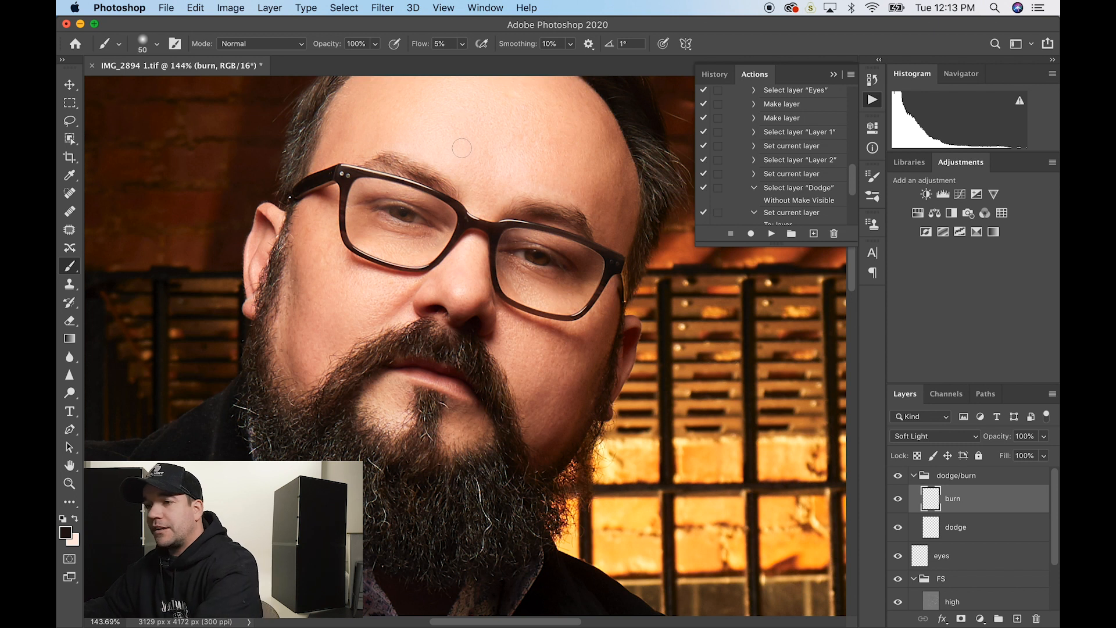
key("bracketright")
key("bracketright")
key("bracketright")
key("bracketright")
key("bracketright")
key("bracketright")
scroll(470, 132, "up", 3)
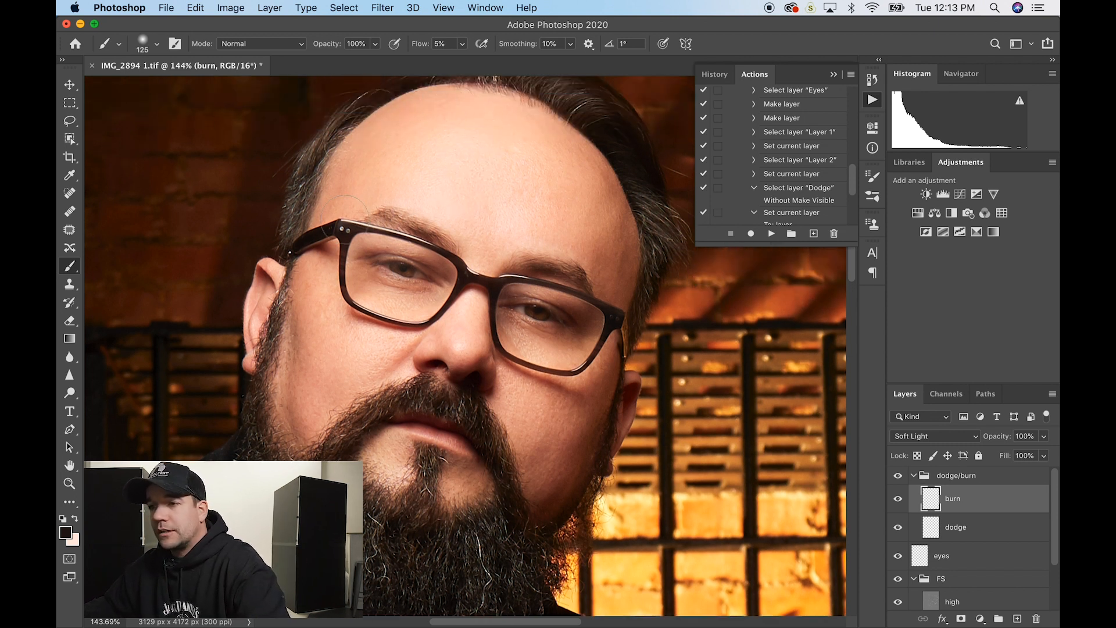
key("bracketleft")
key("bracketleft")
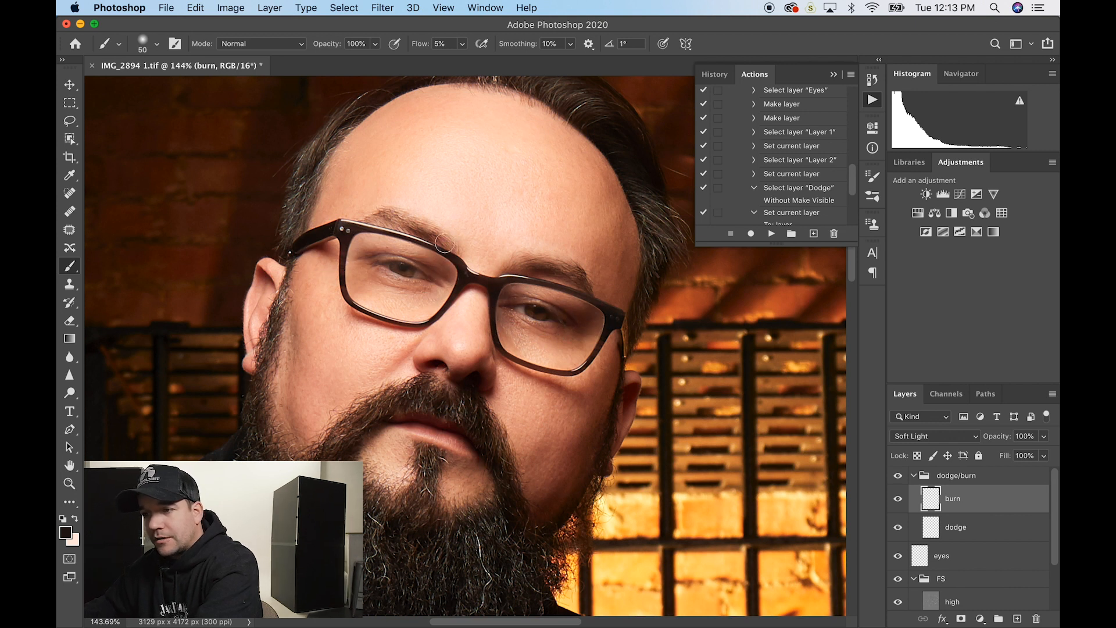
key("bracketleft")
key("bracketleft")
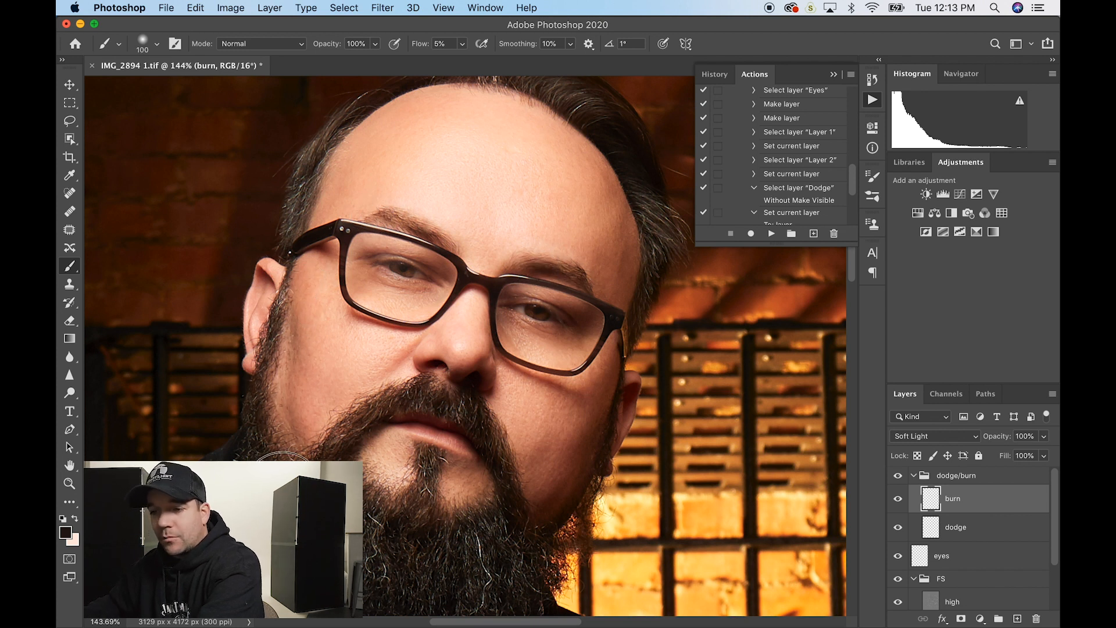
key("bracketleft")
key("bracketleft")
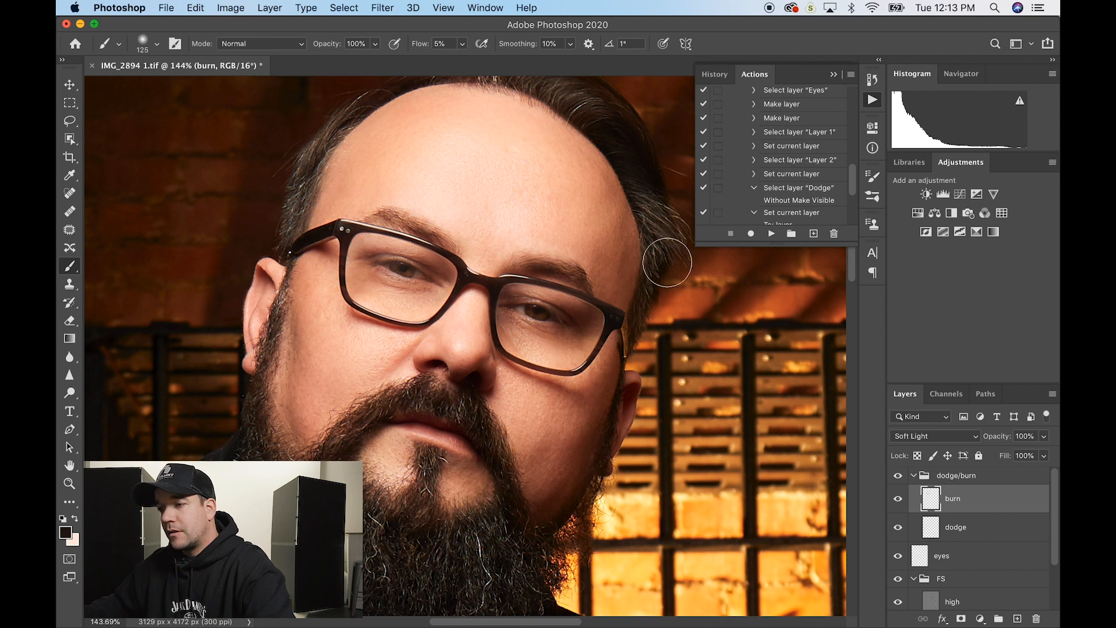
scroll(354, 78, "down", 5)
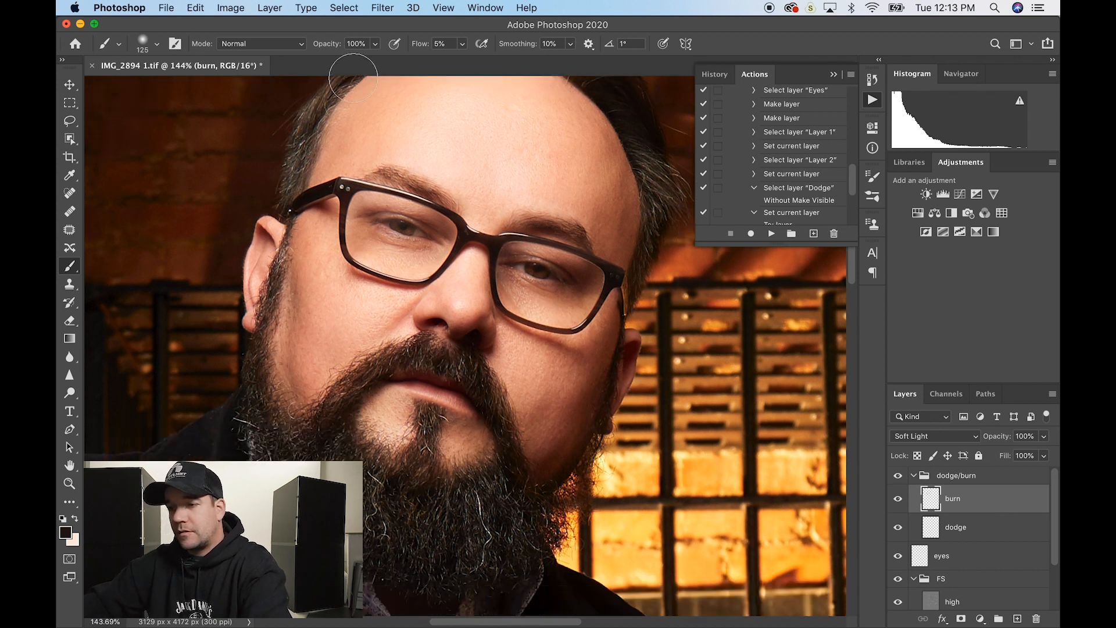
scroll(354, 78, "down", 5)
scroll(354, 78, "down", 3)
scroll(354, 78, "down", 1)
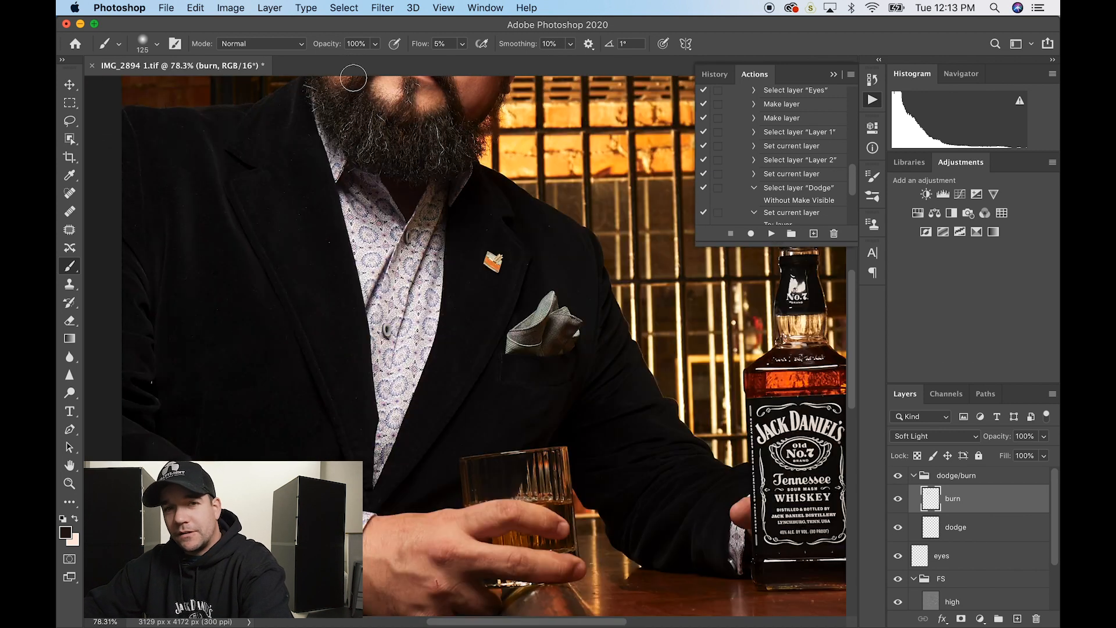
scroll(435, 188, "down", 1)
scroll(434, 188, "up", 5)
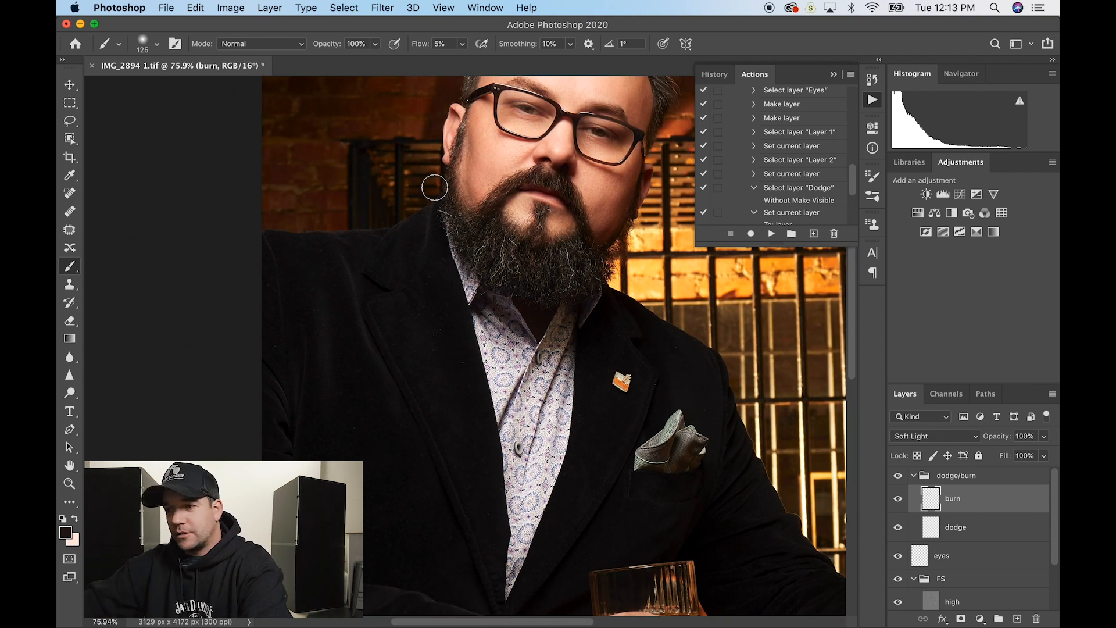
scroll(434, 188, "down", 5)
scroll(434, 188, "right", 5)
scroll(408, 231, "down", 5)
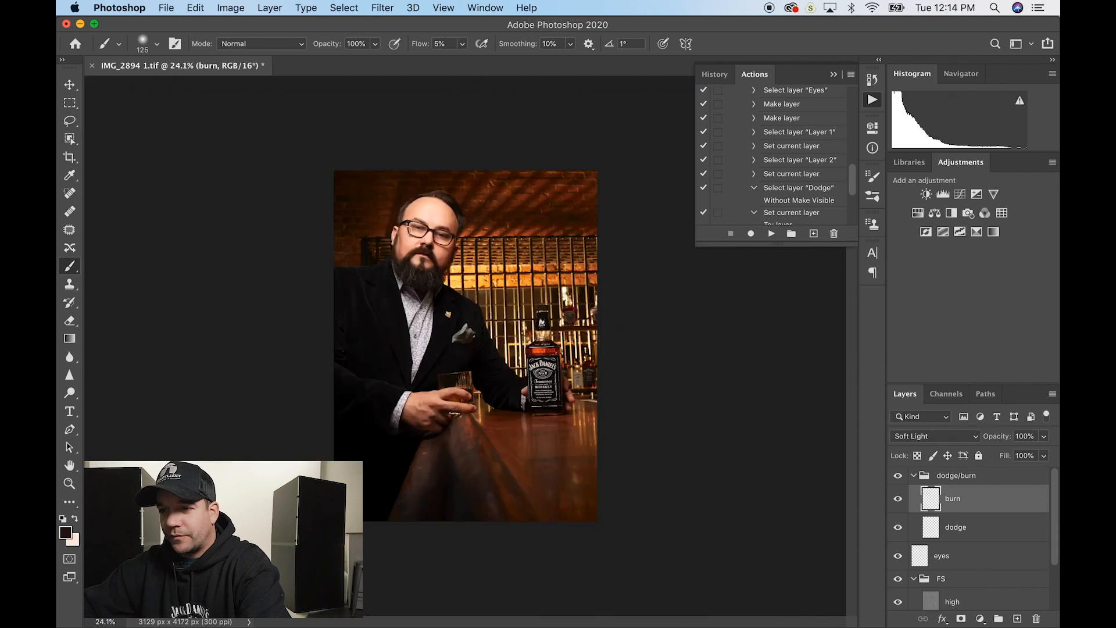
scroll(408, 231, "up", 4)
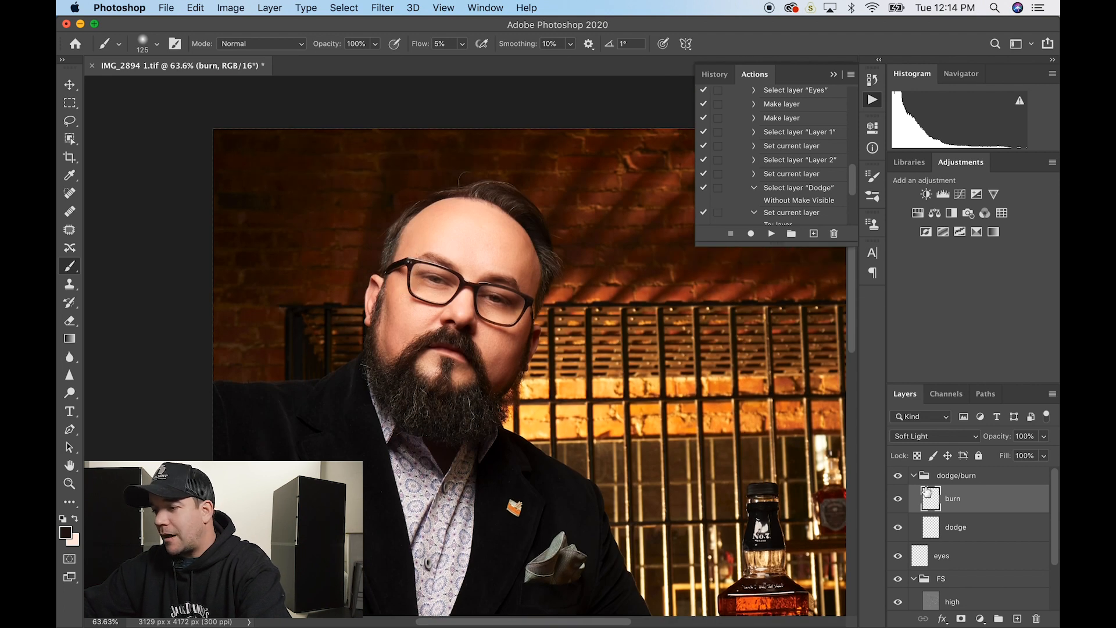
- Toggle the dodge/burn group and the Background layer to compare the retouch with the original
left_click(899, 479)
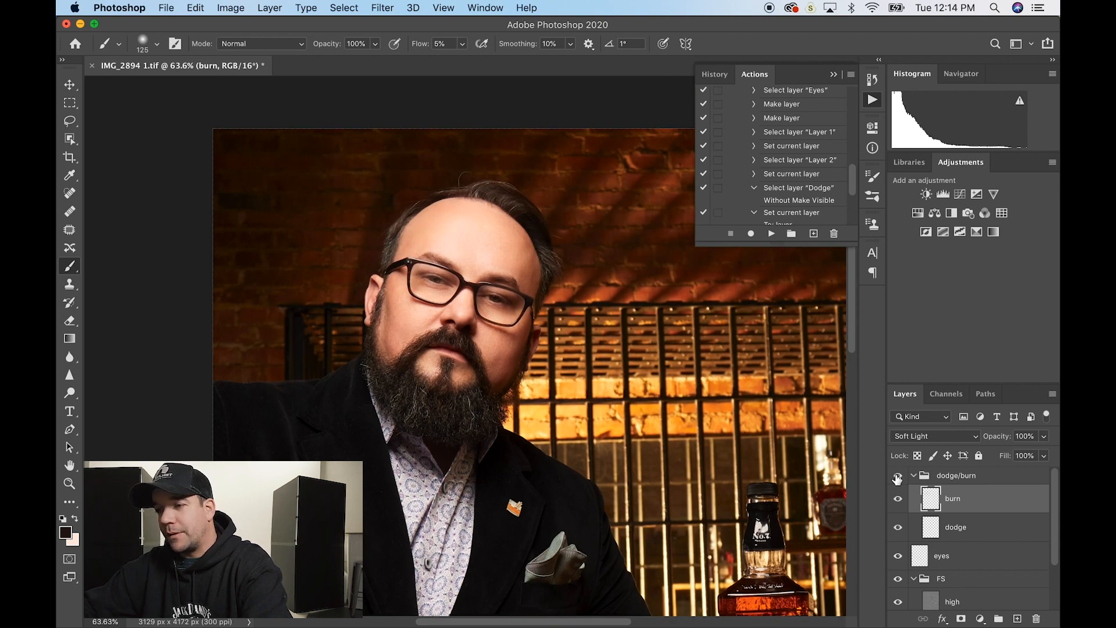
left_click(898, 478)
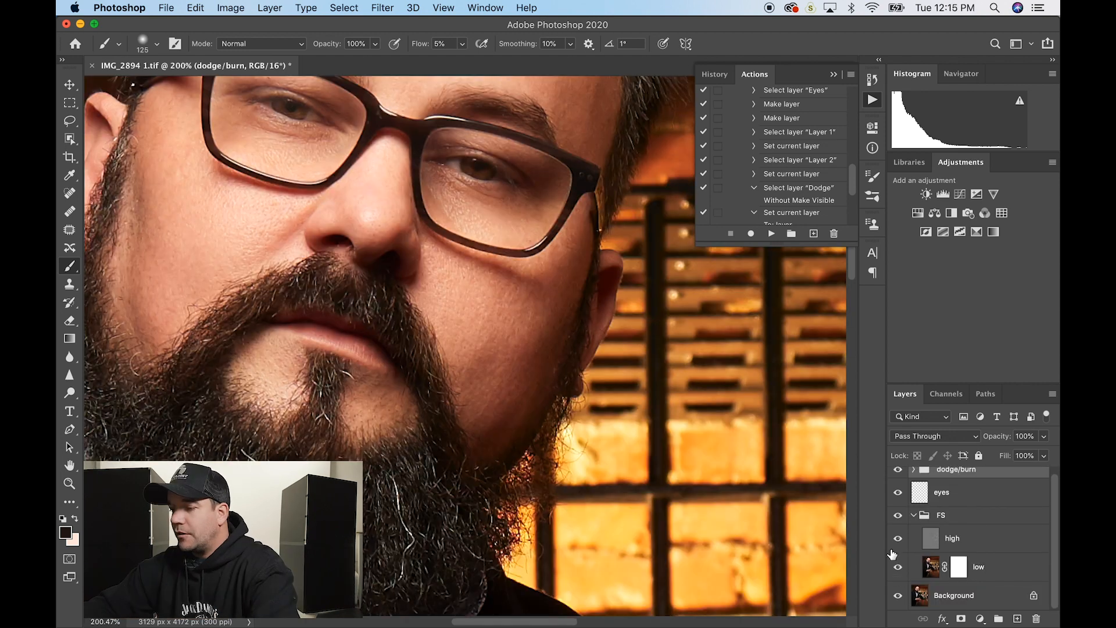
scroll(779, 492, "down", 5)
scroll(780, 493, "right", 5)
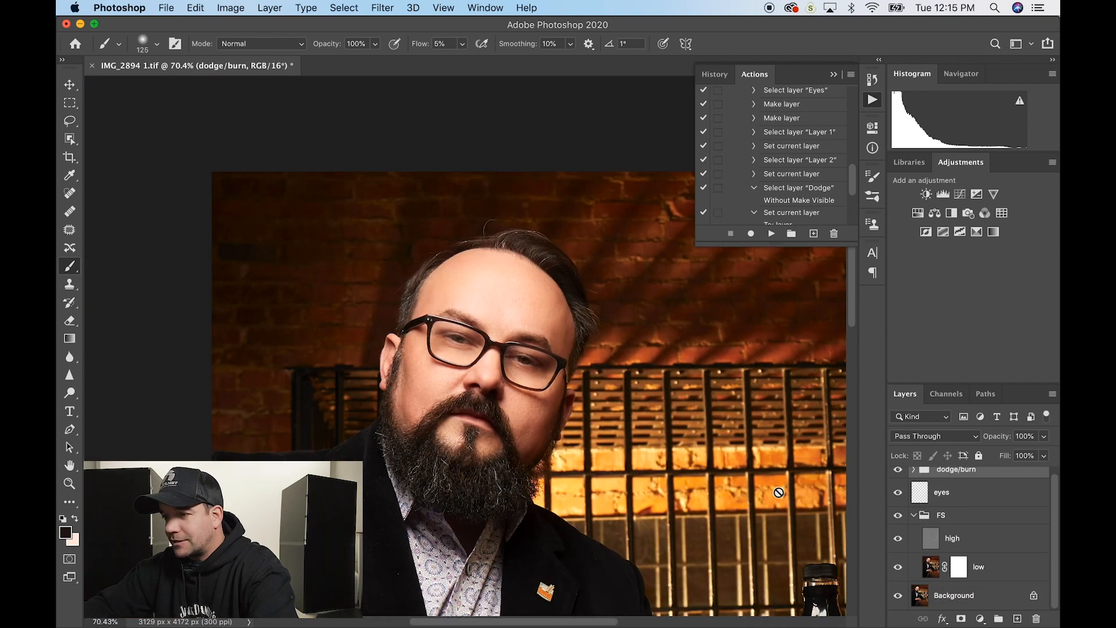
left_click(898, 598)
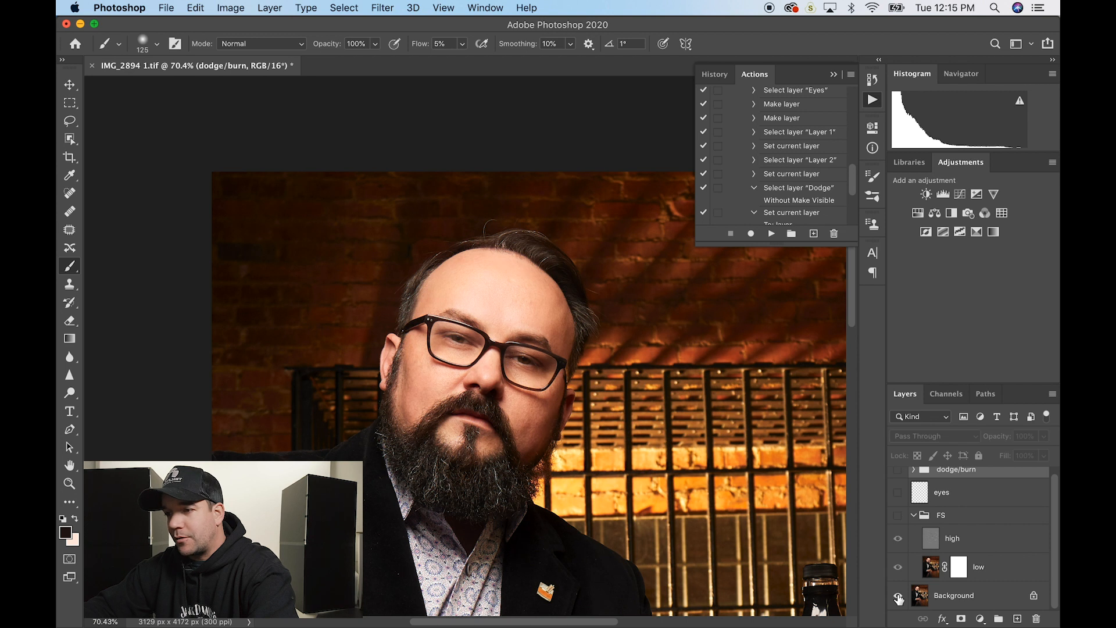
left_click(899, 598)
left_click(898, 598)
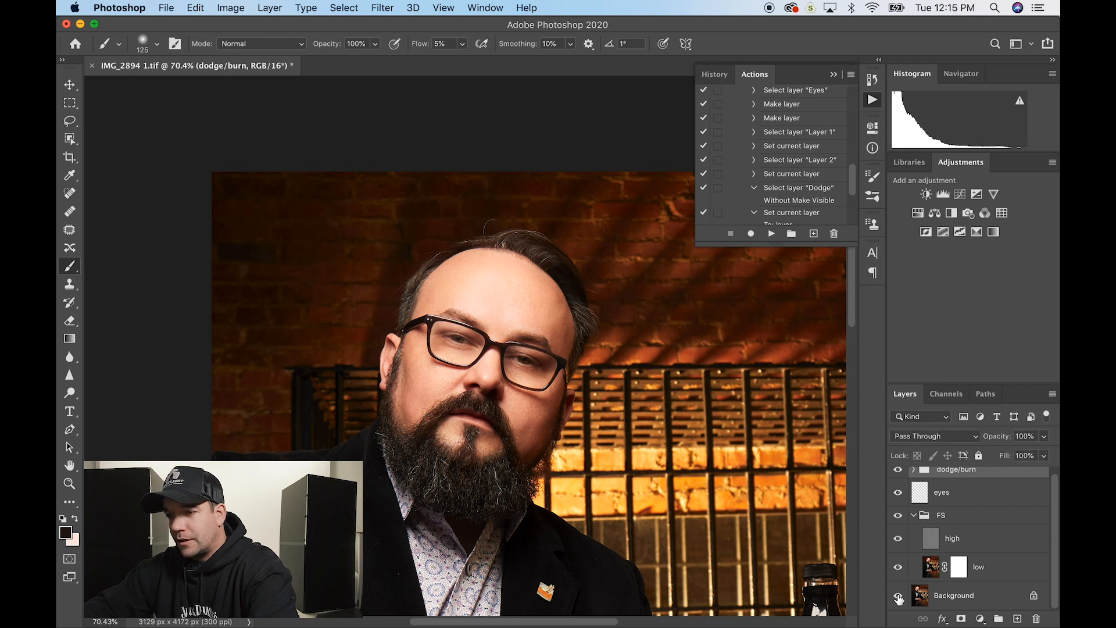
left_click(898, 598)
- Stamp all visible layers into a new merged Layer 1 at the top of the stack
scroll(636, 461, "up", 5)
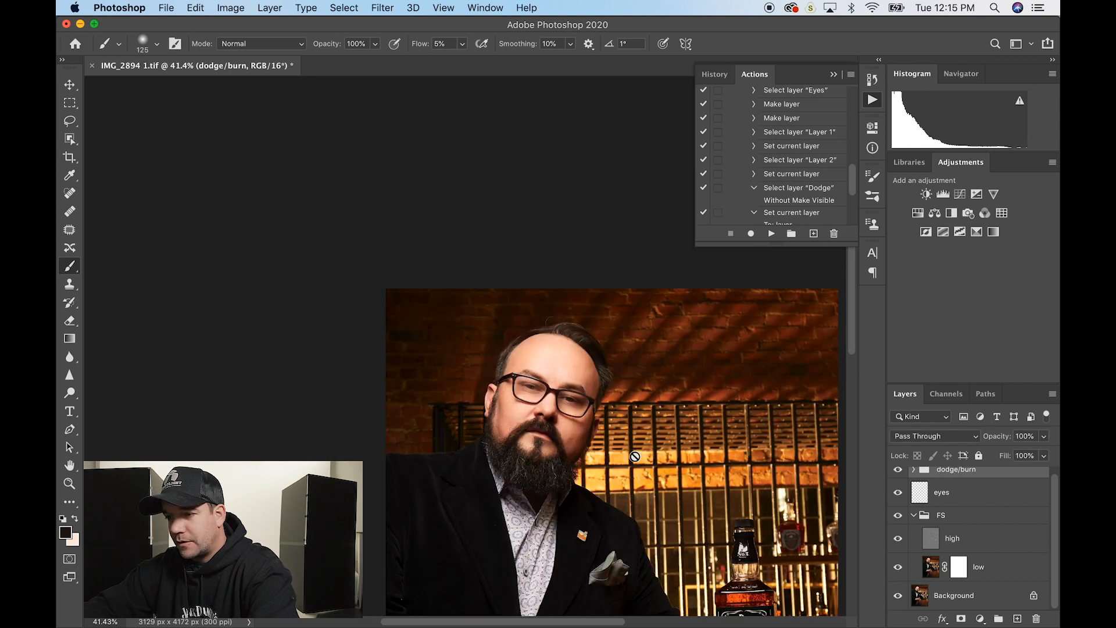
scroll(635, 456, "down", 3)
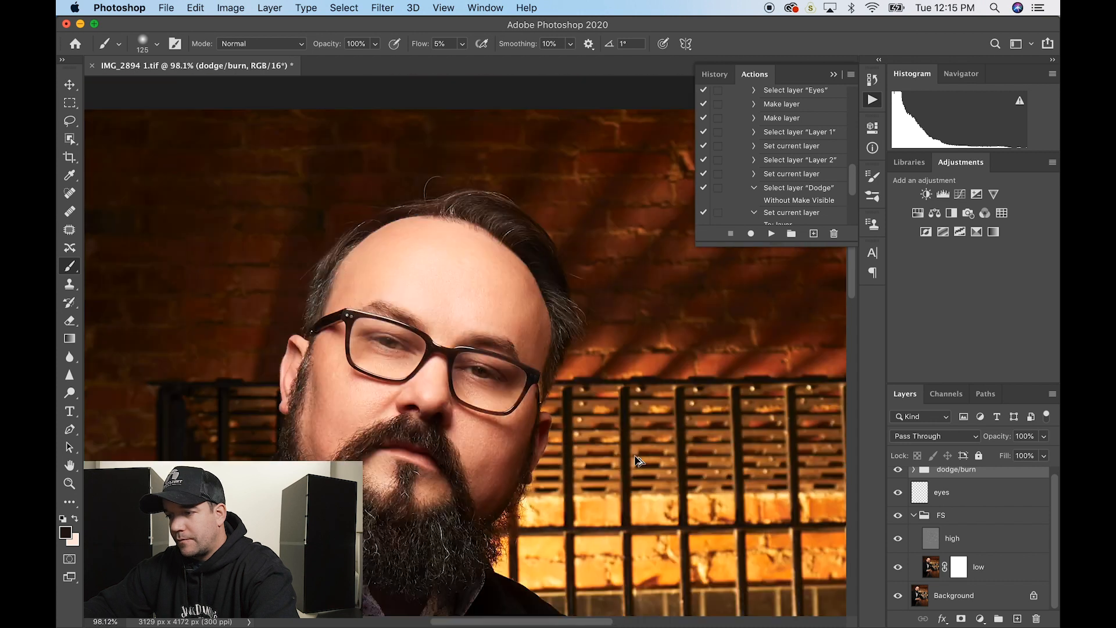
scroll(993, 522, "up", 1)
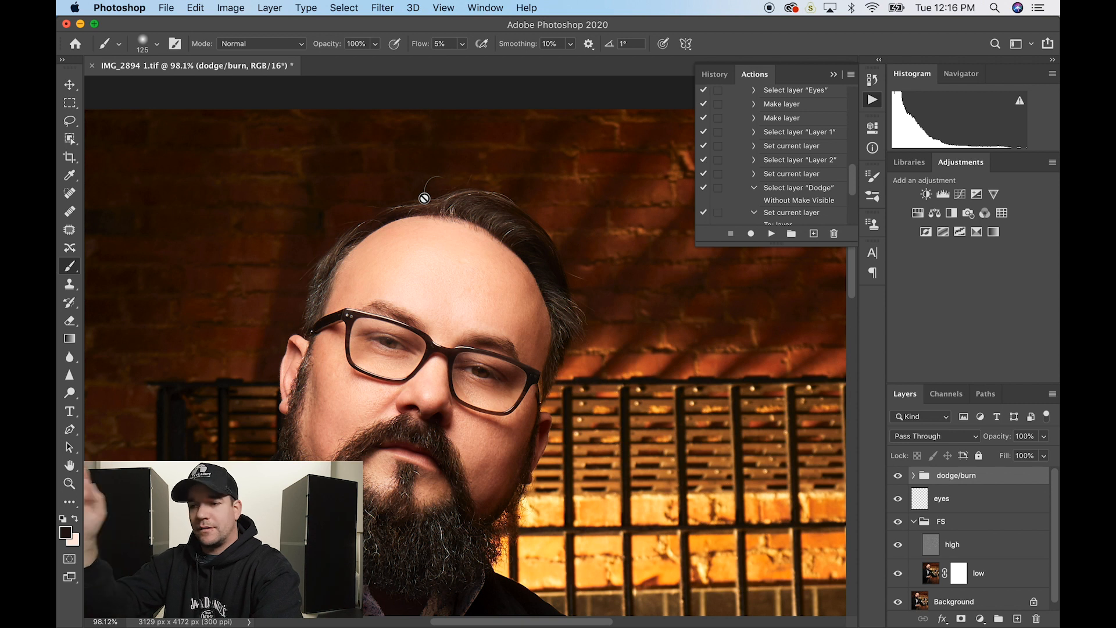
scroll(425, 198, "down", 3)
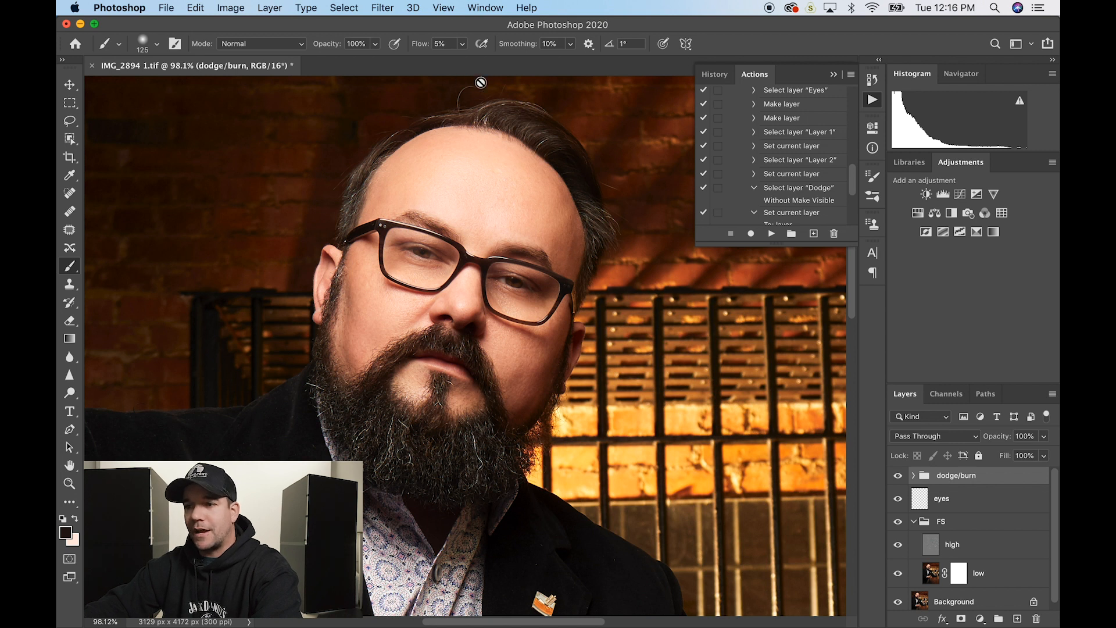
scroll(465, 104, "up", 5)
scroll(466, 104, "right", 3)
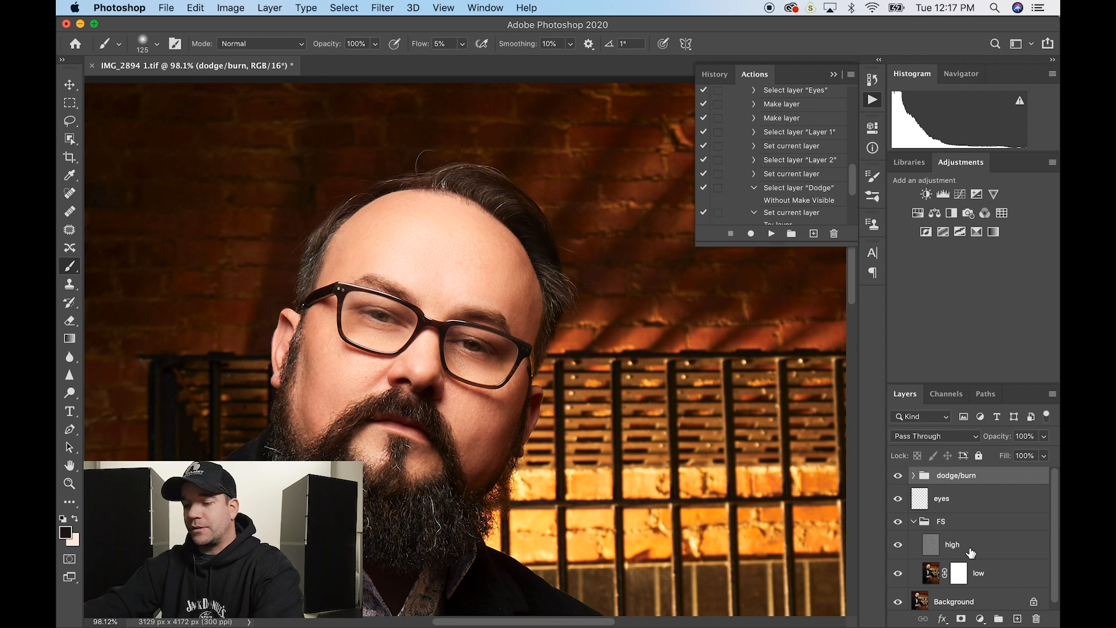
key("super+alt+shift+e")
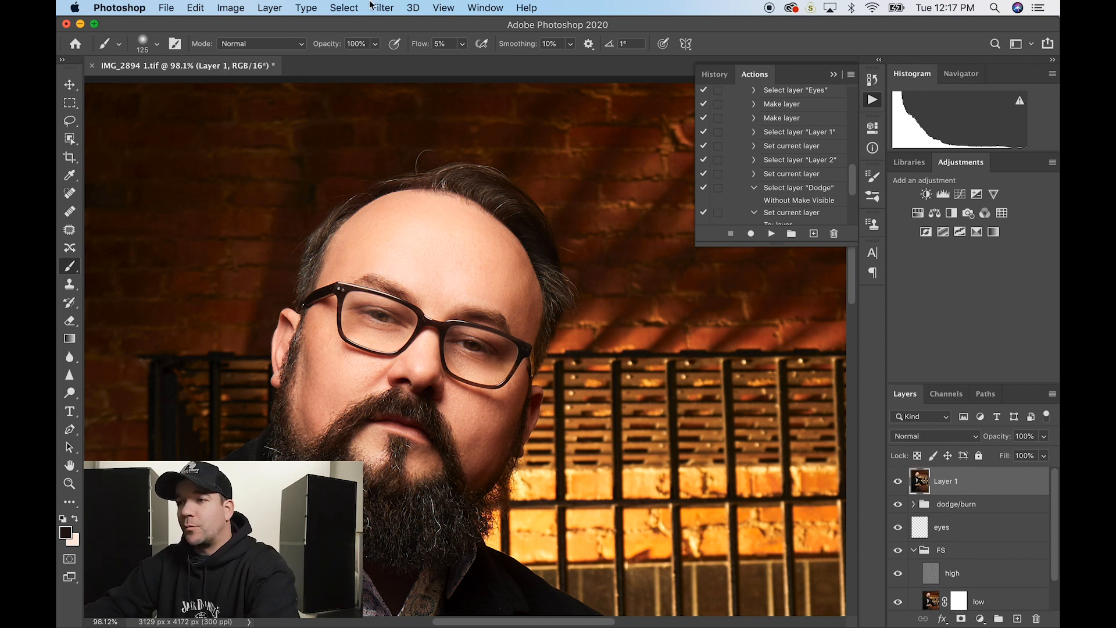
left_click(269, 7)
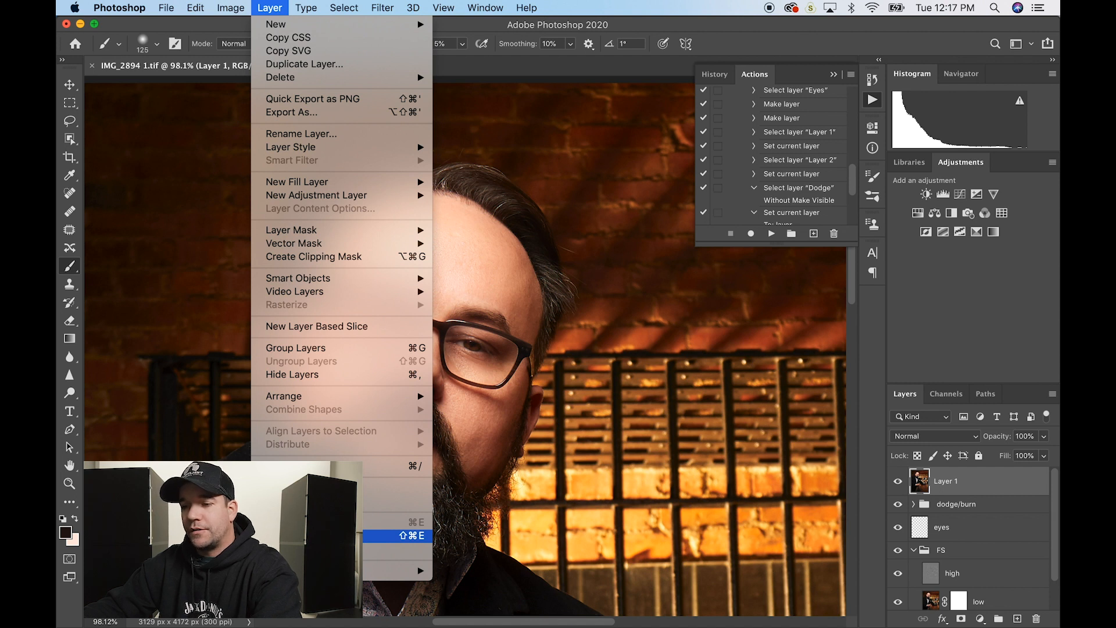
- Delete the extra merged Layer 2 and shrink the brush to size 35, zoomed on the hairline
left_click(326, 535, "alt")
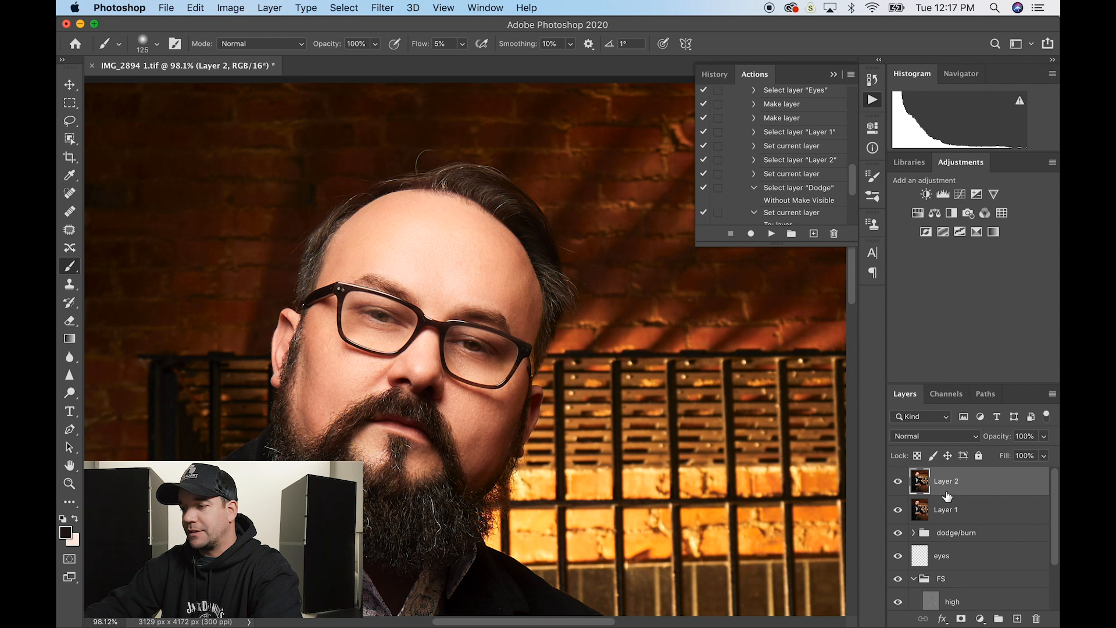
key("Delete")
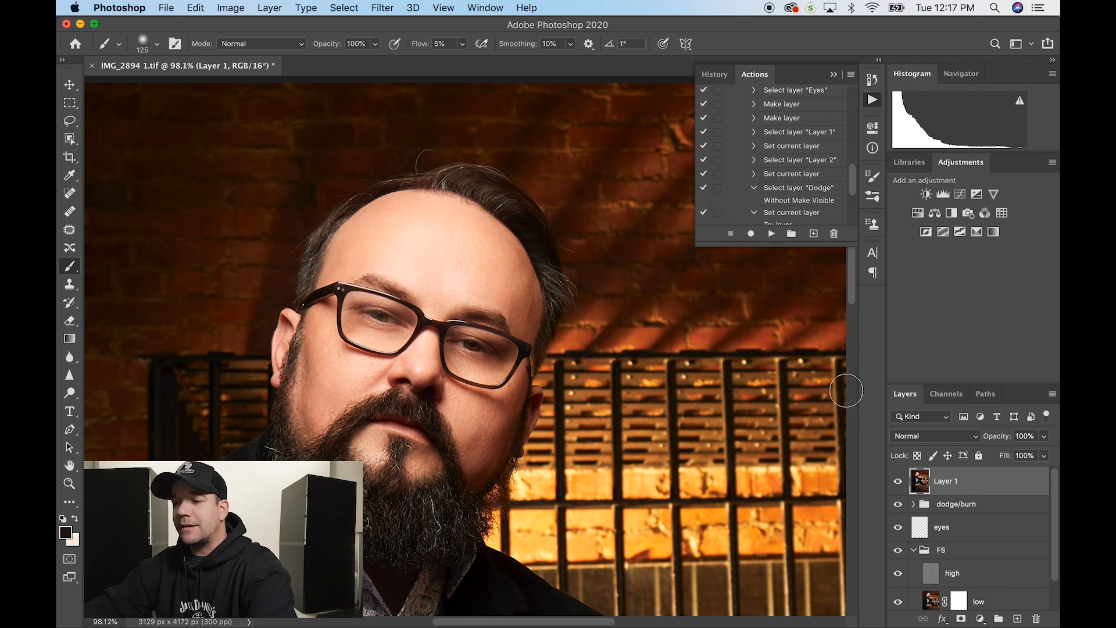
scroll(437, 187, "up", 3)
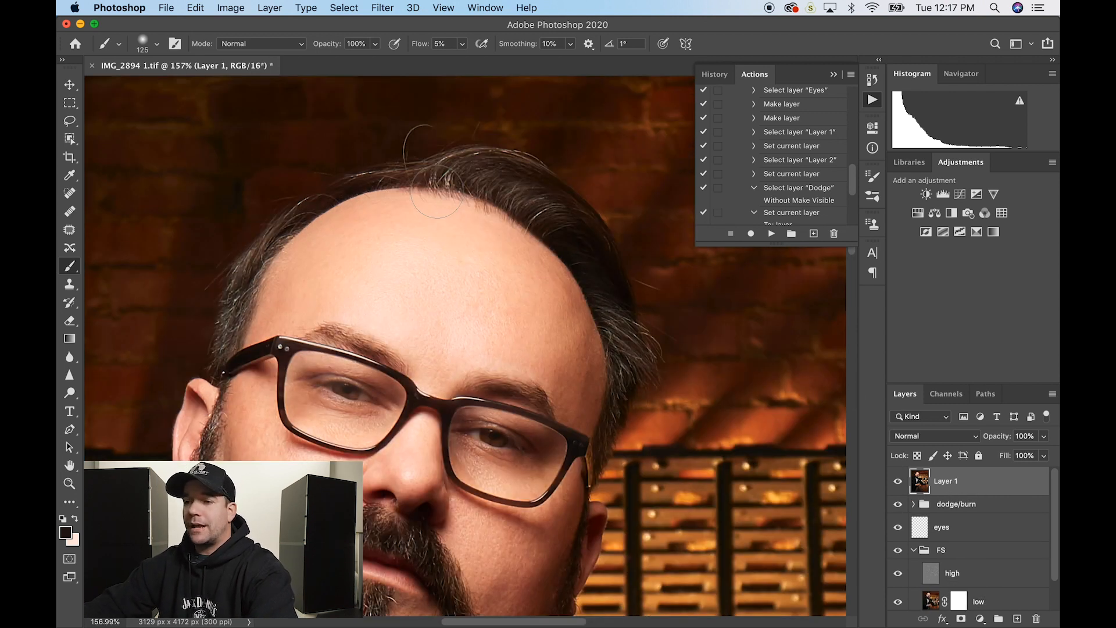
scroll(437, 188, "up", 4)
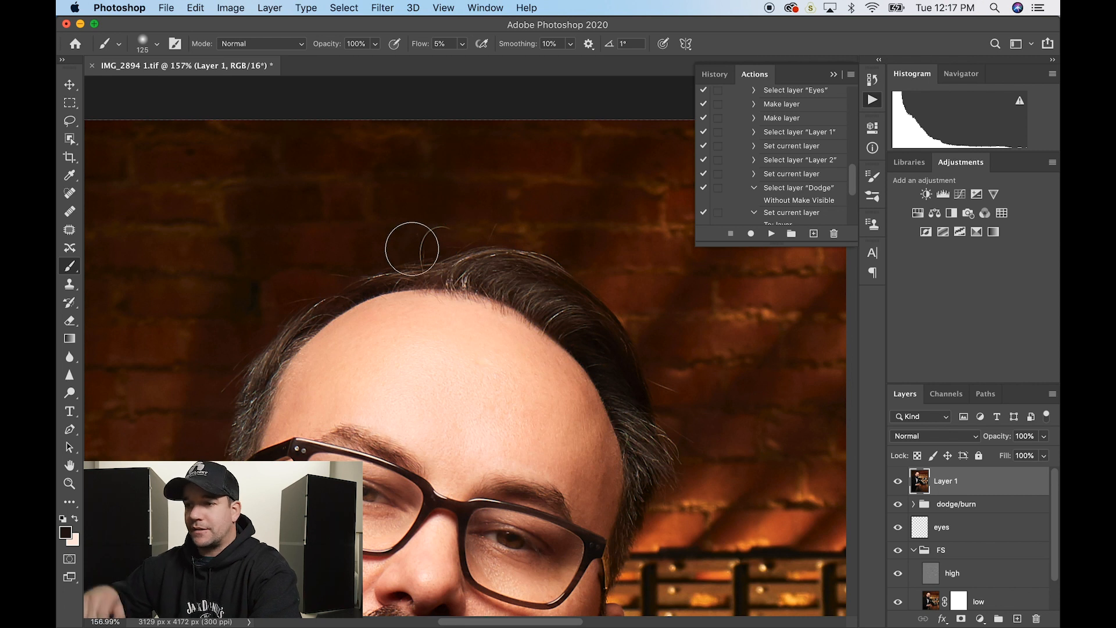
key("bracketleft")
key("bracketleft")
key("bracketleft")
key("bracketleft")
key("bracketleft")
key("bracketleft")
key("bracketleft")
key("bracketleft")
key("bracketleft")
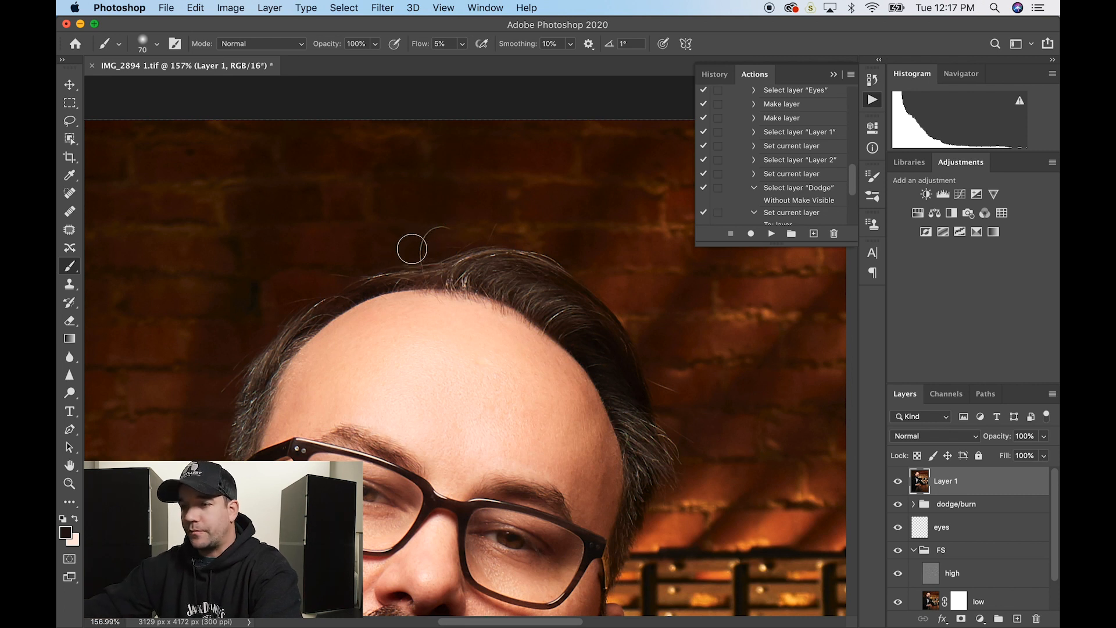
scroll(431, 251, "up", 5)
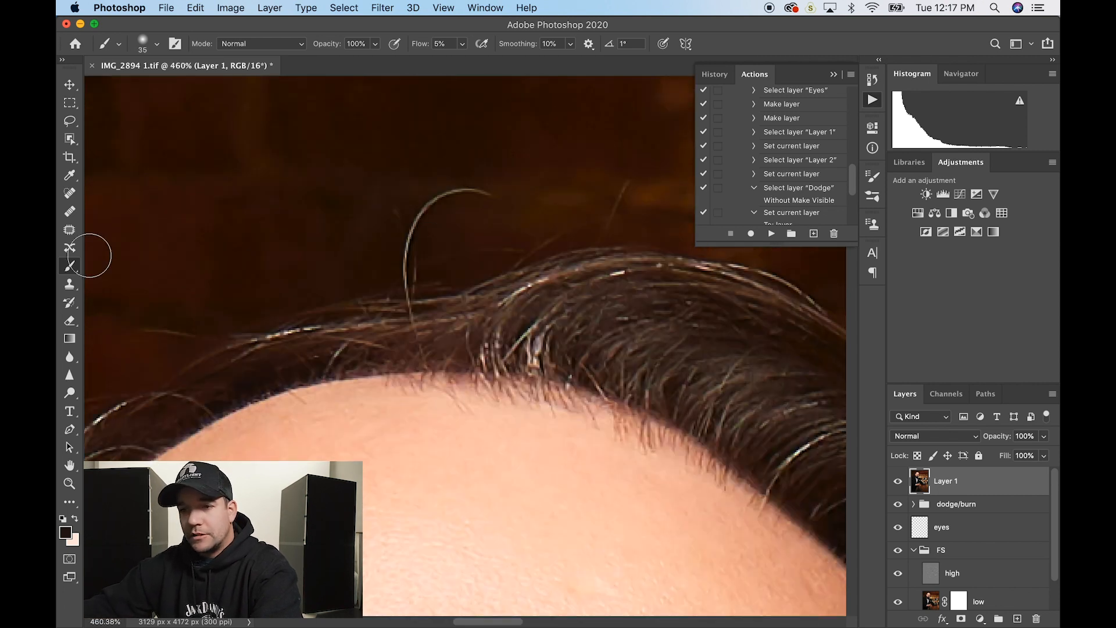
- Try the Spot Healing Brush on the curved stray hair, then undo it
left_click(71, 195)
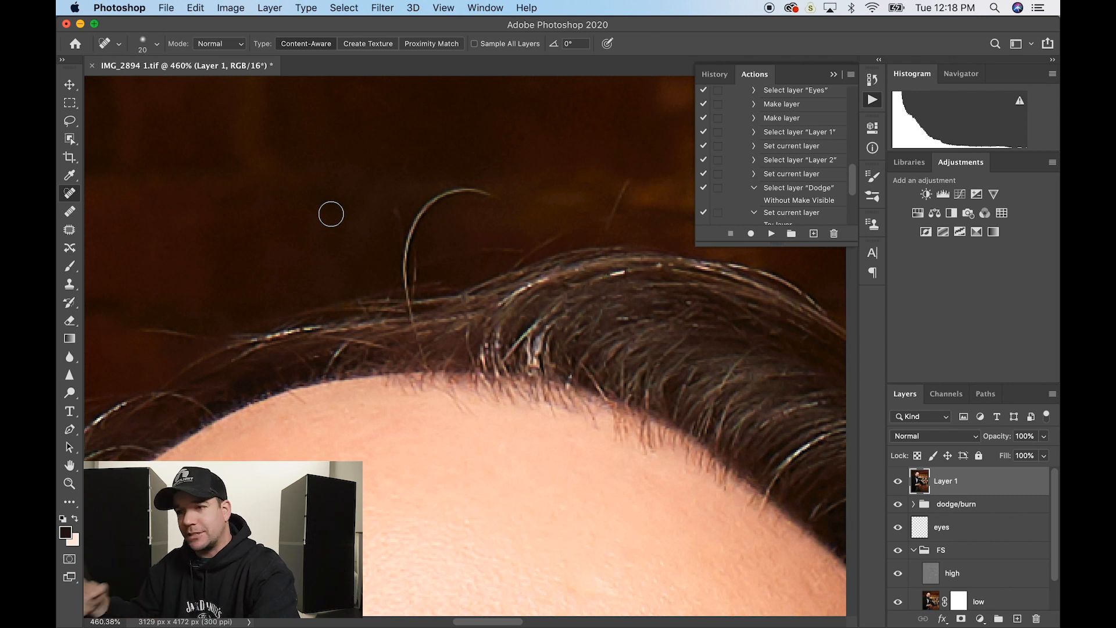
mouse_move(409, 269)
left_mouse_down()
mouse_move(428, 214)
mouse_move(461, 192)
mouse_move(495, 193)
left_mouse_up()
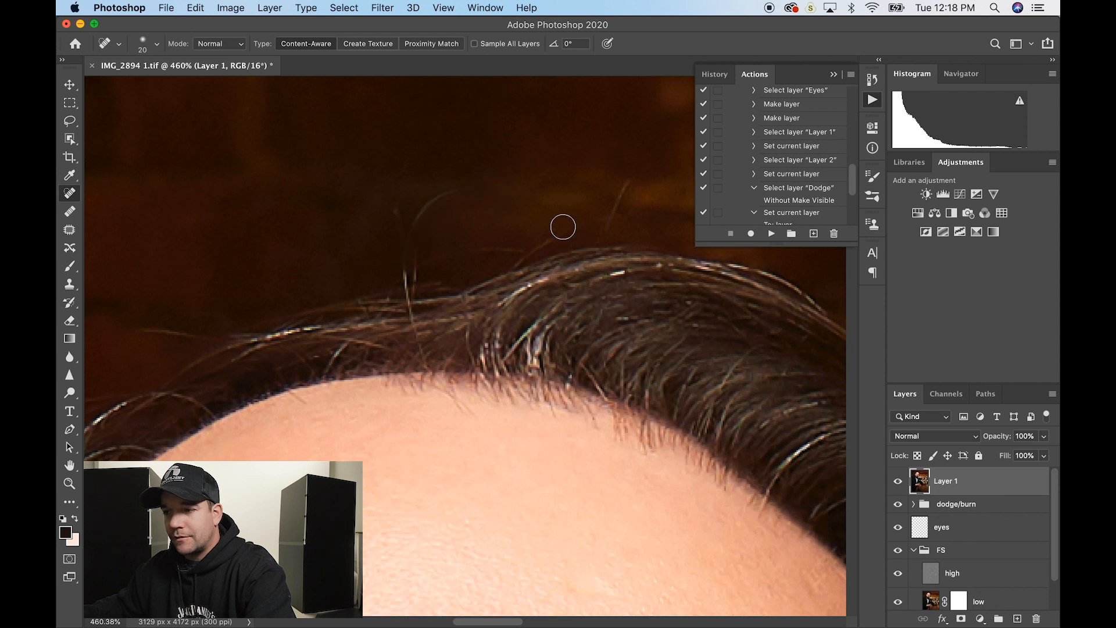
key("super+z")
- With the Healing Brush, sample clean background and heal most of the curved stray hair
left_click(70, 211)
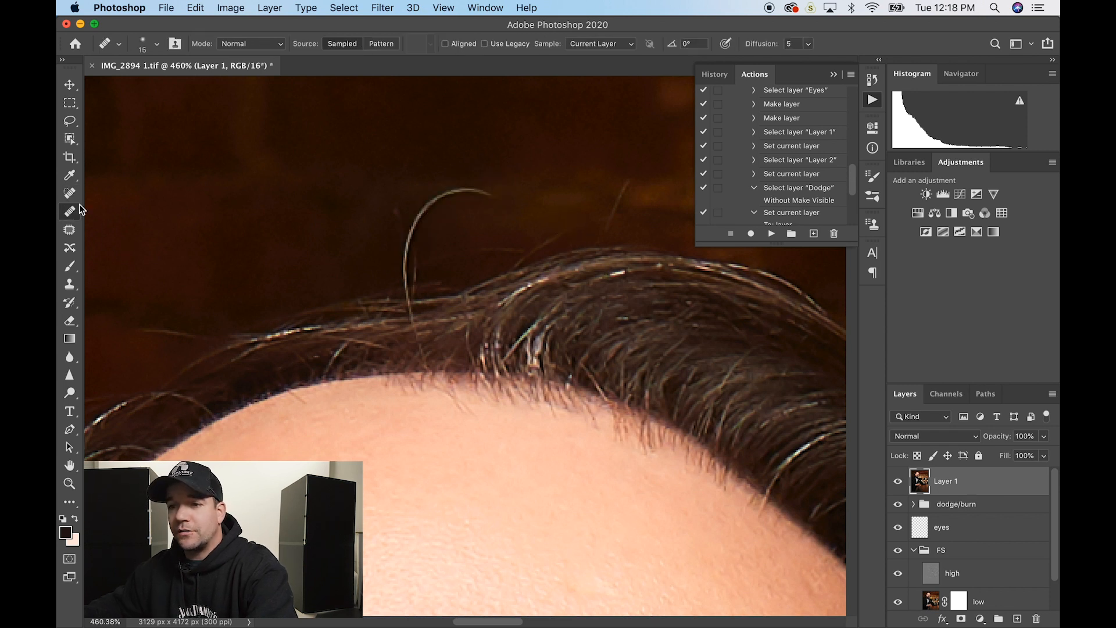
mouse_move(406, 268)
left_mouse_down()
mouse_move(437, 199)
mouse_move(487, 196)
mouse_move(465, 212)
mouse_move(450, 193)
mouse_move(468, 200)
mouse_move(436, 211)
mouse_move(436, 199)
mouse_move(465, 200)
mouse_move(430, 218)
mouse_move(429, 206)
mouse_move(449, 203)
mouse_move(408, 225)
left_mouse_up()
left_click(377, 247, "alt")
left_click(440, 225, "alt")
left_click(508, 211, "alt")
key("super+z")
- Heal the hair's right tip and the tiny leftover specks, undoing the final stroke
left_click(509, 197, "alt")
left_click(485, 212, "alt")
left_click(464, 212, "alt")
left_click(467, 200, "alt")
left_click(450, 203, "alt")
left_click(422, 250, "alt")
left_click(417, 260)
left_click(435, 231, "alt")
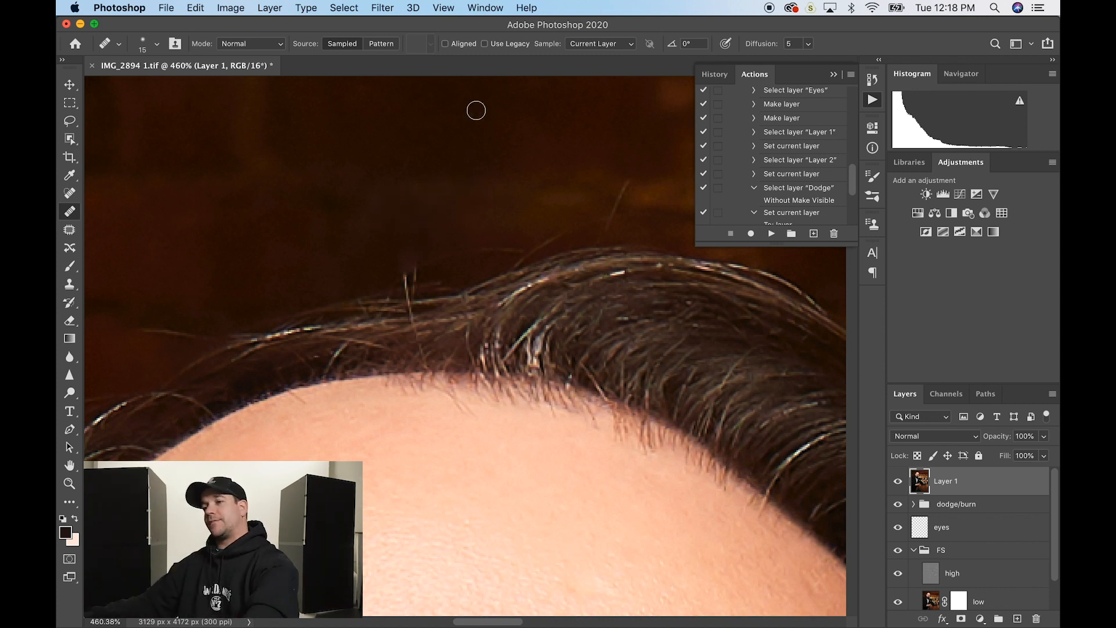
scroll(475, 95, "down", 10)
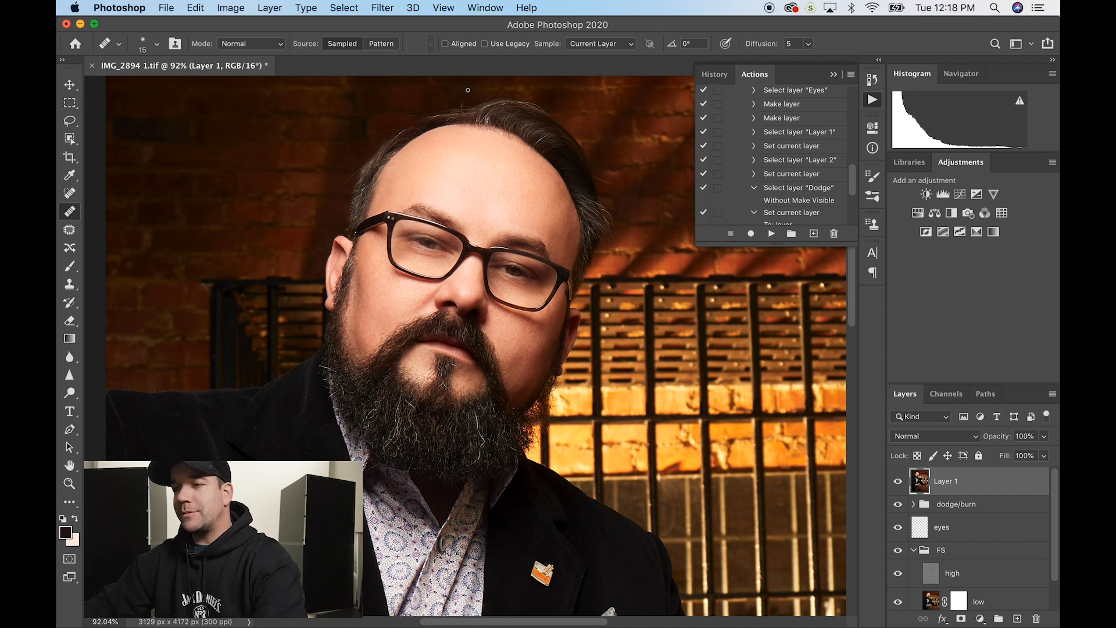
scroll(468, 90, "up", 10)
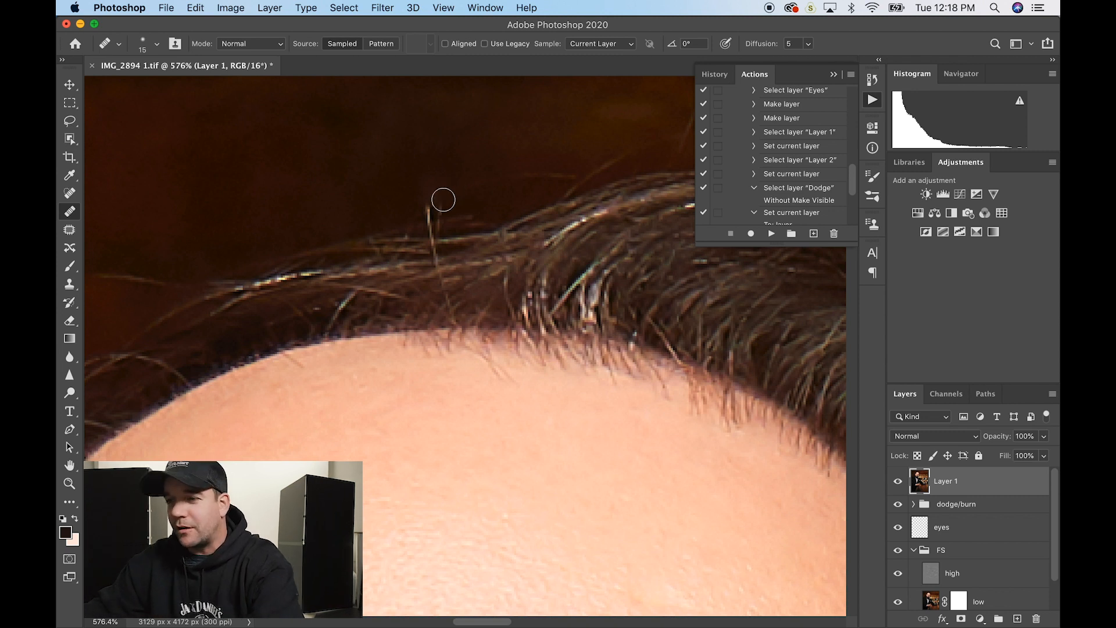
key("super+z")
key("super+z")
key("super+z")
key("super+z")
key("super+z")
key("super+z")
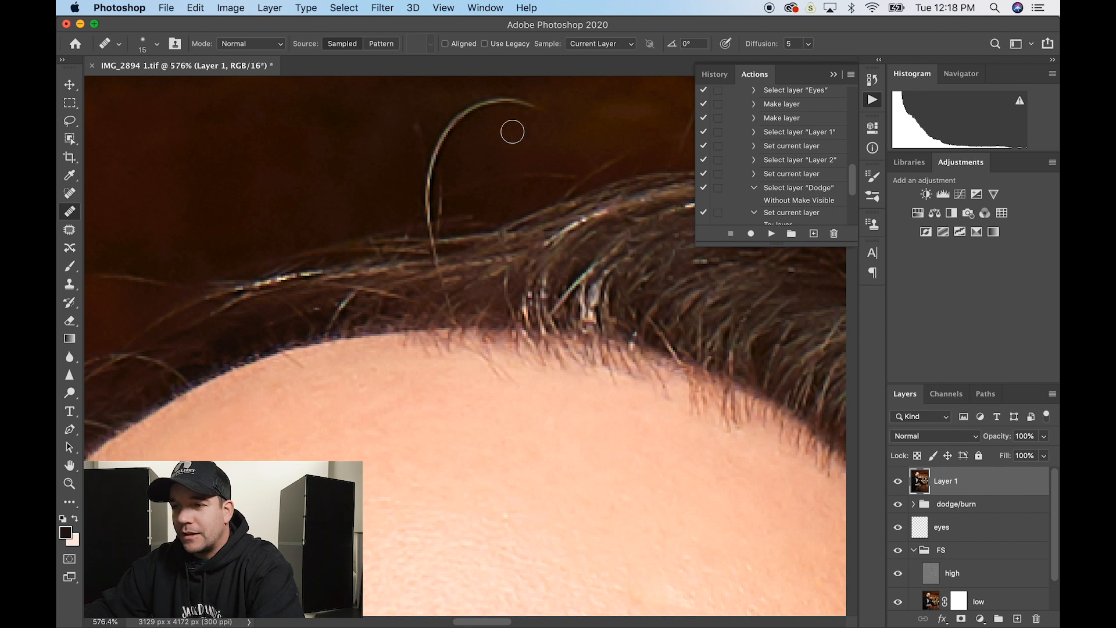
- Set up the Clone Stamp at size 15 with Normal blend mode
left_click(69, 285)
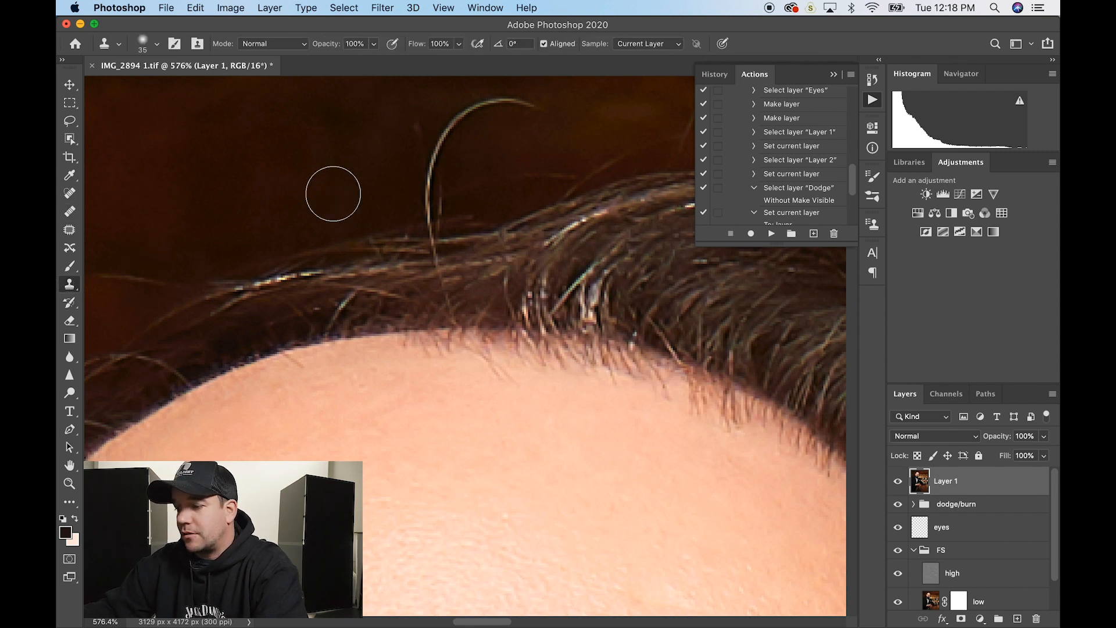
key("bracketleft")
key("bracketleft")
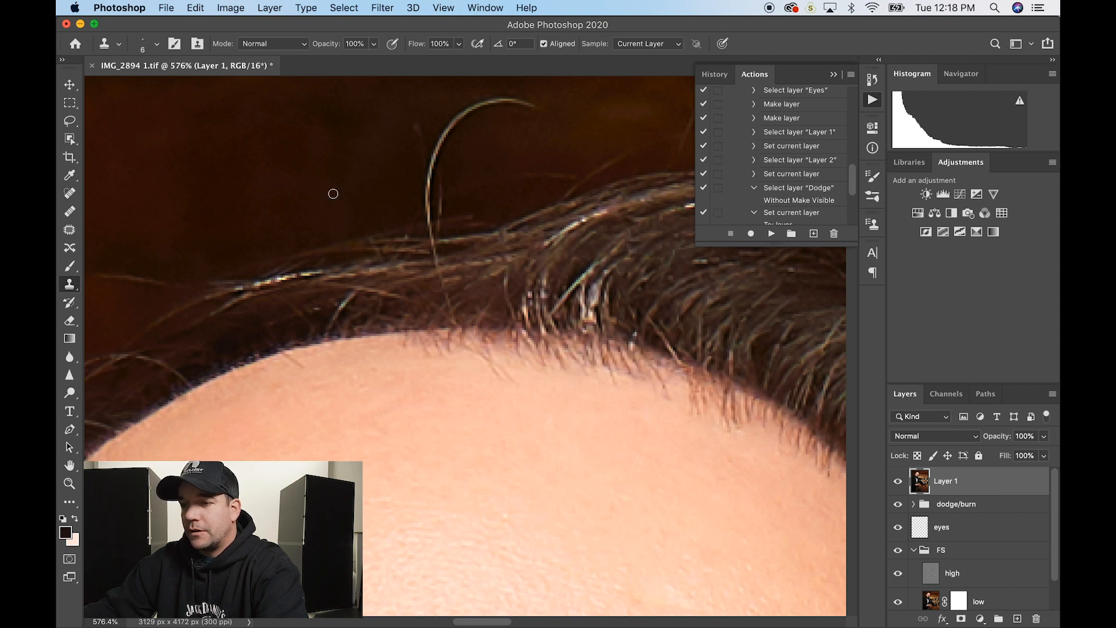
left_click(302, 49)
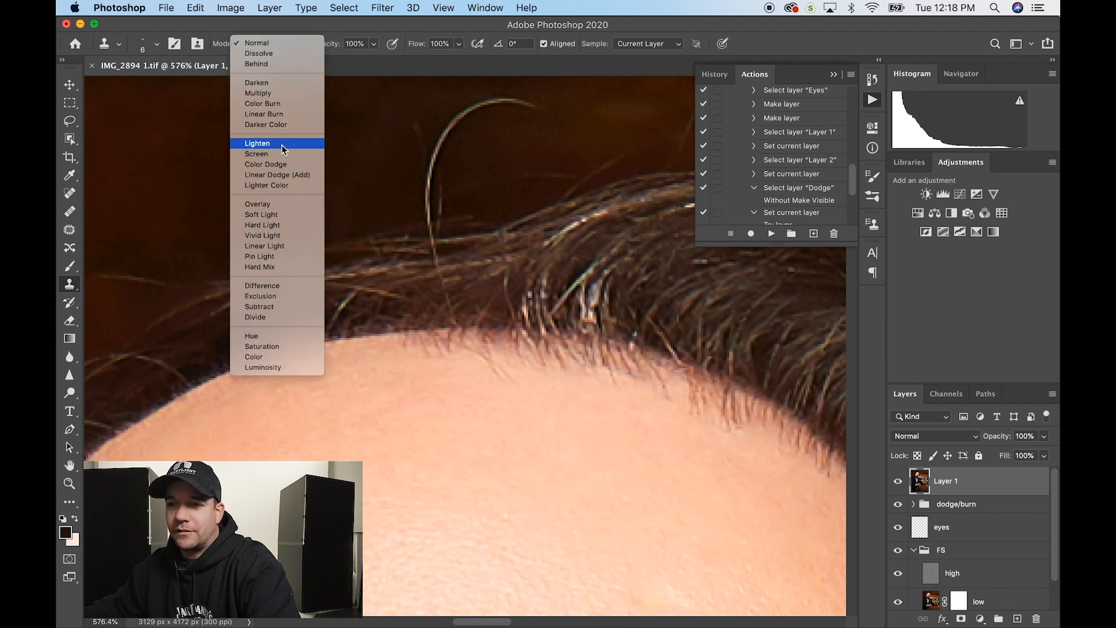
left_click(272, 41)
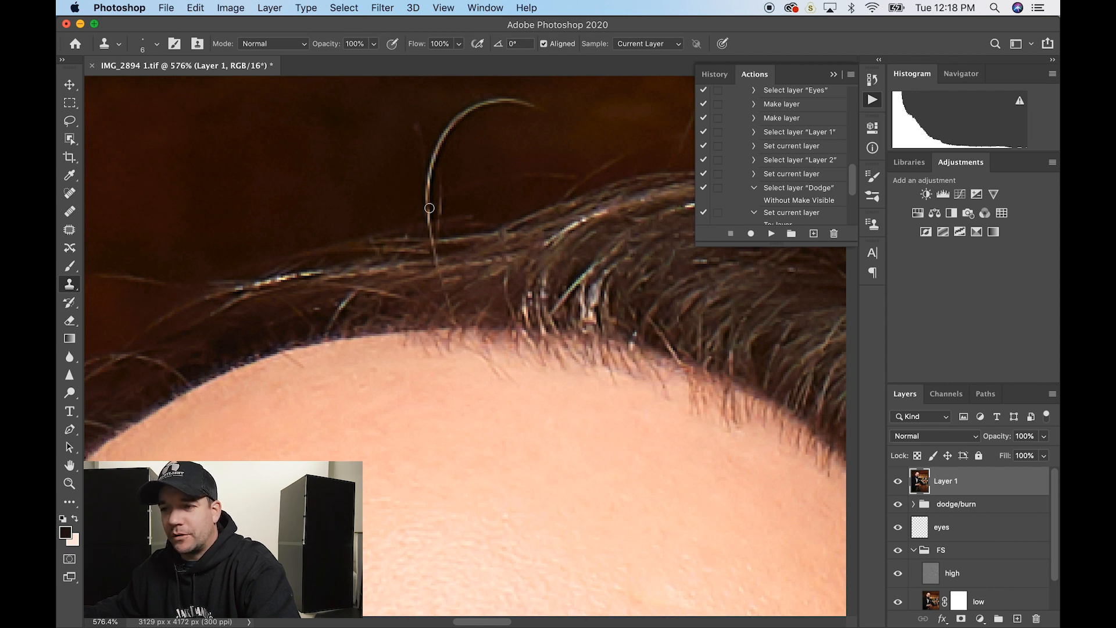
- Clone dark background over the curved stray hair from its lower end to its tip
left_click_drag(429, 208, 431, 163)
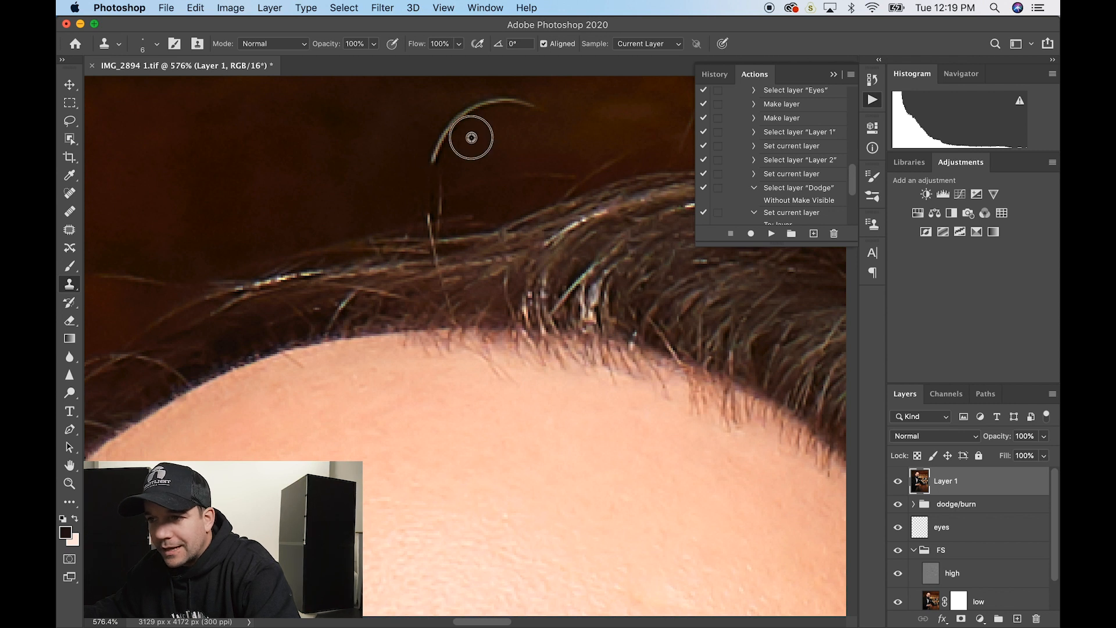
left_click_drag(429, 155, 454, 124)
key("super+z")
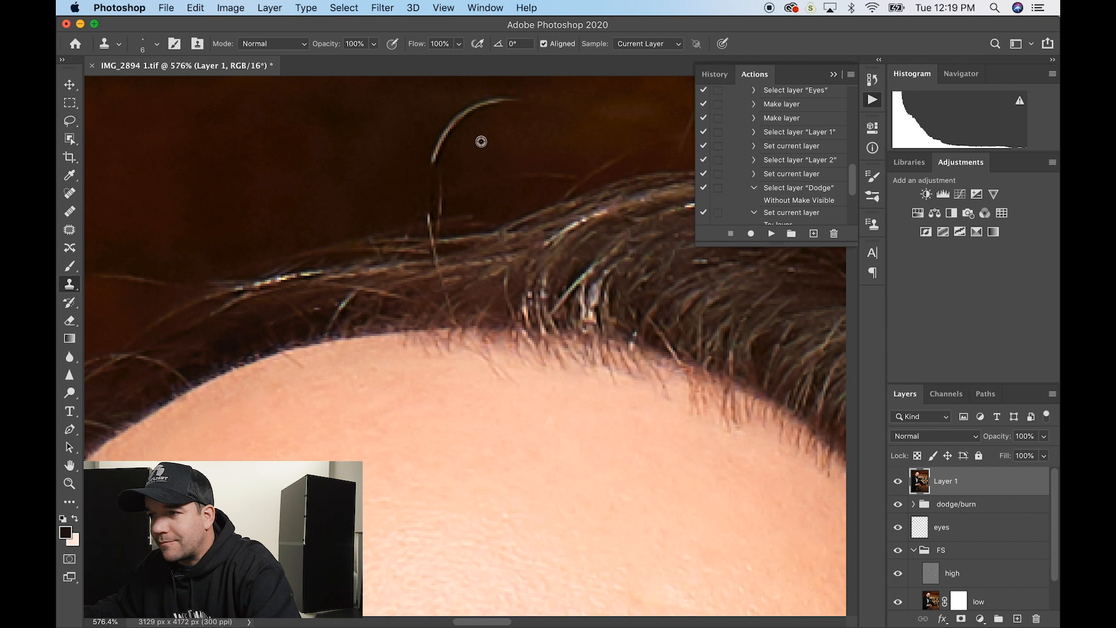
left_click_drag(516, 100, 486, 101)
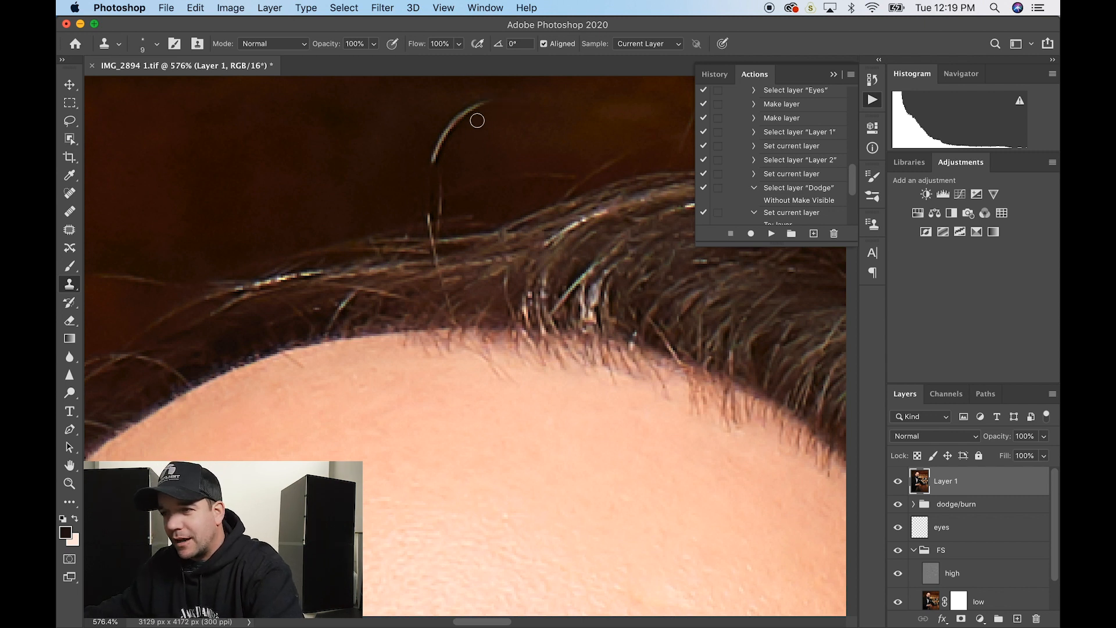
mouse_move(478, 120)
left_mouse_down()
mouse_move(504, 94)
mouse_move(449, 141)
mouse_move(478, 110)
left_mouse_up()
left_click(492, 129, "alt")
left_click_drag(445, 142, 474, 124)
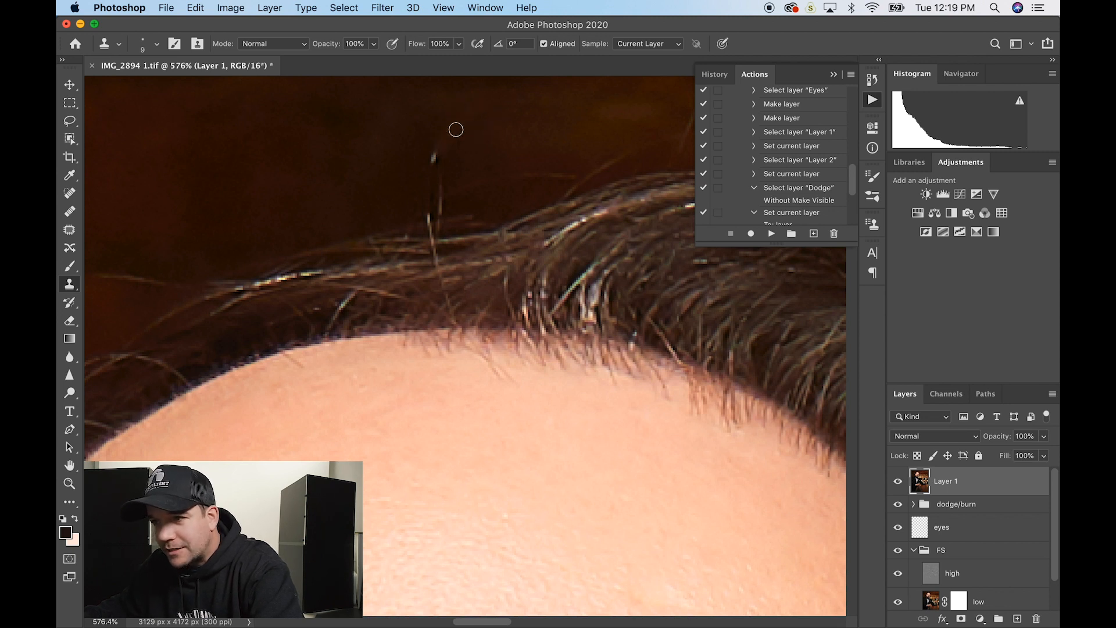
left_click(434, 157)
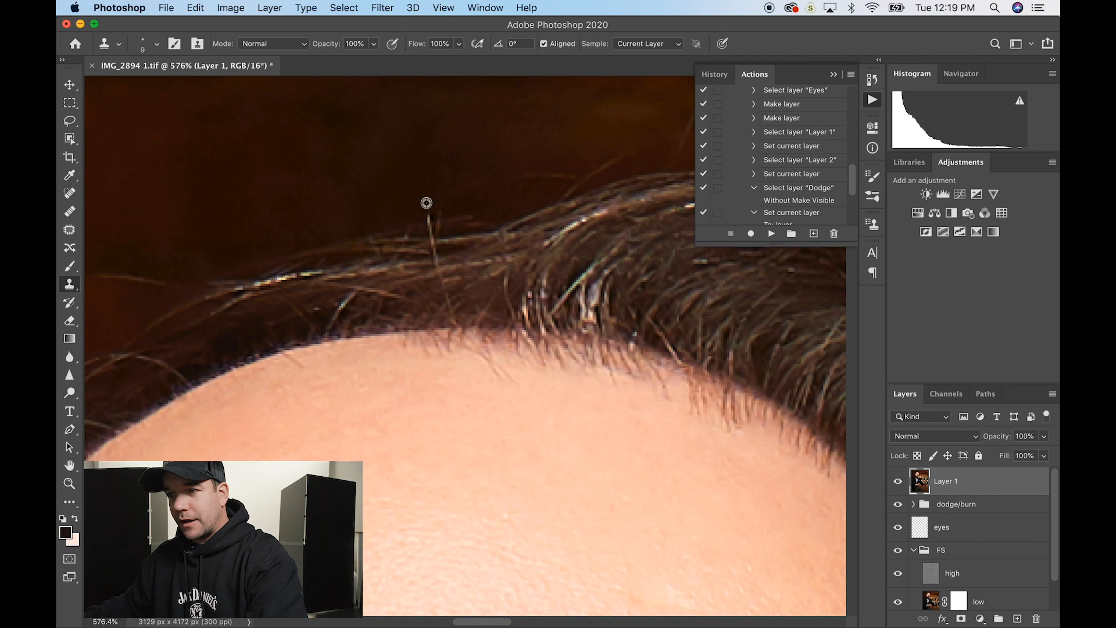
- Toggle the Background layer twice to compare the original with the retouch
scroll(465, 174, "down", 5)
scroll(465, 174, "down", 4)
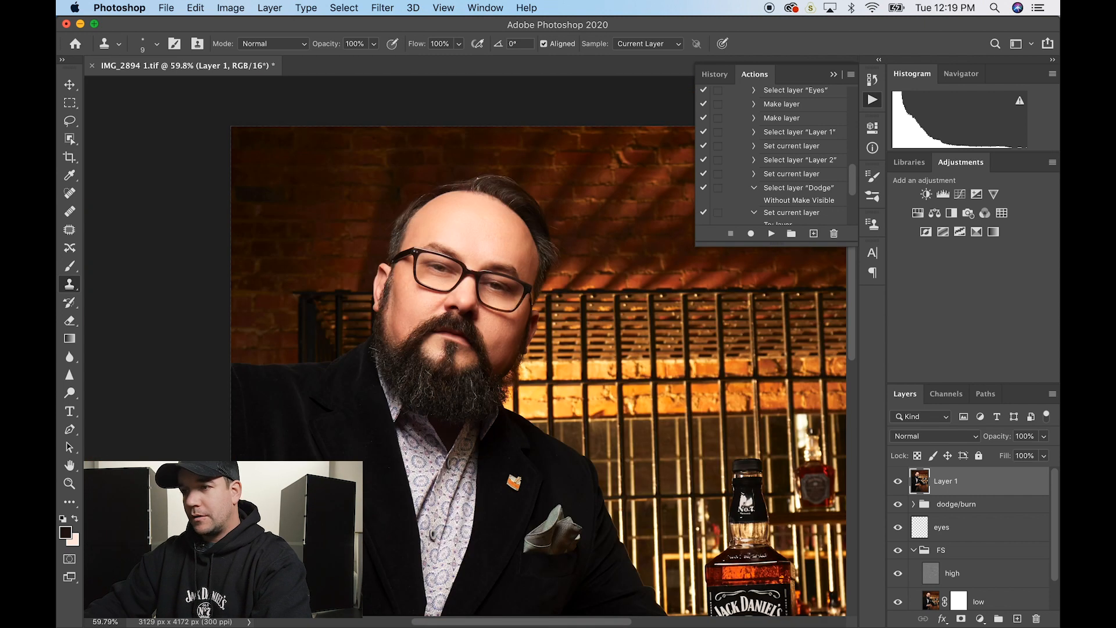
scroll(916, 519, "down", 1)
left_click(898, 597, "alt")
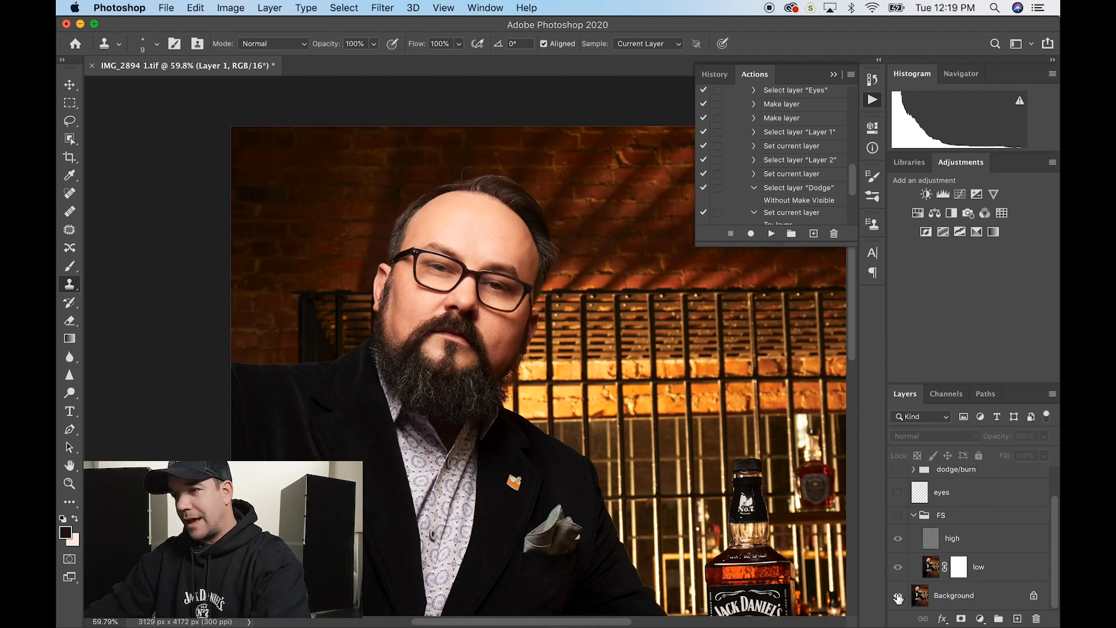
left_click(899, 596, "alt")
left_click(898, 596, "alt")
left_click(898, 596, "alt")
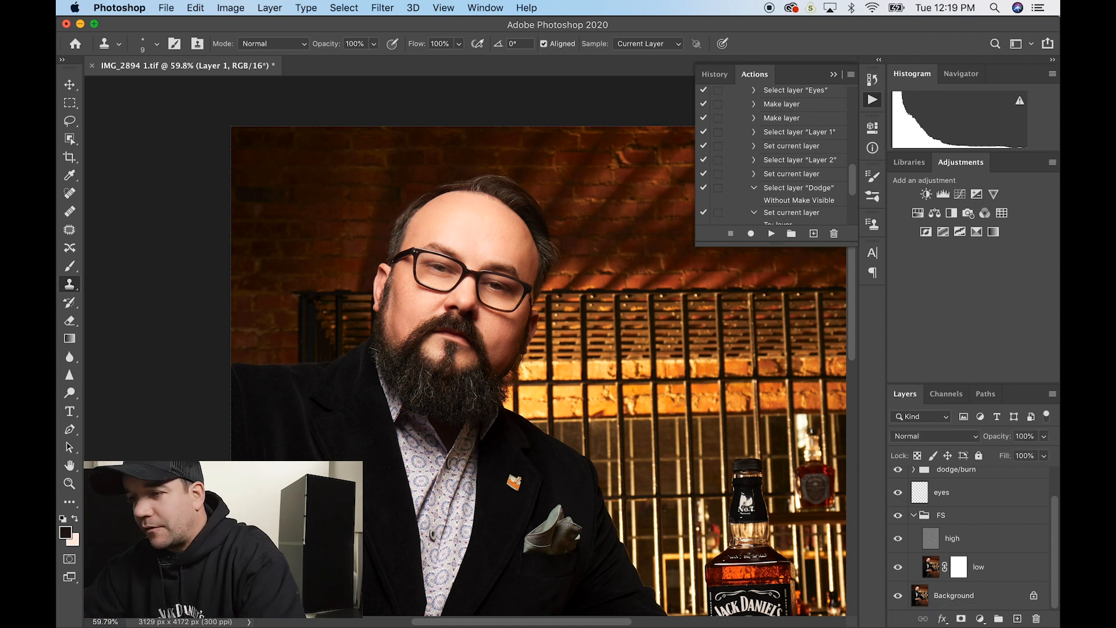
- Clone out the stray hairs poking from the left side of the hairline
scroll(525, 180, "up", 10)
scroll(517, 204, "left", 8)
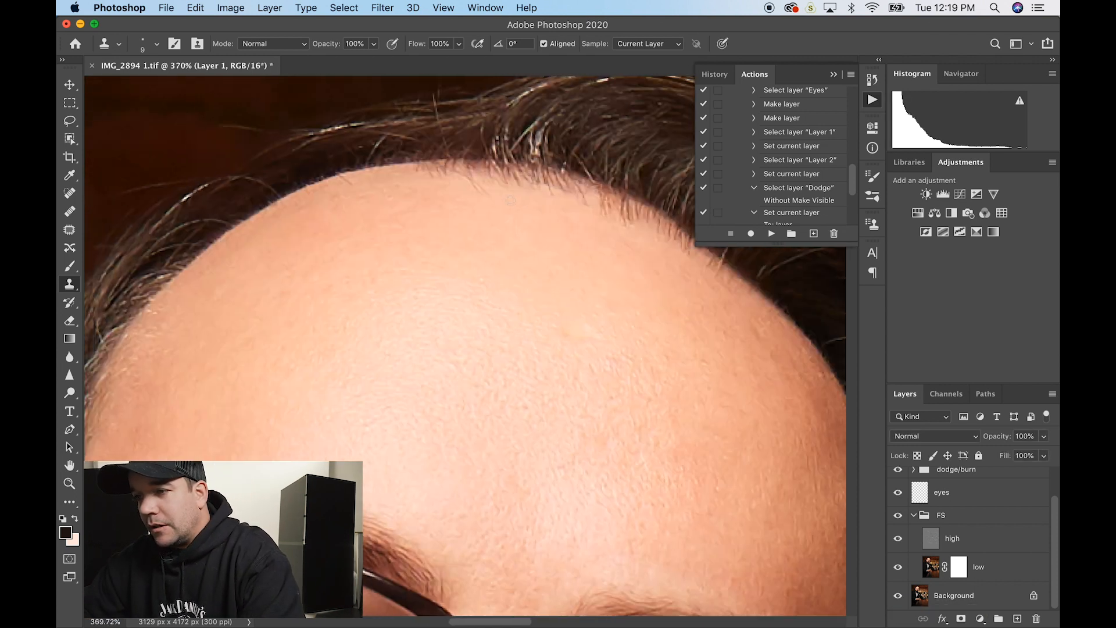
scroll(518, 207, "down", 4)
scroll(510, 200, "left", 4)
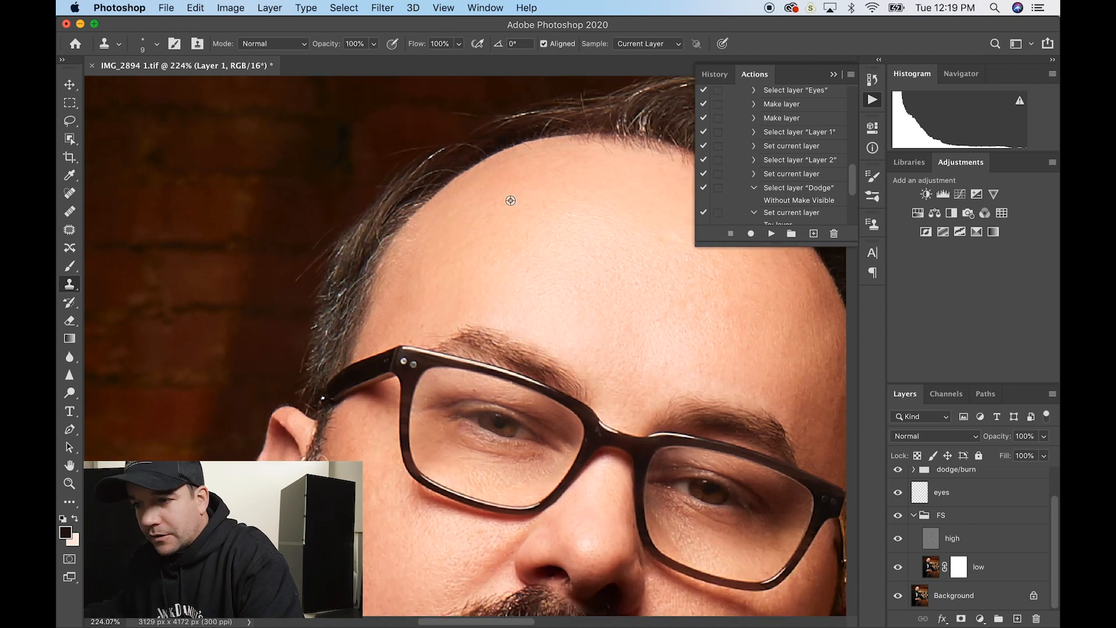
left_click_drag(317, 261, 288, 285)
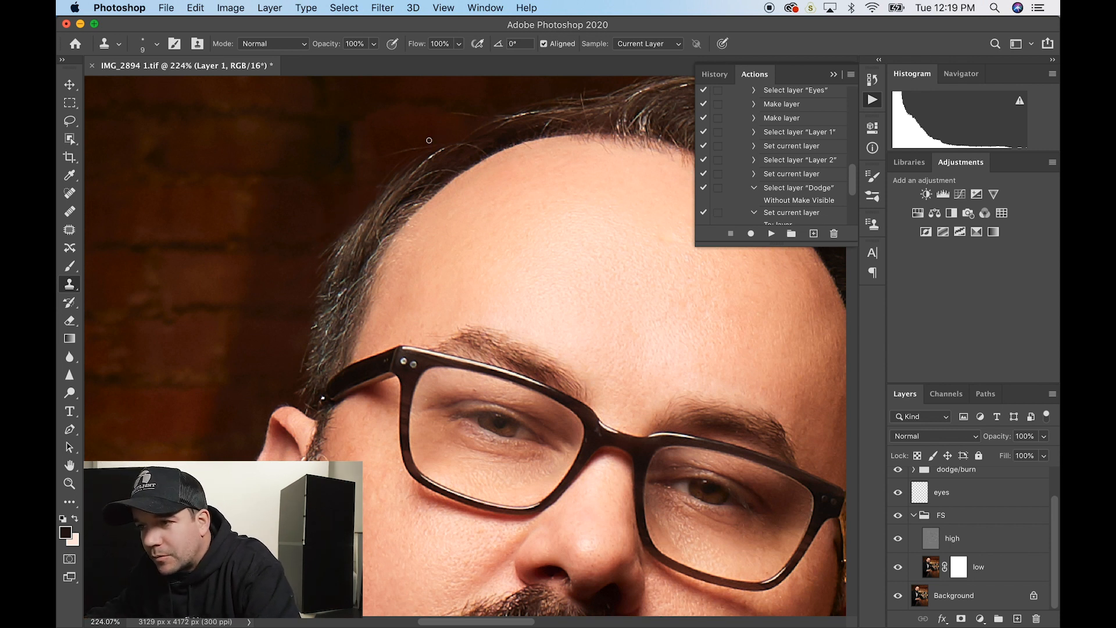
left_click_drag(423, 148, 389, 156)
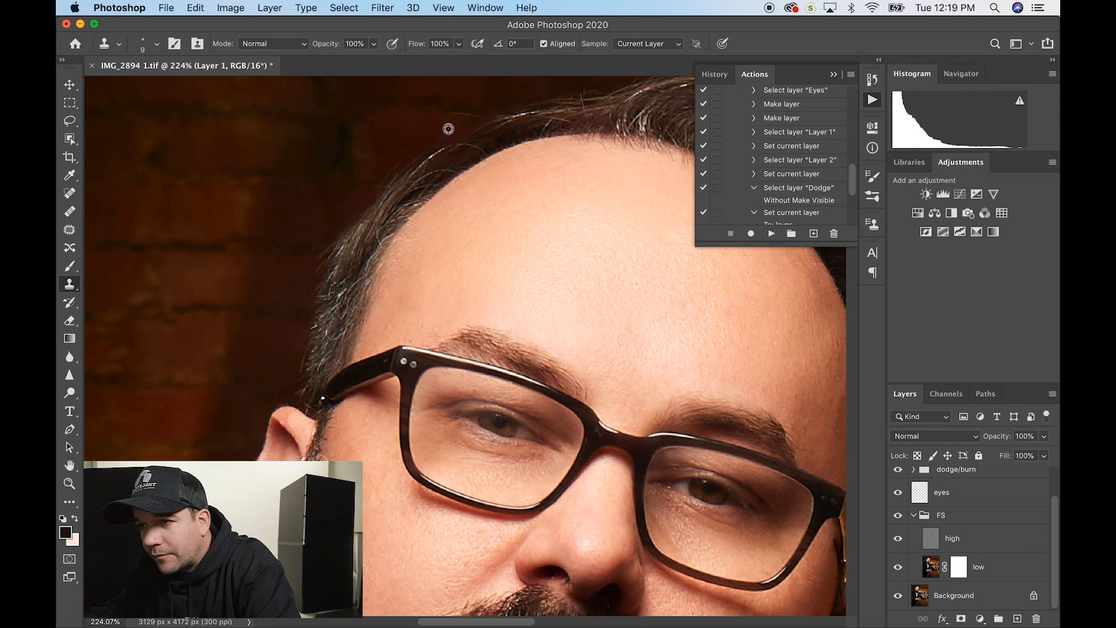
left_click_drag(472, 117, 444, 115)
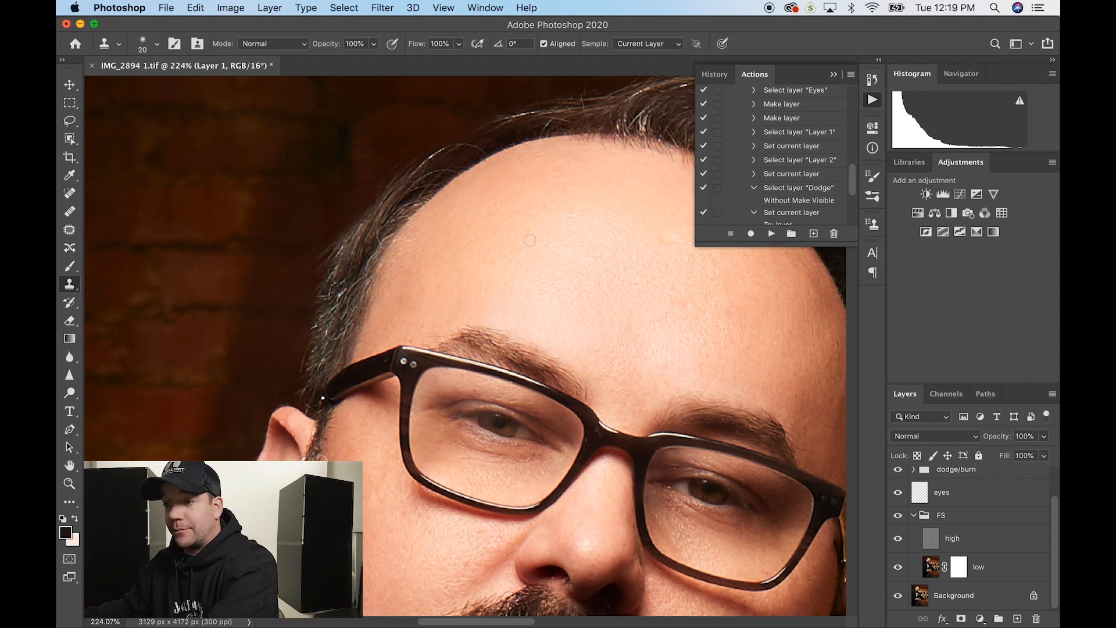
- Enlarge the clone brush to 40, then undo a misplaced forehead-skin stroke on the brick wall
key("bracketright")
key("bracketright")
left_click(626, 302, "alt")
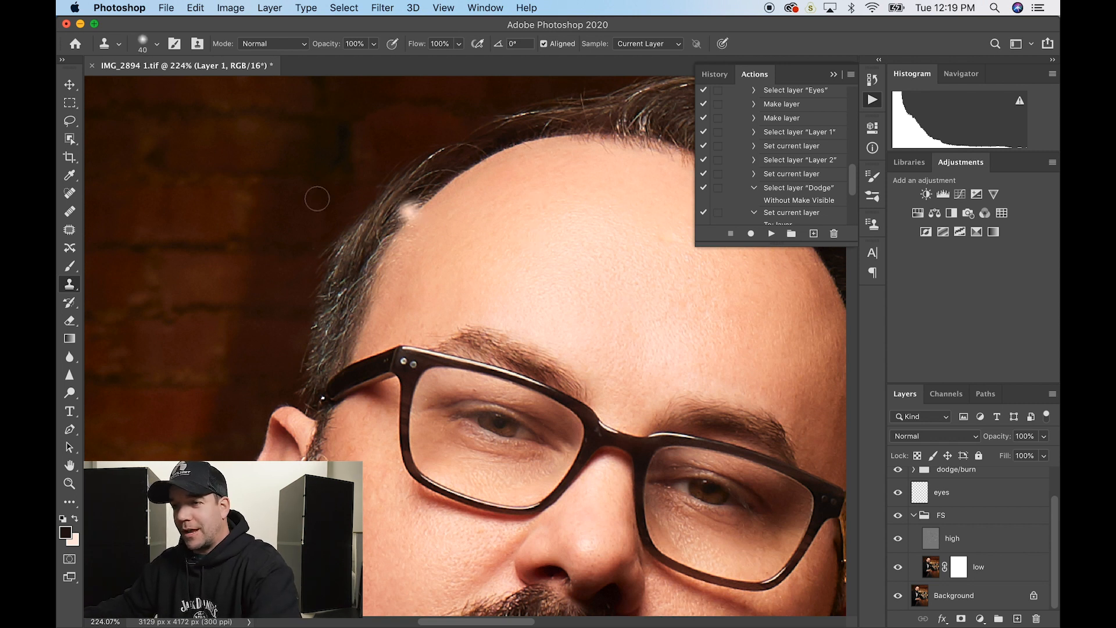
mouse_move(281, 166)
left_mouse_down()
mouse_move(242, 203)
mouse_move(223, 310)
left_mouse_up()
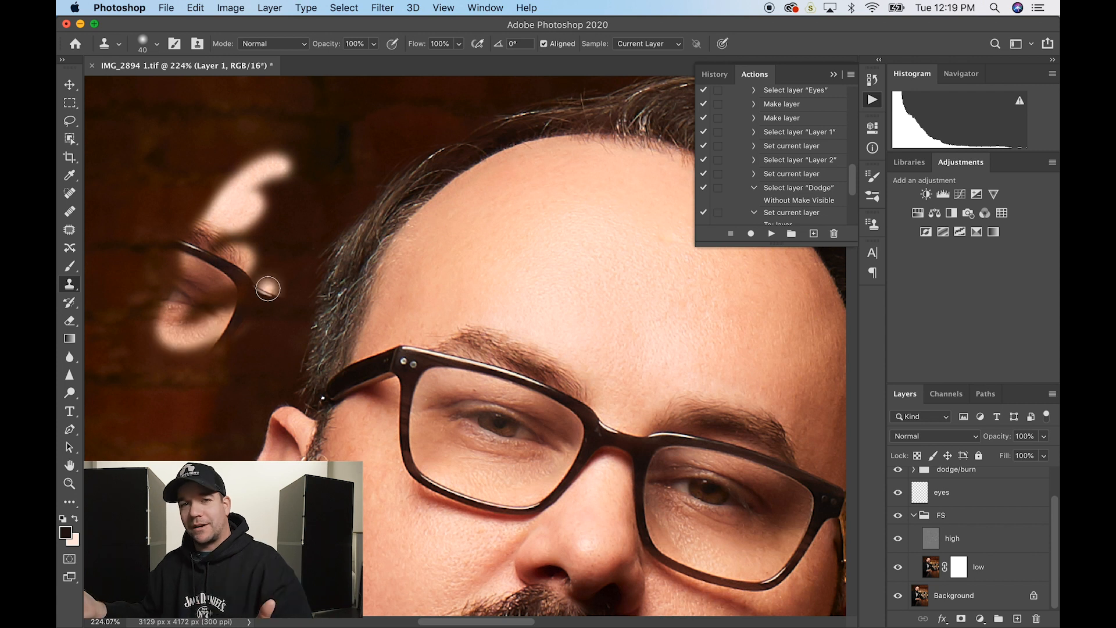
key("super+z")
left_click(268, 289)
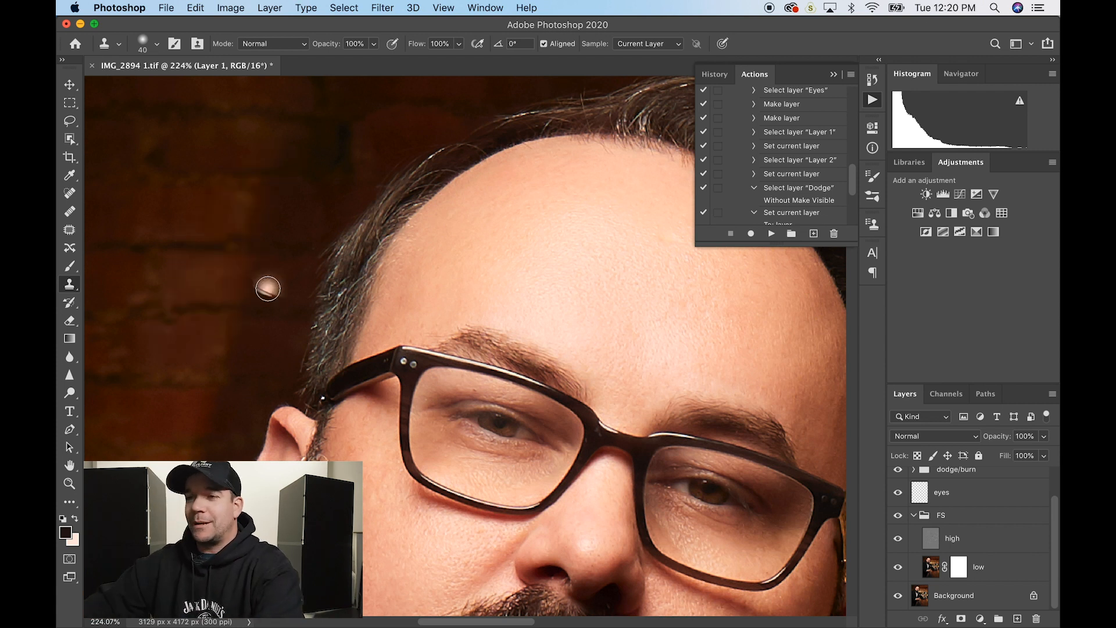
scroll(268, 289, "down", 2)
scroll(267, 289, "down", 10)
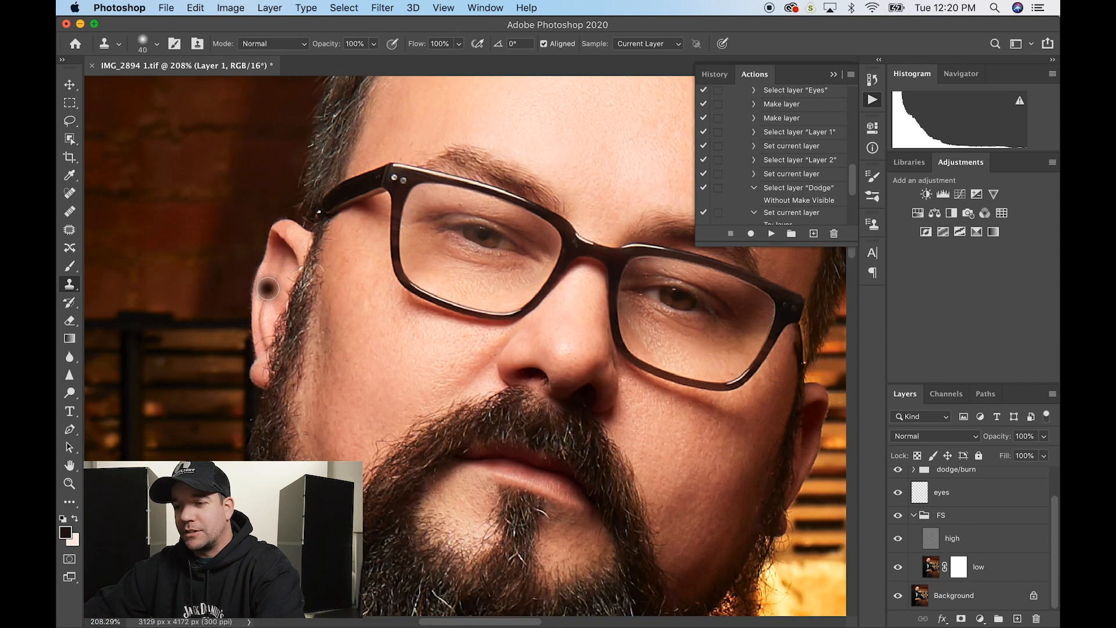
- Shrink the clone brush to 10 and start covering the white beard strand's top
scroll(268, 289, "down", 6)
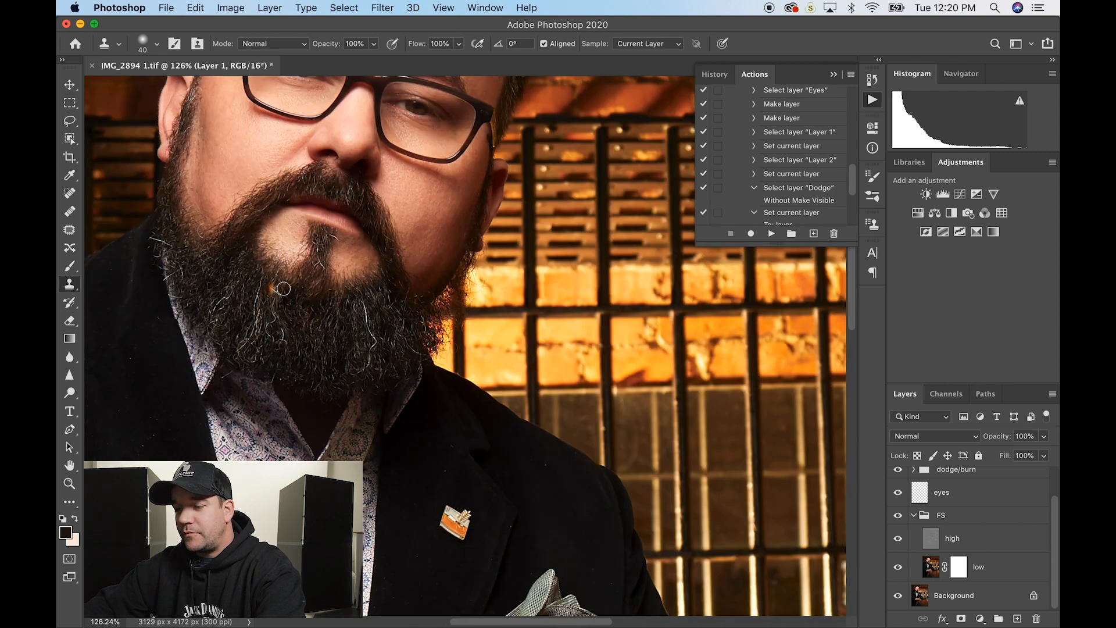
scroll(437, 341, "up", 6)
scroll(437, 341, "up", 5)
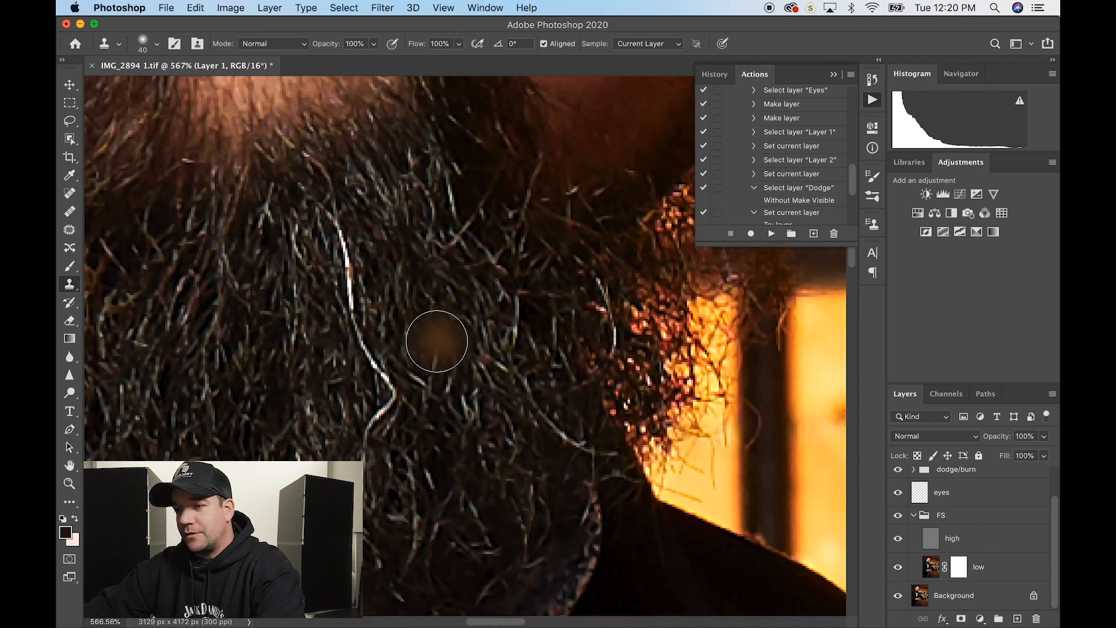
key("bracketleft")
key("bracketleft")
key("bracketleft")
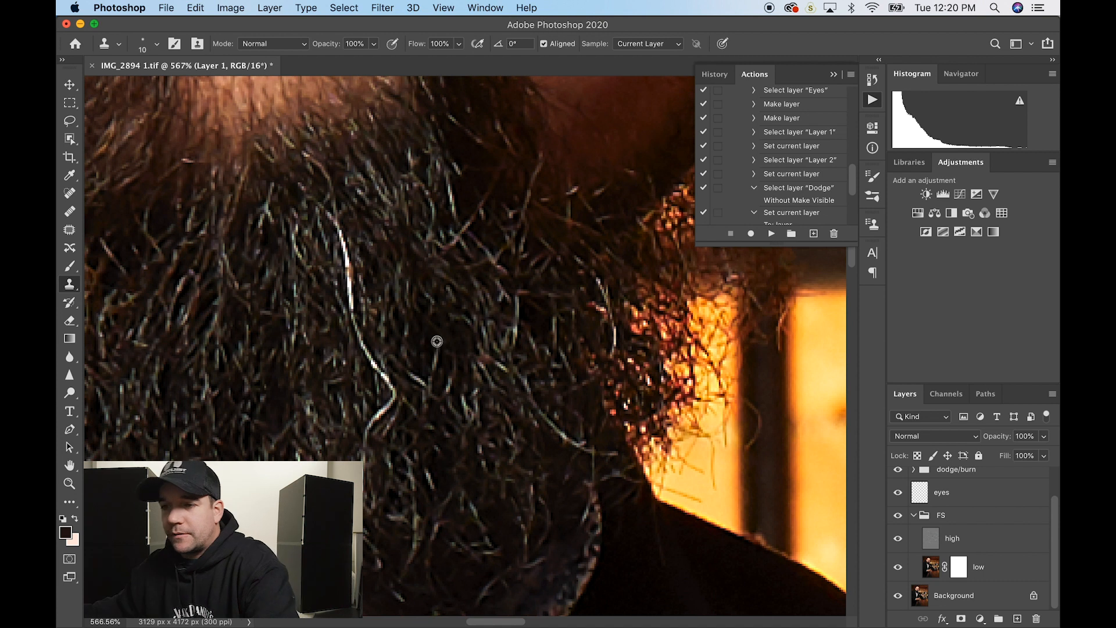
left_click_drag(336, 212, 372, 337)
left_click(321, 295, "alt")
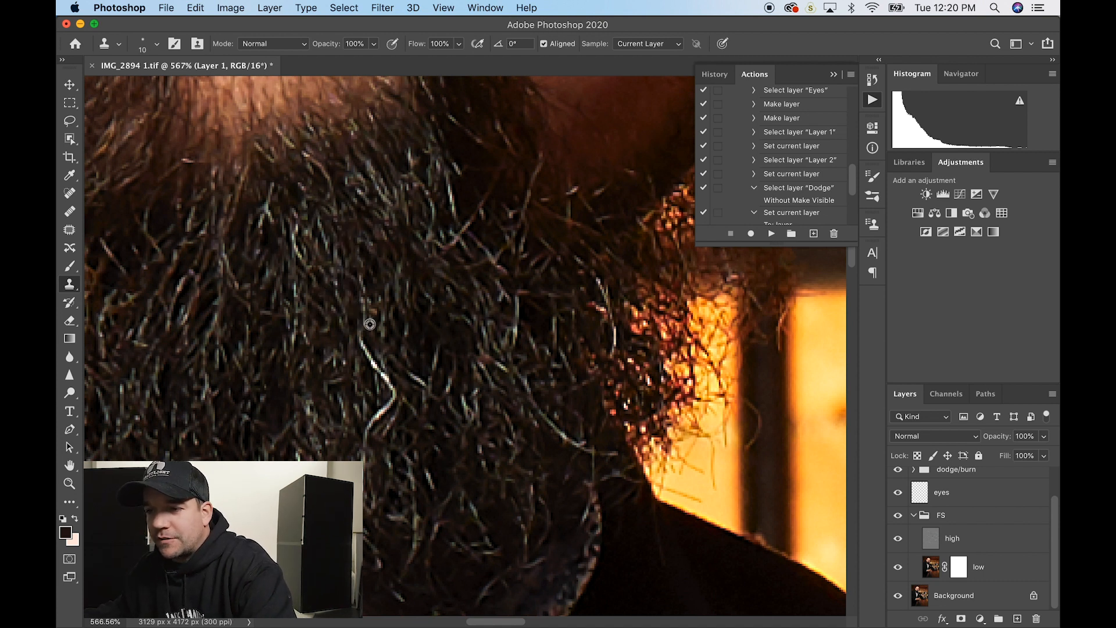
- Resample beard texture and cover the upper, diagonal and curved lower parts of the white strand
key("super+z")
left_click(329, 306, "alt")
left_click_drag(349, 270, 357, 324)
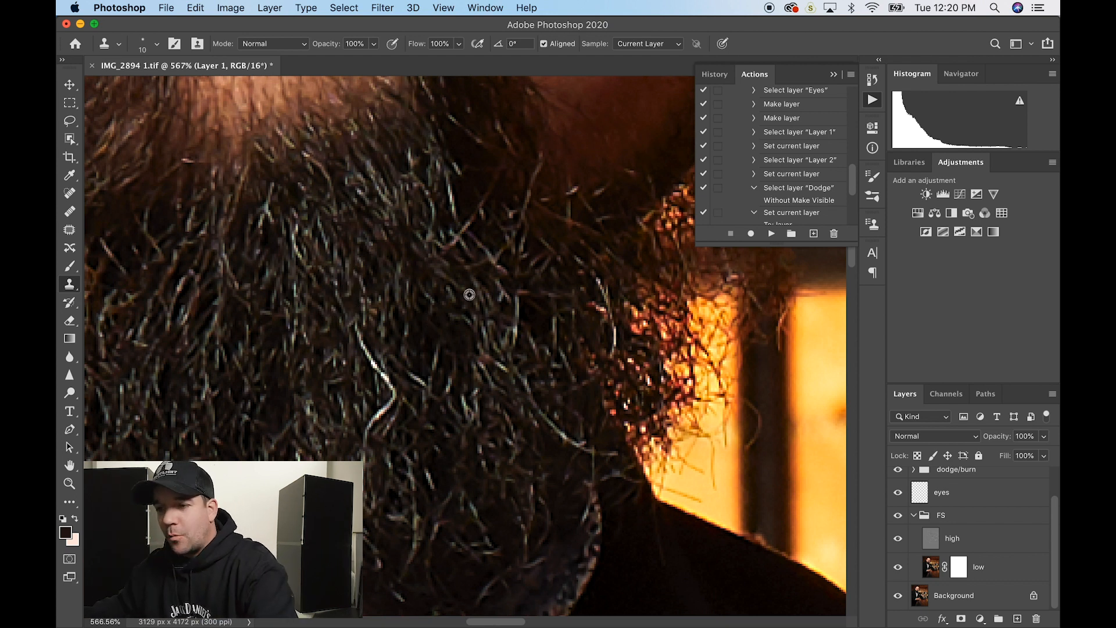
left_click_drag(359, 335, 398, 384)
left_click(352, 385, "alt")
left_click(402, 420, "alt")
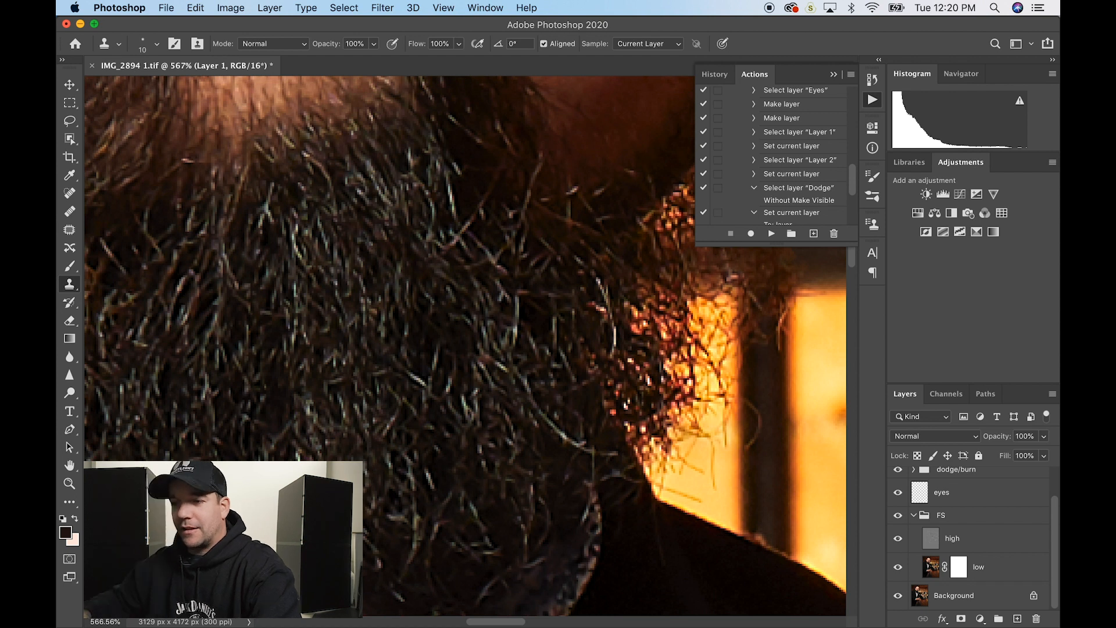
- Try cloning out light hairs below the lower lip, then undo those strokes
scroll(342, 498, "down", 8)
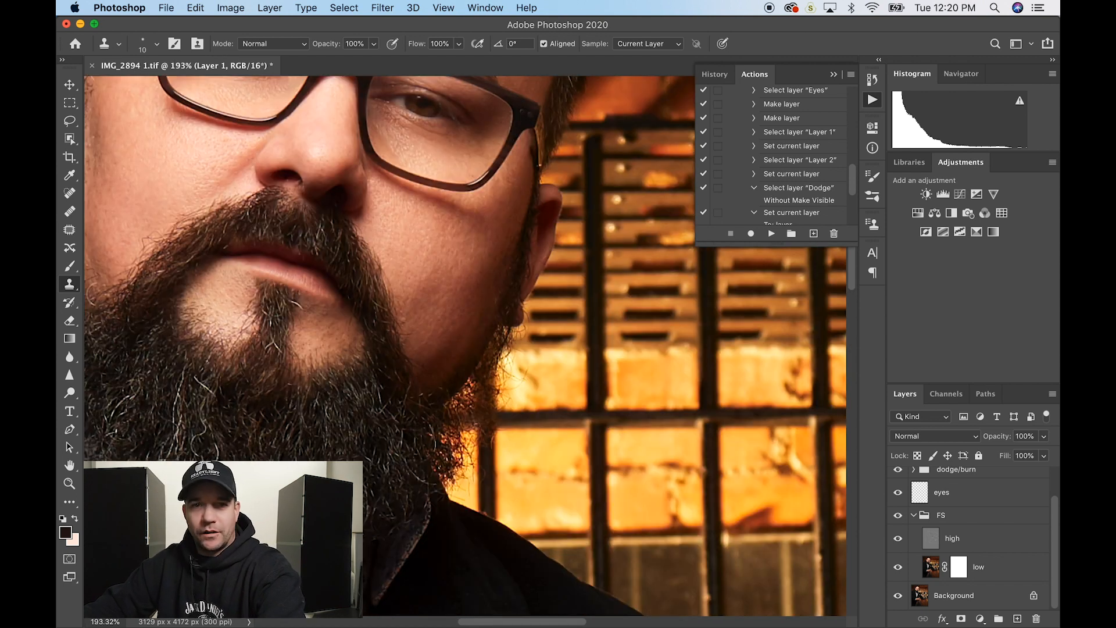
scroll(297, 524, "up", 4)
left_click_drag(233, 494, 360, 582)
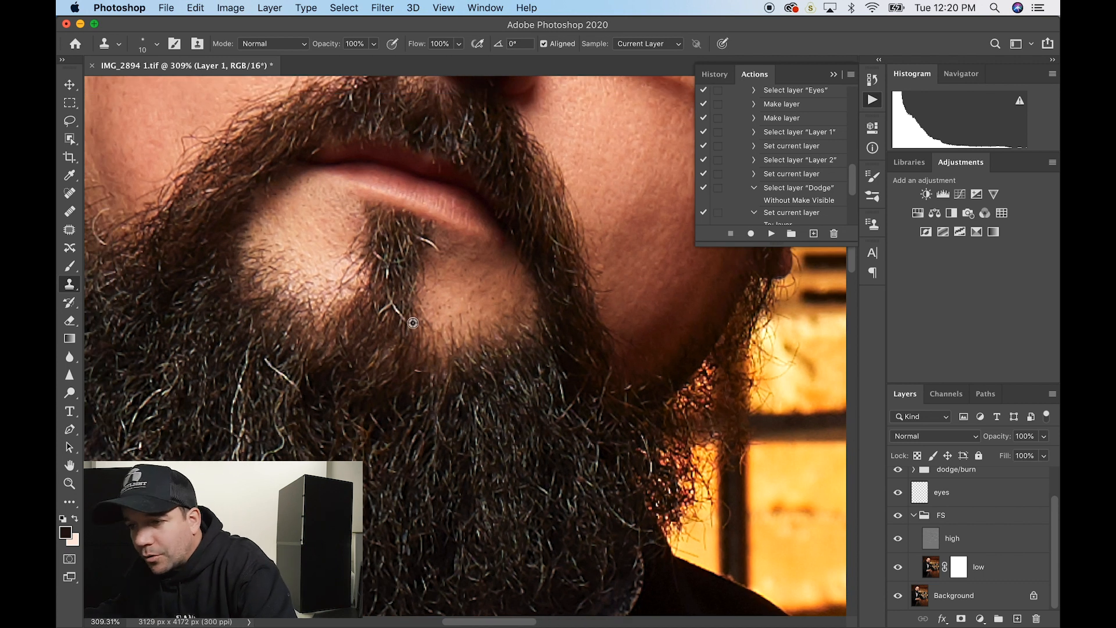
left_click(387, 332, "alt")
mouse_move(393, 306)
left_mouse_down()
mouse_move(405, 319)
mouse_move(376, 315)
left_mouse_up()
left_click(388, 323, "alt")
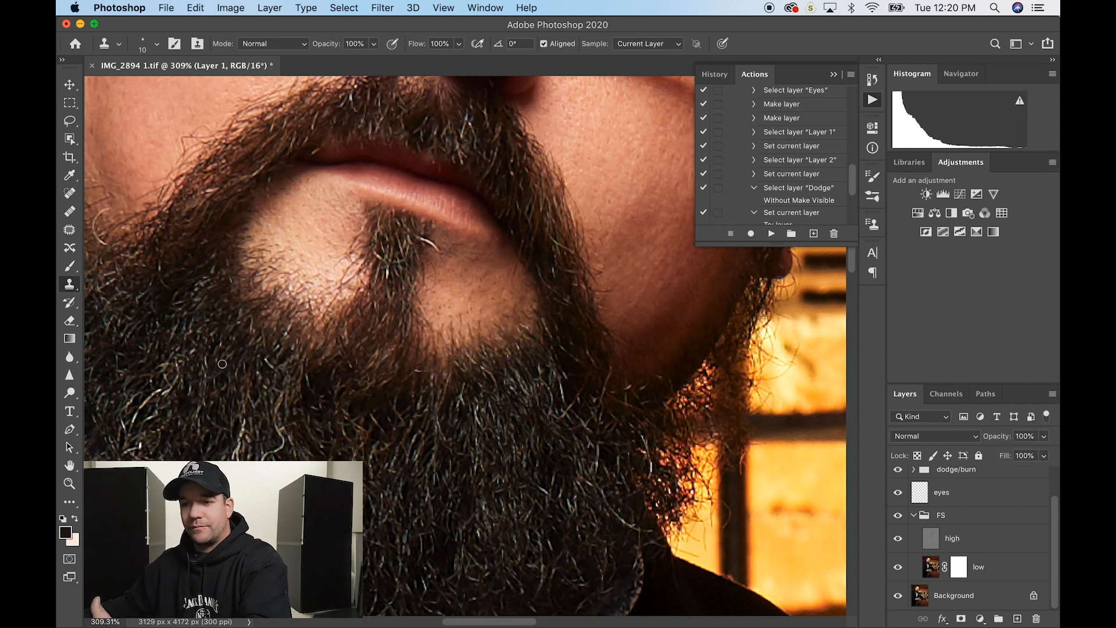
key("super+z")
key("super+z")
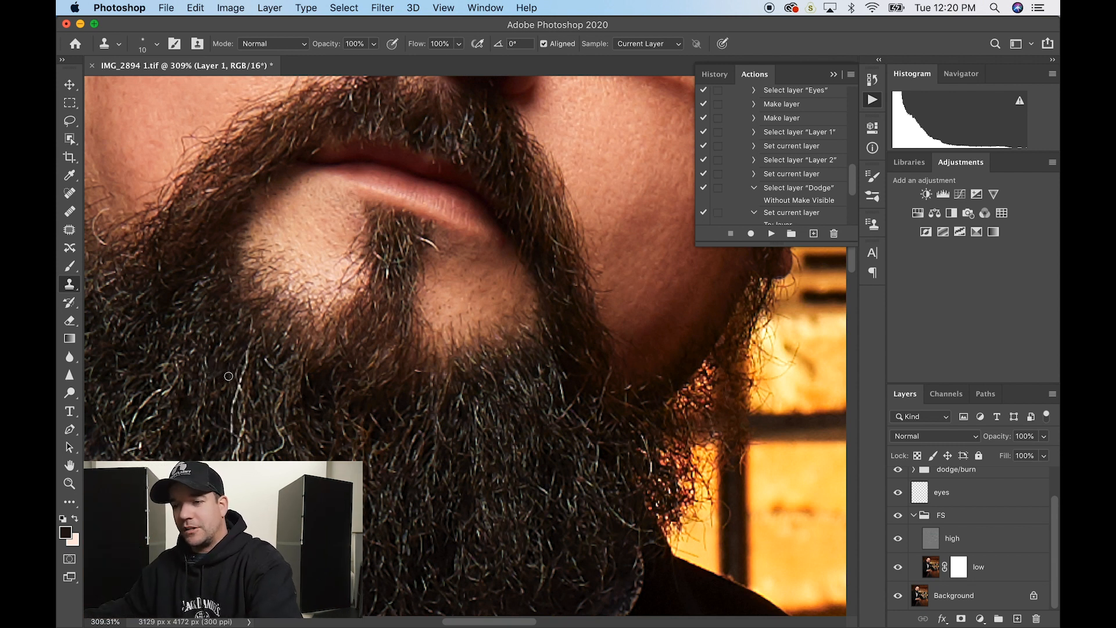
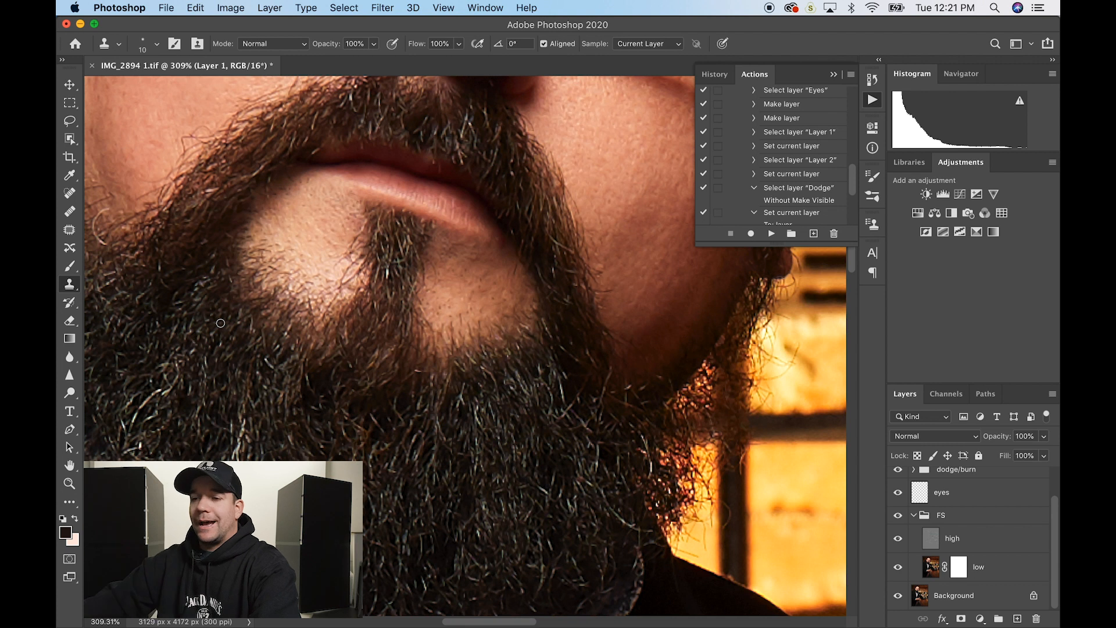
- Clone out the curly stray hair on the beard's edge, comparing it with undo and redo
scroll(220, 323, "left", 5)
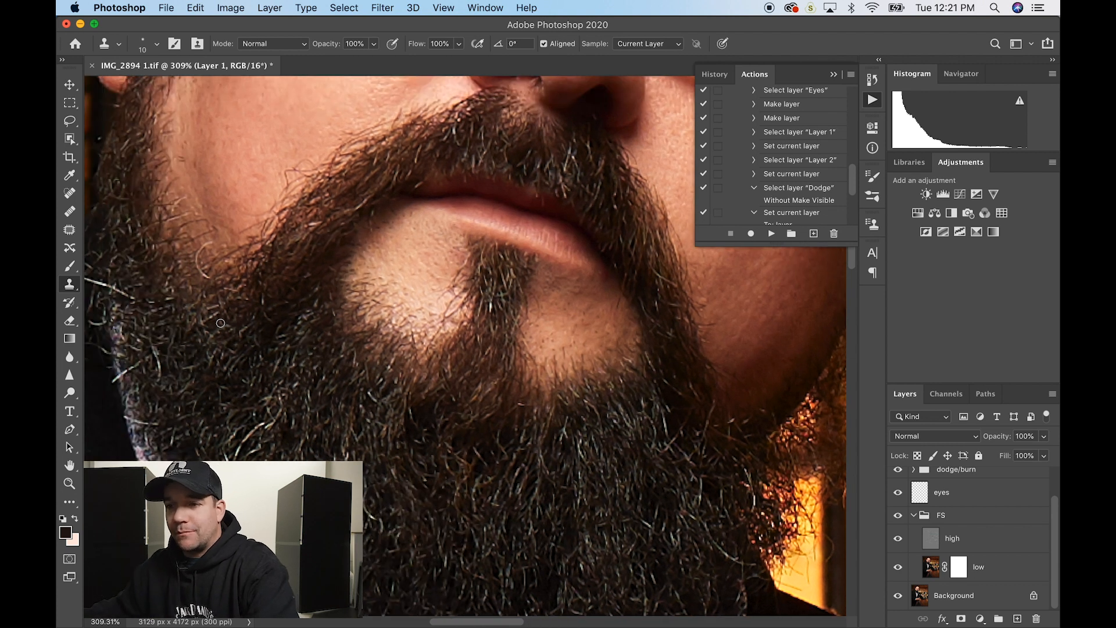
left_click_drag(209, 243, 205, 256)
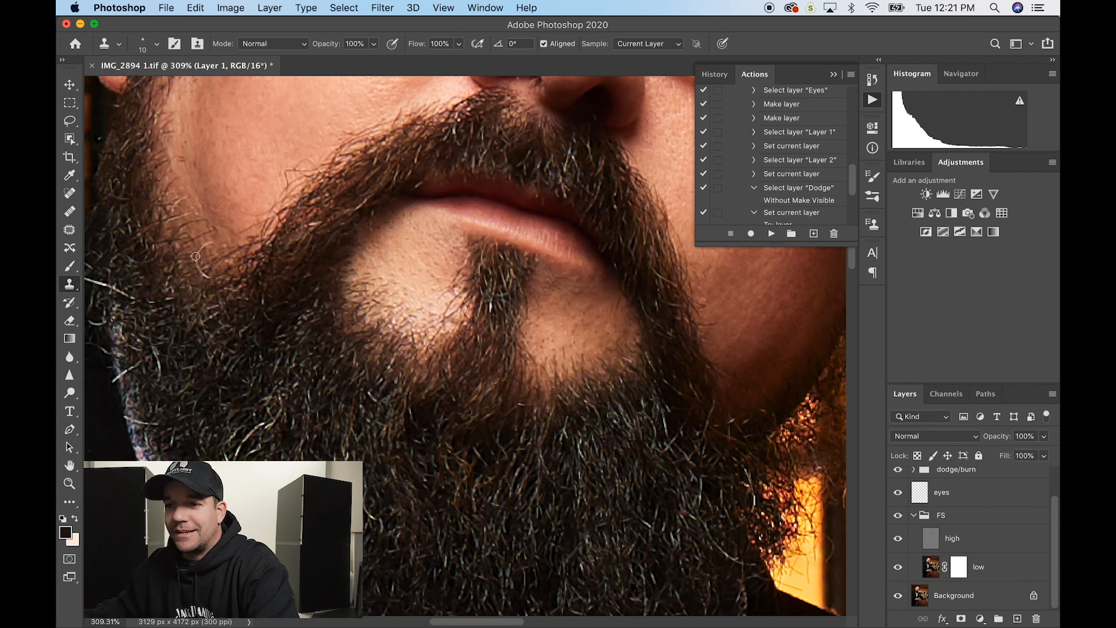
key("super+z")
key("super+z")
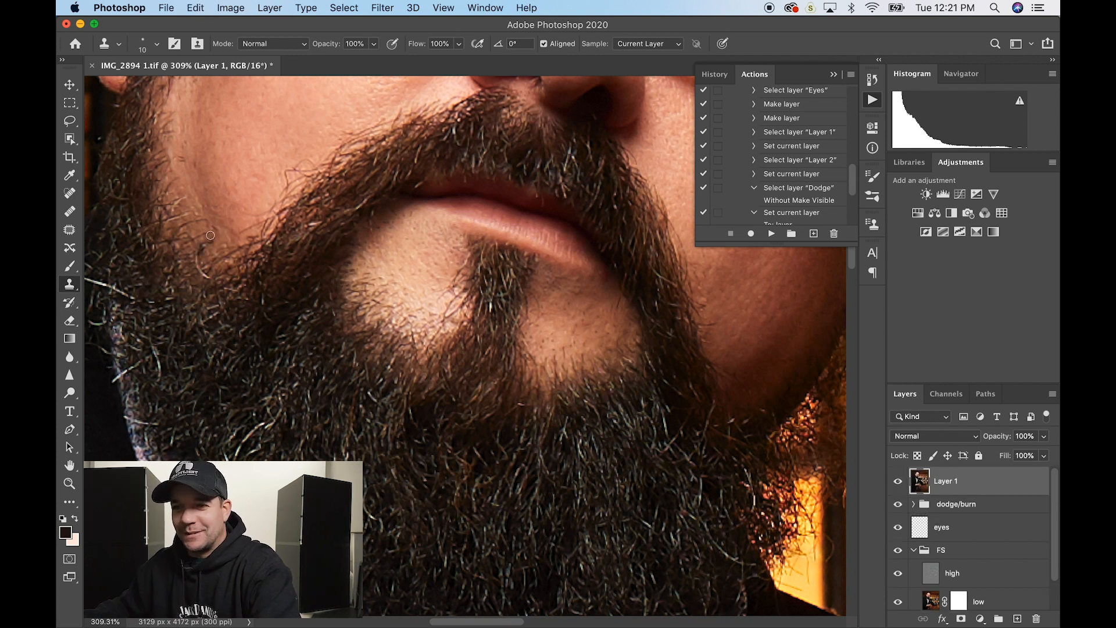
key("super+z")
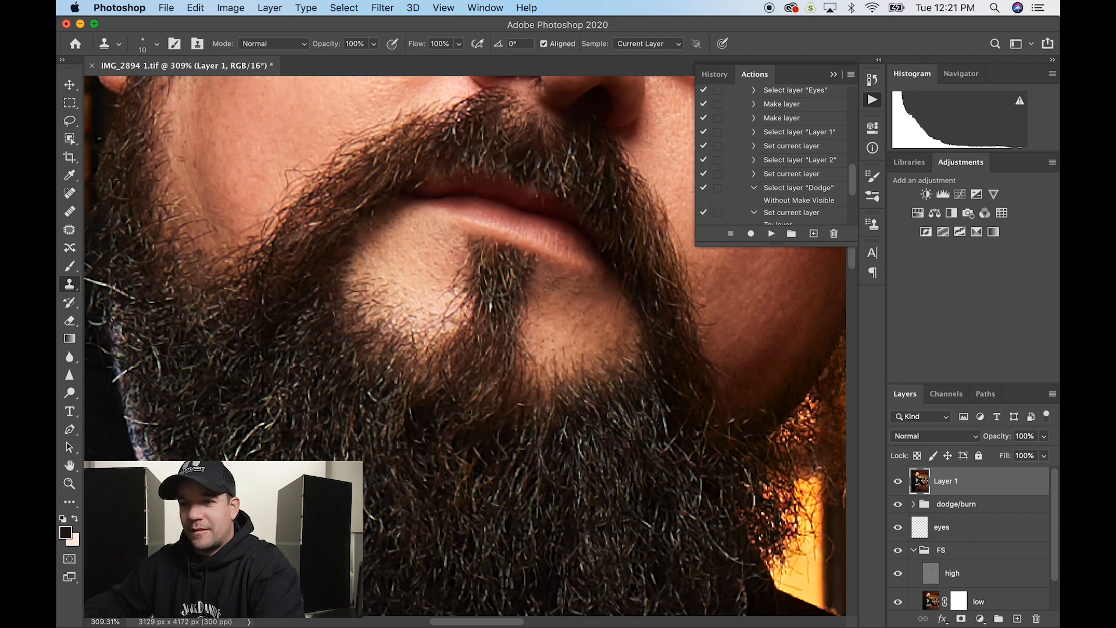
- Clone away another stray hair on the beard's edge and save IMG_2894 1.tif as TIFF
scroll(233, 291, "left", 4)
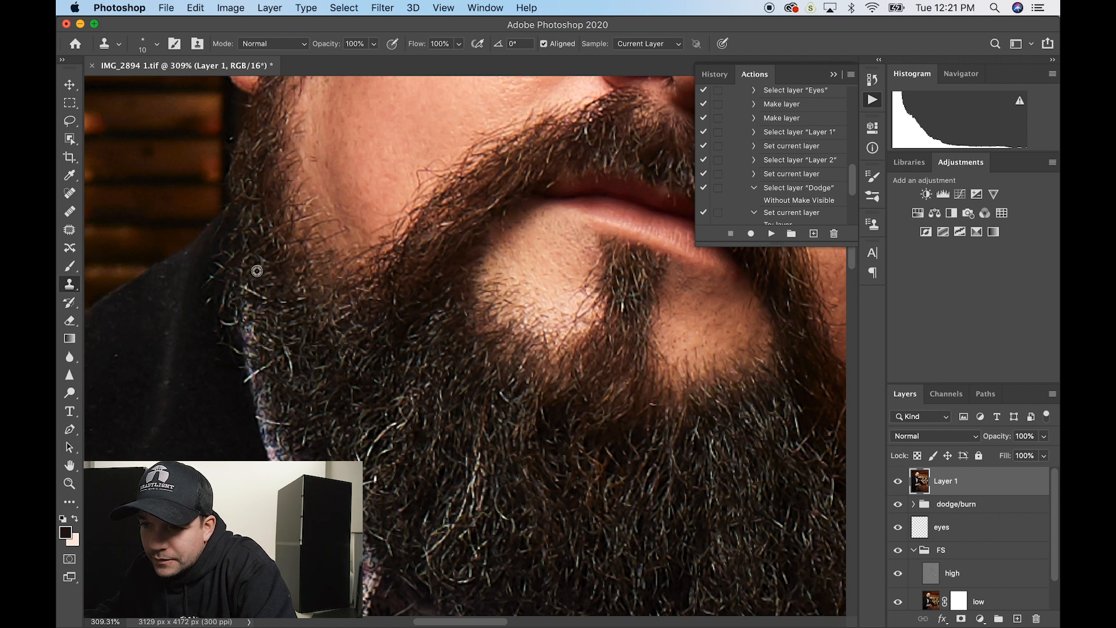
left_click(219, 284, "alt")
left_click(212, 277)
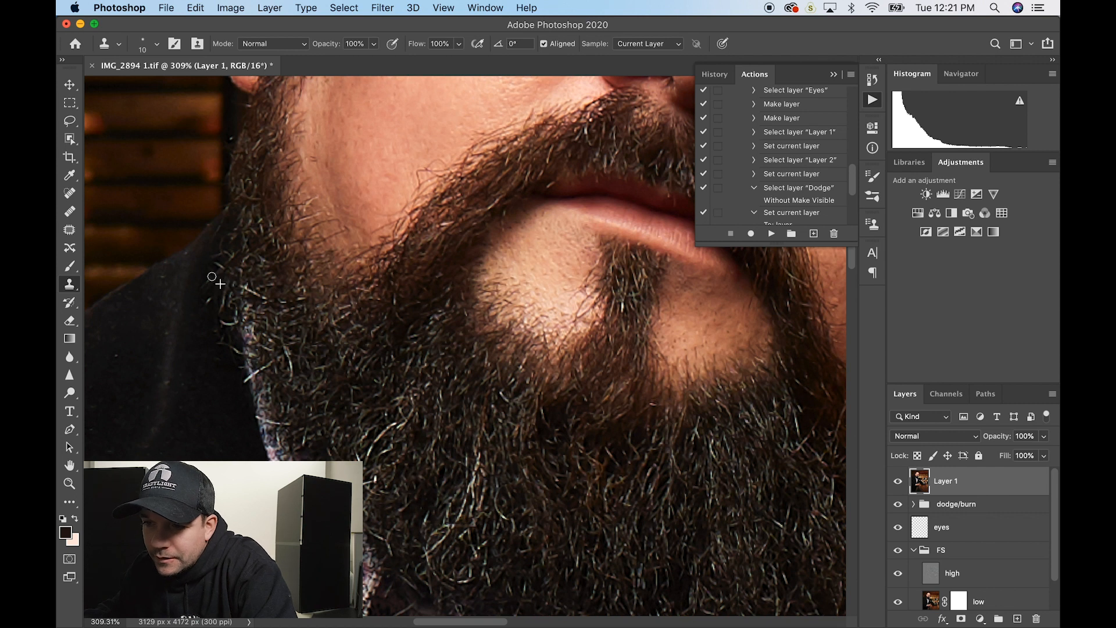
left_click(232, 333, "alt")
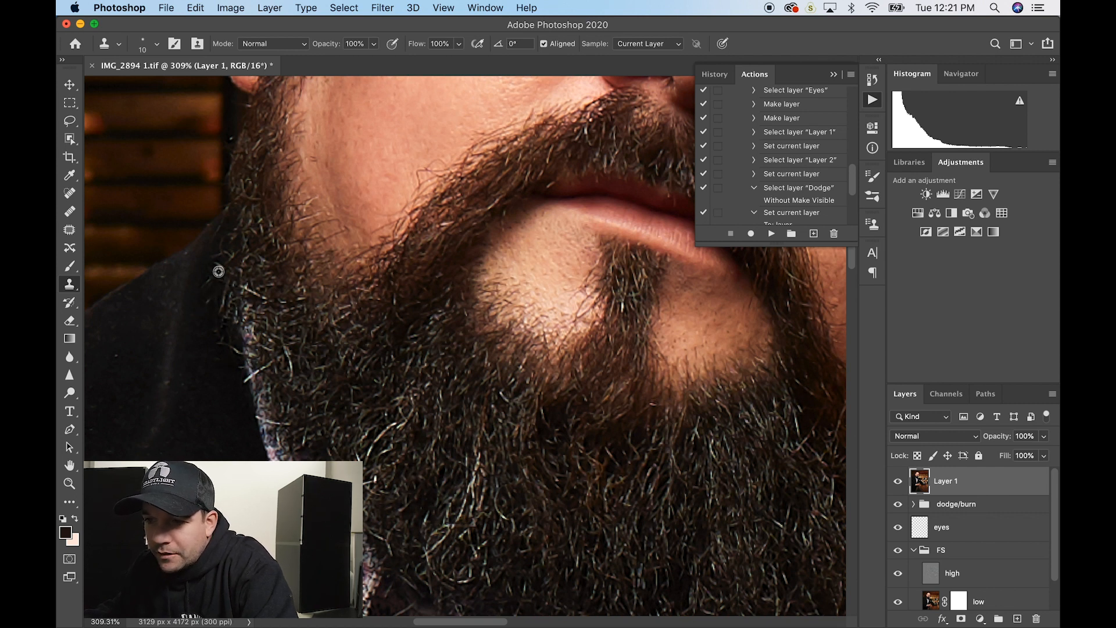
scroll(235, 269, "down", 2)
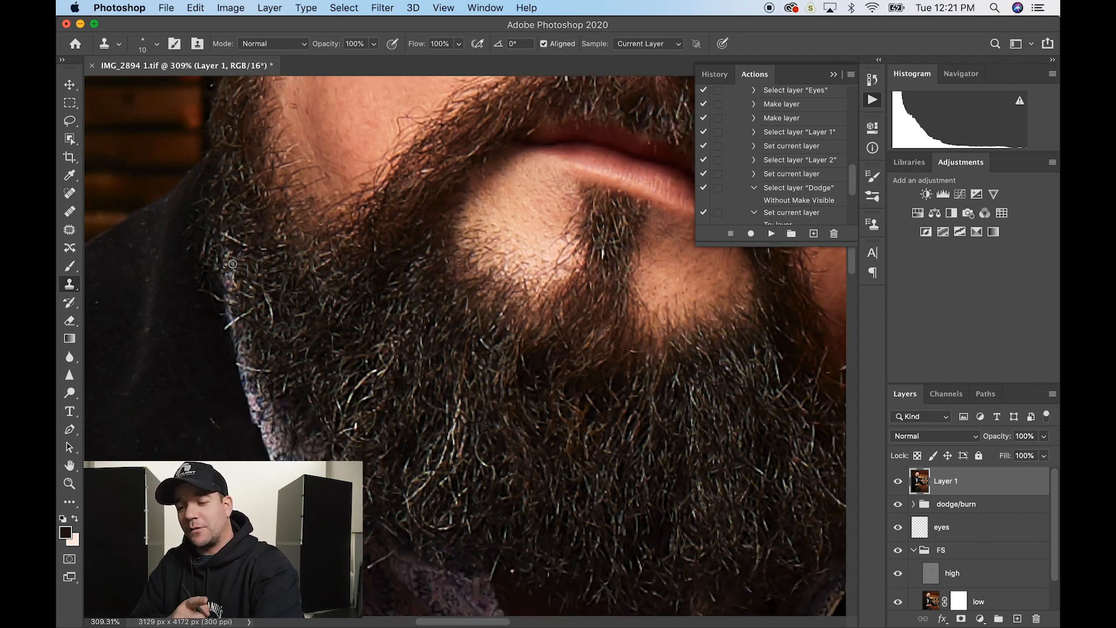
key("super+s")
key("Return")
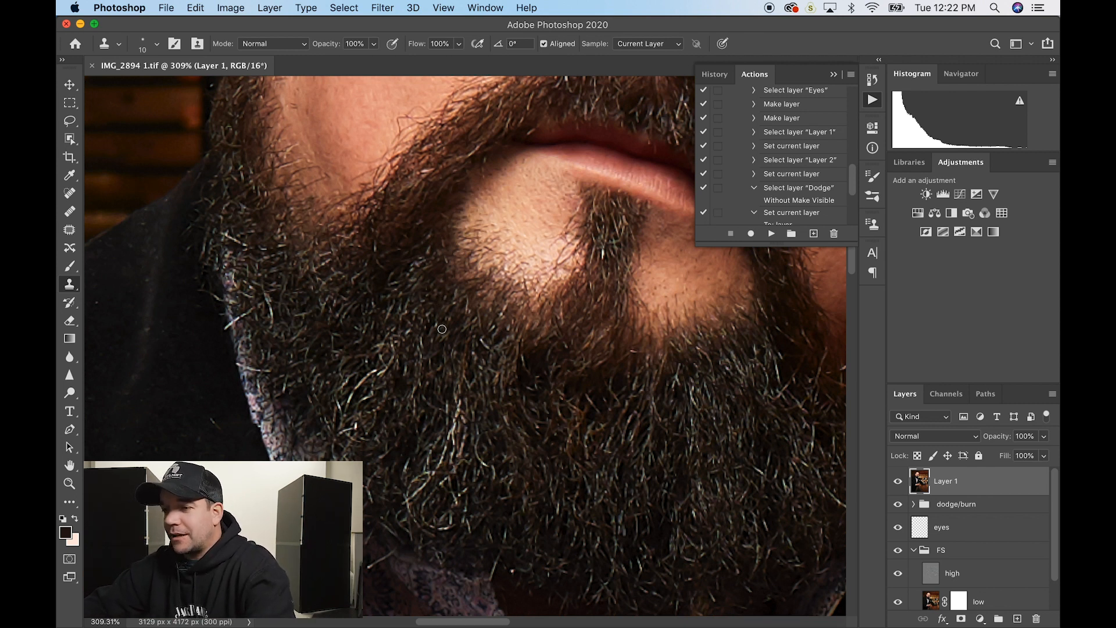
scroll(442, 329, "down", 6)
scroll(442, 329, "up", 3)
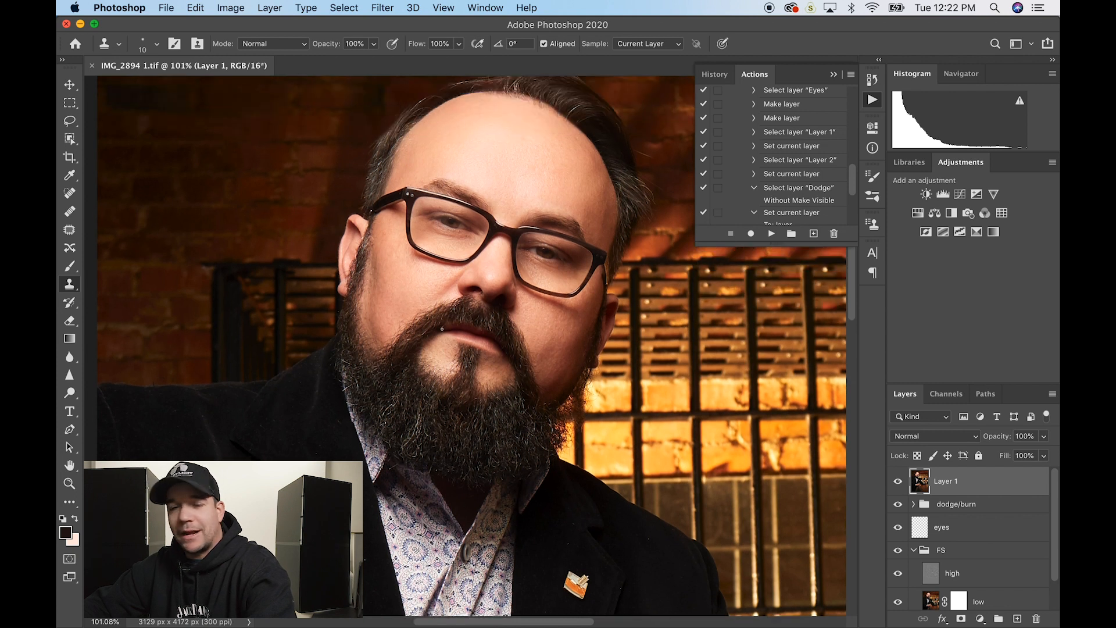
scroll(430, 357, "up", 5)
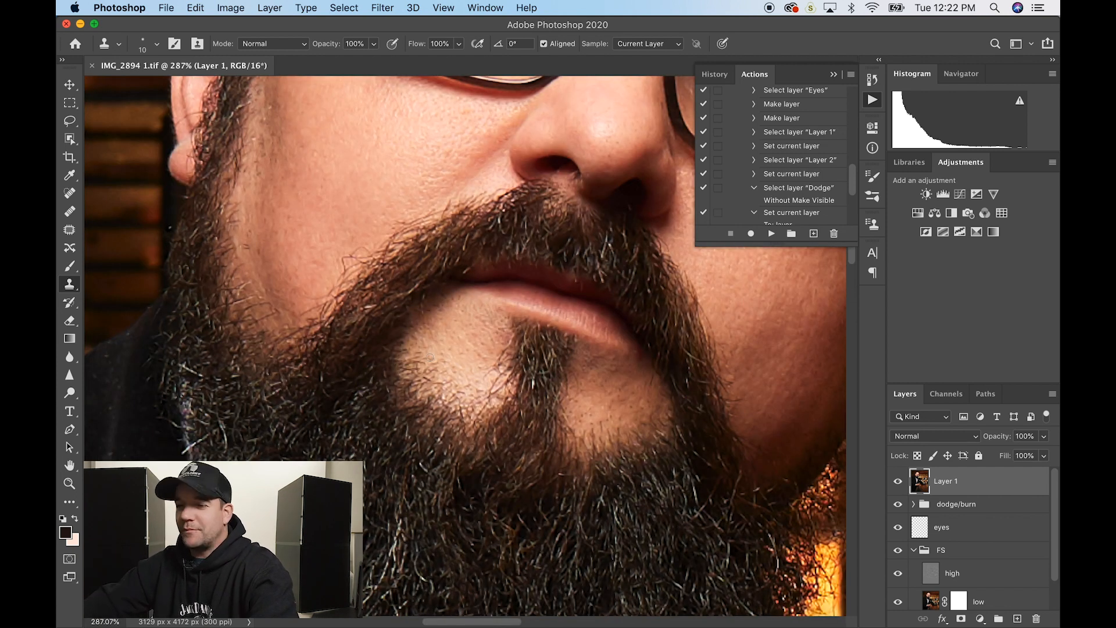
scroll(430, 357, "down", 5)
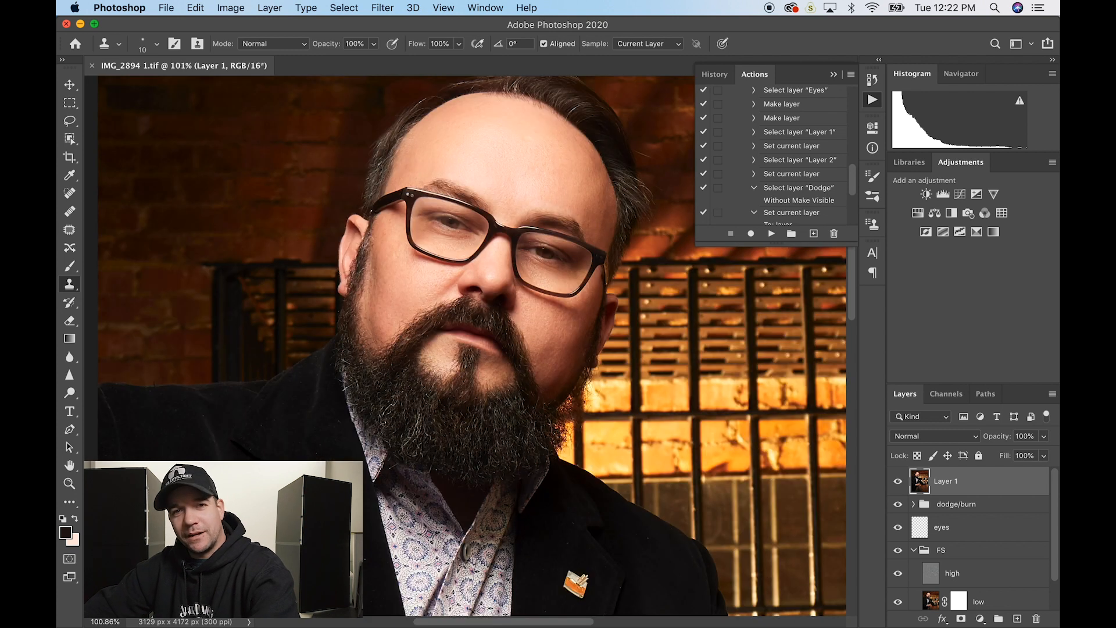
scroll(422, 353, "down", 4)
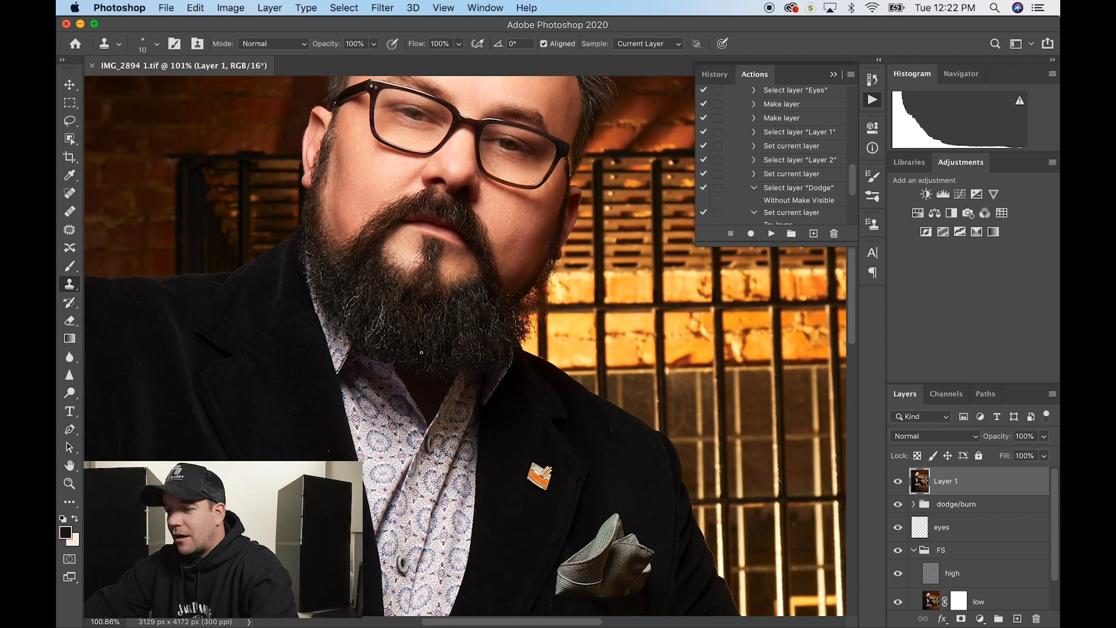
scroll(299, 379, "up", 3)
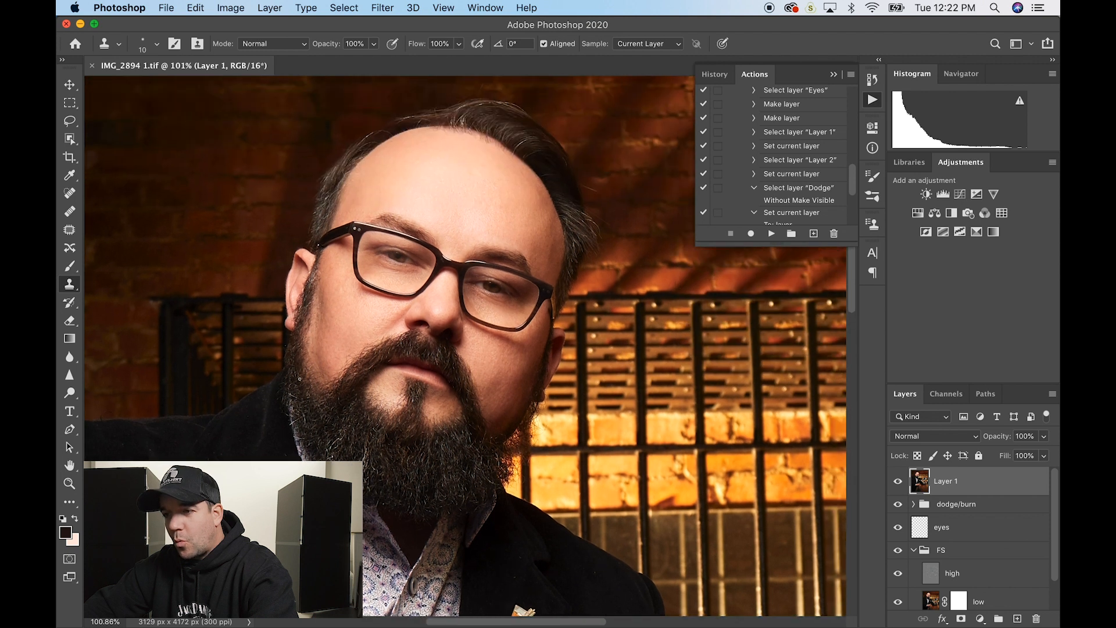
scroll(379, 328, "up", 5)
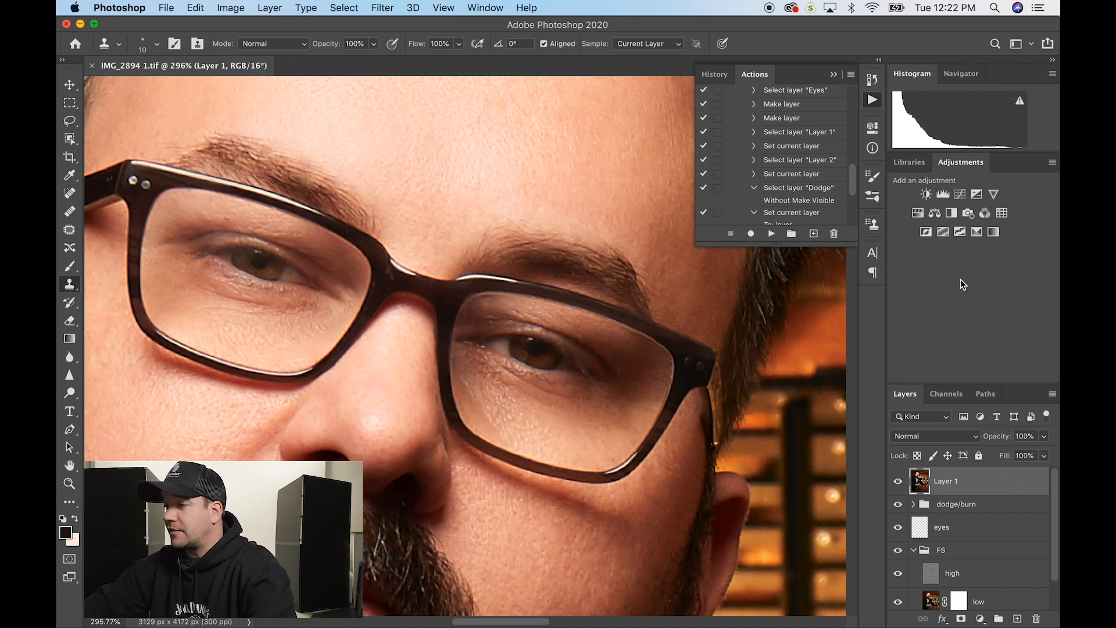
- Add a default Curves 1 adjustment layer, glancing at the workspace menu without changes
left_click(959, 197)
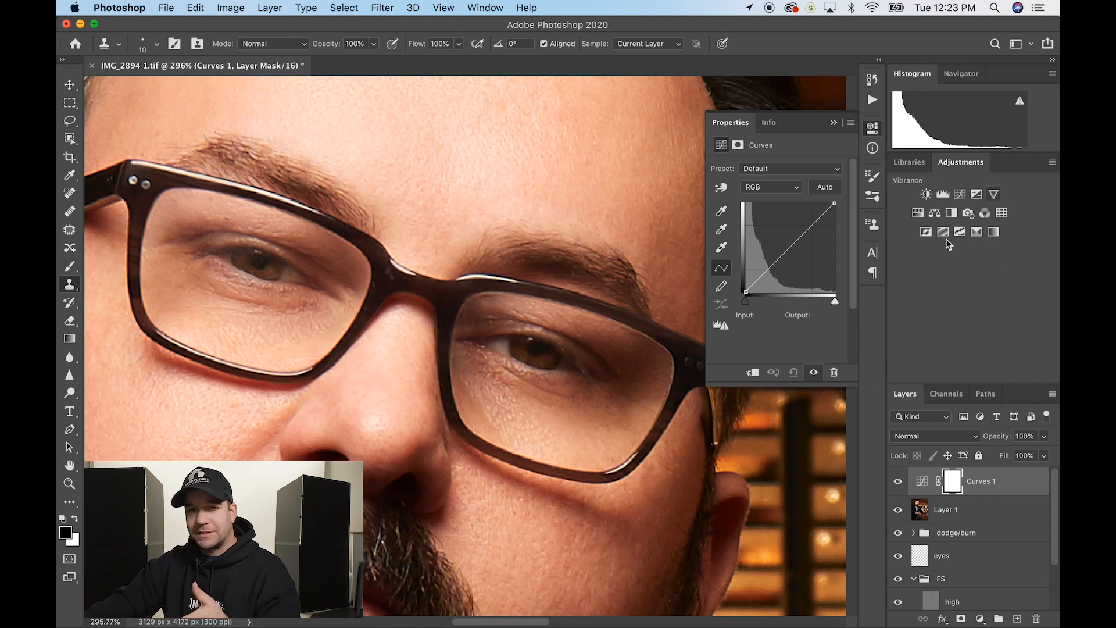
left_click(483, 7)
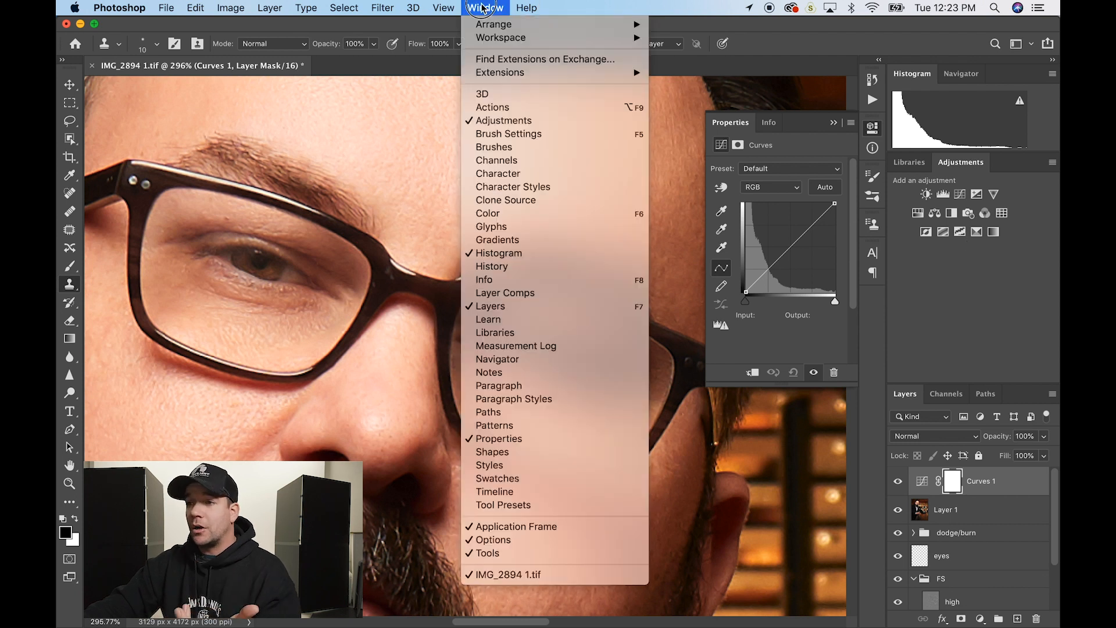
mouse_move(490, 38)
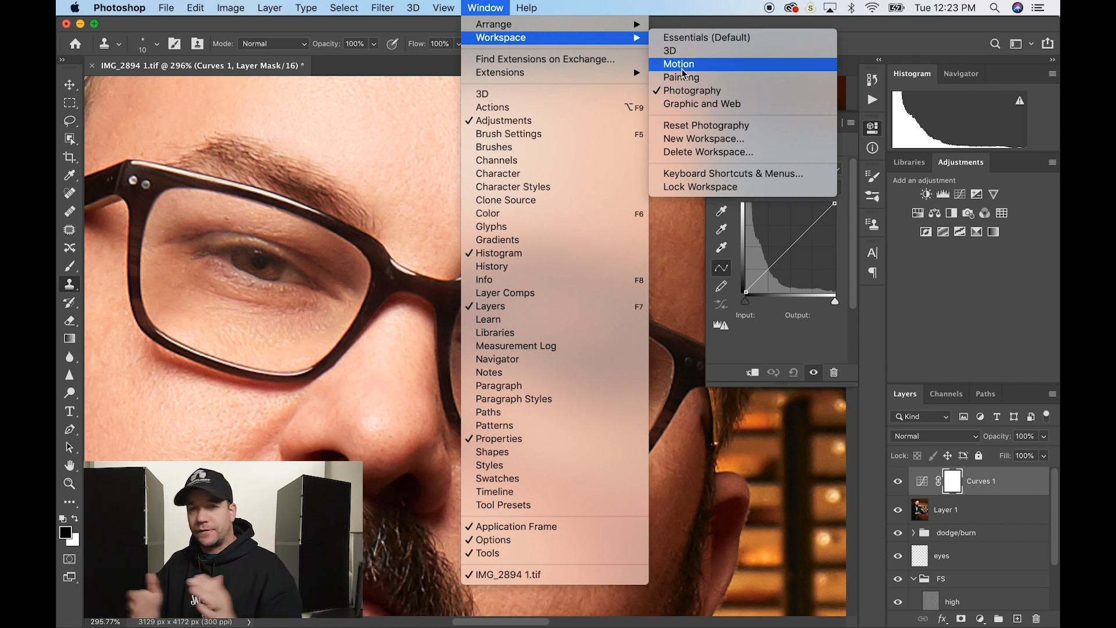
left_click(1014, 320)
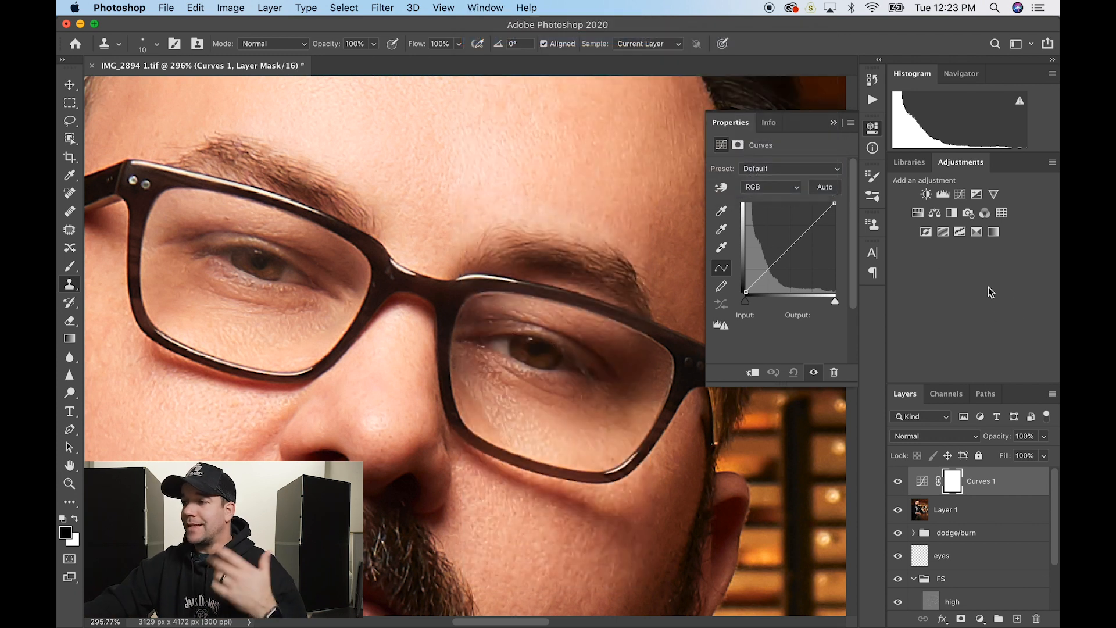
- Return from Libraries to Adjustments and target Curves 1's curve settings rather than its mask
left_click(911, 166)
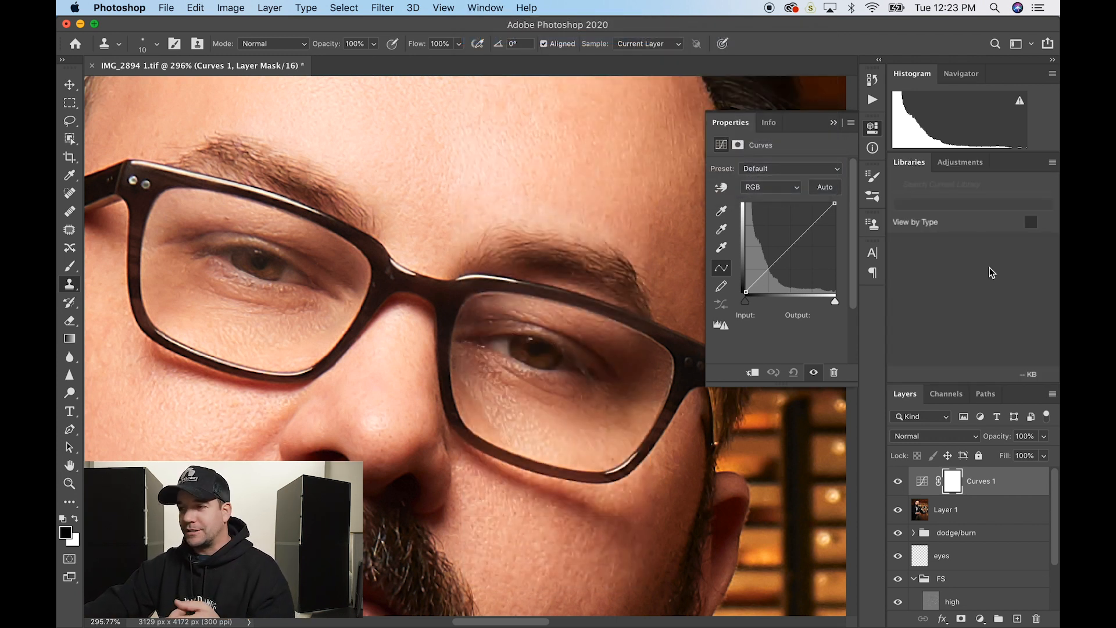
left_click(960, 163)
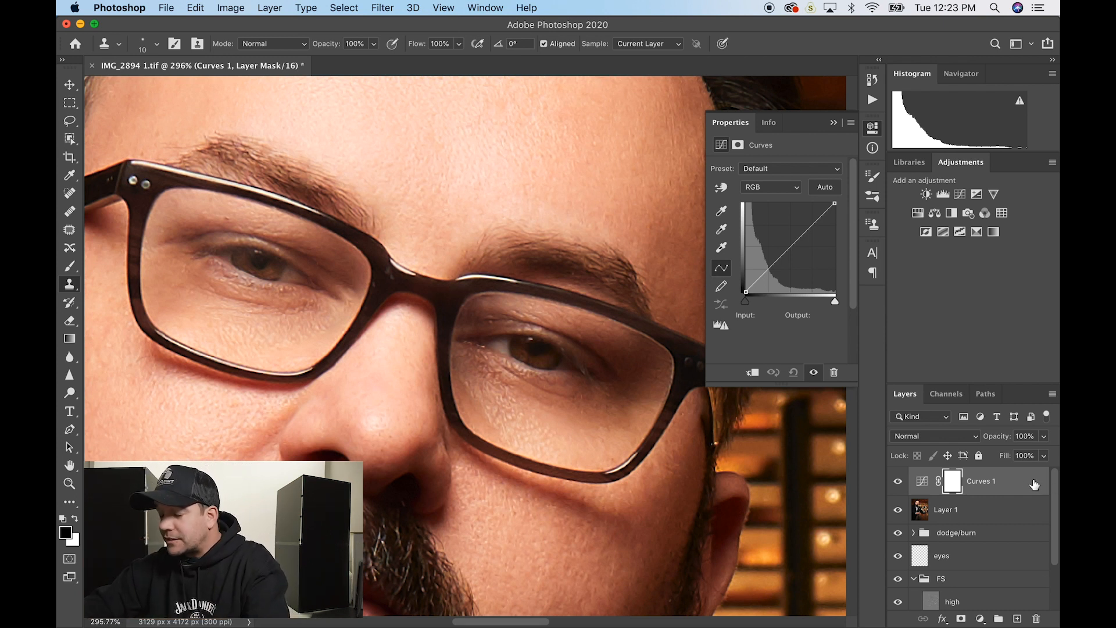
left_click(1029, 484)
left_click(950, 485)
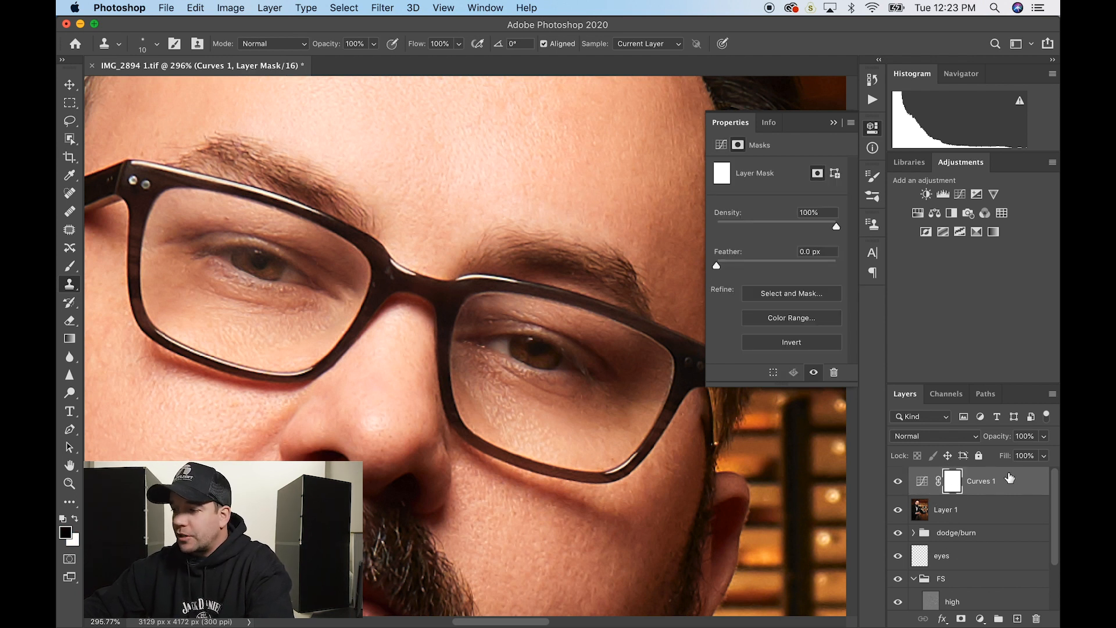
left_click(1016, 483)
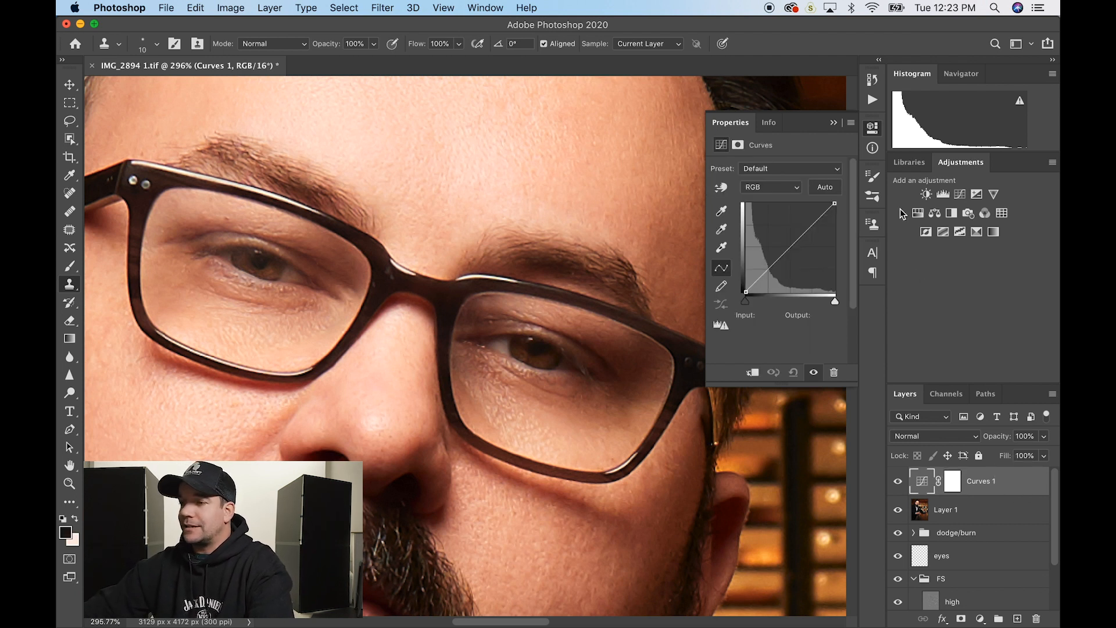
- Set a cheek skin-tone (c39178) shadow target, sample the cheek for the curve, and invert the mask to black
double_click(722, 212)
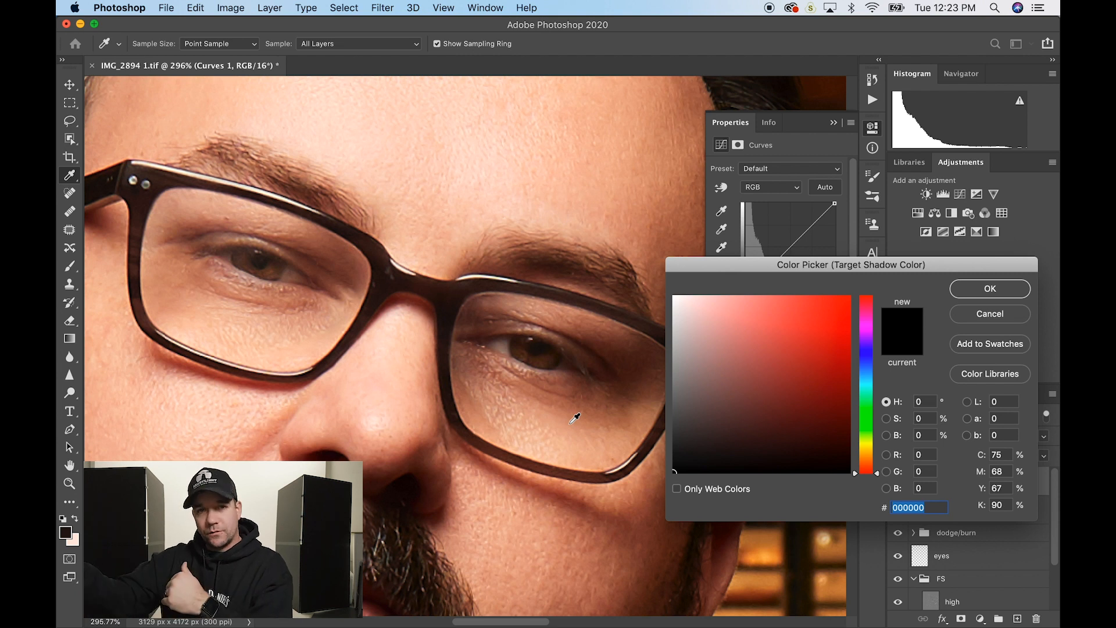
left_click(571, 423)
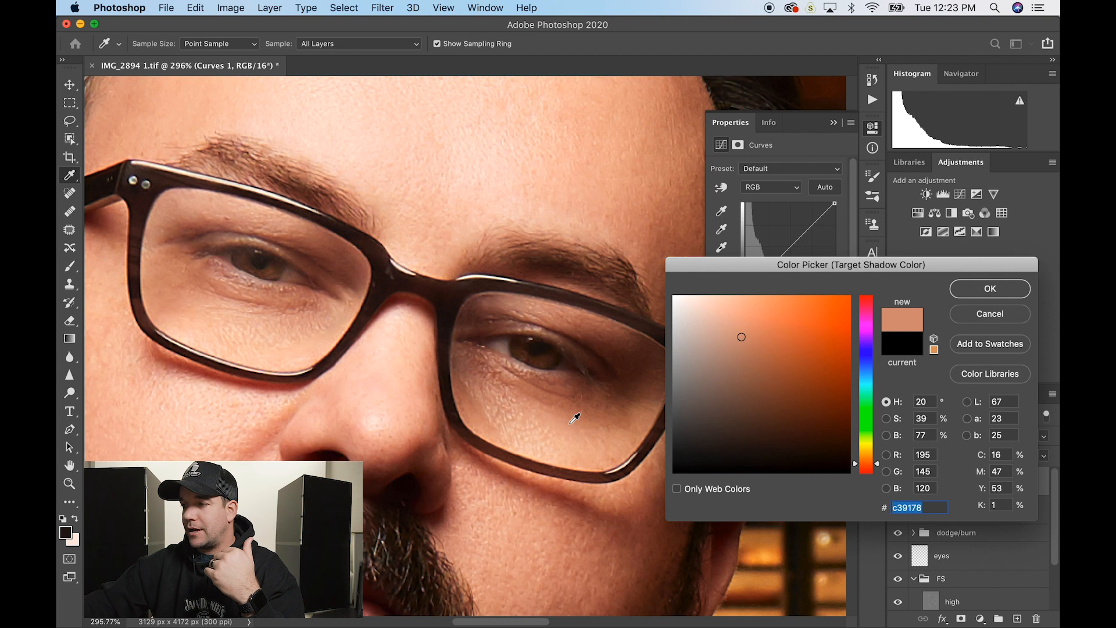
key("Return")
key("Return")
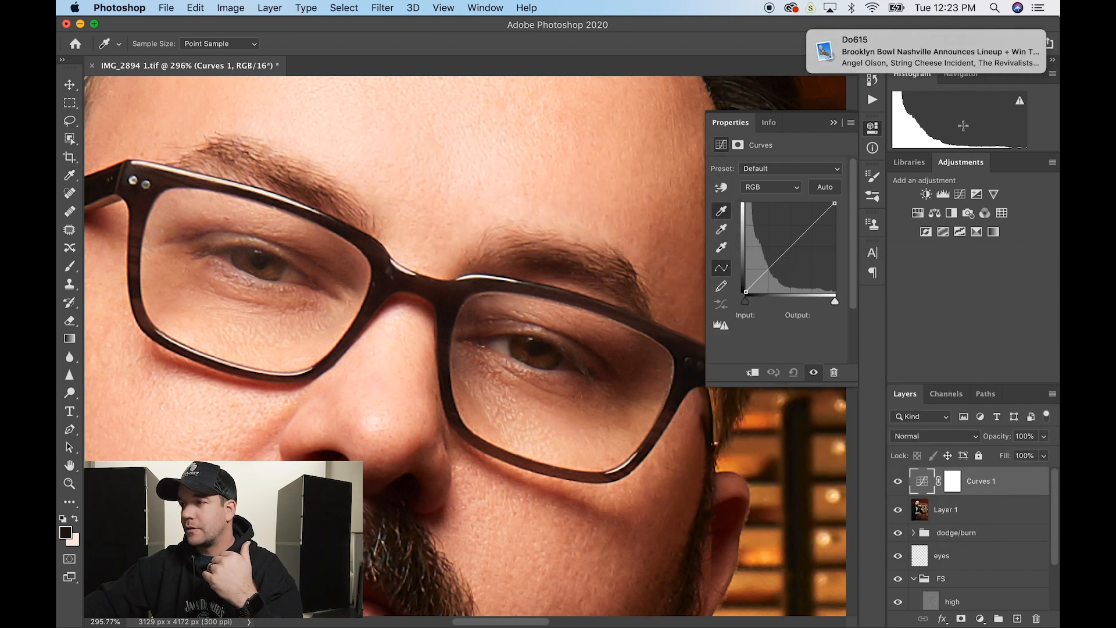
left_click(1030, 42)
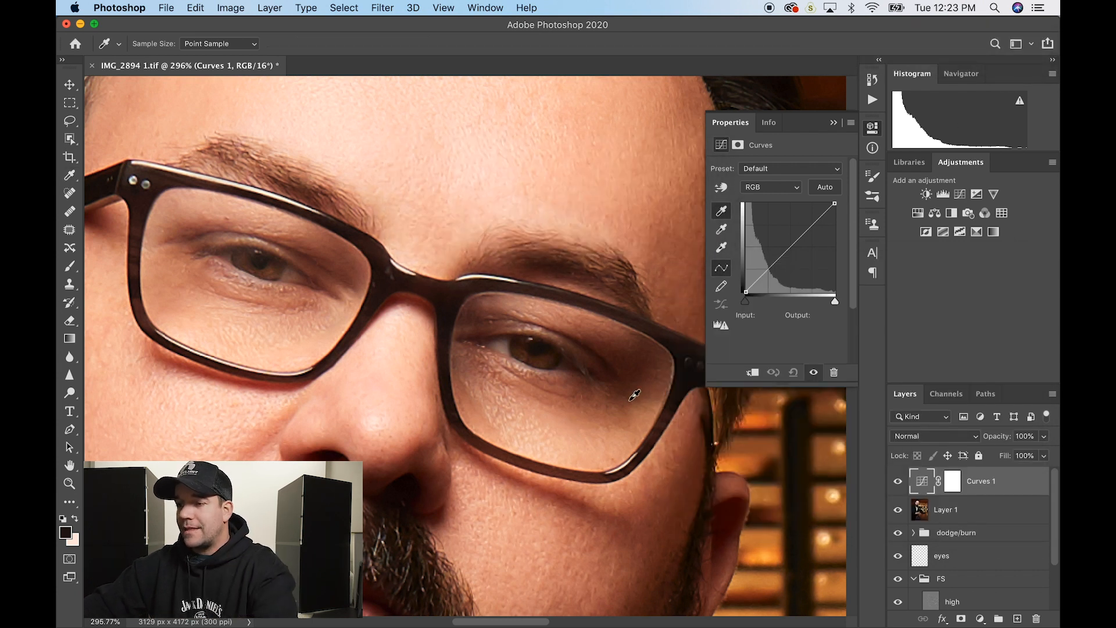
left_click(598, 404)
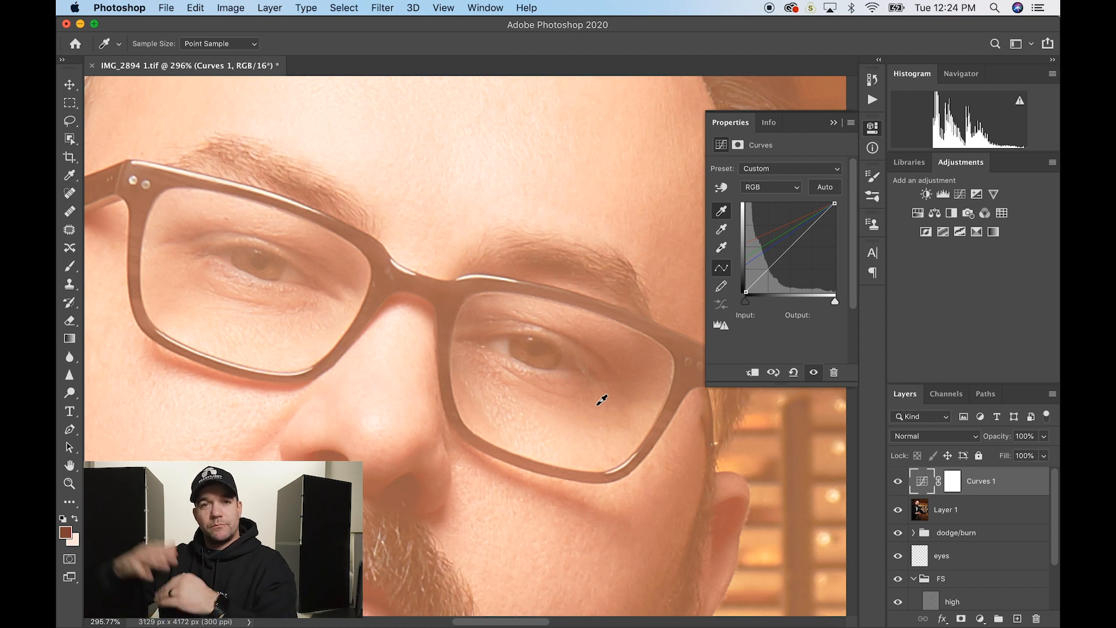
left_click(953, 486)
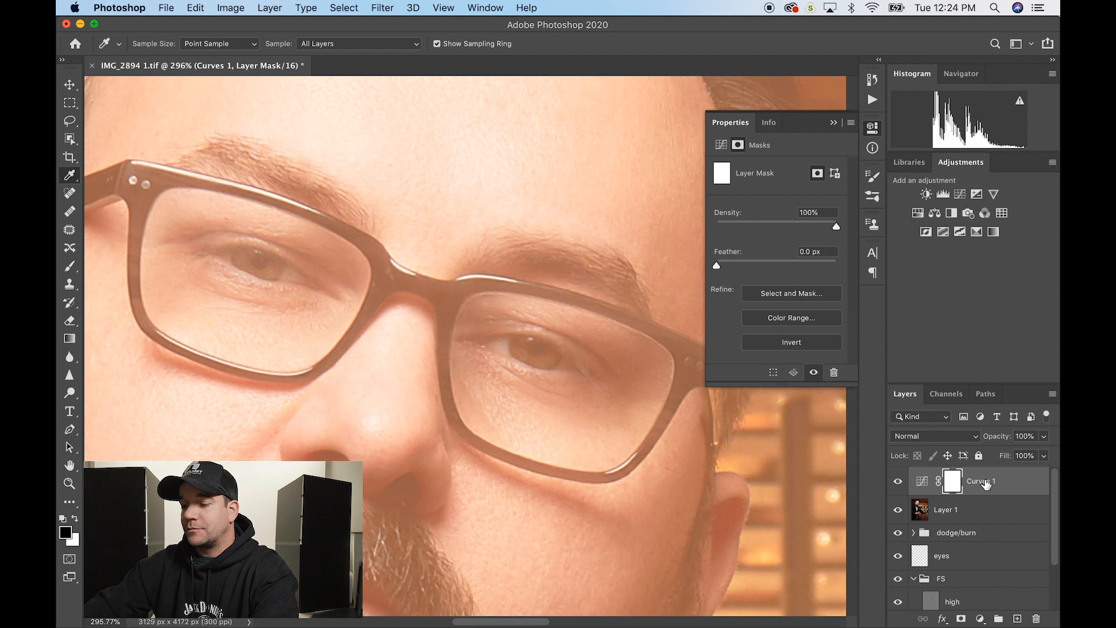
key("super+i")
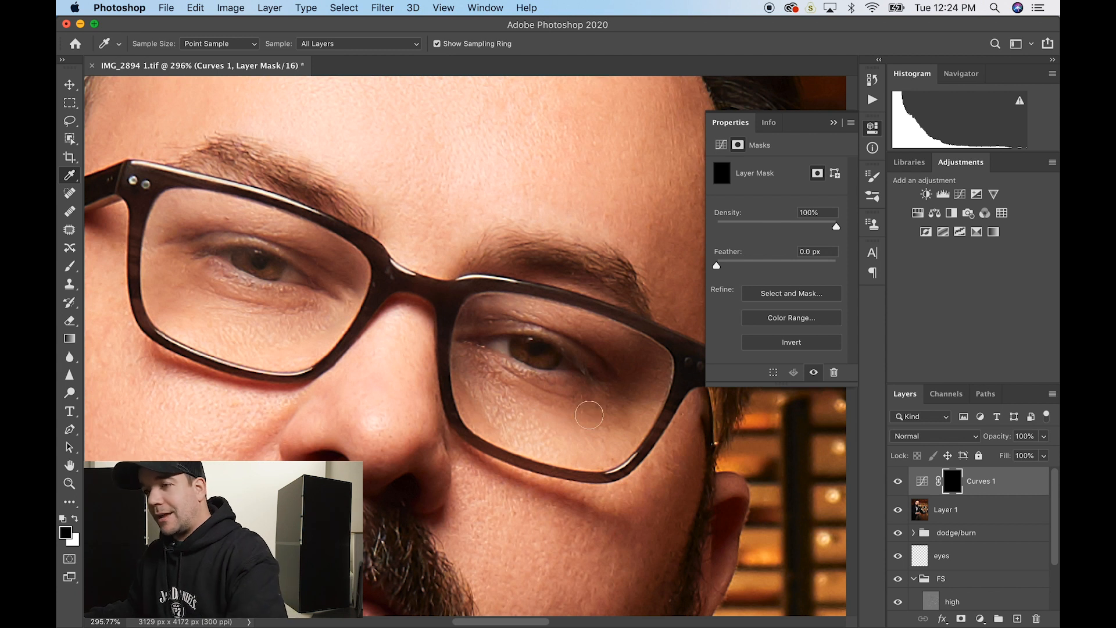
- Paint white on the Curves 1 mask under the right eye, then lower its opacity to about 77%
key("b")
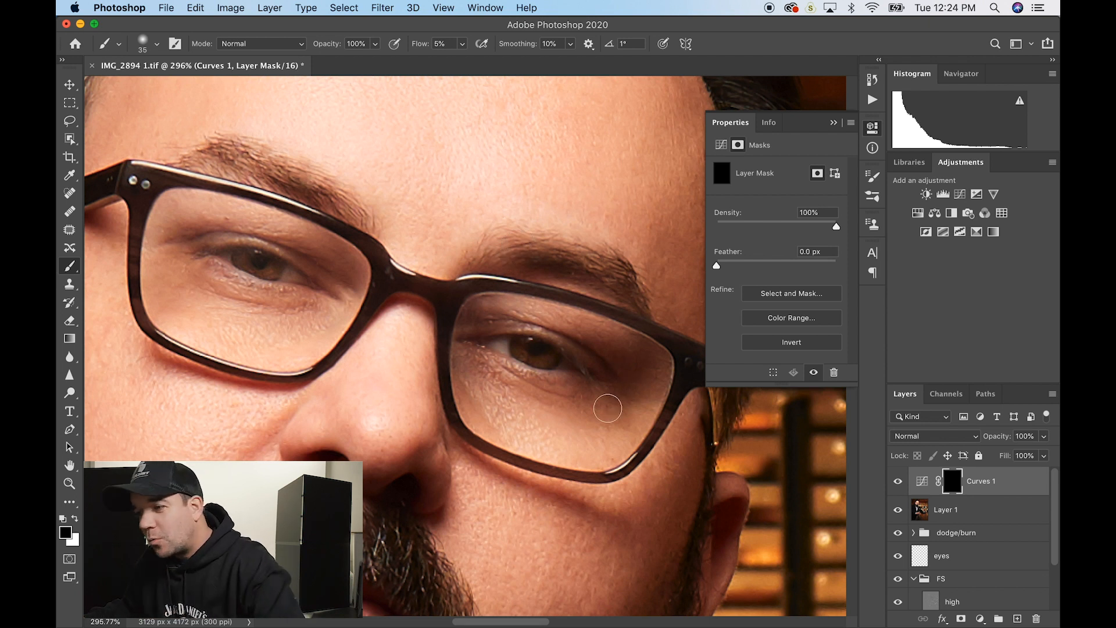
mouse_move(602, 414)
left_mouse_down()
mouse_move(584, 416)
mouse_move(573, 399)
mouse_move(584, 393)
left_mouse_up()
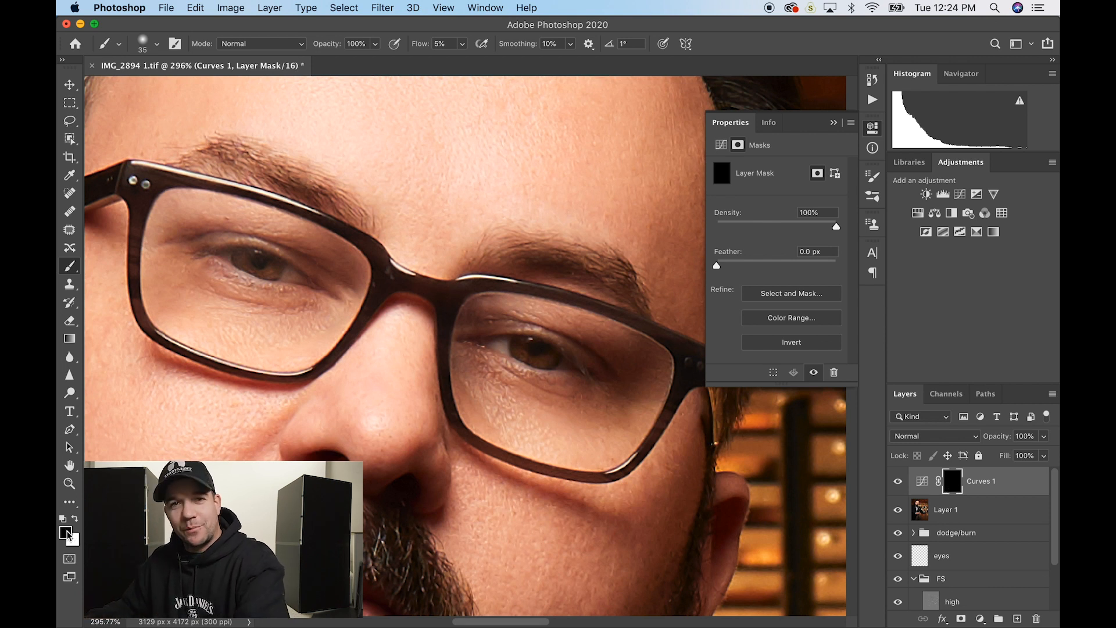
key("x")
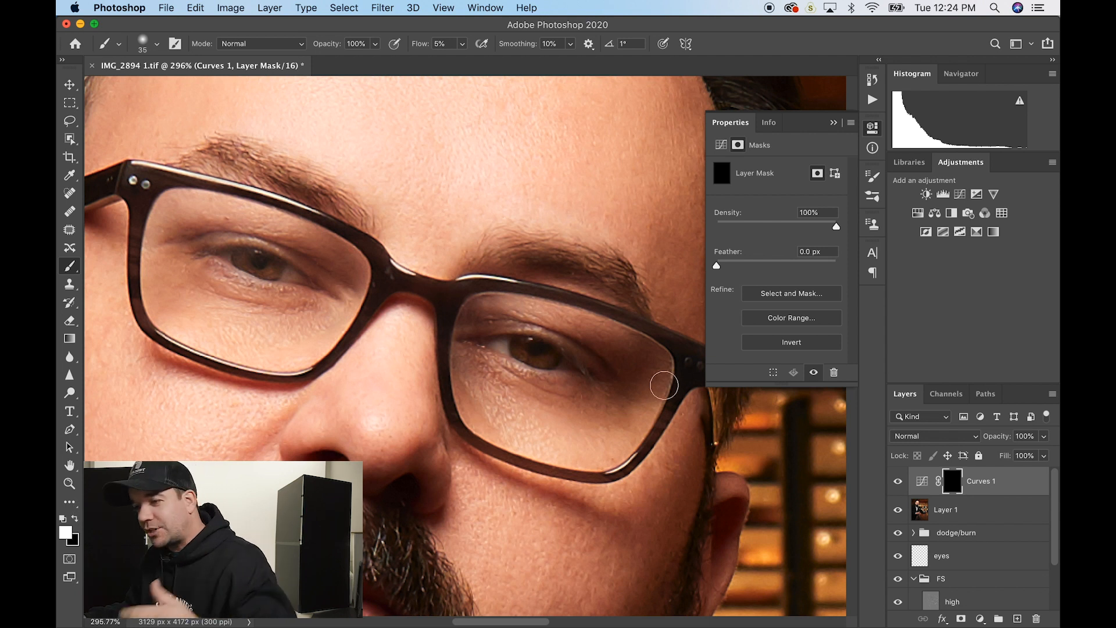
mouse_move(613, 411)
left_mouse_down()
mouse_move(586, 386)
mouse_move(621, 418)
mouse_move(581, 402)
mouse_move(587, 392)
left_mouse_up()
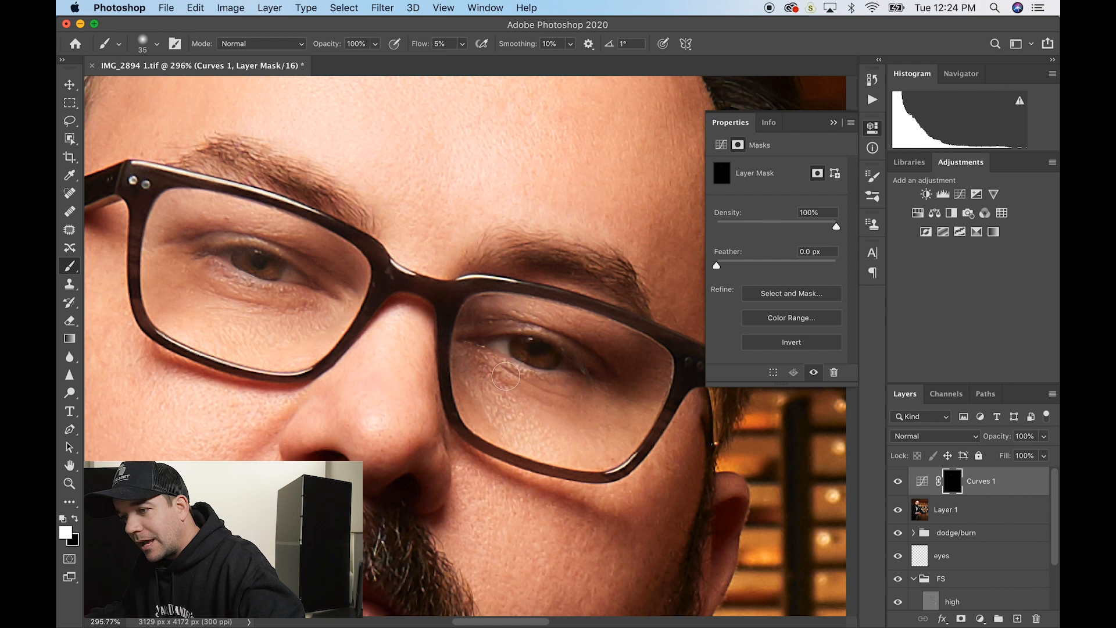
mouse_move(503, 373)
left_mouse_down()
mouse_move(561, 405)
mouse_move(602, 386)
mouse_move(569, 408)
mouse_move(573, 389)
left_mouse_up()
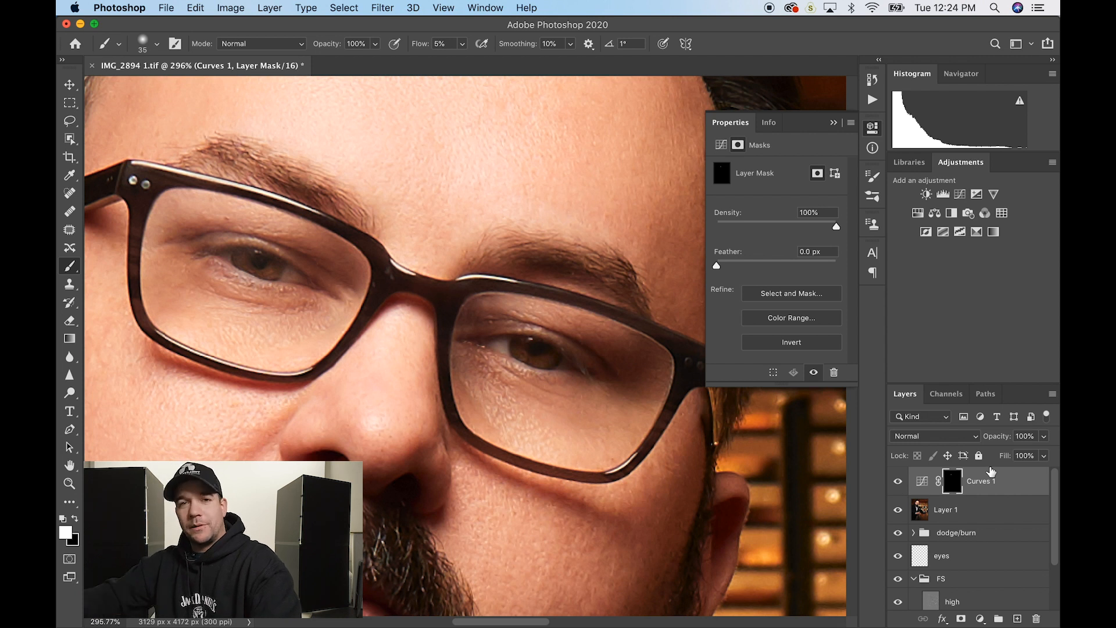
left_click_drag(997, 437, 975, 441)
- Lower Curves 1 opacity to 48%, toggling it to compare before and after
left_click(899, 483)
left_click(899, 483)
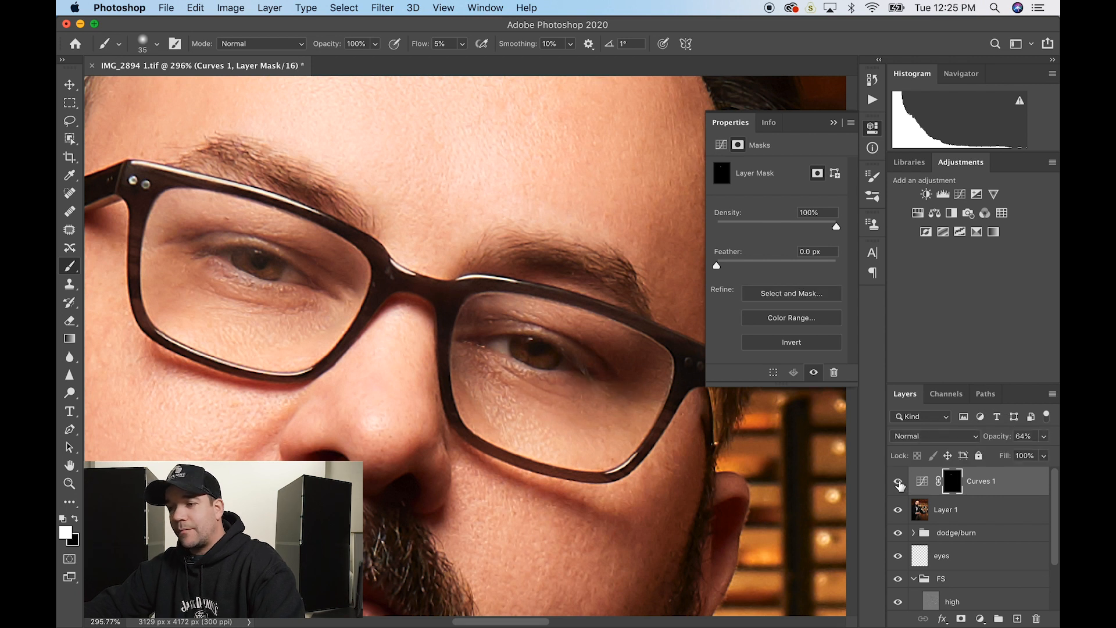
left_click(899, 482)
left_click(899, 481)
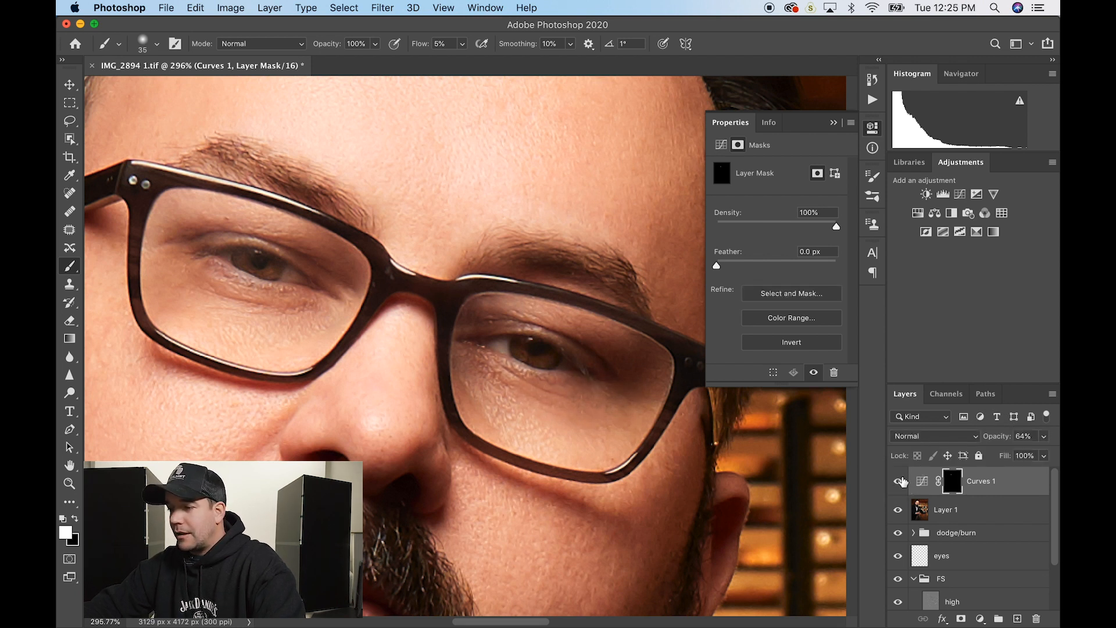
left_click_drag(998, 442, 988, 442)
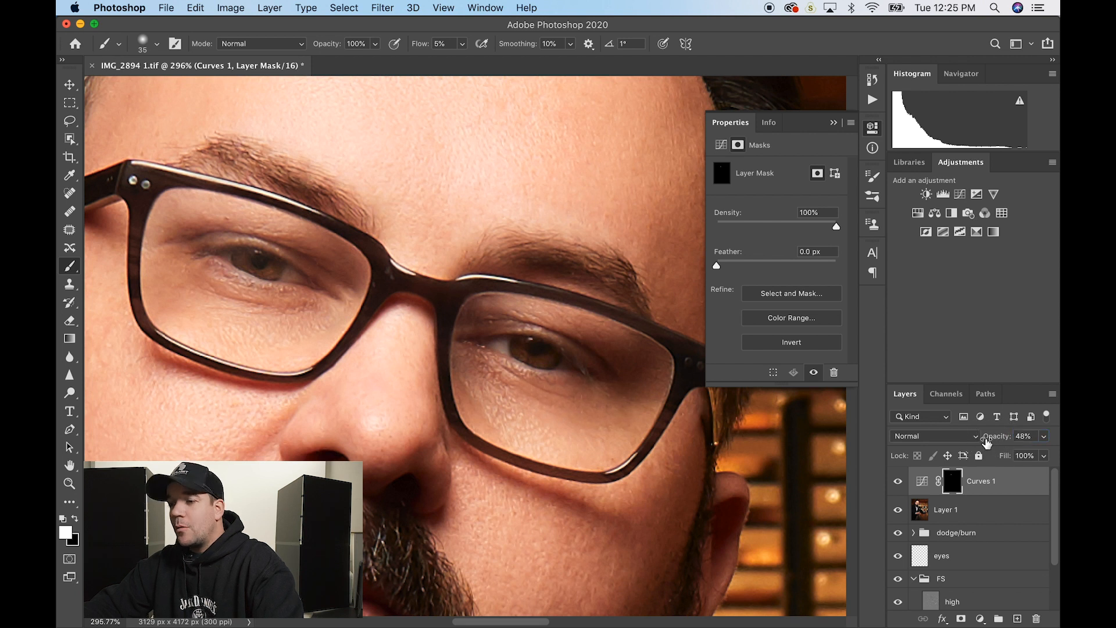
scroll(605, 416, "down", 3)
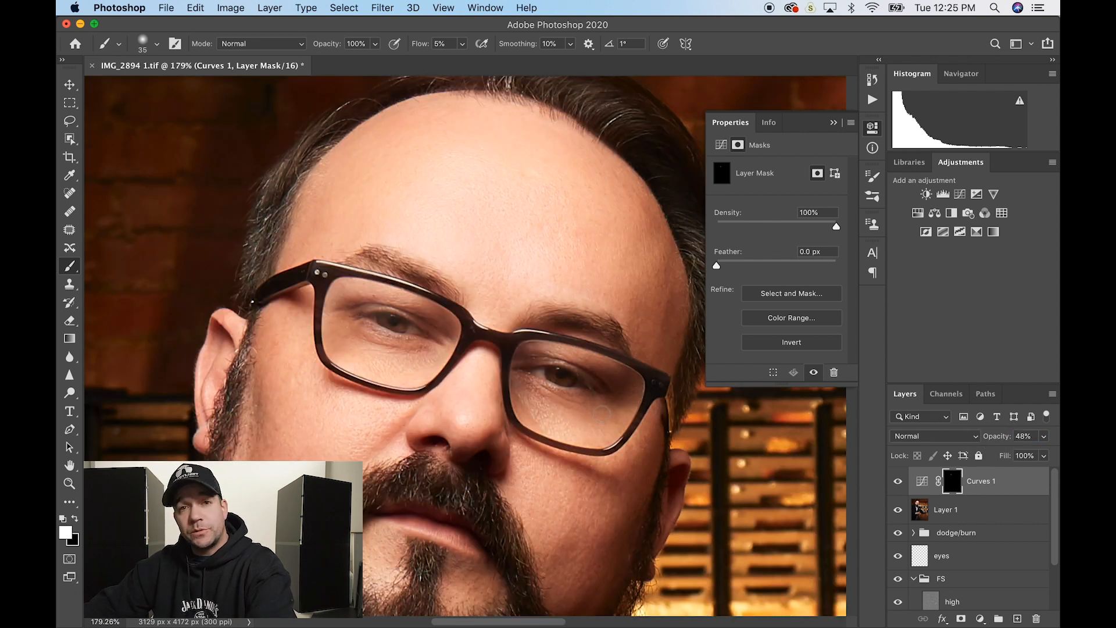
left_click(899, 482)
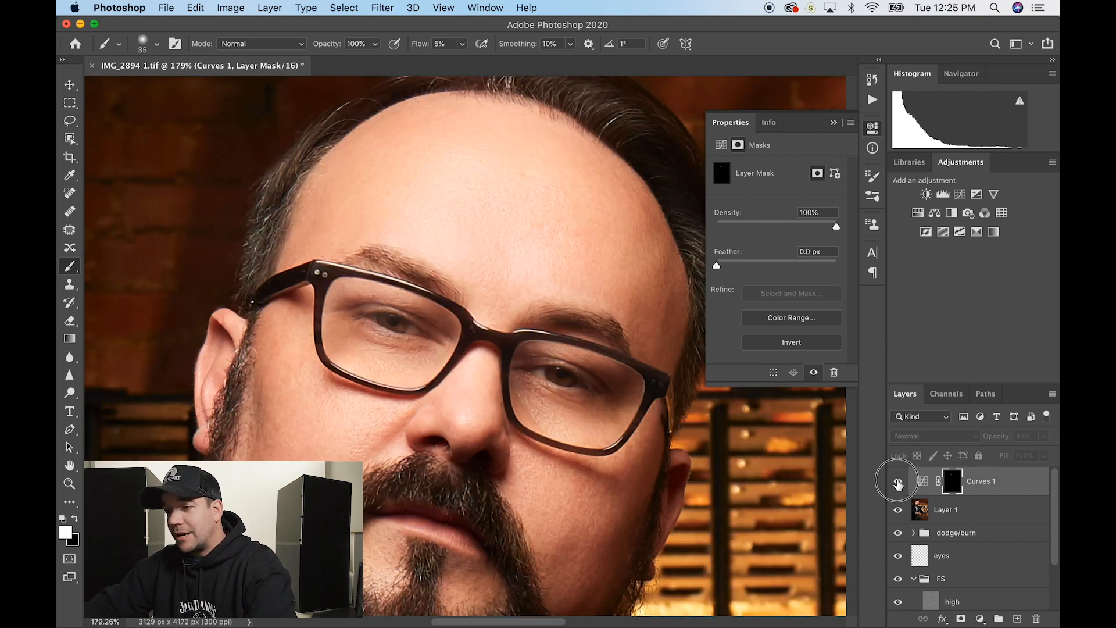
left_click(899, 482)
left_click(899, 482)
left_click(899, 483)
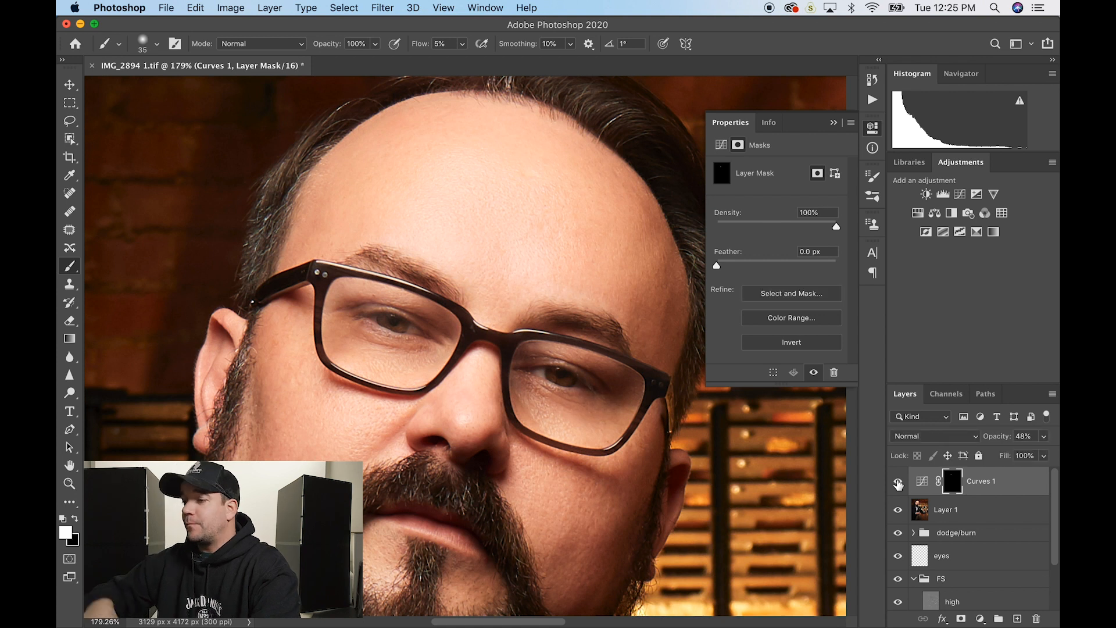
- Add Curves 2 with a skin-sampled shadow target and black point, then invert its mask to black
left_click(961, 195)
left_click(1027, 487)
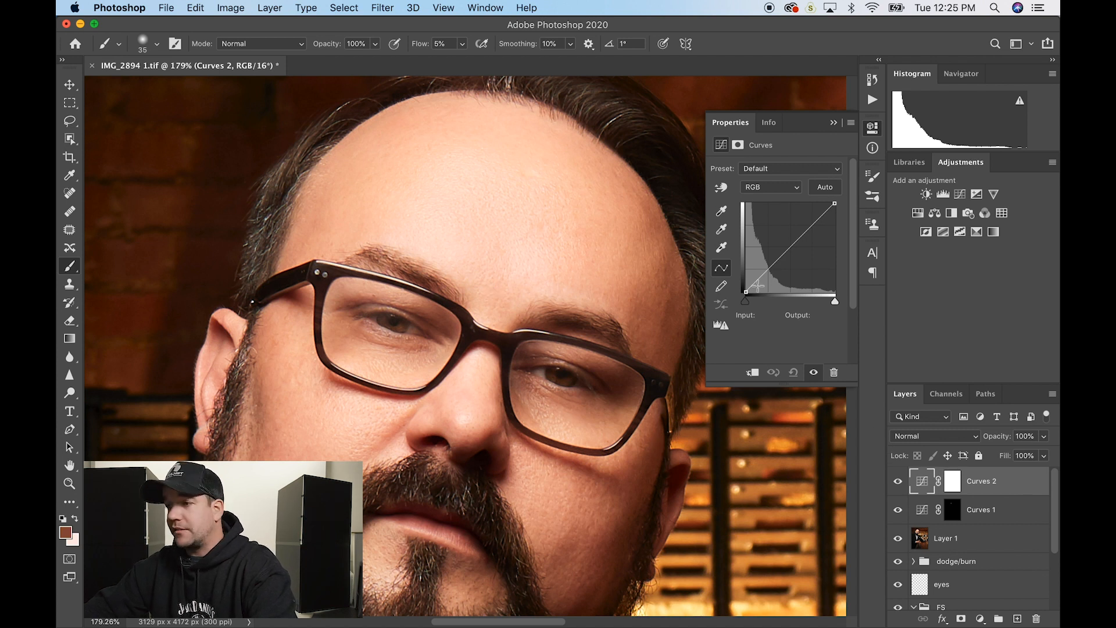
double_click(721, 212)
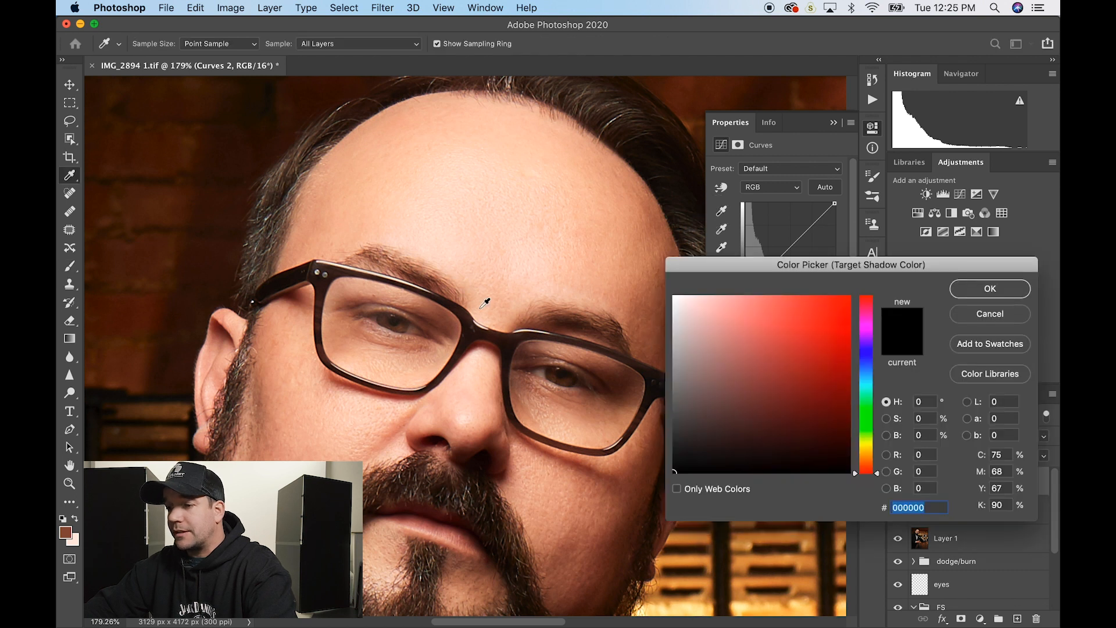
left_click(398, 356)
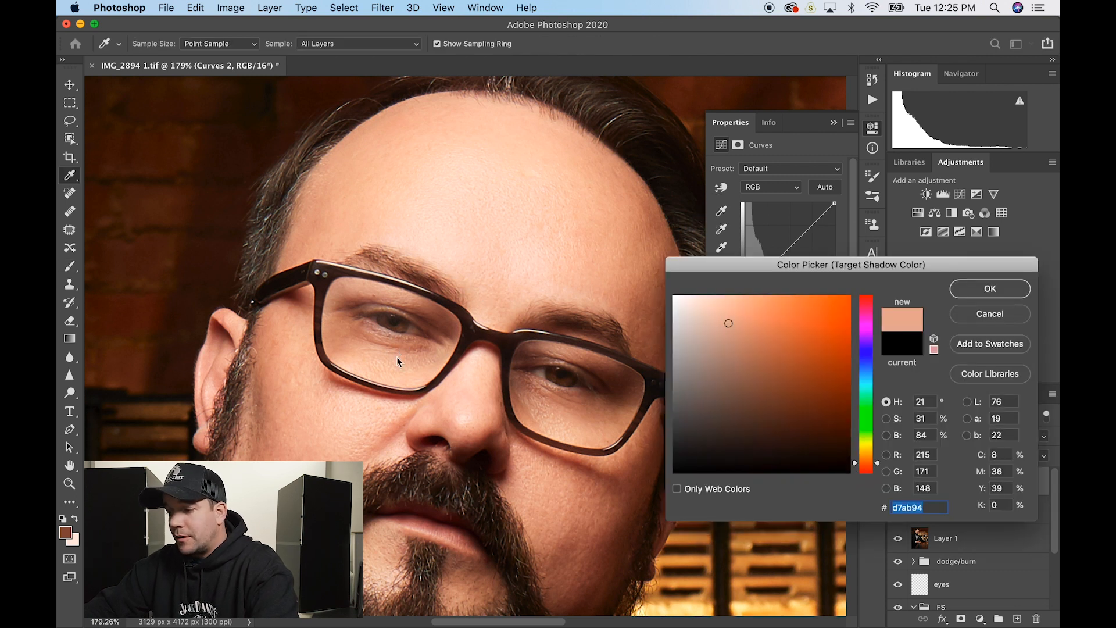
key("Return")
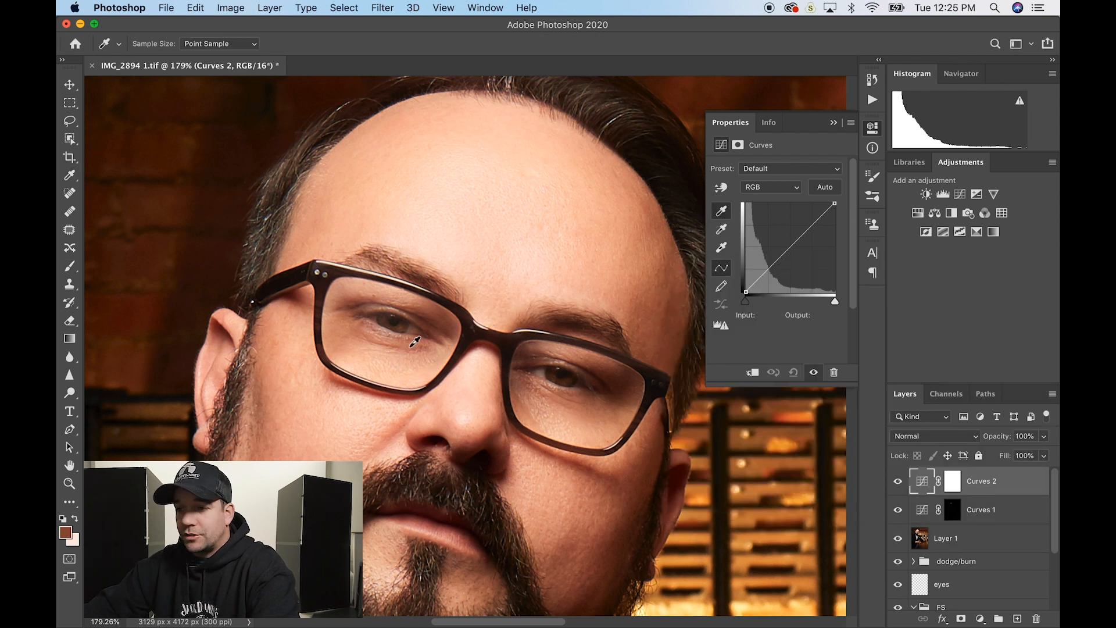
left_click(408, 346)
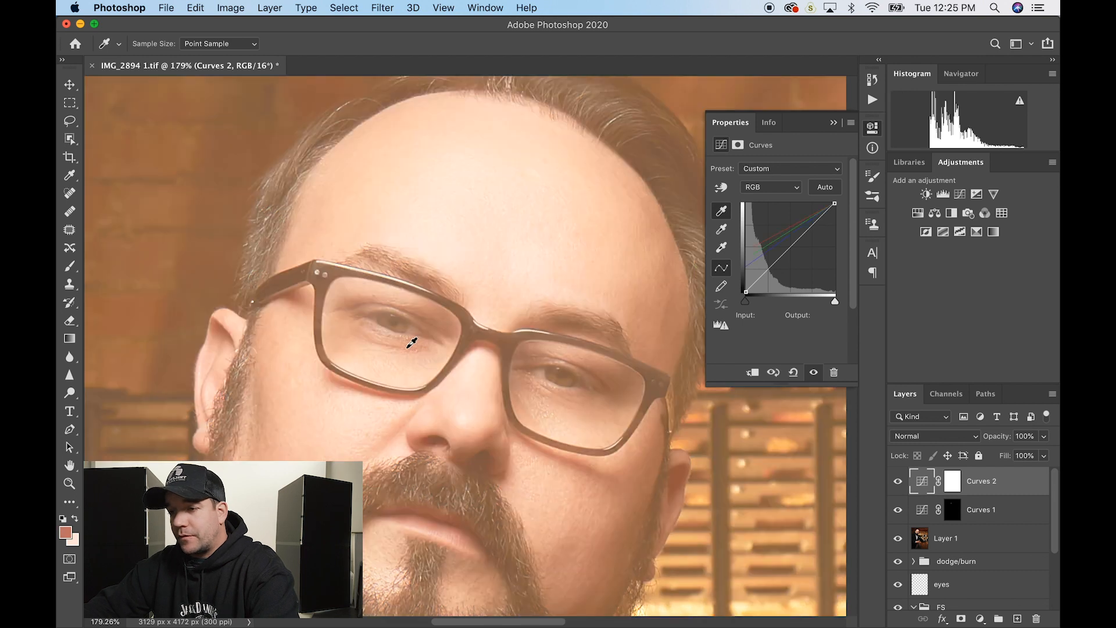
left_click(953, 483)
key("super+i")
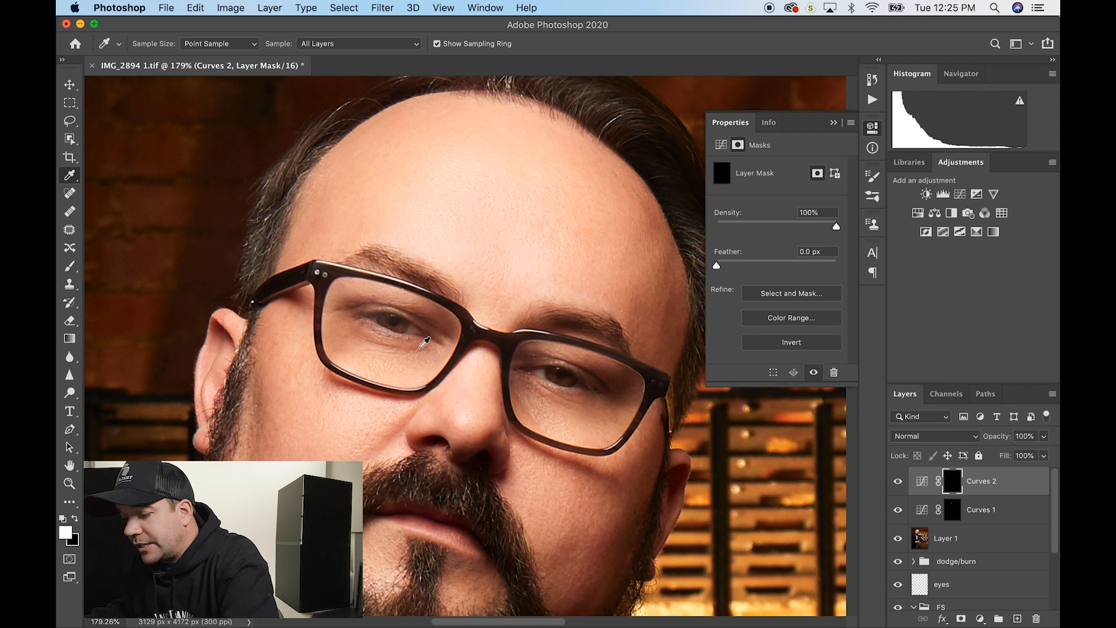
- Set the brush size to 30 and Curves 2 opacity to 72%, toggling it to compare
key("b")
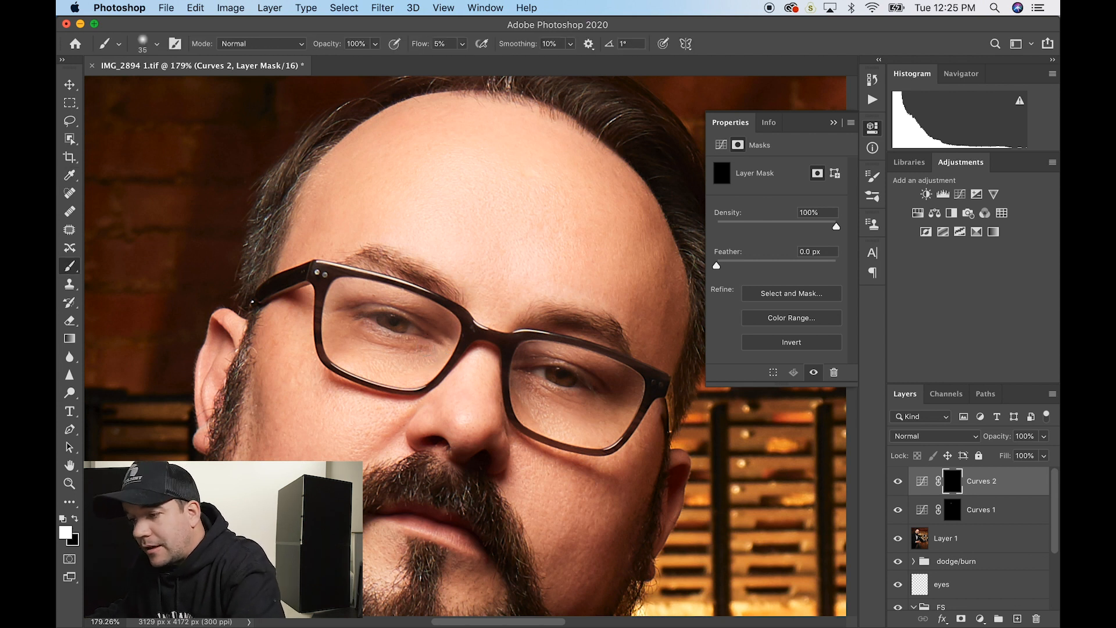
key("bracketleft")
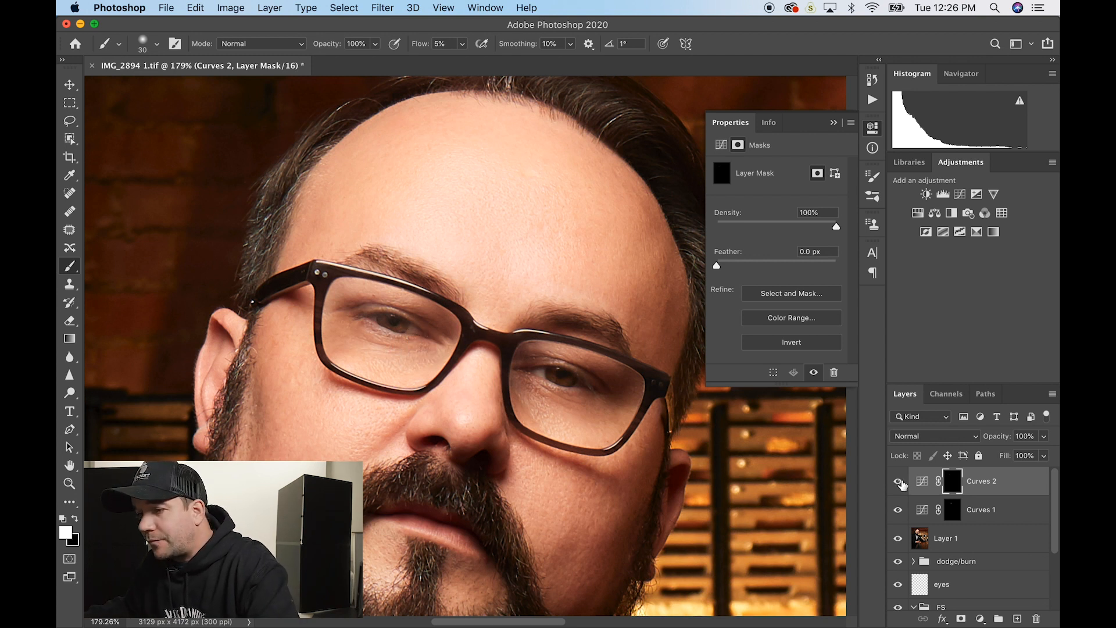
left_click_drag(995, 436, 978, 439)
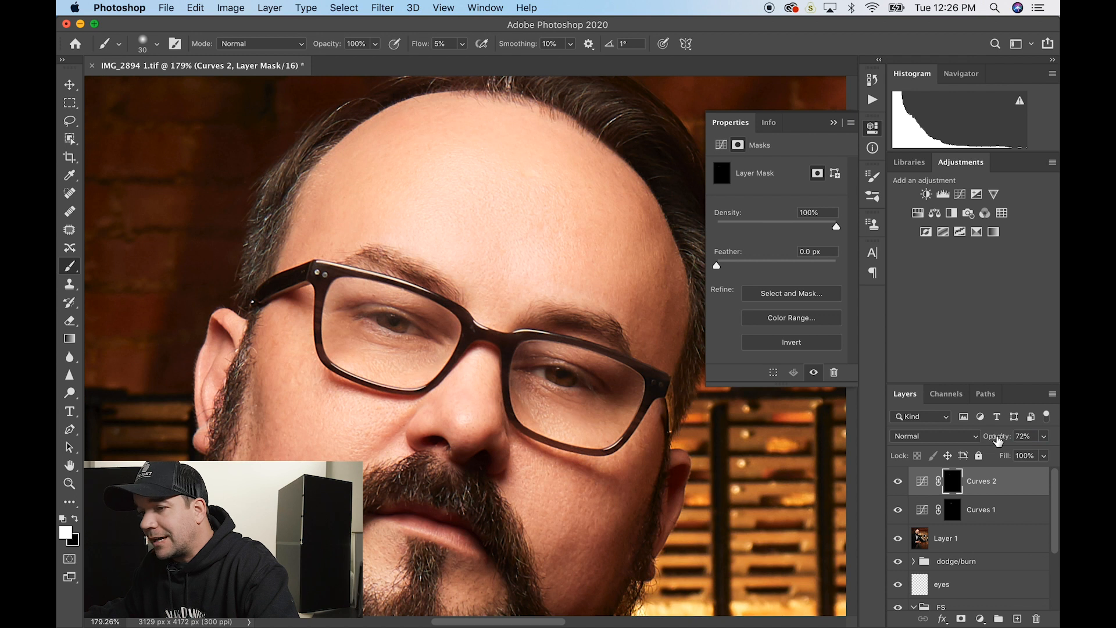
left_click(898, 482)
left_click(899, 481)
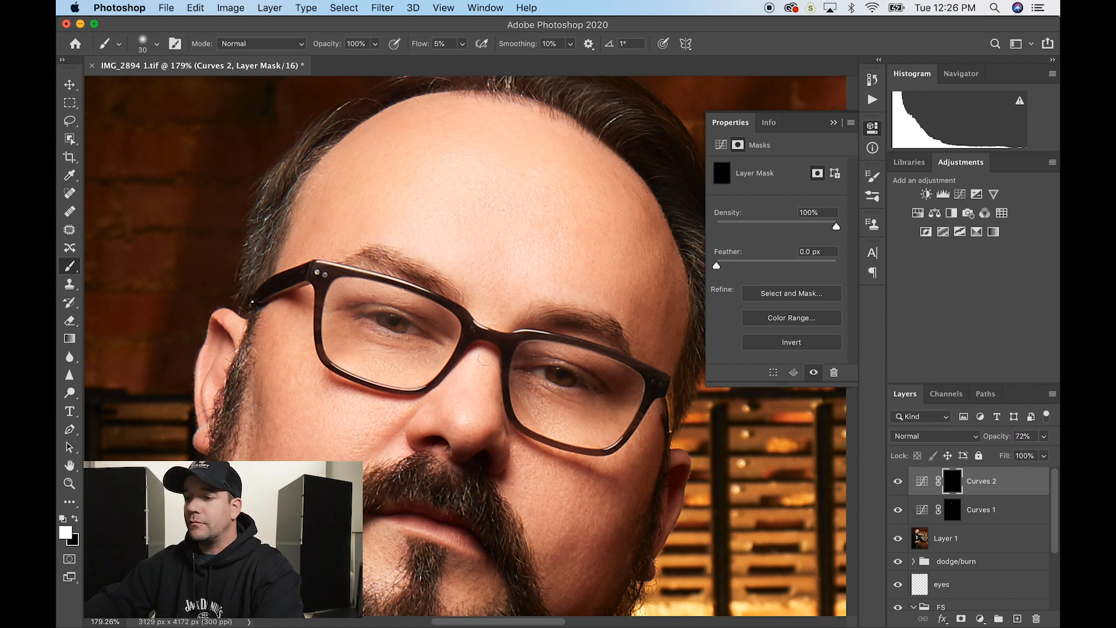
- Select Layer 1 and heal jacket dust specks with a size 8 Spot Healing Brush
scroll(487, 362, "down", 6)
scroll(487, 361, "down", 4)
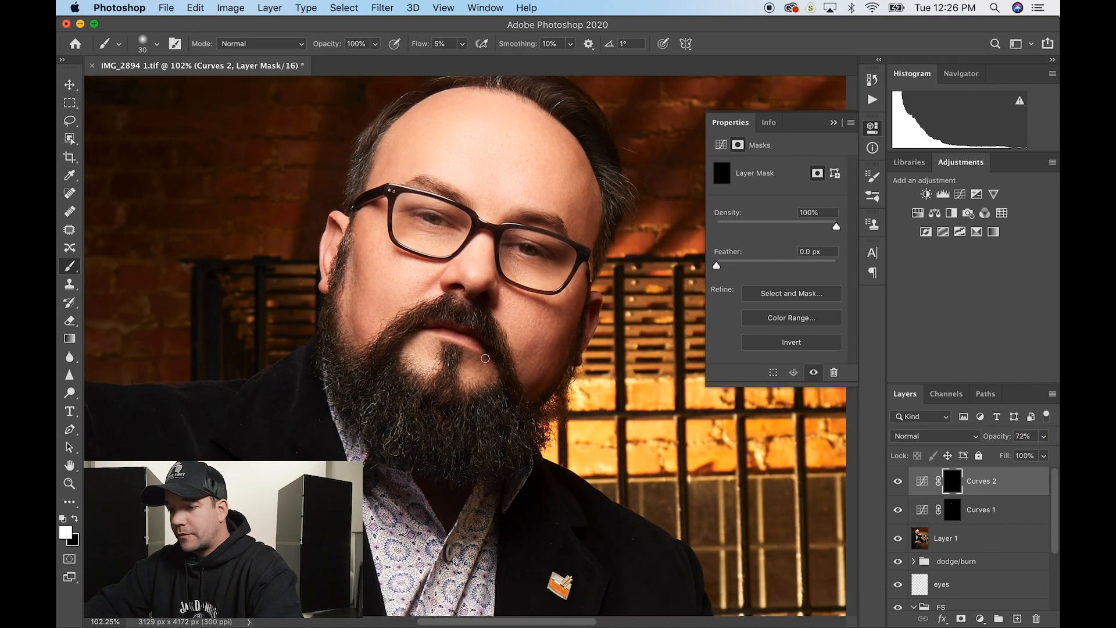
scroll(485, 358, "down", 3)
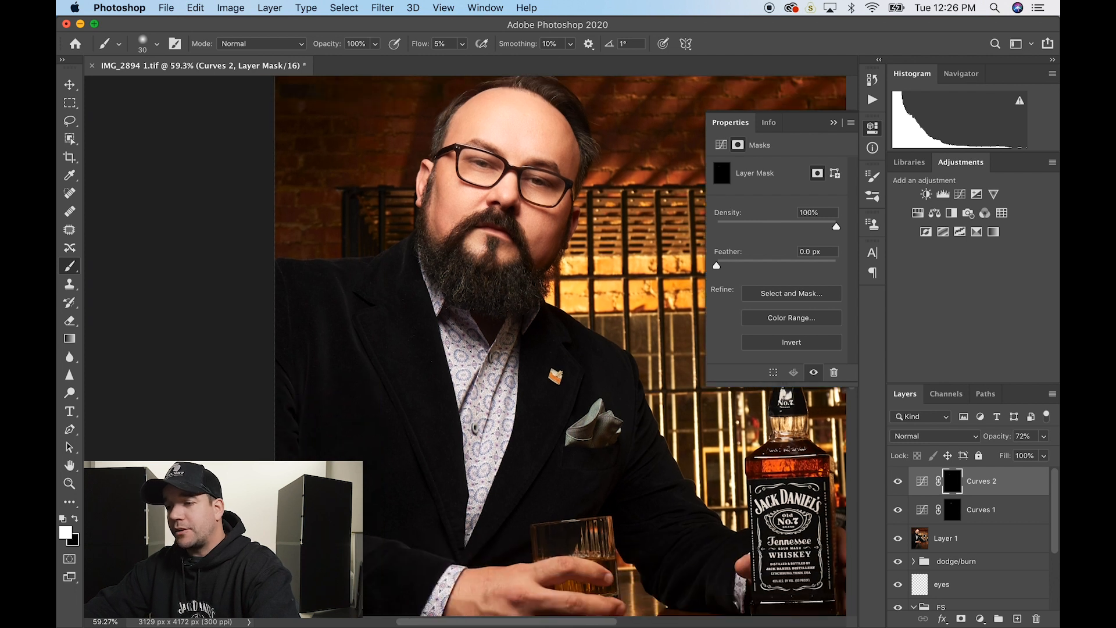
scroll(565, 346, "down", 2)
scroll(486, 358, "up", 1)
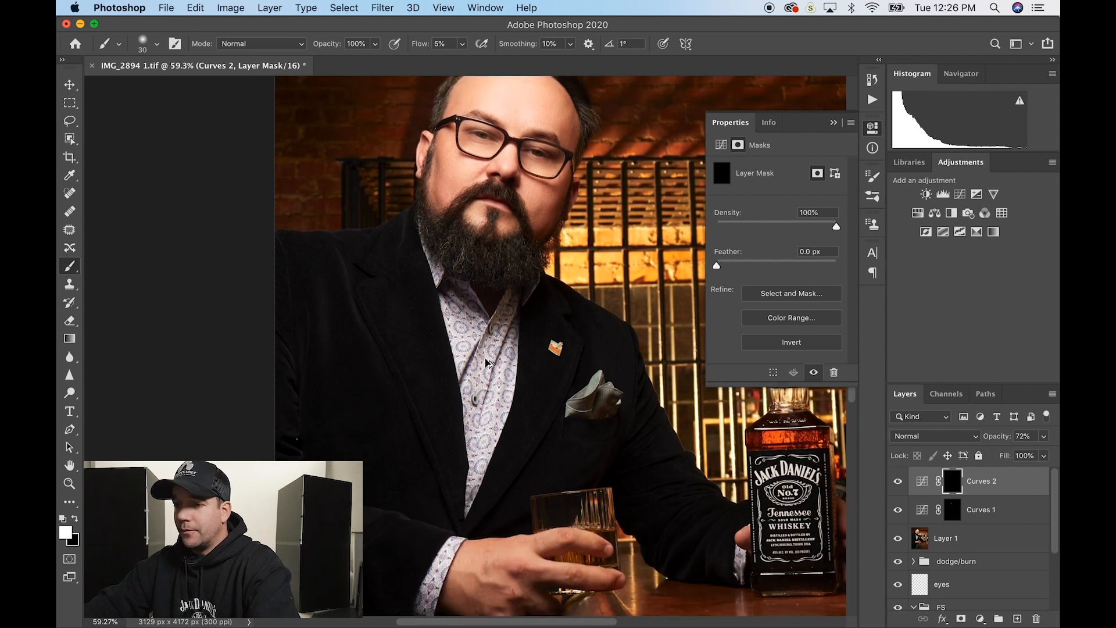
scroll(486, 358, "up", 8)
scroll(486, 358, "down", 6)
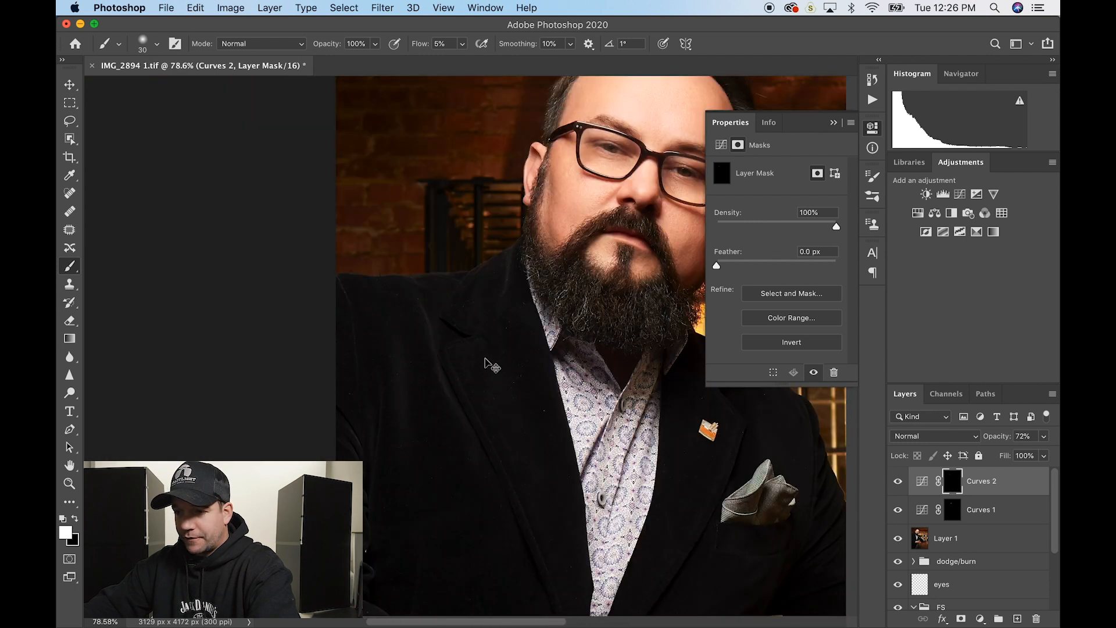
scroll(484, 357, "up", 4)
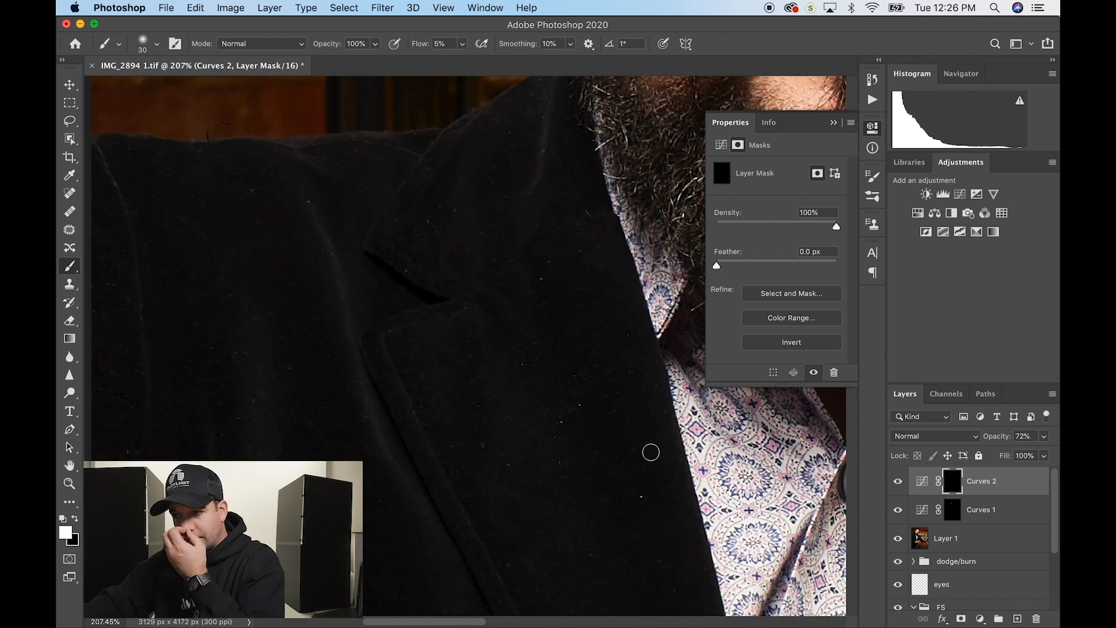
left_click(992, 540)
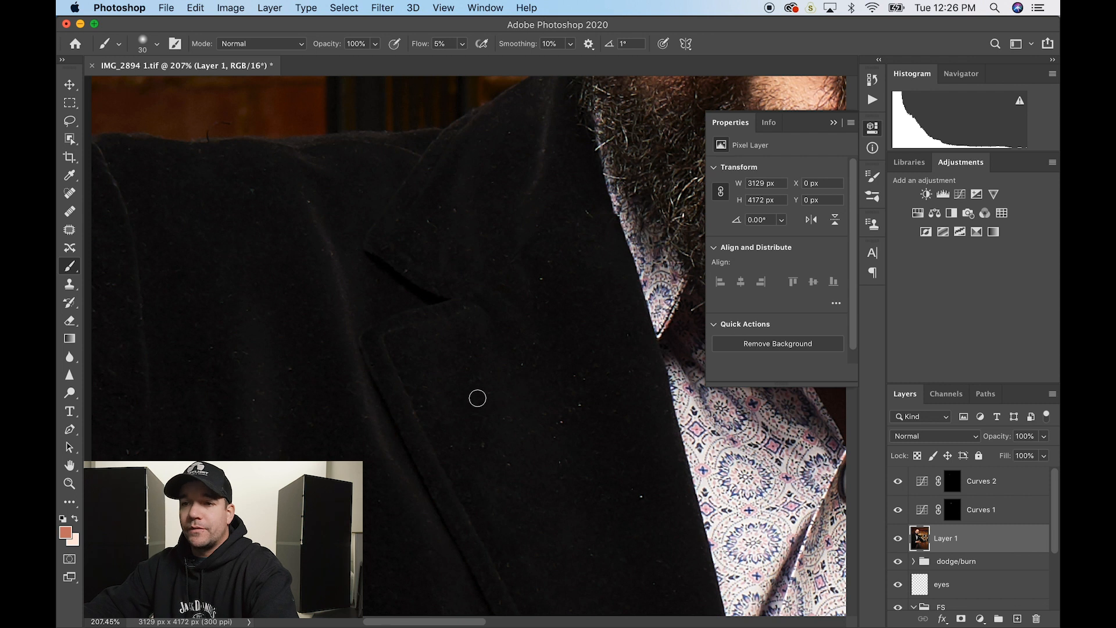
left_click(70, 194)
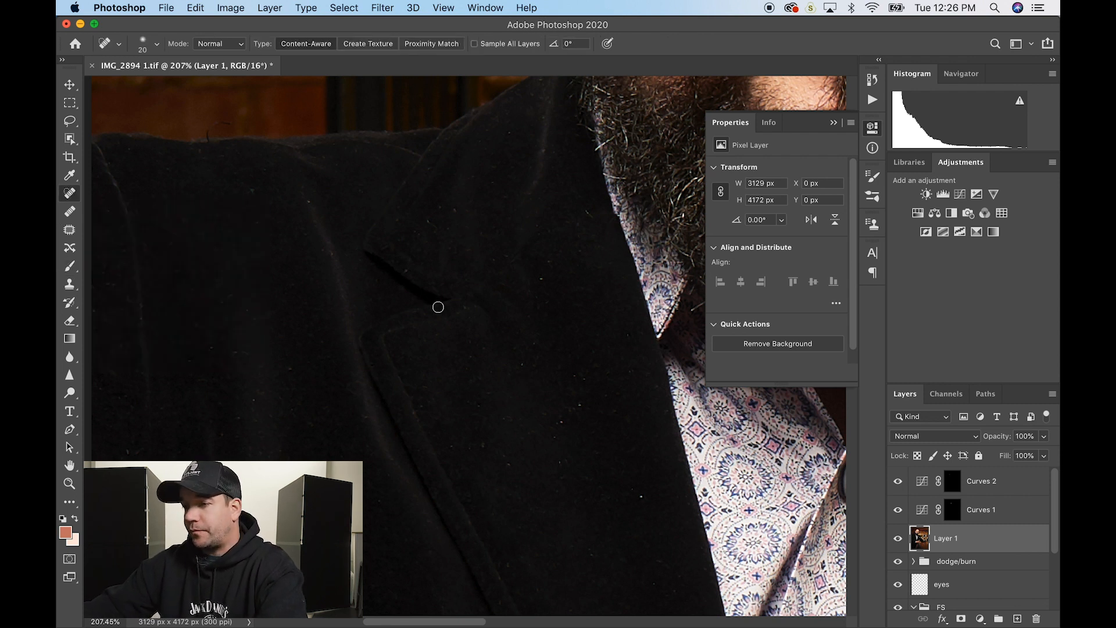
key("bracketleft")
key("bracketleft")
key("bracketleft")
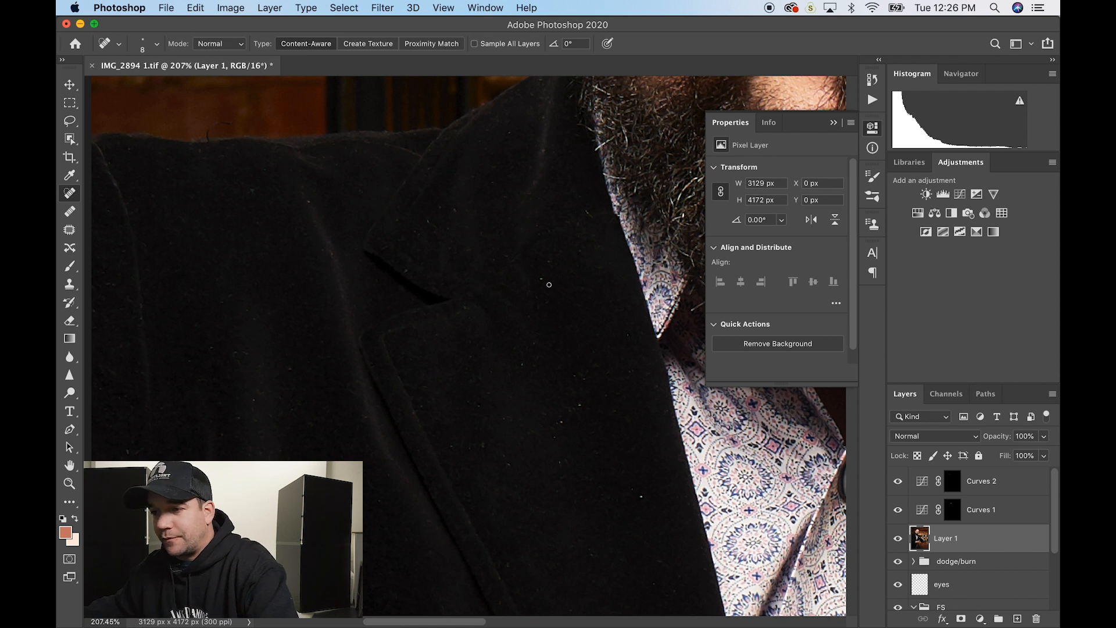
scroll(564, 287, "up", 4)
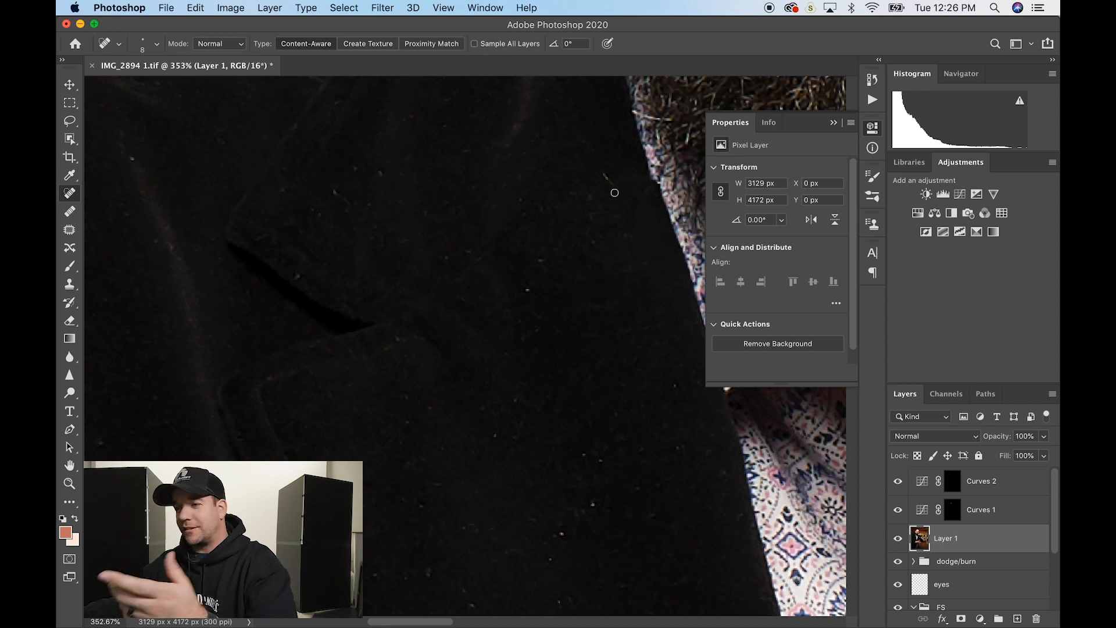
left_click_drag(606, 173, 618, 190)
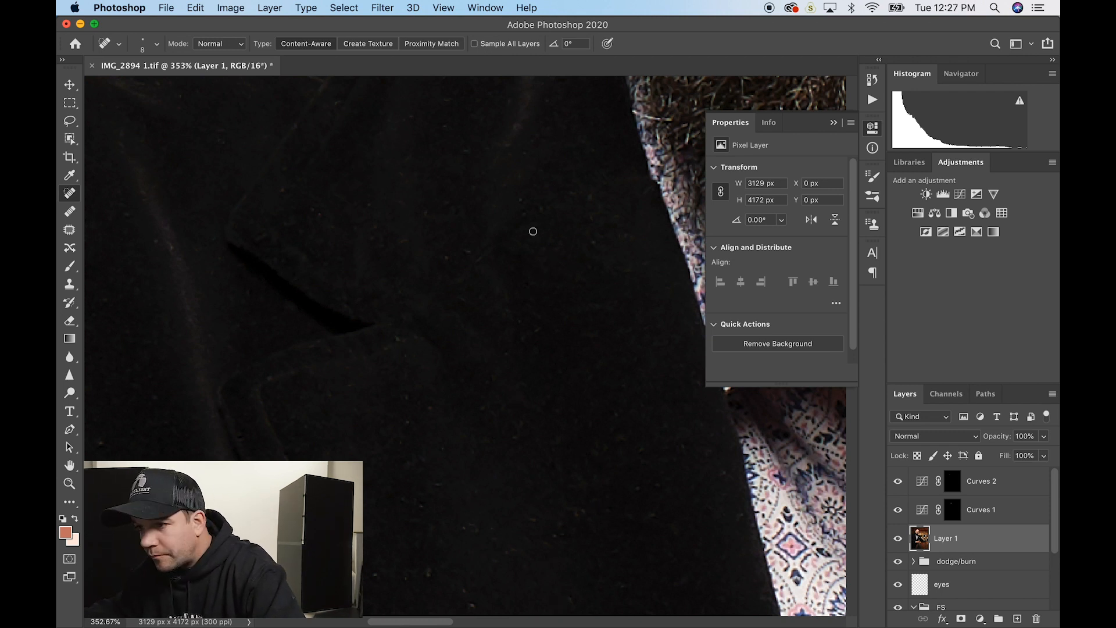
- Heal the remaining dust specks across the jacket, including one near the pocket square
scroll(533, 232, "up", 7)
scroll(533, 231, "left", 6)
scroll(803, 456, "down", 9)
scroll(803, 457, "left", 5)
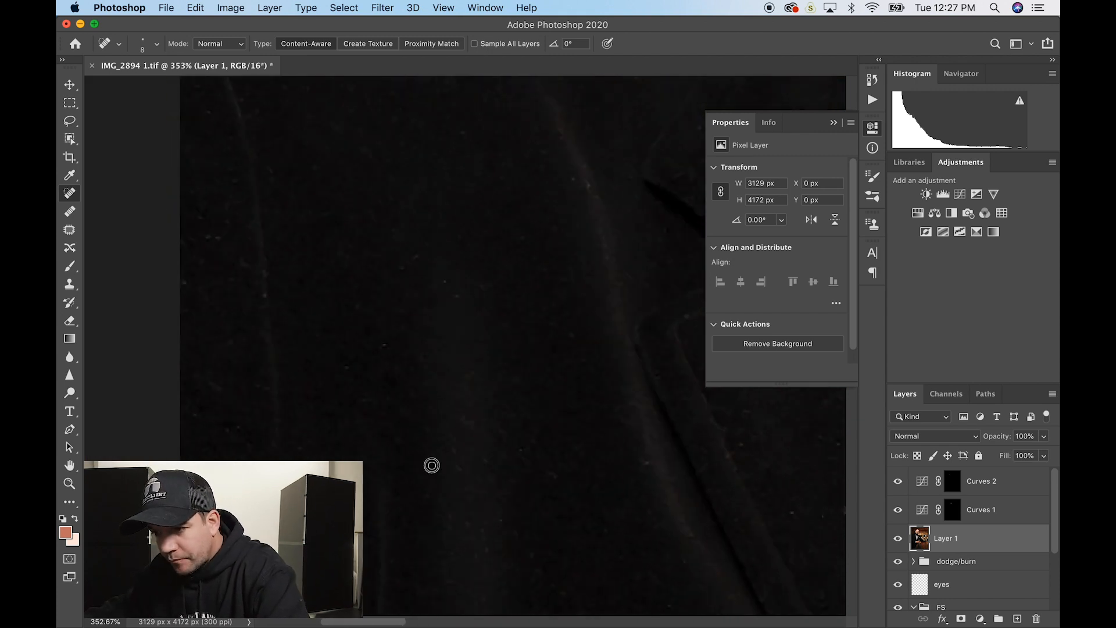
scroll(532, 224, "up", 6)
scroll(532, 224, "right", 2)
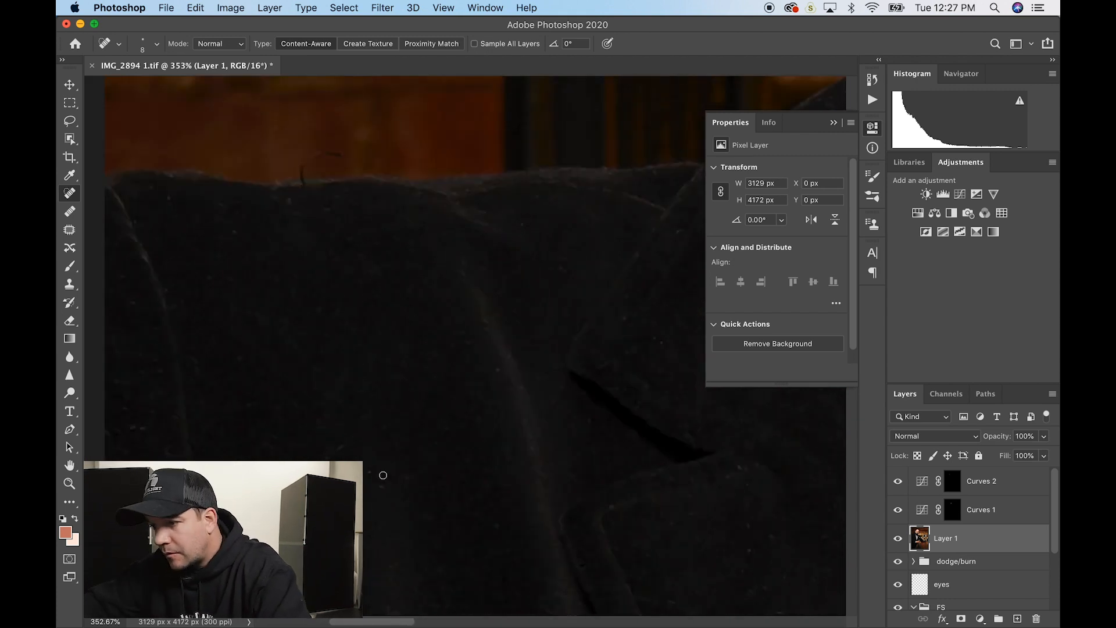
scroll(384, 475, "down", 5)
scroll(384, 475, "right", 4)
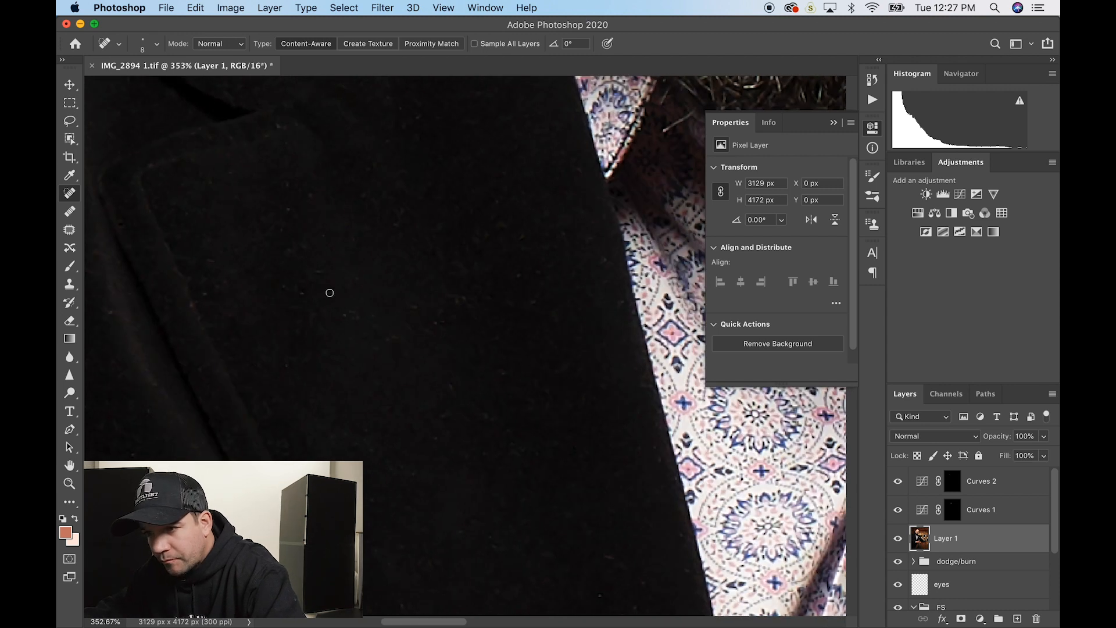
scroll(330, 293, "down", 5)
scroll(681, 461, "up", 3)
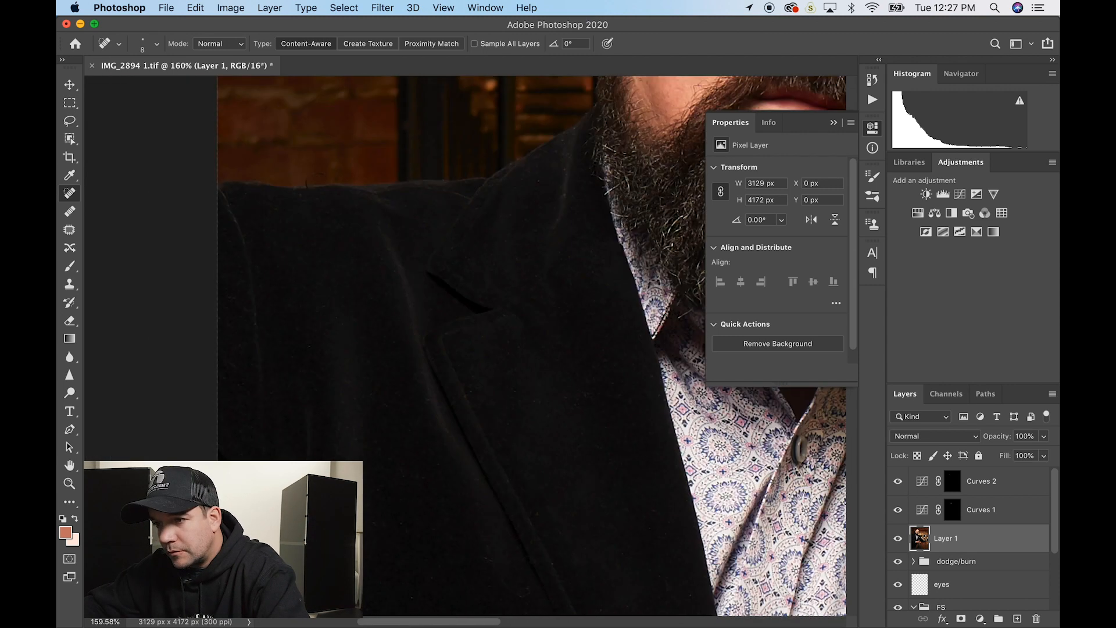
scroll(679, 436, "right", 8)
scroll(679, 437, "up", 5)
left_click(267, 187)
left_click(239, 281)
left_click(623, 261)
left_click(491, 496)
scroll(491, 161, "up", 3)
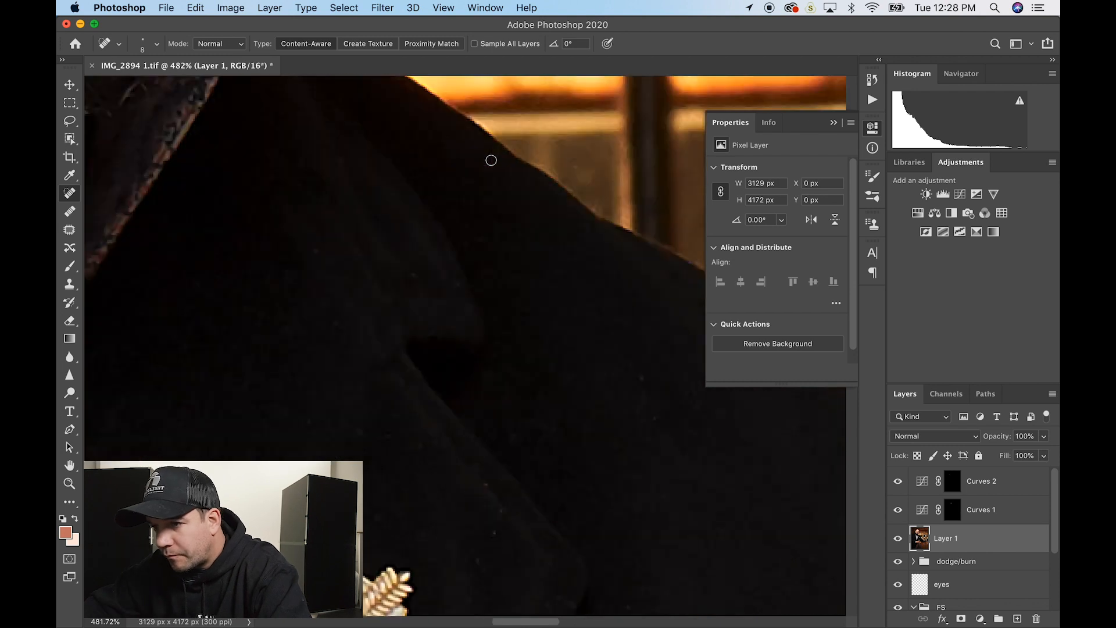
scroll(491, 160, "down", 8)
scroll(492, 161, "right", 8)
left_click(365, 304)
scroll(142, 314, "down", 6)
scroll(141, 313, "left", 6)
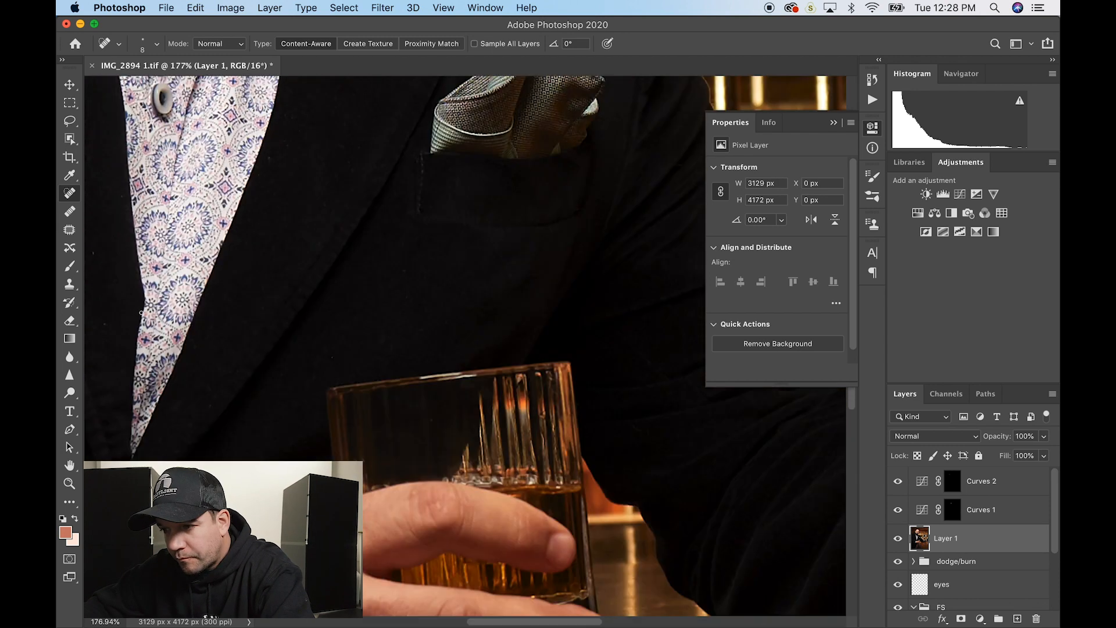
scroll(142, 313, "down", 5)
scroll(141, 313, "left", 3)
scroll(176, 202, "down", 8)
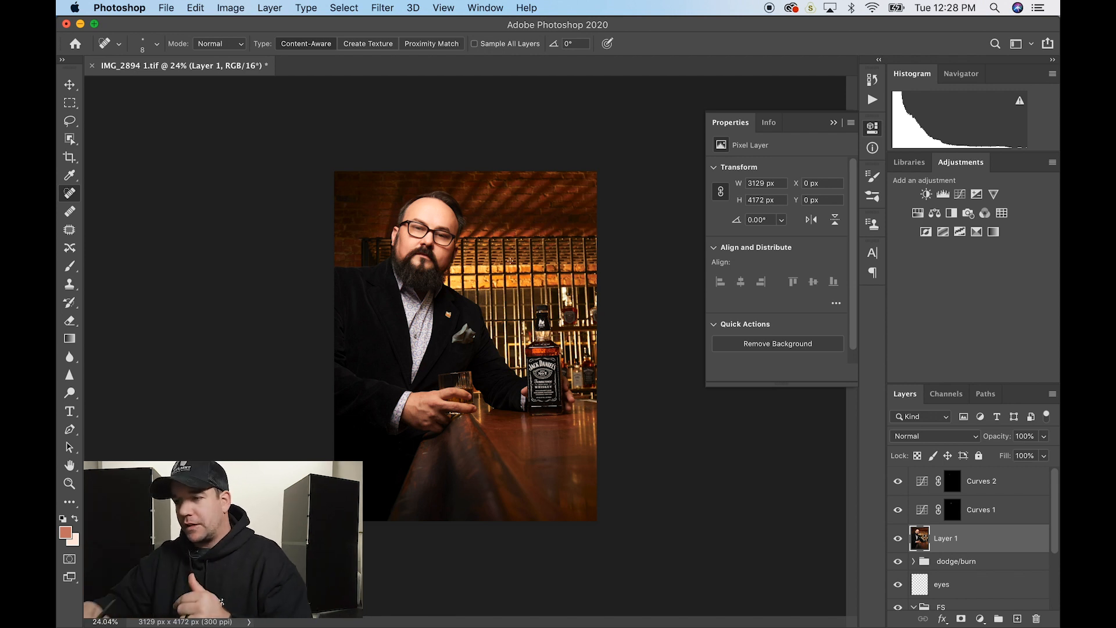
- Compare the retouch against the original Background alone, then save IMG_2894 1.tif
scroll(453, 299, "up", 5)
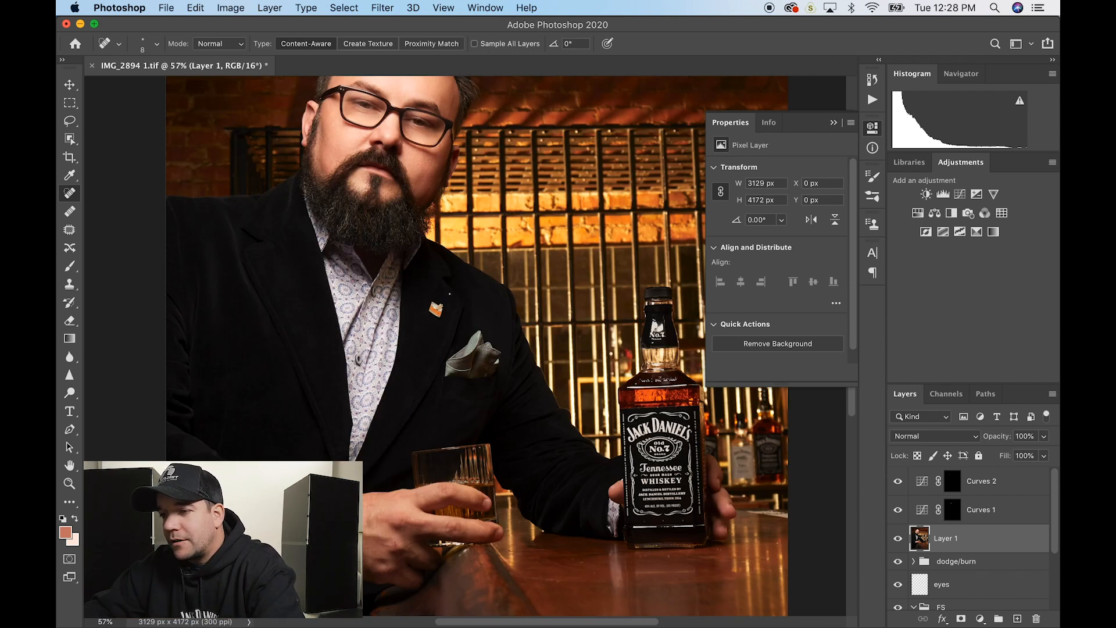
scroll(898, 549, "down", 3)
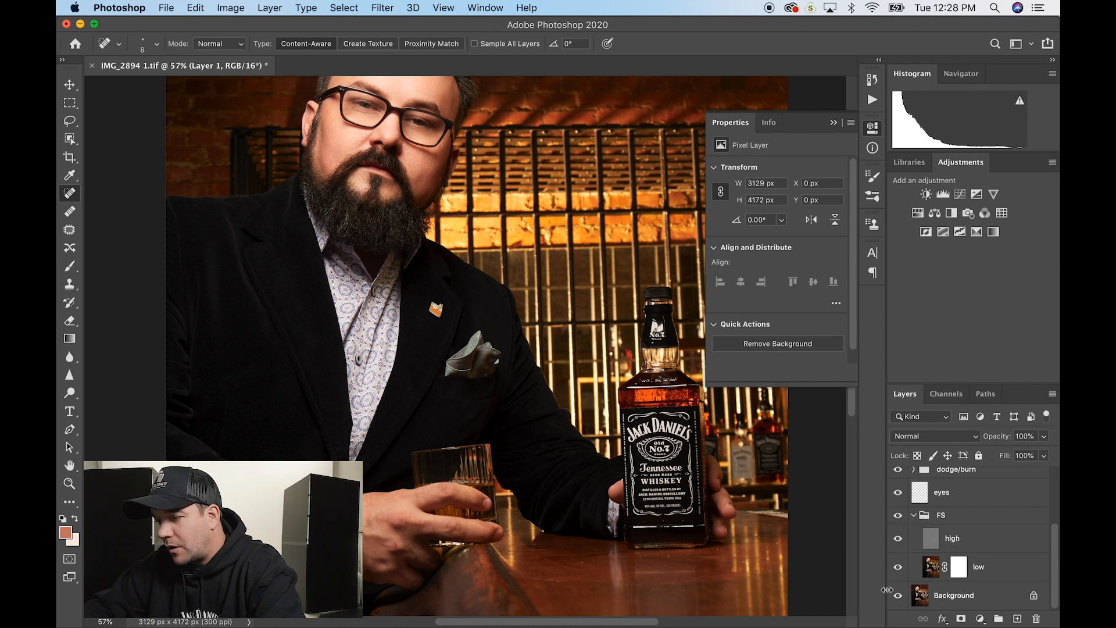
left_click(898, 596, "alt")
left_click(898, 595, "alt")
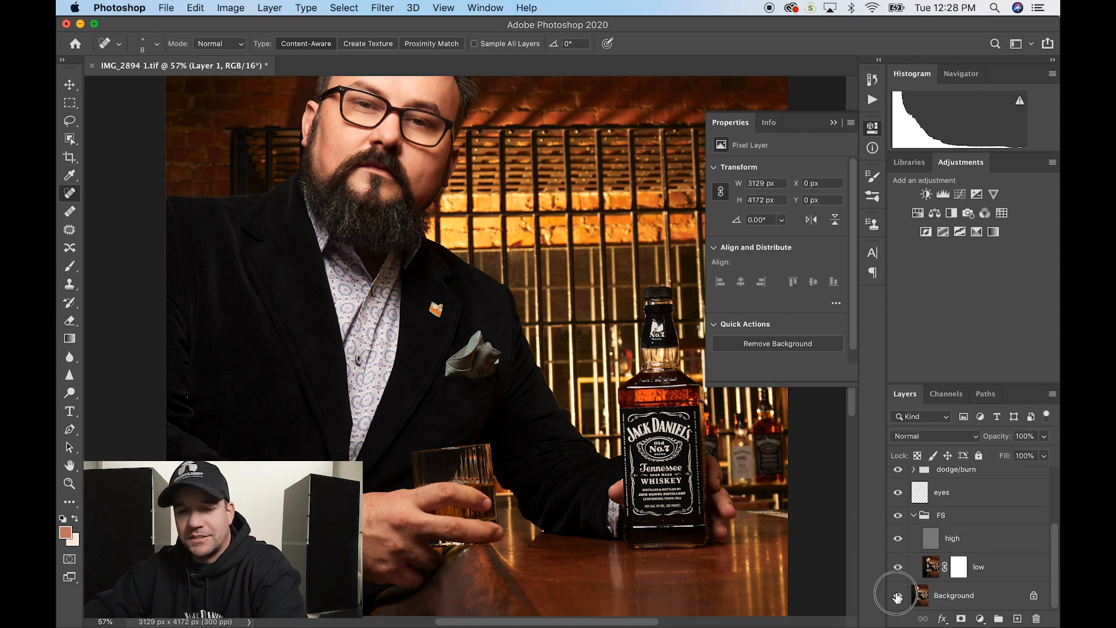
scroll(477, 349, "up", 4)
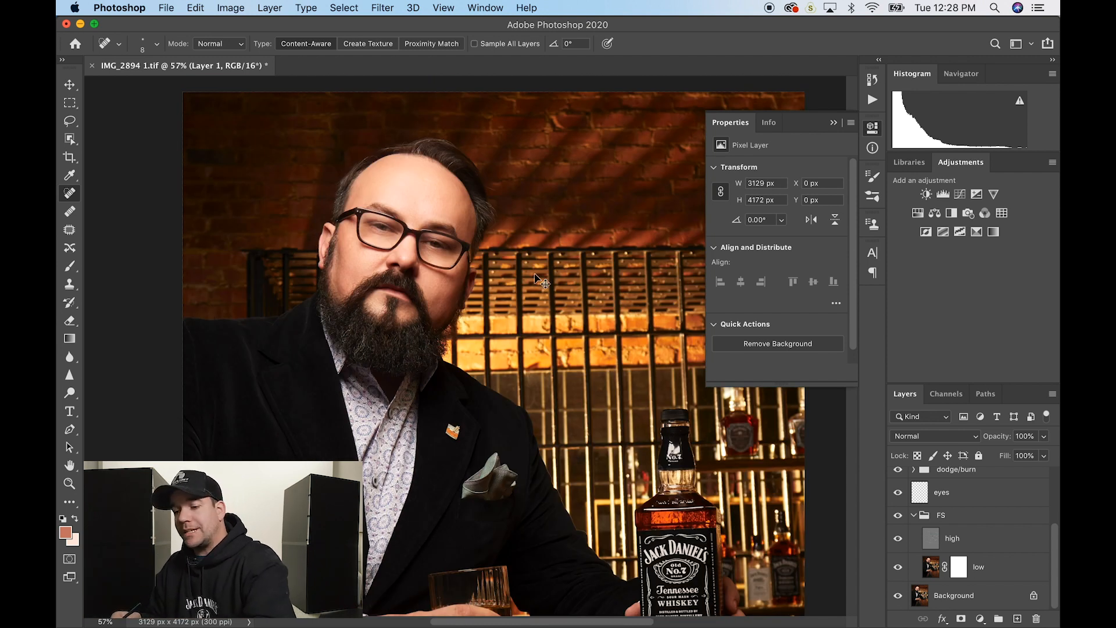
key("super+s")
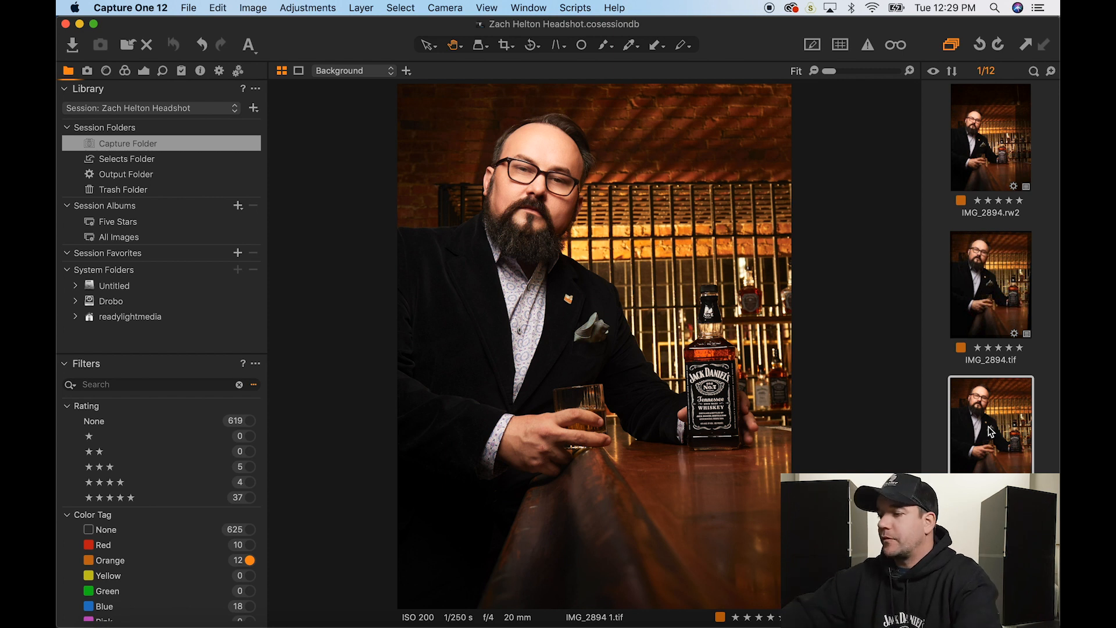
- Add a New Filled Layer, Layer 1, via the Layers tool on the Exposure tab
left_click(145, 76)
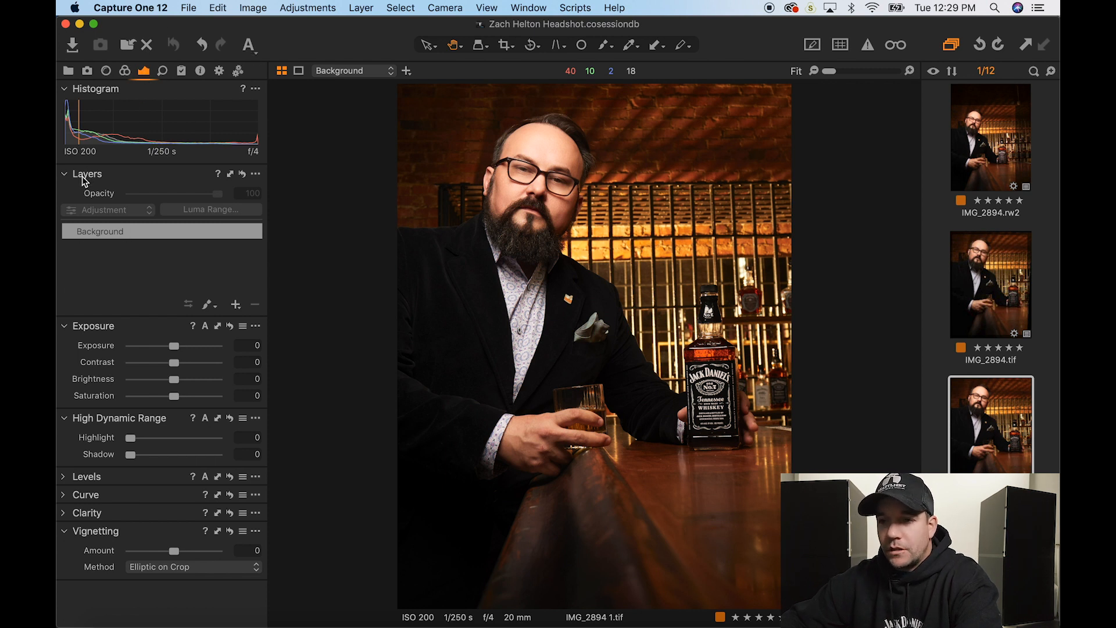
left_click(238, 303)
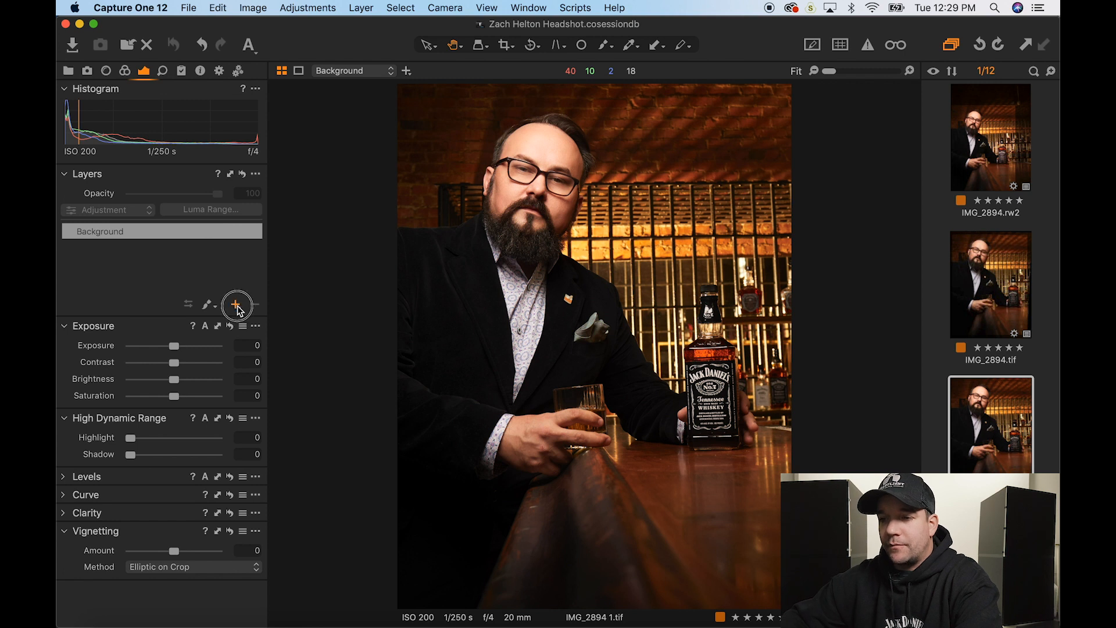
left_click(254, 324)
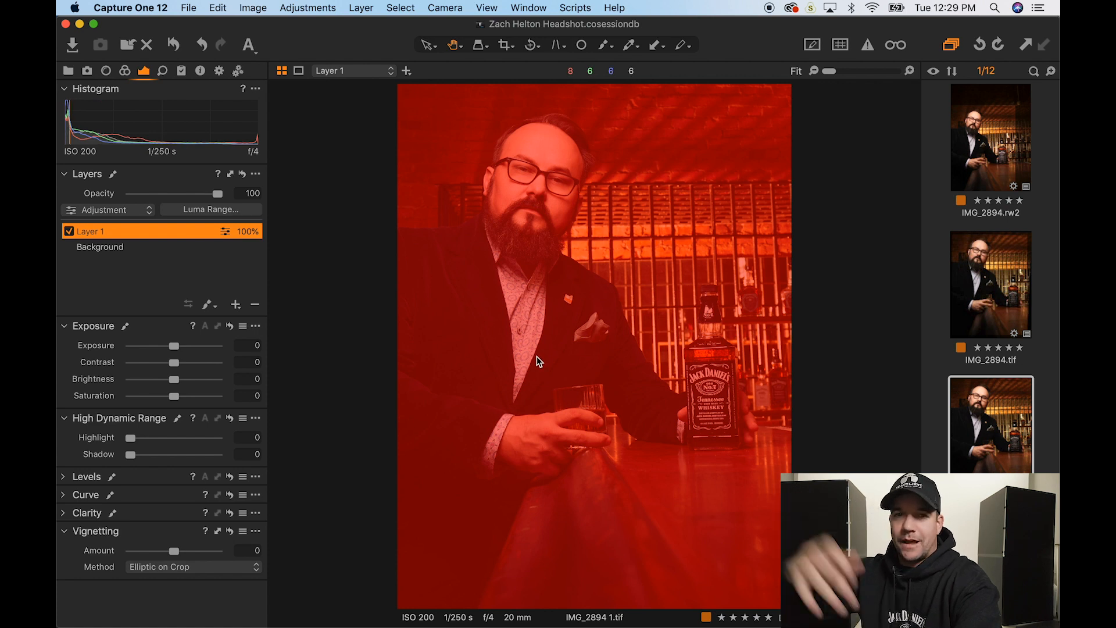
- Hide the mask overlay, try then reset Layer 1's exposure to 0, and expand Levels
key("m")
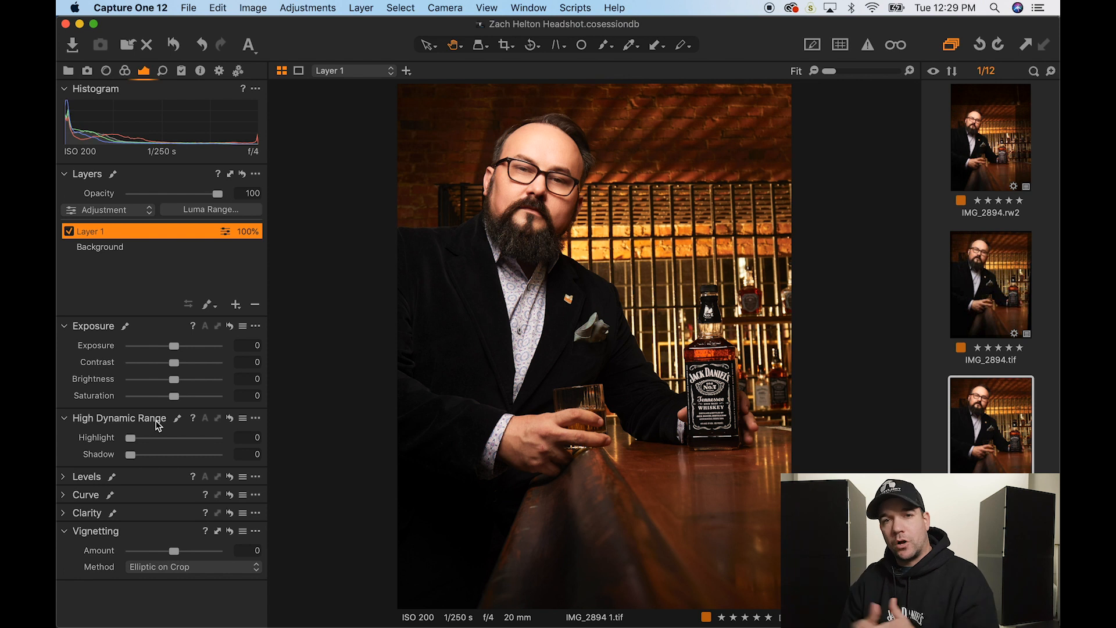
left_click(177, 347)
left_click_drag(176, 347, 196, 349)
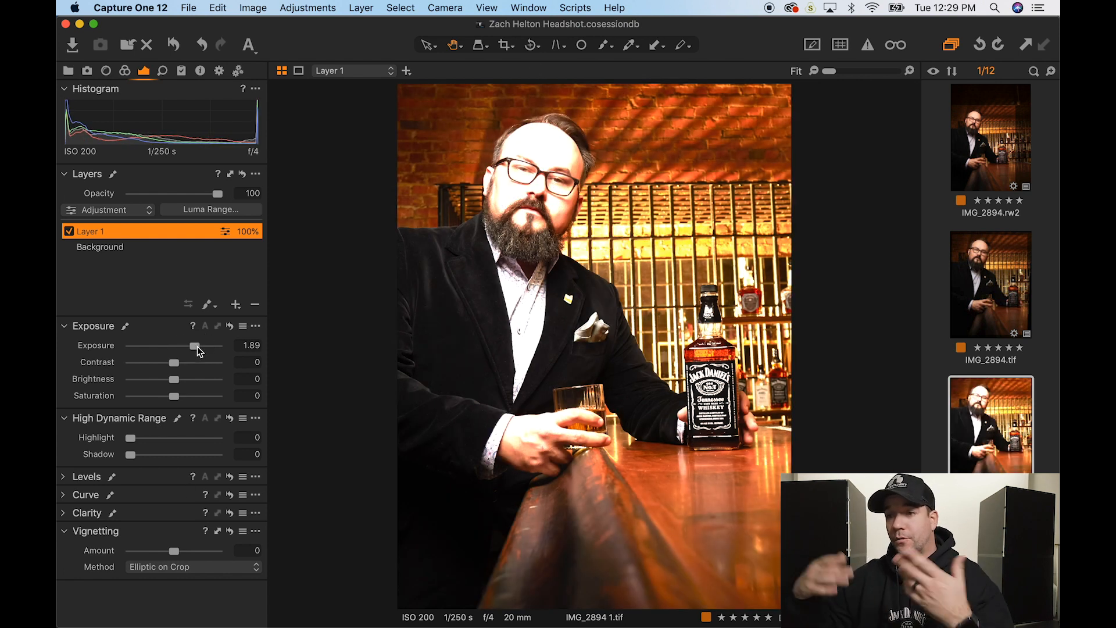
double_click(198, 347)
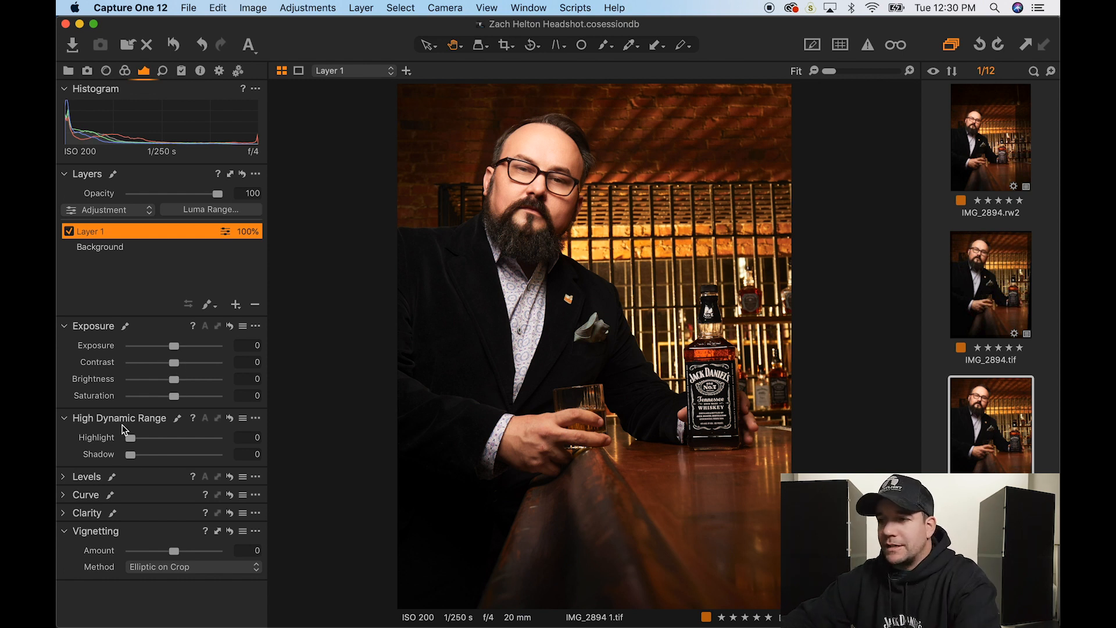
left_click(88, 479)
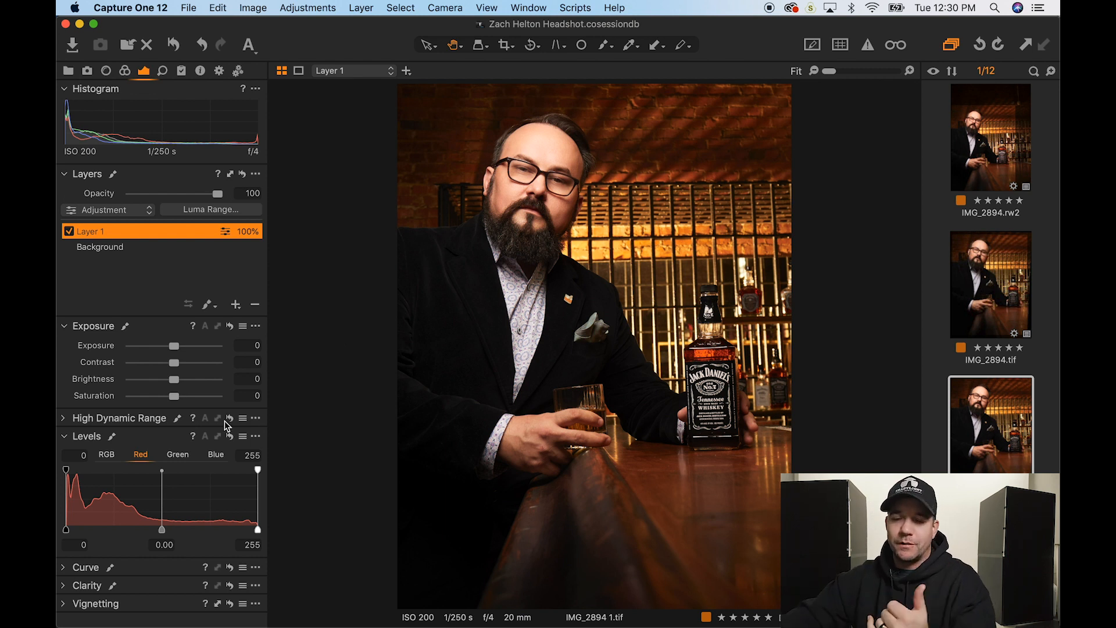
- Demonstrate RGB Levels changes to midtones, blacks and whites without keeping them
left_click(107, 454)
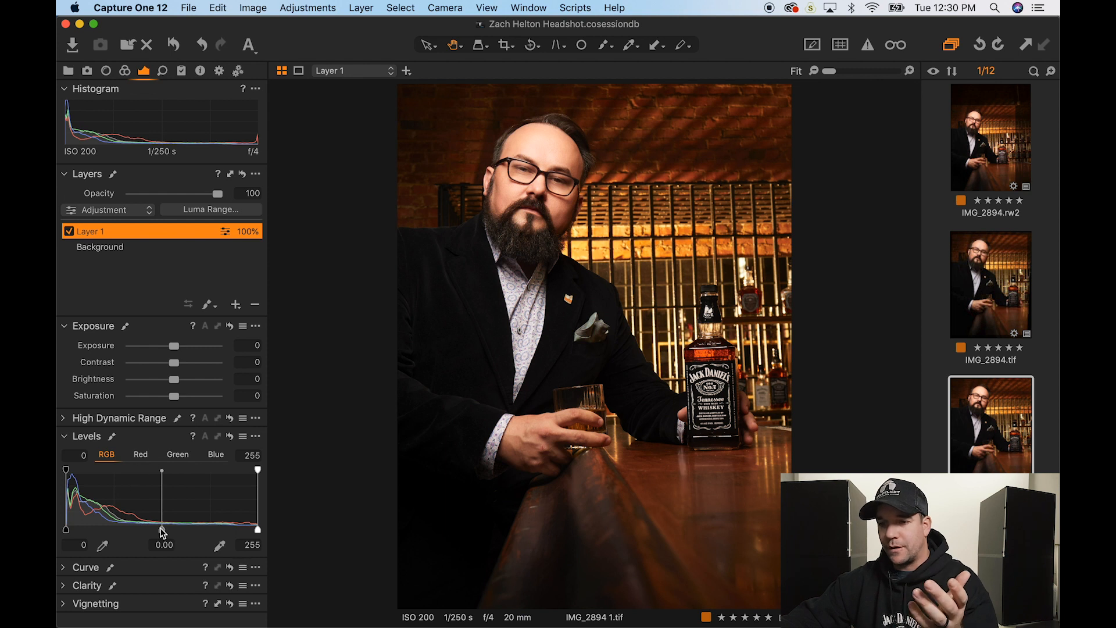
left_click_drag(163, 531, 136, 536)
mouse_move(68, 528)
left_mouse_down()
mouse_move(102, 528)
mouse_move(58, 536)
left_mouse_up()
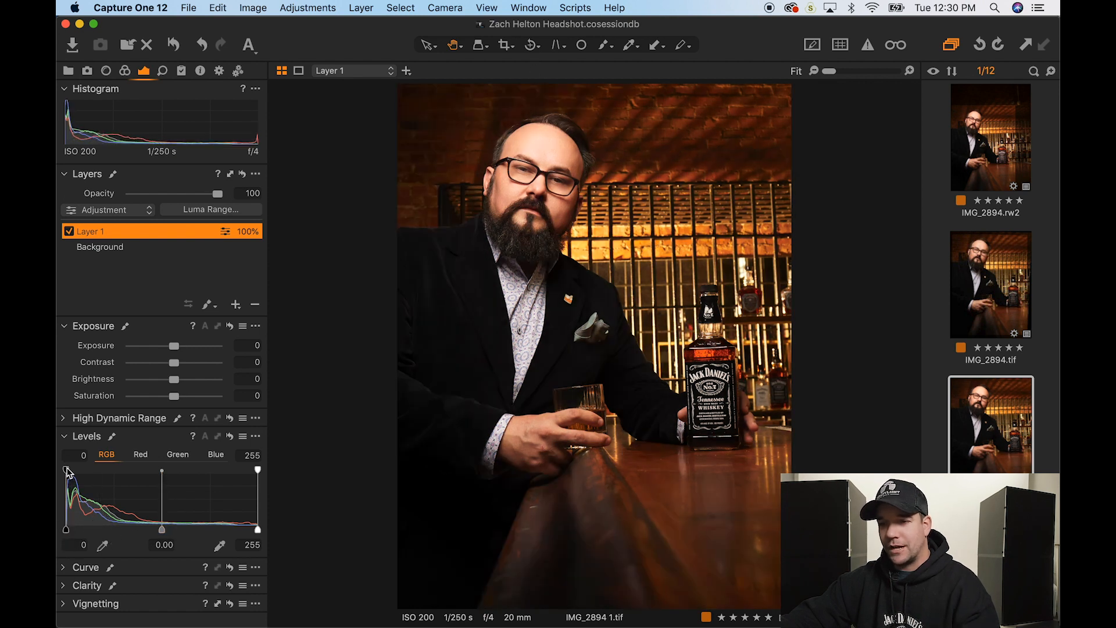
mouse_move(67, 469)
left_mouse_down()
mouse_move(100, 470)
mouse_move(58, 468)
left_mouse_up()
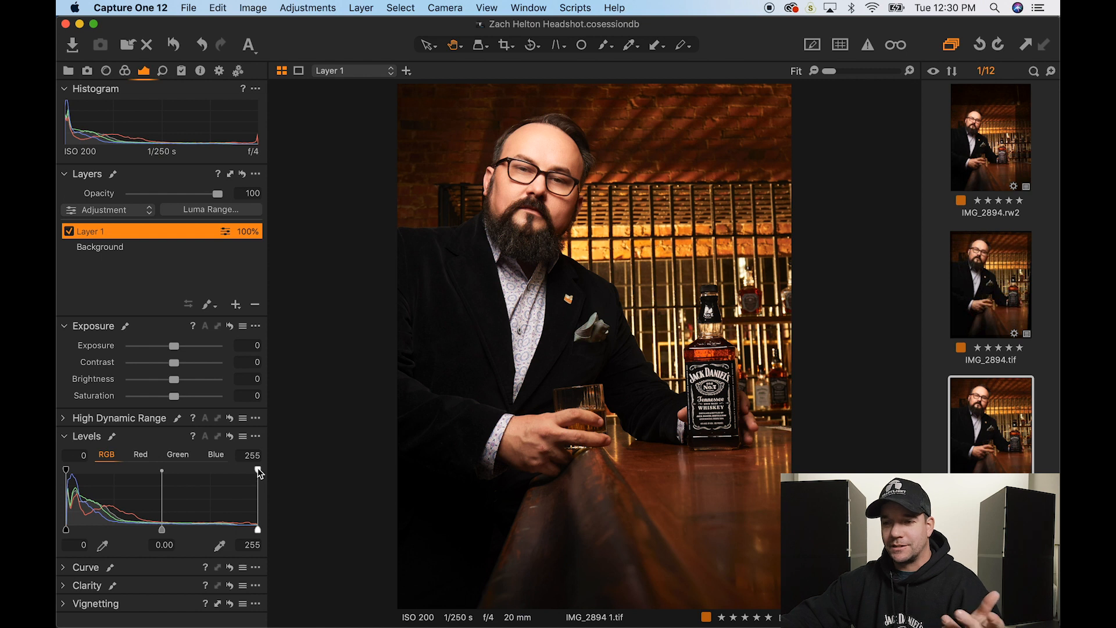
left_click_drag(259, 472, 291, 479)
left_click(259, 530)
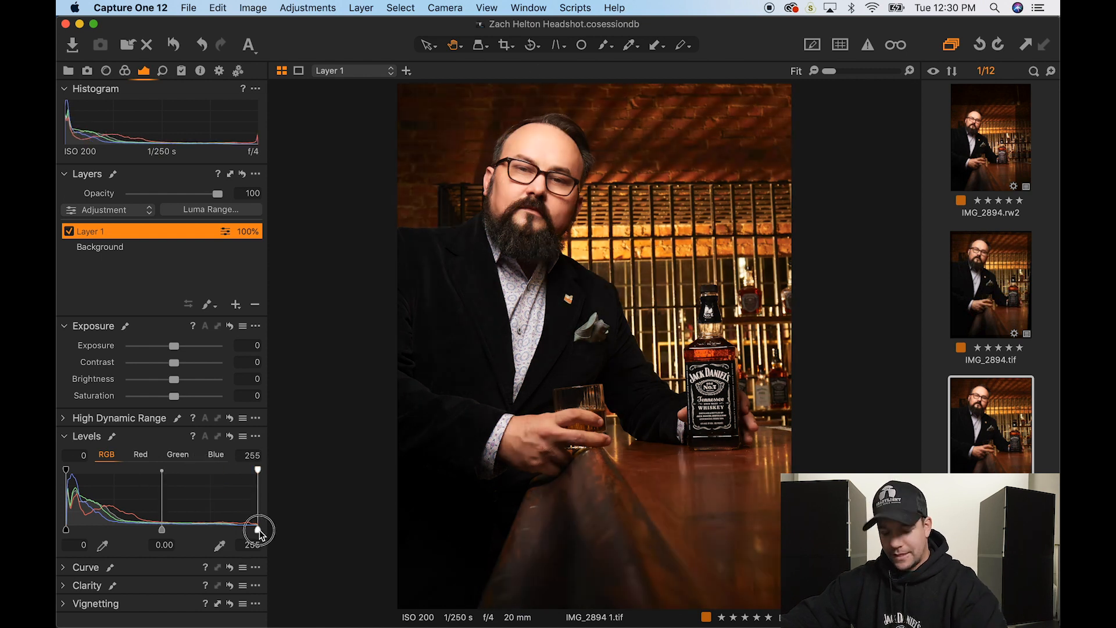
left_click_drag(258, 530, 285, 531)
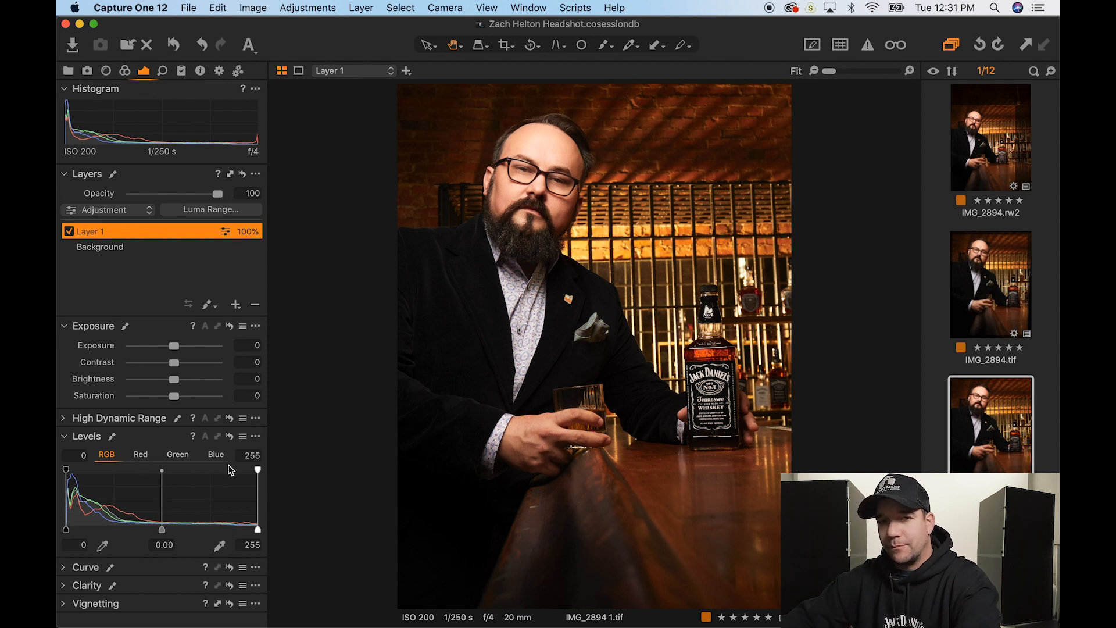
- Set the Red channel Levels midpoint to -0.03, comparing before and after, then expand Curve
left_click(141, 454)
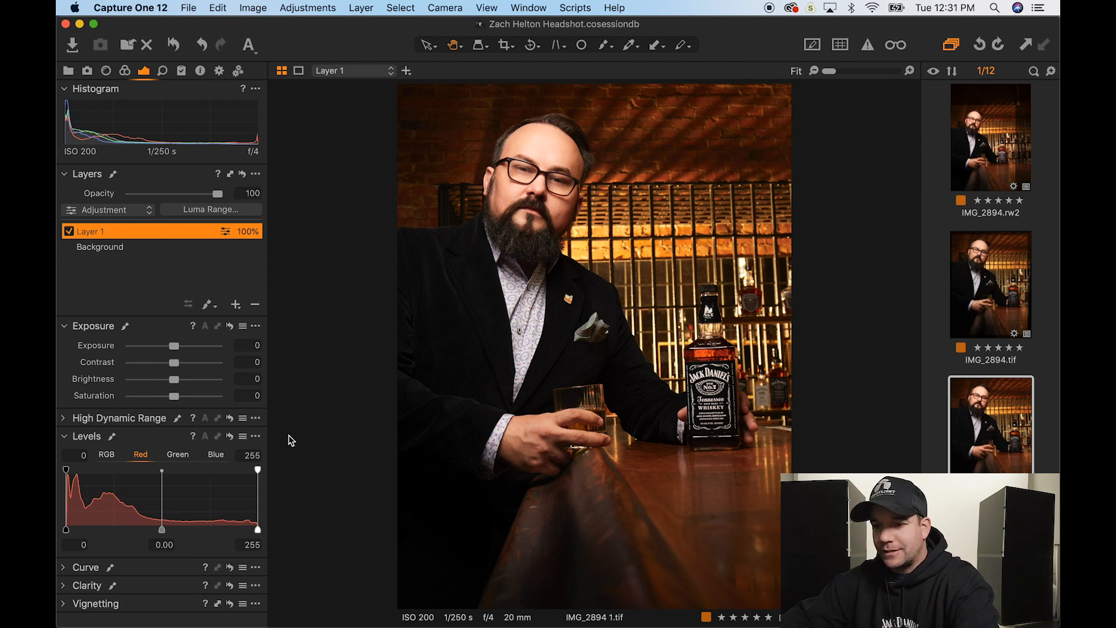
left_click(162, 530)
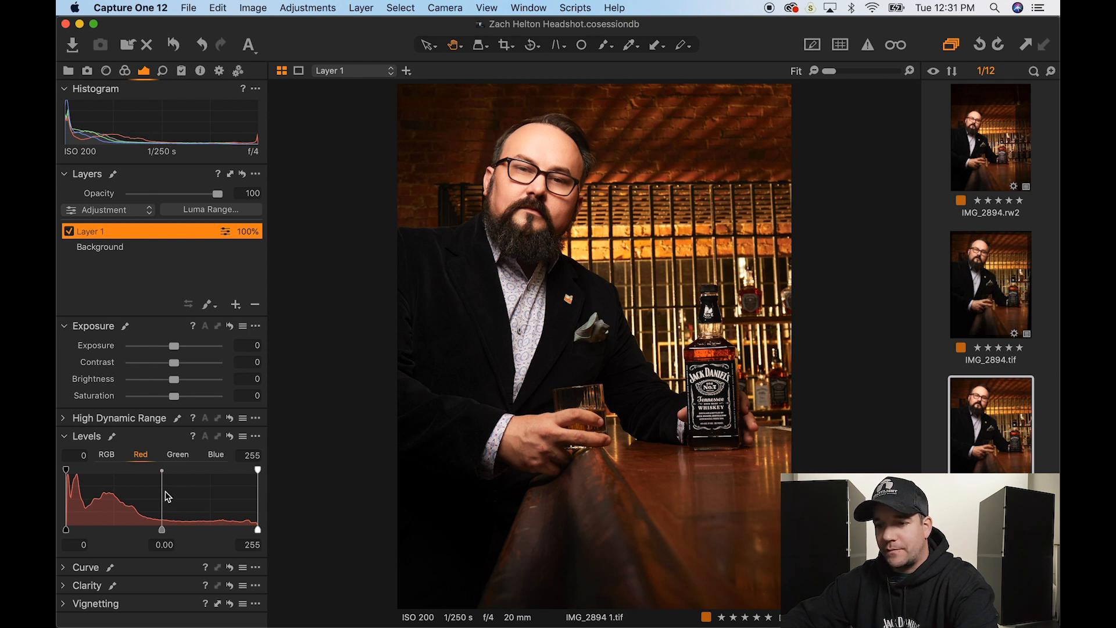
left_click(163, 530)
left_click_drag(164, 530, 166, 537)
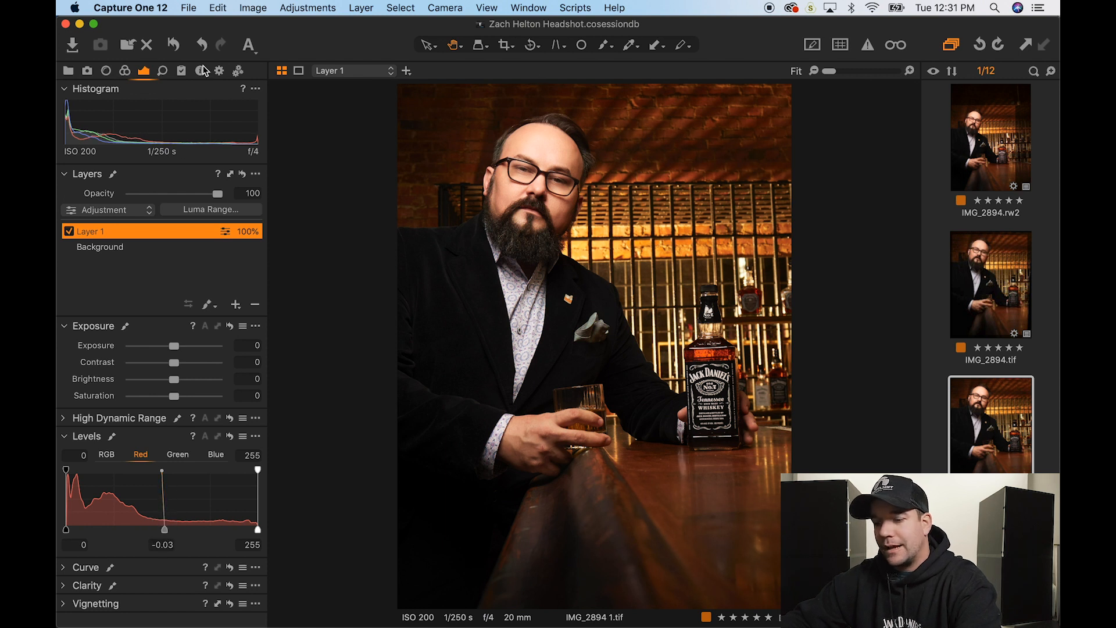
left_click(172, 46)
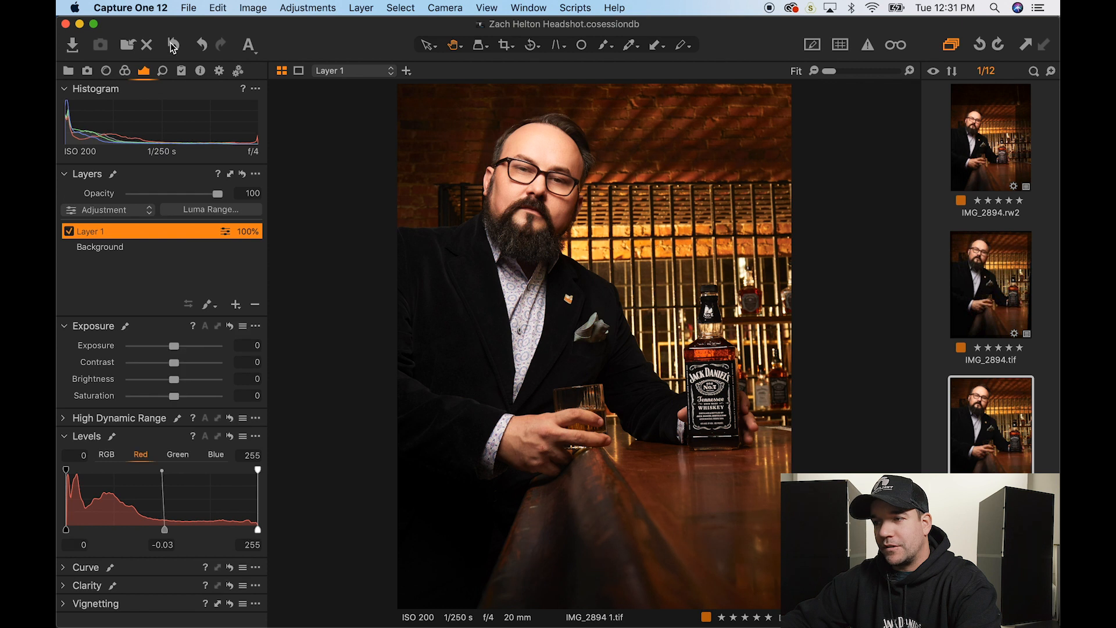
left_click(173, 46)
left_click(173, 46)
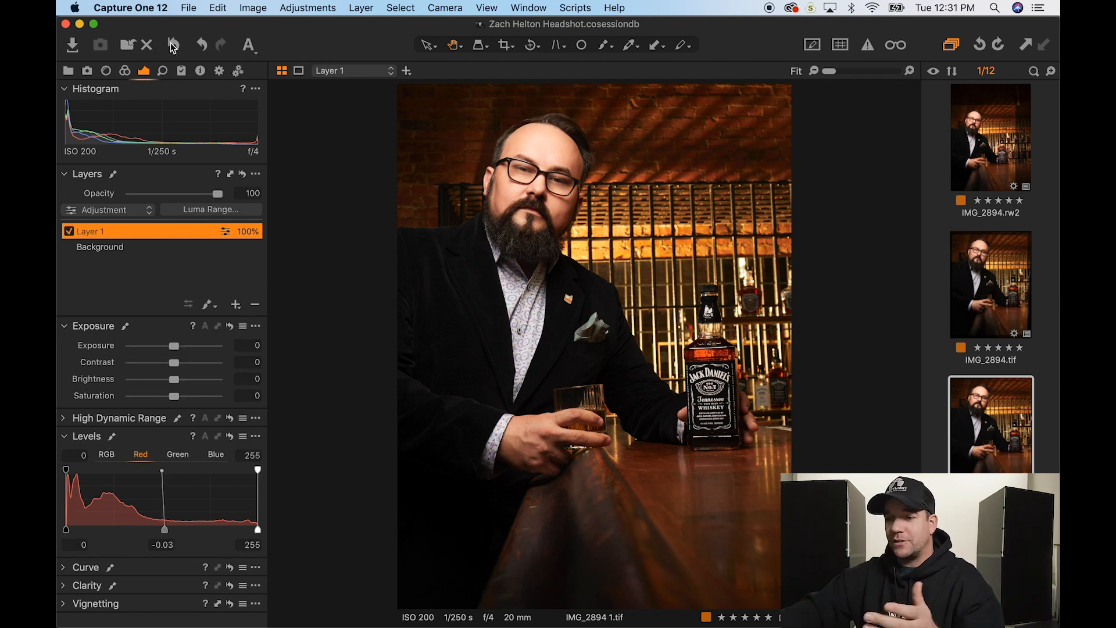
left_click_drag(166, 530, 221, 529)
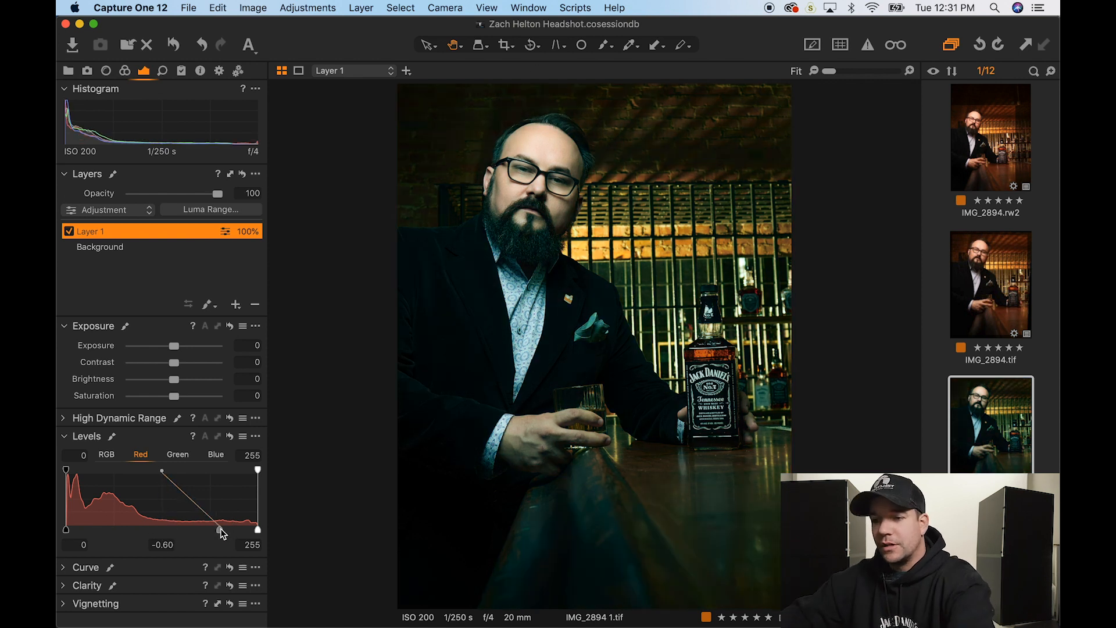
double_click(220, 530)
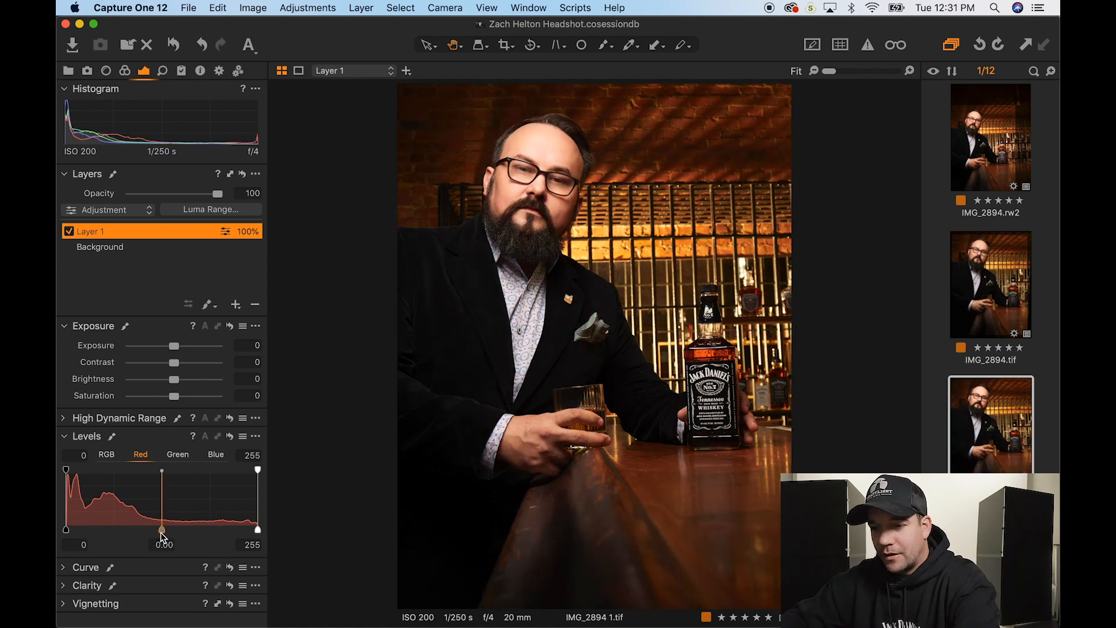
left_click_drag(161, 533, 164, 531)
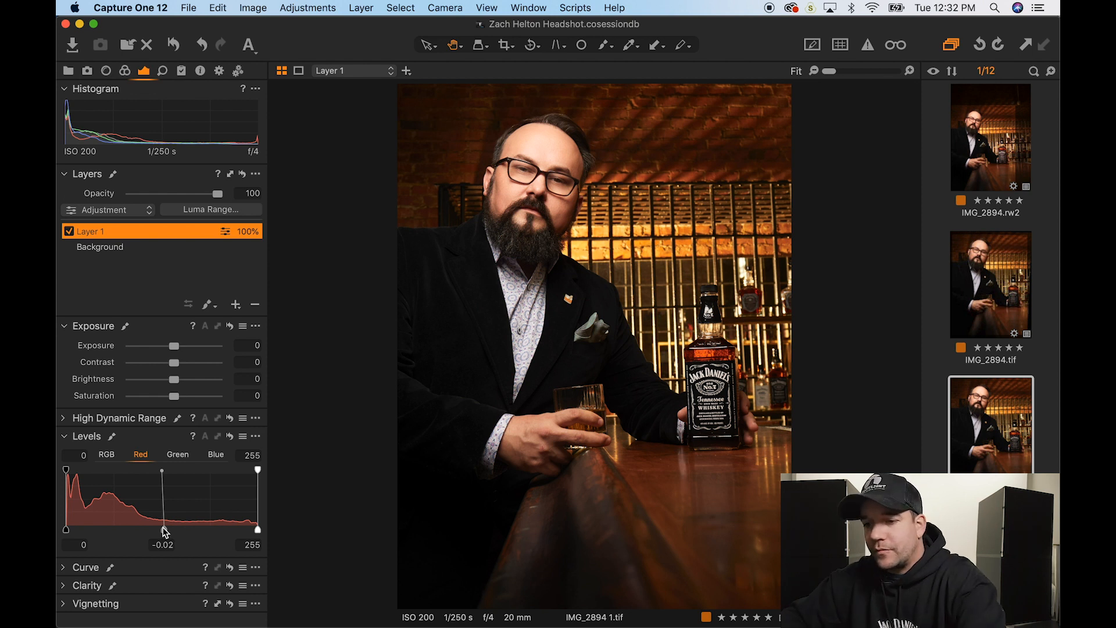
left_click_drag(165, 532, 163, 528)
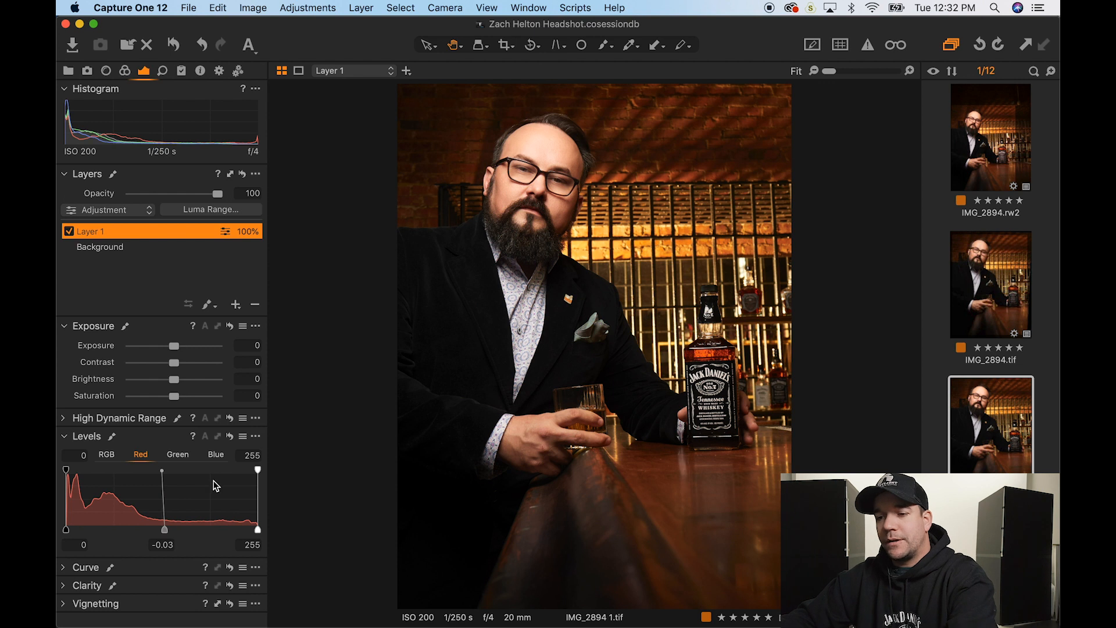
left_click(82, 576)
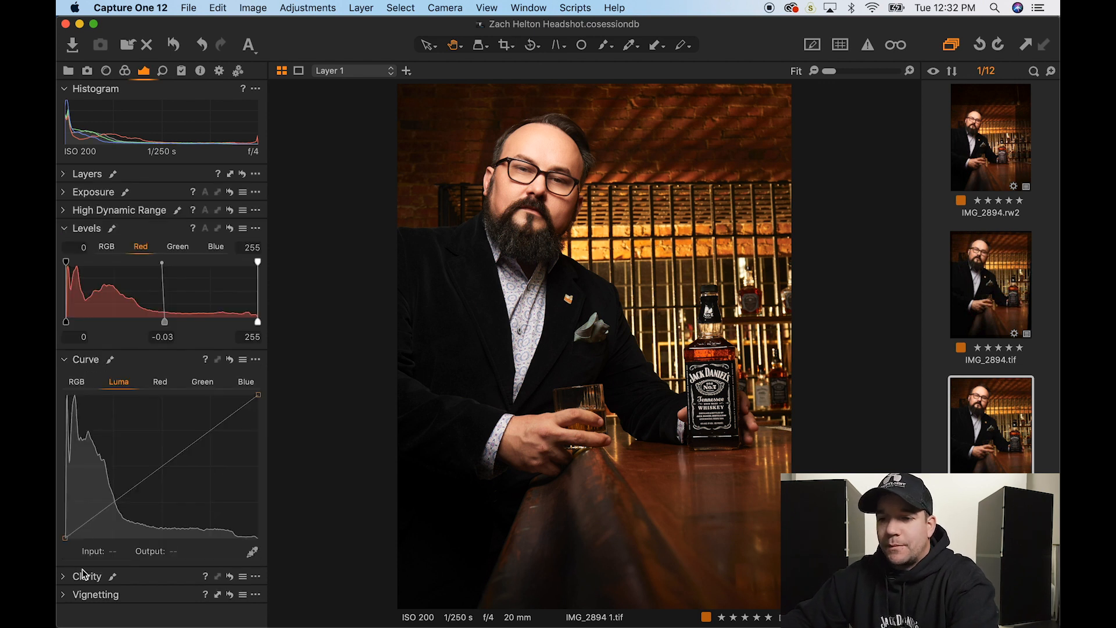
- Try warming the image by lifting a mid point on the Red curve, then undo it
left_click(160, 382)
left_click(162, 468)
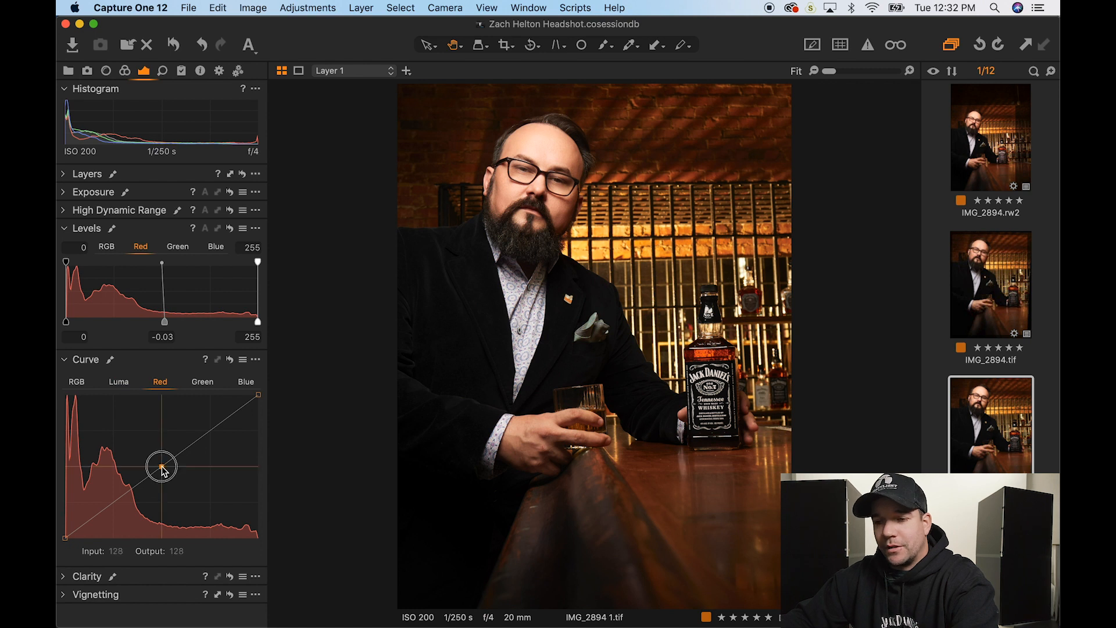
left_click_drag(163, 468, 140, 451)
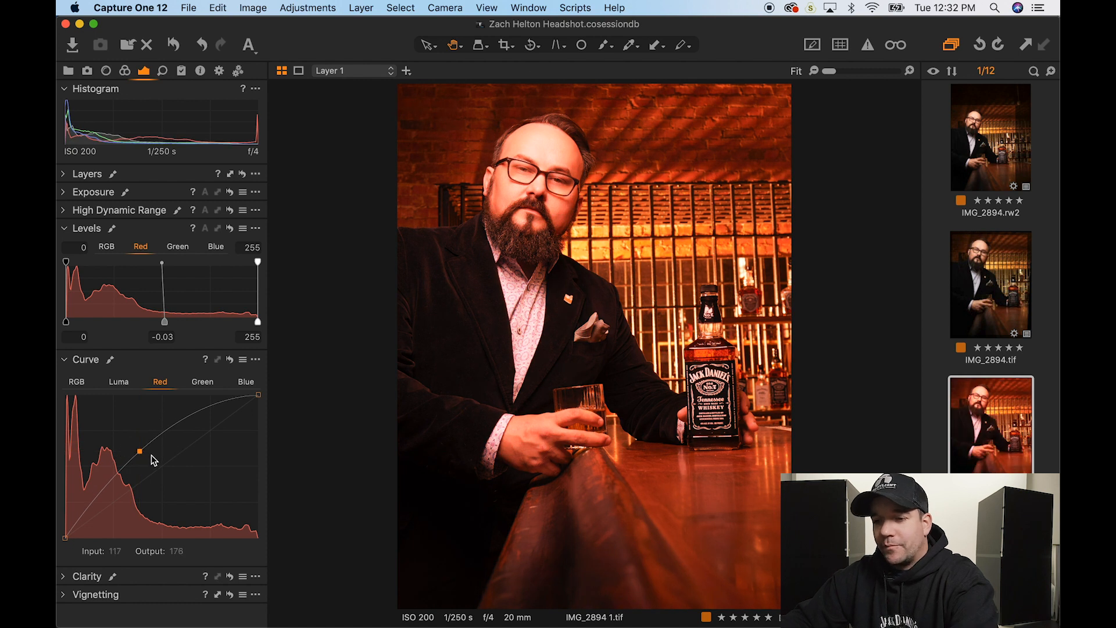
key("super+z")
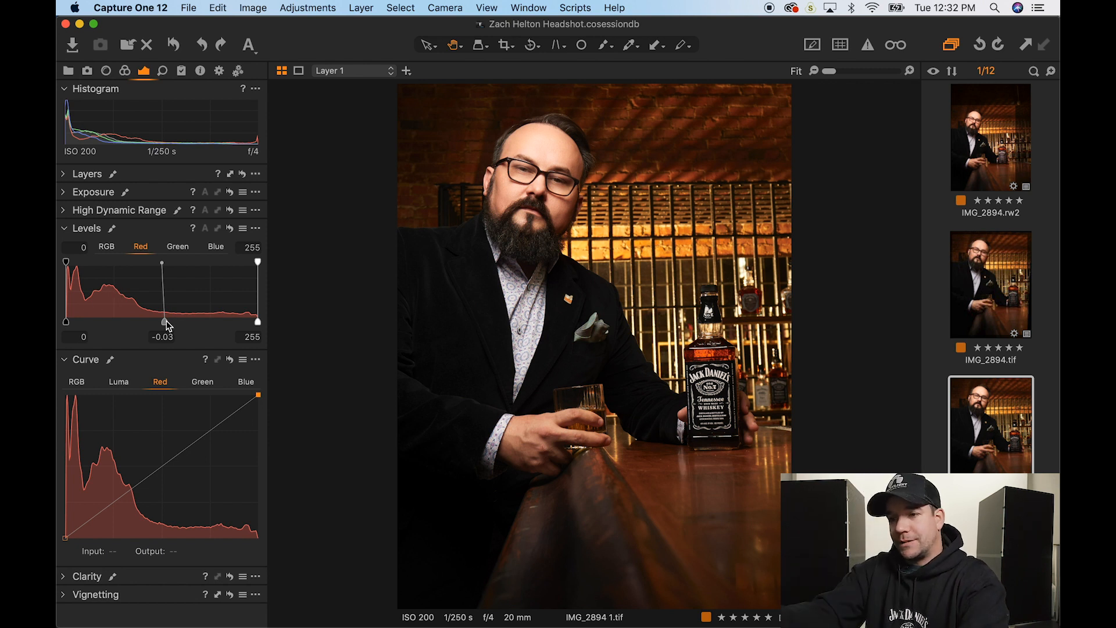
- Test the Red Levels shadow and white-point handles, leaving them at 0, -0.03 and 255
left_click(67, 324)
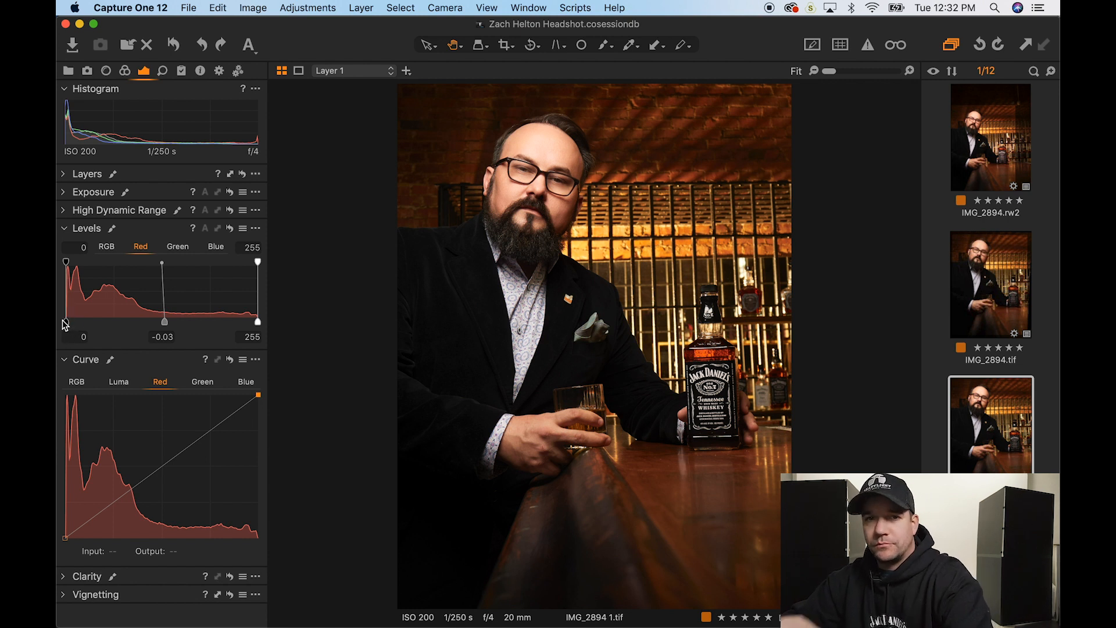
mouse_move(67, 323)
left_mouse_down()
mouse_move(87, 322)
mouse_move(65, 323)
left_mouse_up()
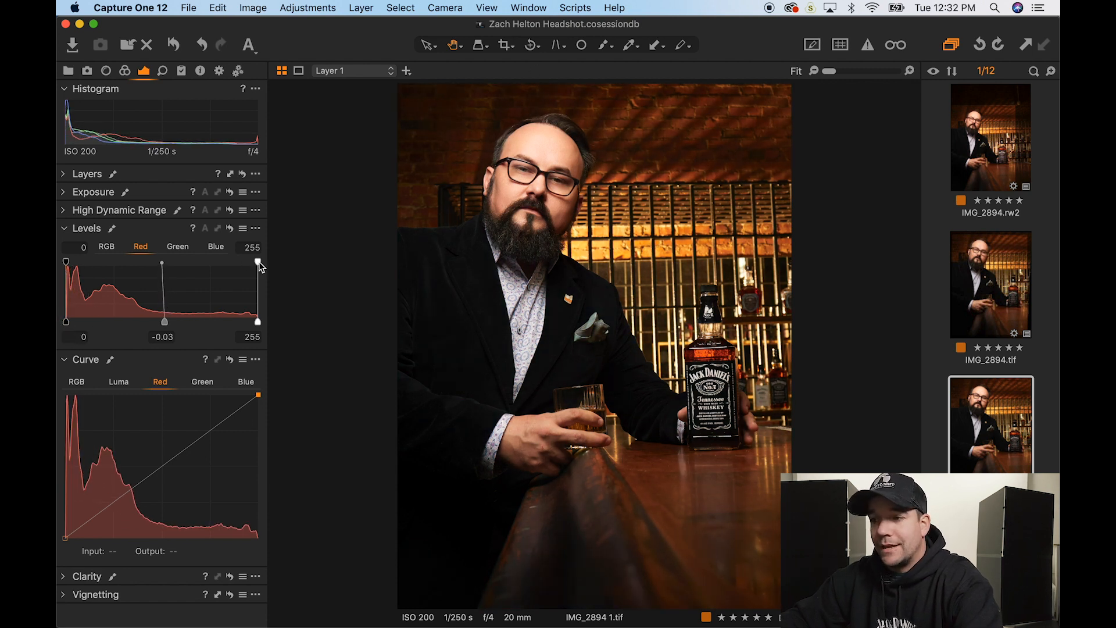
left_click_drag(258, 263, 289, 273)
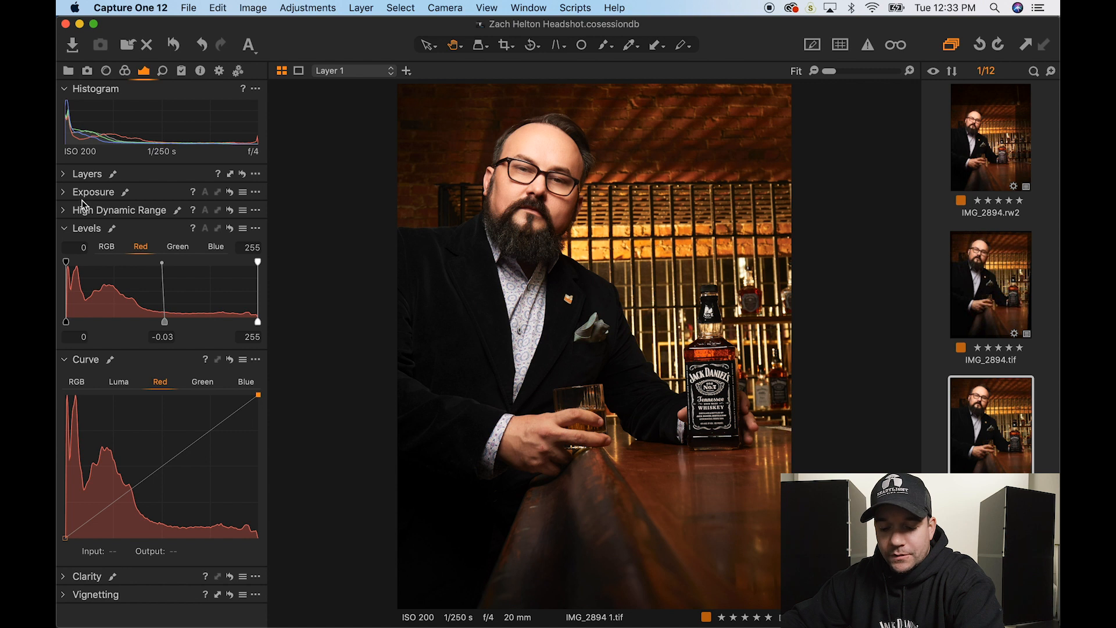
- Try Highlight recovery at 67 while checking the face at 100%, then return it to 0
left_click(102, 191)
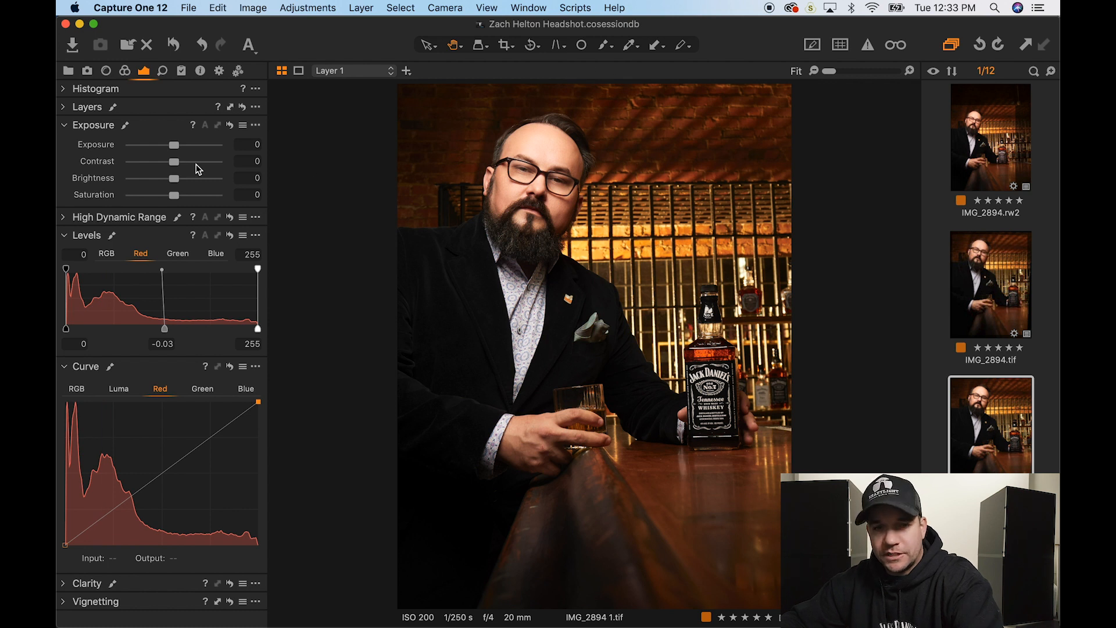
left_click(116, 217)
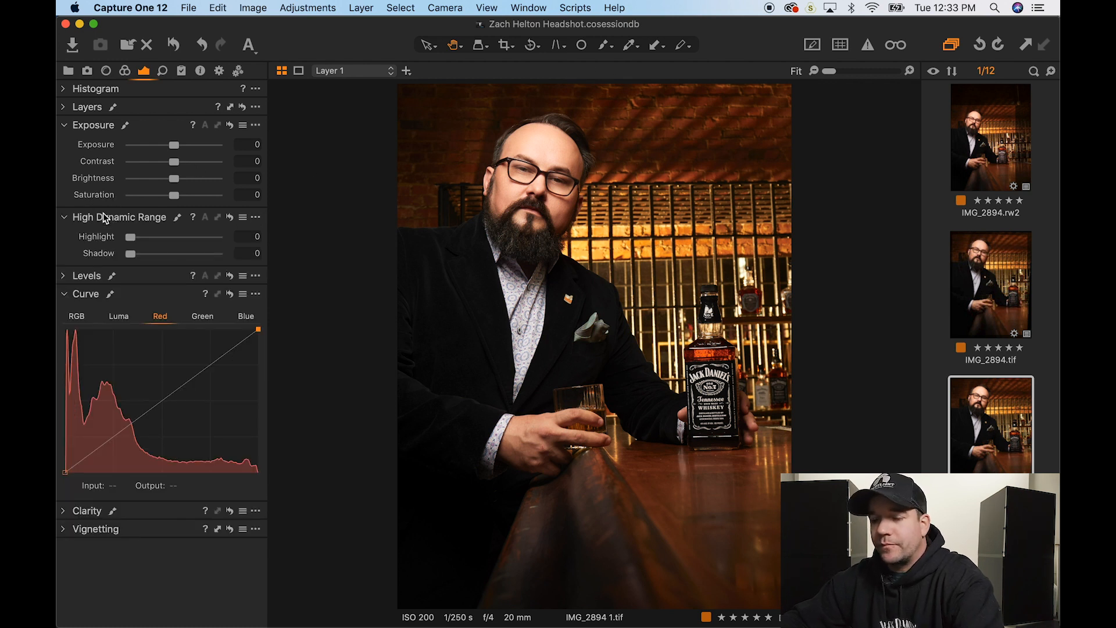
left_click(132, 237)
left_click_drag(132, 237, 189, 237)
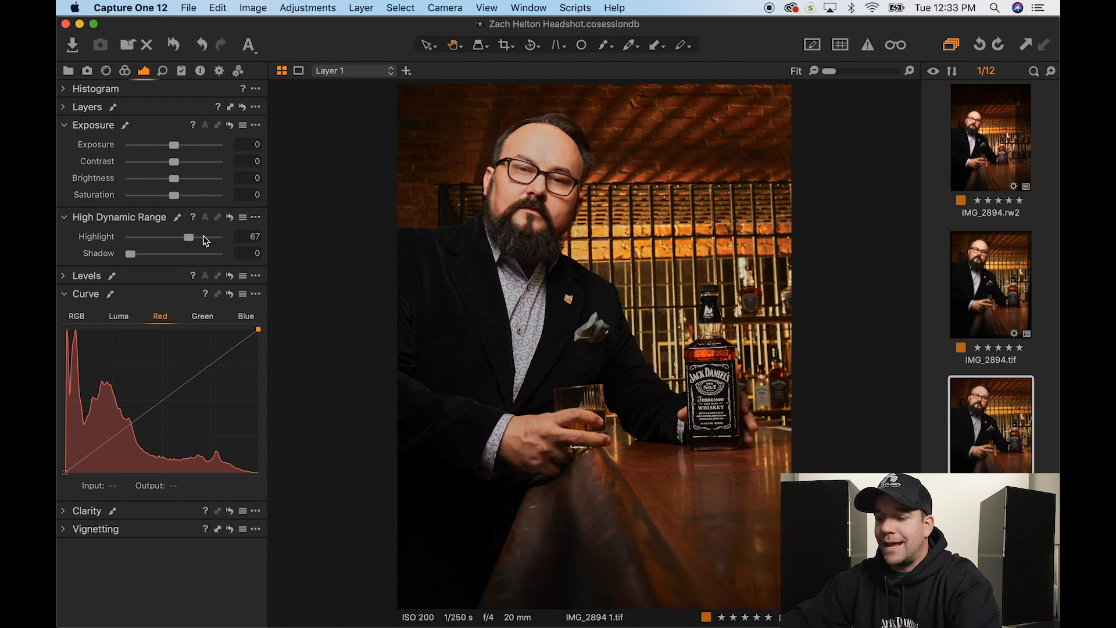
left_click(542, 149)
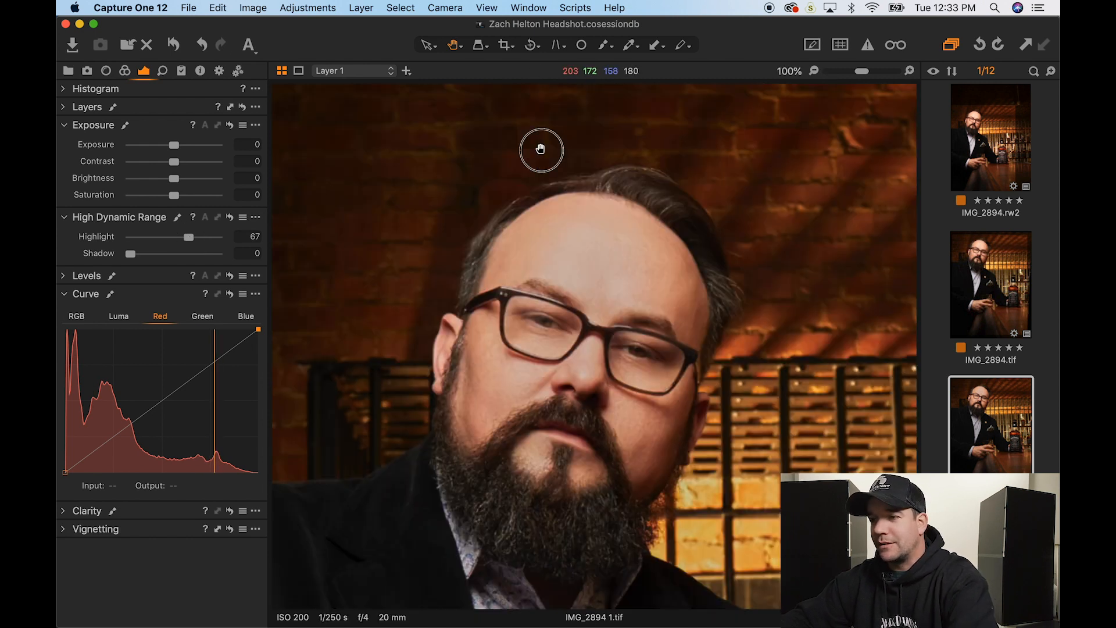
left_click_drag(576, 236, 535, 250)
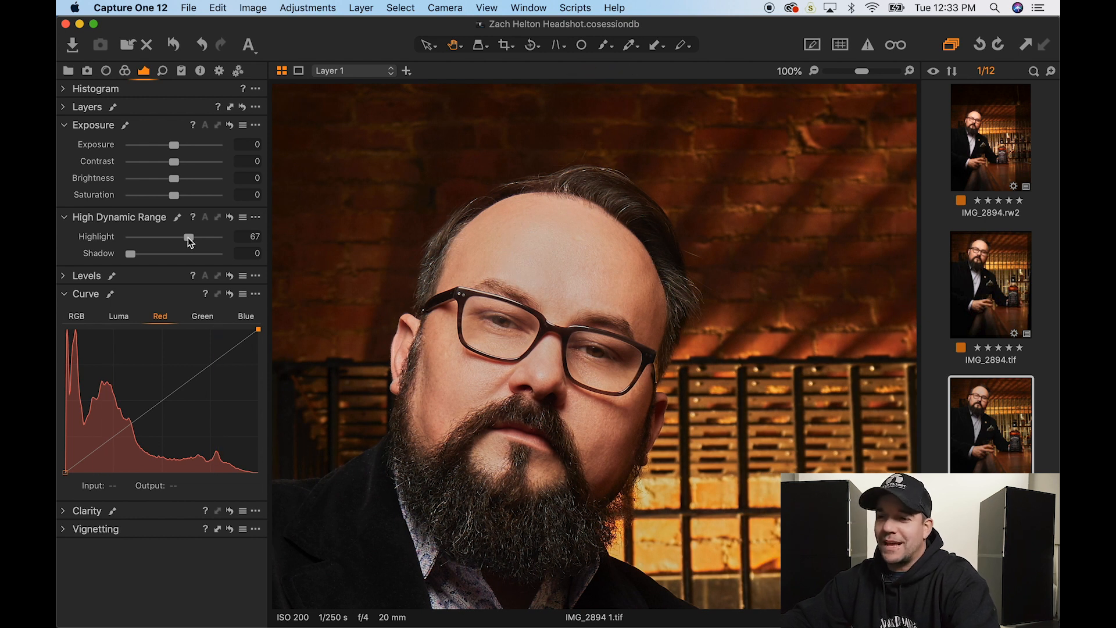
left_click_drag(189, 238, 131, 239)
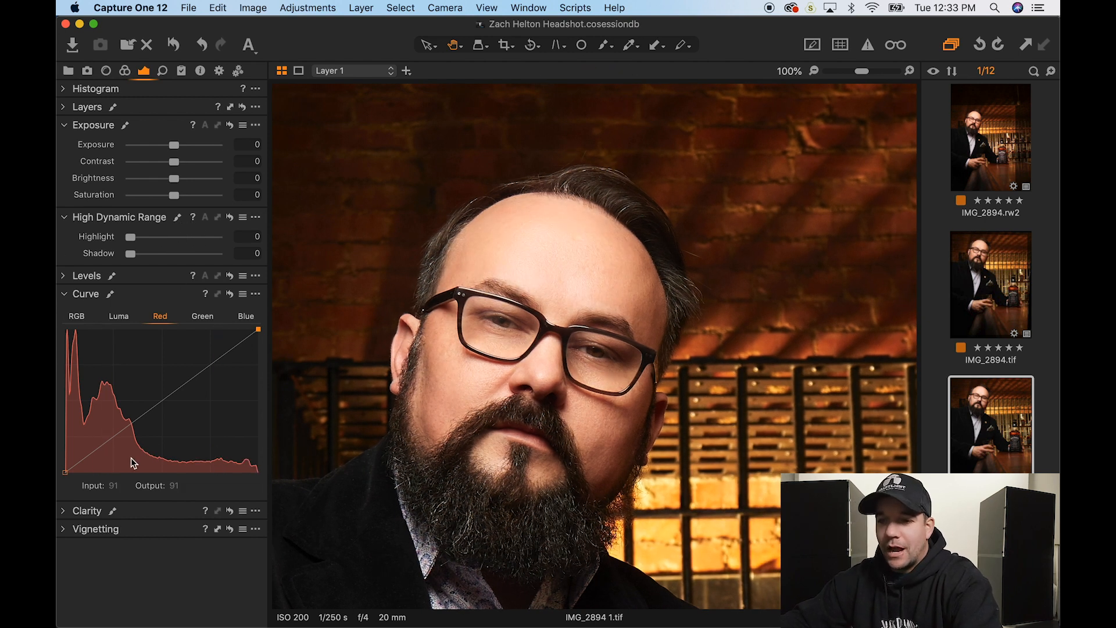
- Try the Luma and RGB curves, darkening midtones and brightening the top end, then show Layers
left_click(120, 319)
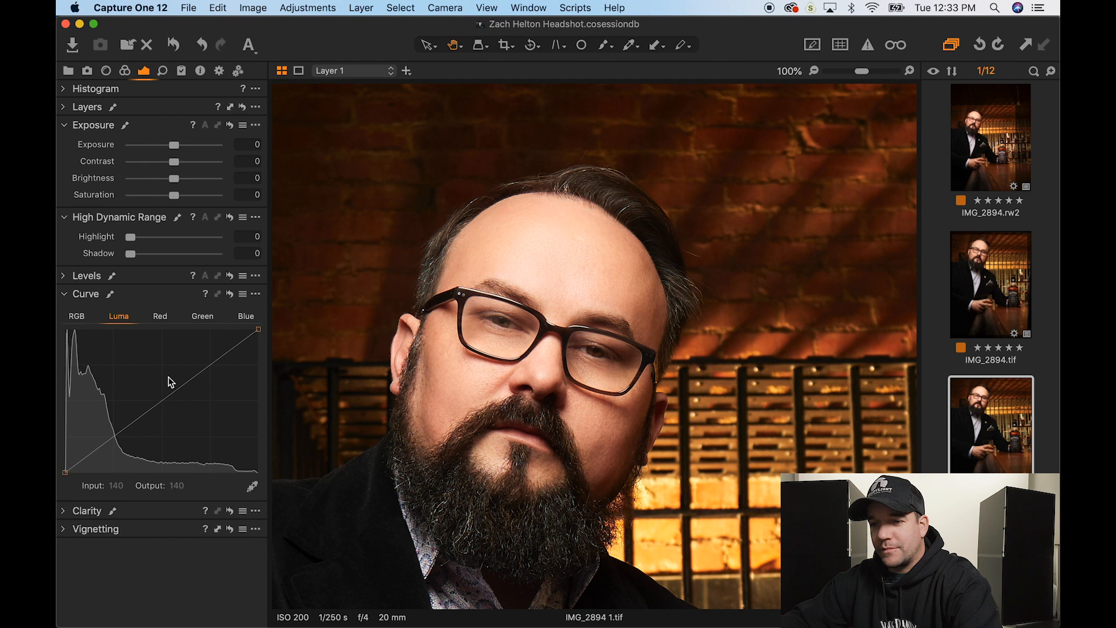
left_click(77, 318)
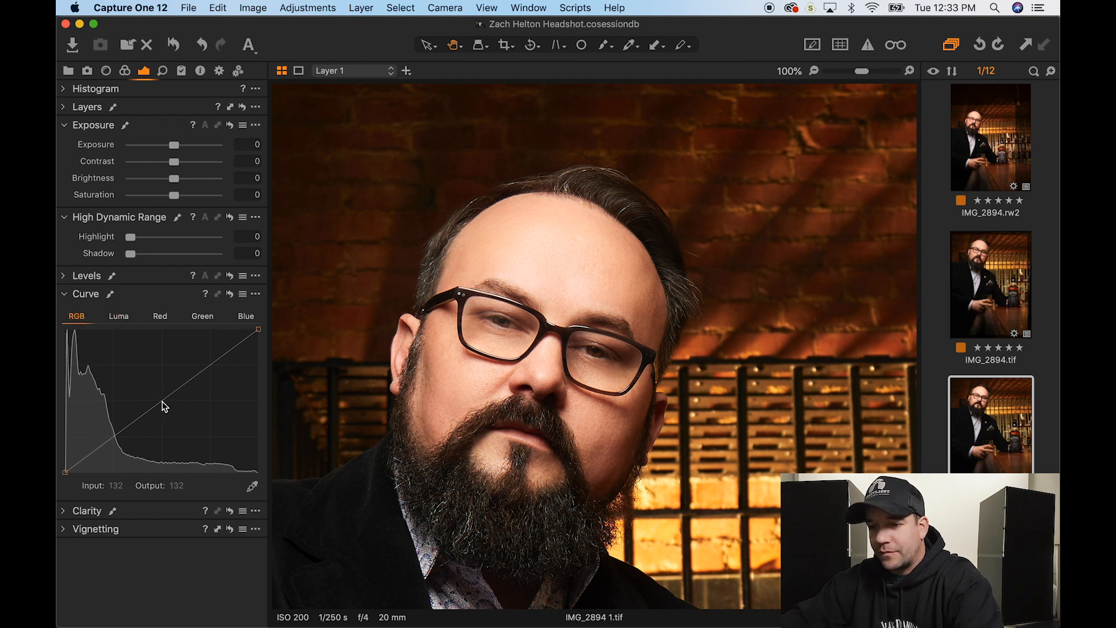
left_click_drag(165, 406, 165, 401)
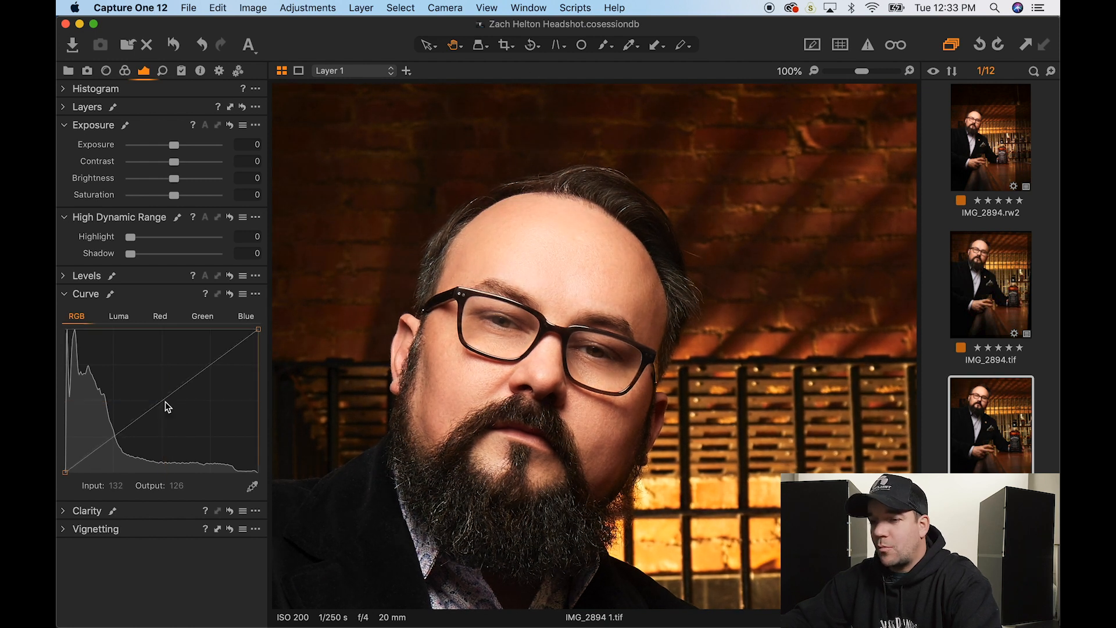
left_click_drag(257, 328, 273, 297)
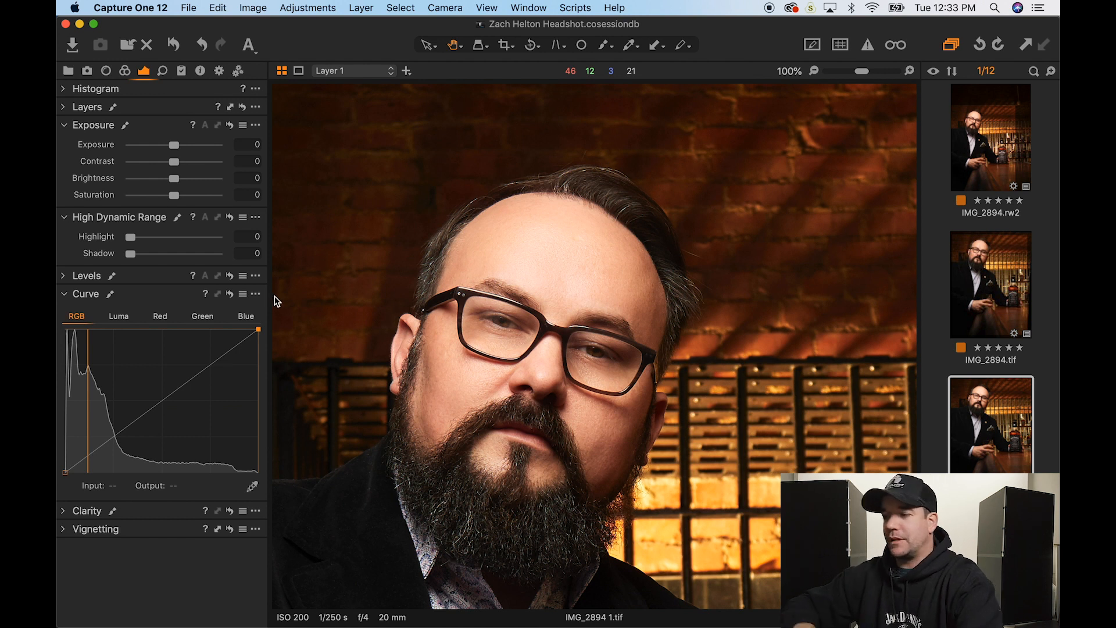
left_click(87, 107)
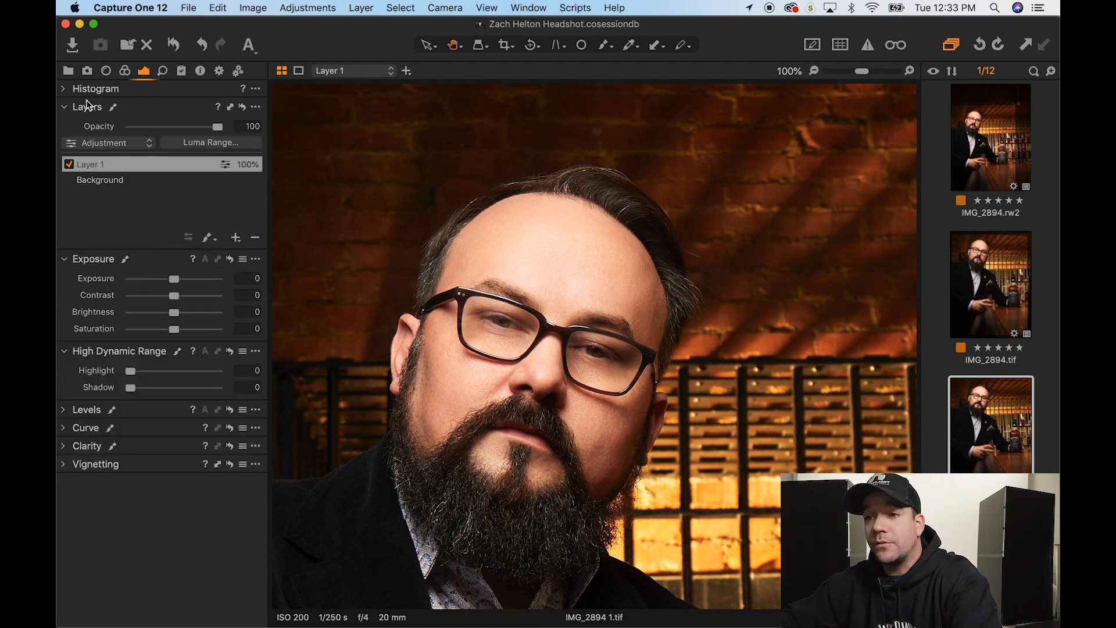
- Add Layer 2 and mask the forehead and chin skin, erasing spill at the face edges and moustache
left_click(235, 239)
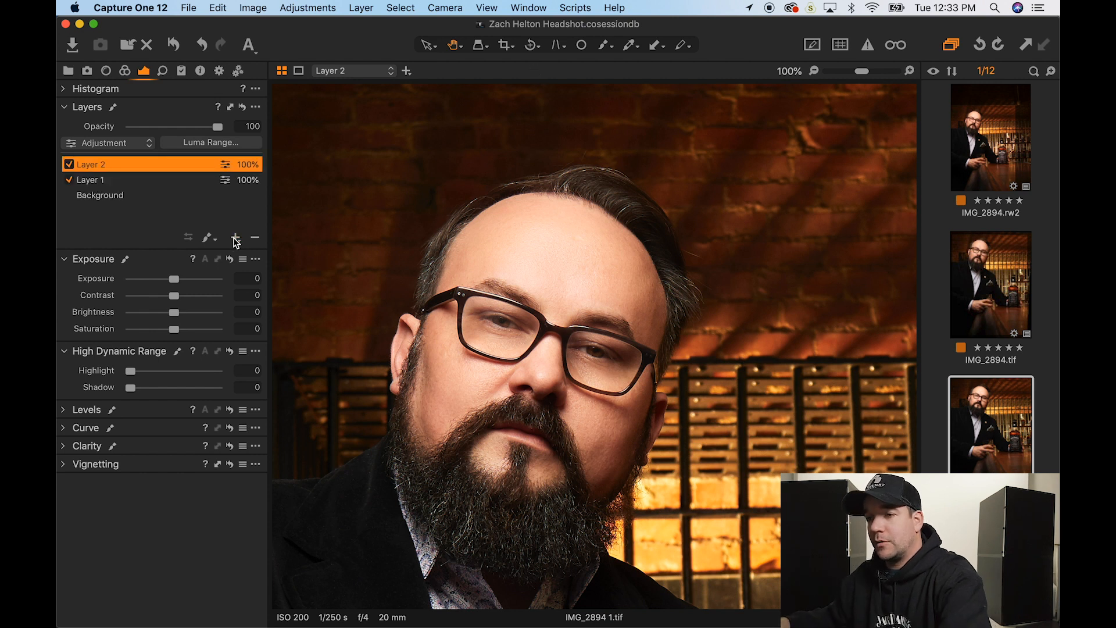
key("b")
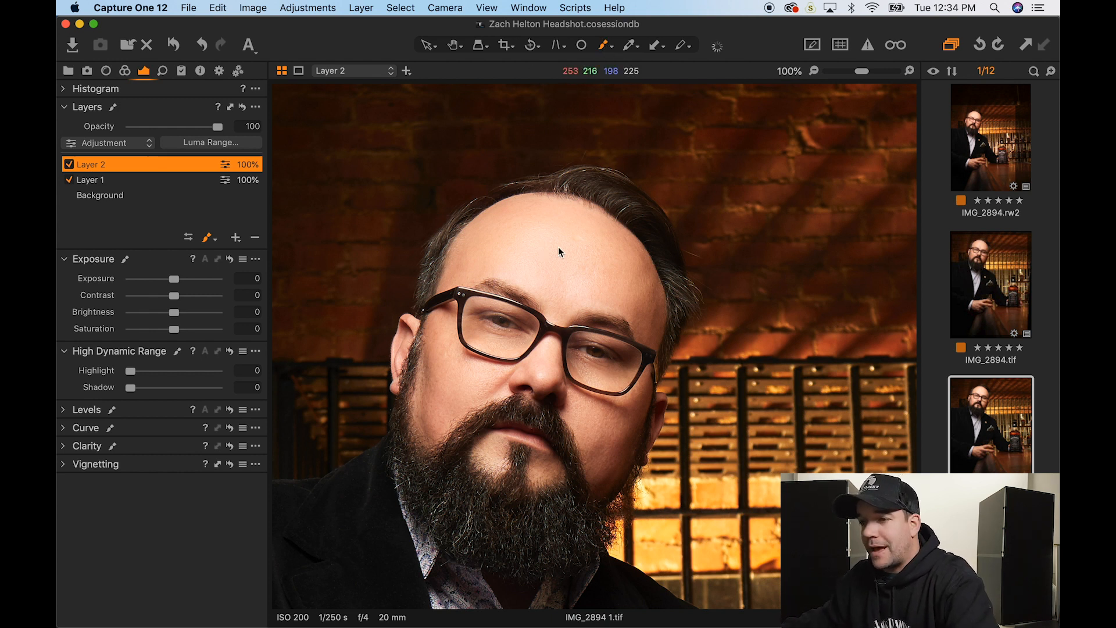
mouse_move(560, 232)
left_mouse_down()
mouse_move(577, 253)
mouse_move(571, 276)
mouse_move(537, 233)
mouse_move(458, 246)
mouse_move(441, 279)
mouse_move(525, 248)
mouse_move(535, 205)
mouse_move(494, 205)
mouse_move(514, 264)
mouse_move(597, 254)
mouse_move(563, 208)
mouse_move(555, 295)
mouse_move(615, 317)
mouse_move(657, 289)
mouse_move(614, 323)
mouse_move(589, 315)
mouse_move(633, 239)
mouse_move(574, 207)
mouse_move(491, 224)
mouse_move(466, 319)
mouse_move(481, 319)
mouse_move(474, 306)
mouse_move(420, 385)
mouse_move(418, 435)
mouse_move(486, 381)
mouse_move(521, 312)
mouse_move(466, 336)
mouse_move(479, 408)
mouse_move(555, 347)
mouse_move(540, 392)
mouse_move(595, 338)
mouse_move(576, 406)
mouse_move(606, 385)
mouse_move(598, 421)
mouse_move(629, 432)
left_mouse_up()
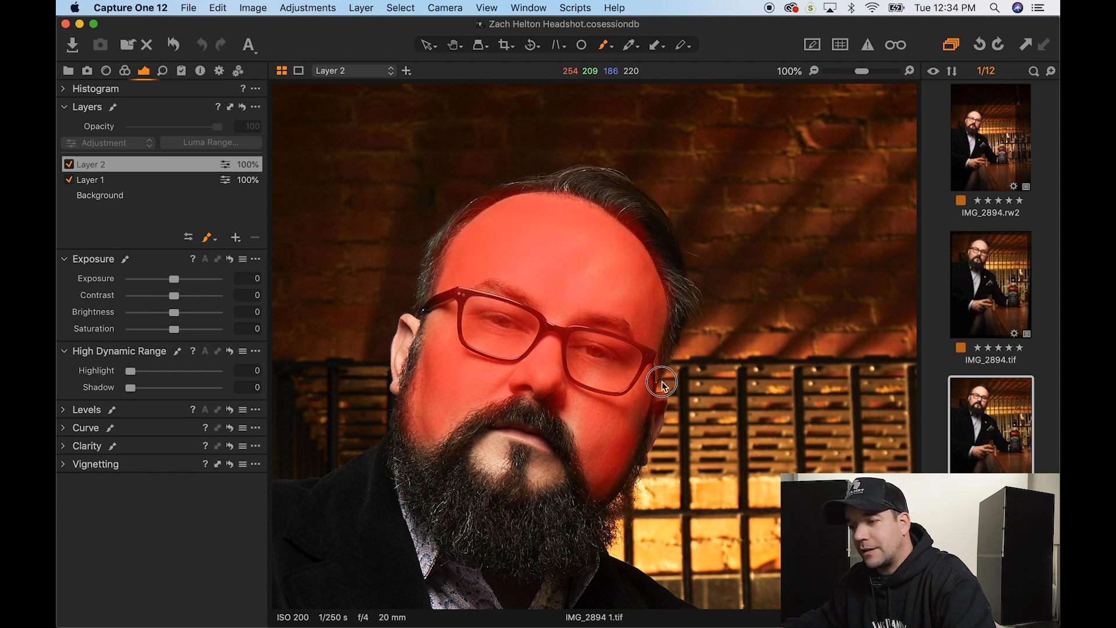
mouse_move(553, 456)
left_mouse_down()
mouse_move(509, 473)
mouse_move(488, 463)
left_mouse_up()
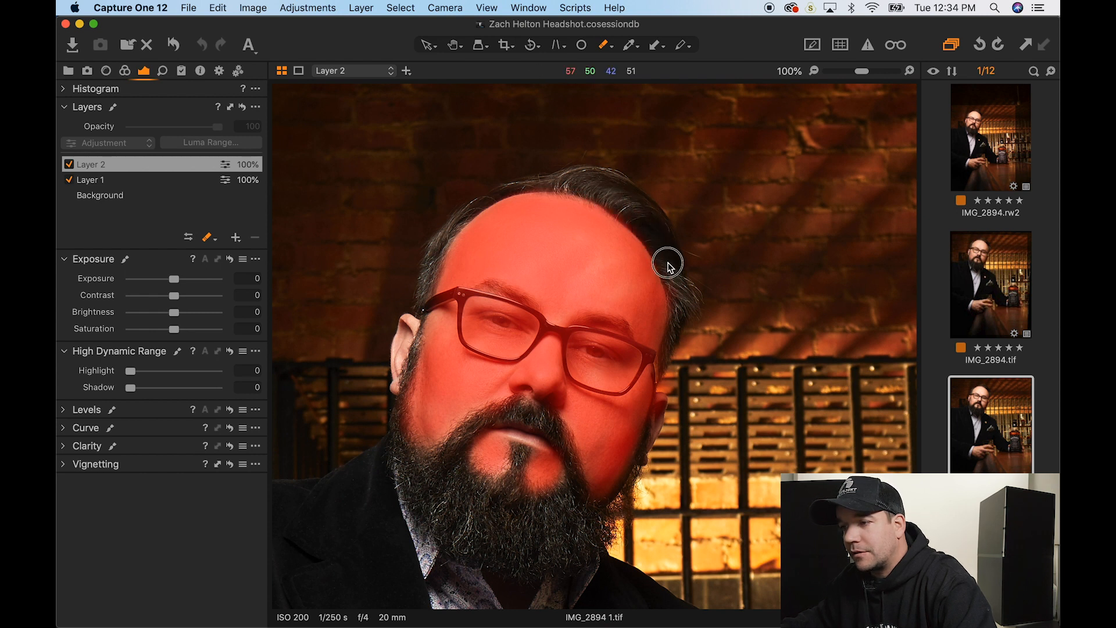
mouse_move(667, 389)
left_mouse_down()
mouse_move(656, 447)
mouse_move(671, 363)
mouse_move(612, 539)
left_mouse_up()
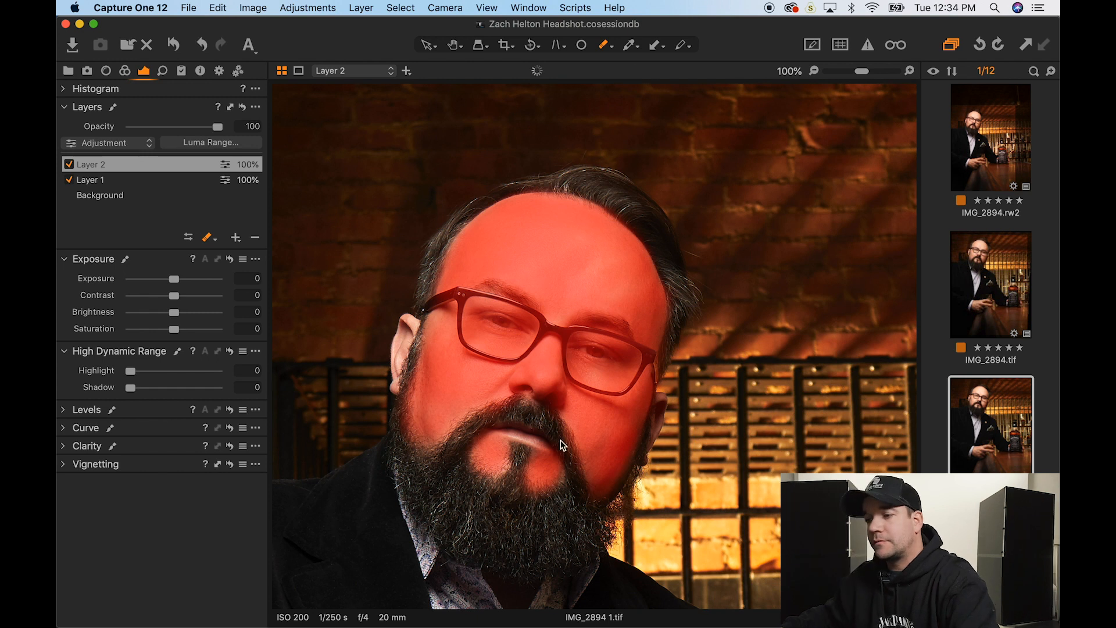
left_click_drag(574, 473, 574, 457)
left_click_drag(508, 398, 486, 419)
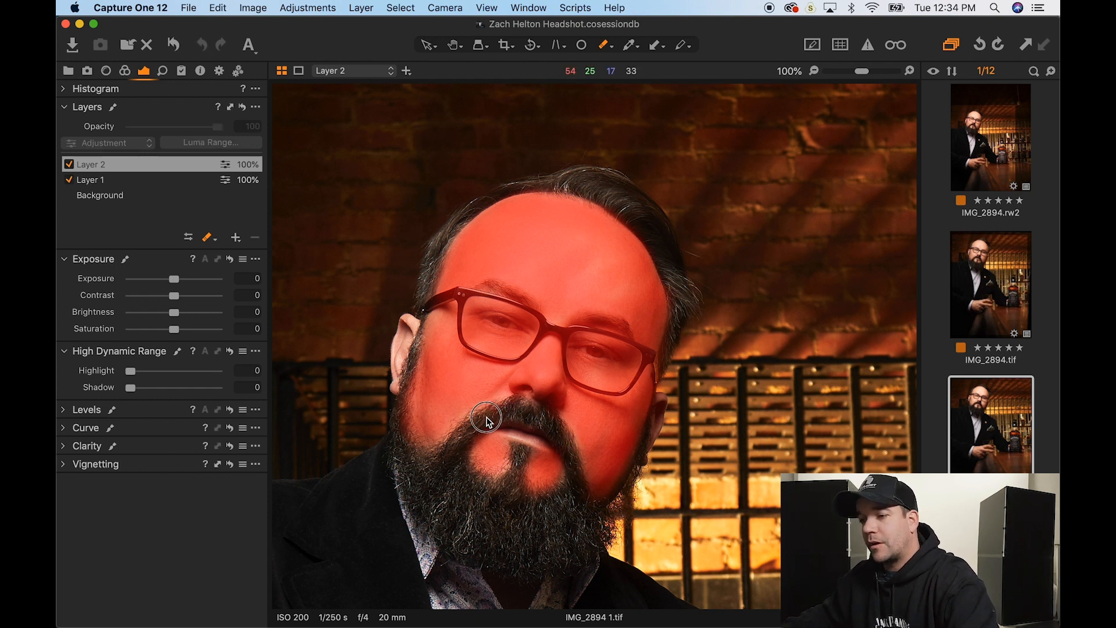
key("m")
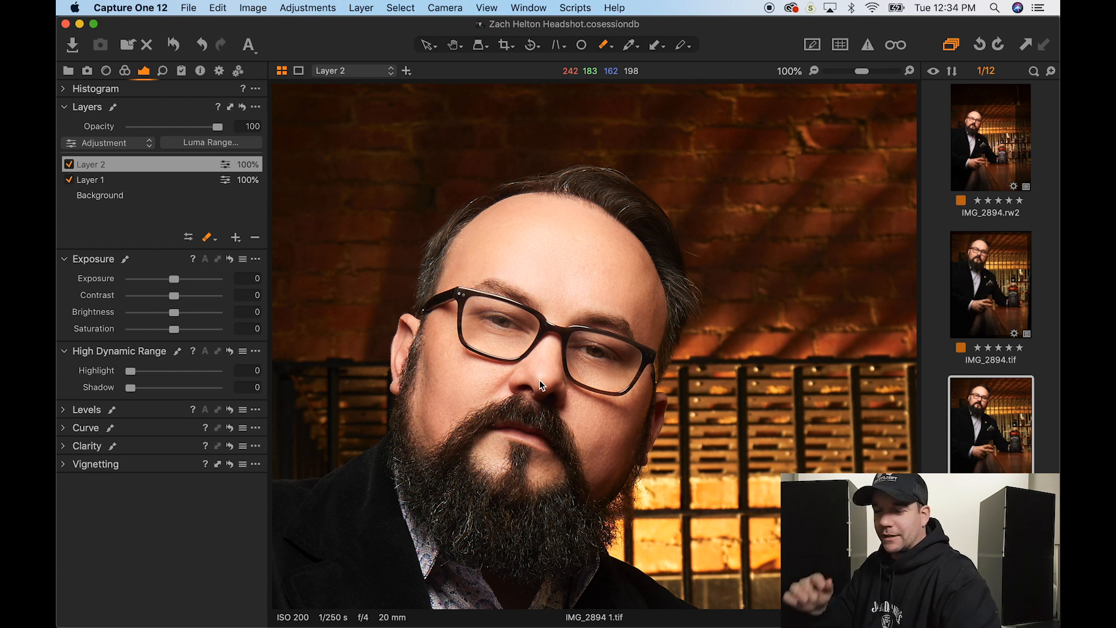
- Try darkening the masked skin's Brightness, then reset it to 0
left_click(172, 313)
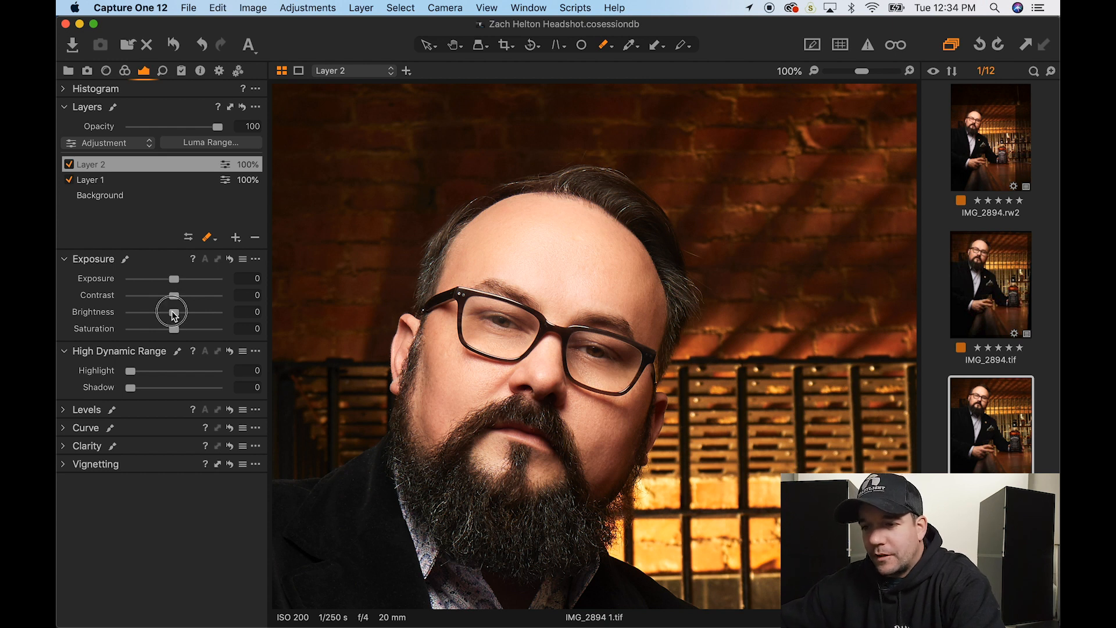
left_click_drag(175, 317, 167, 317)
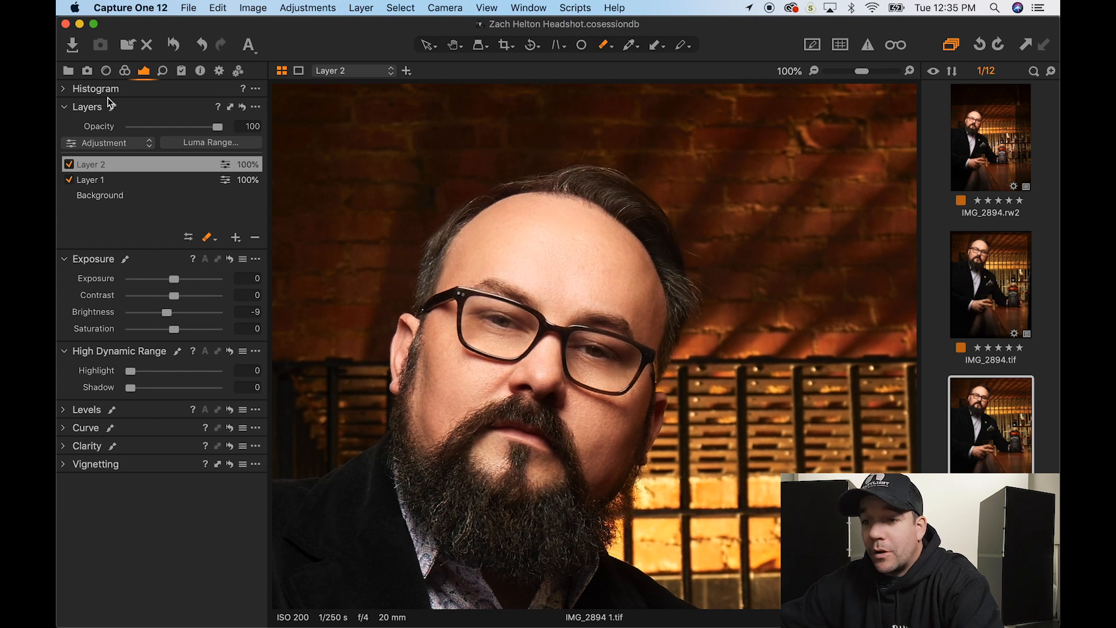
double_click(169, 315)
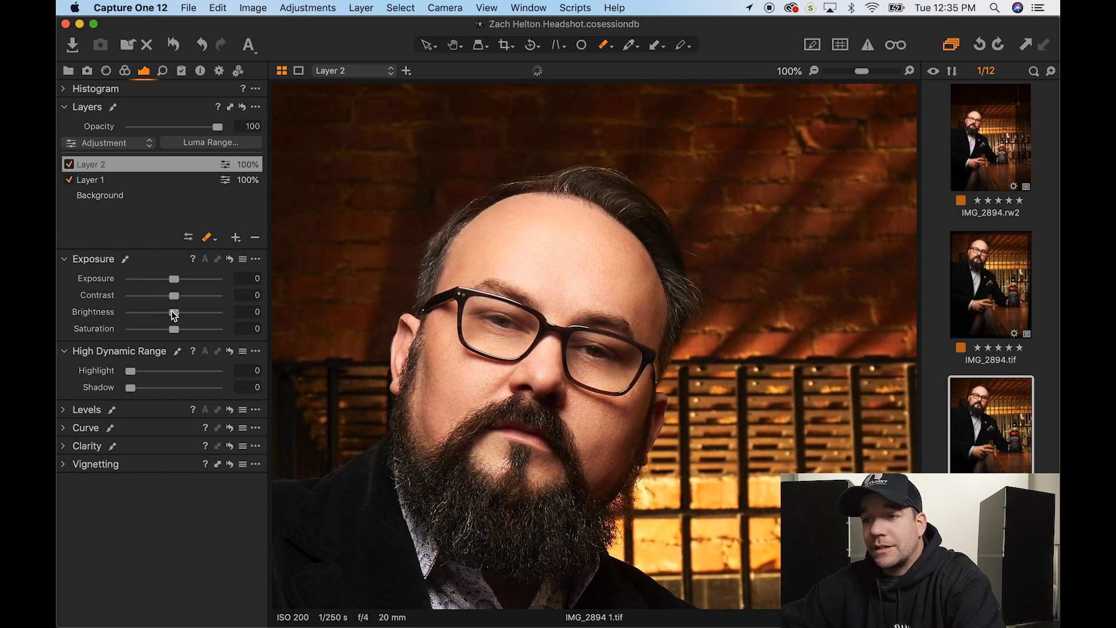
- Sample the face's skin tone in the Color Editor's Skin Tone tab
left_click(124, 73)
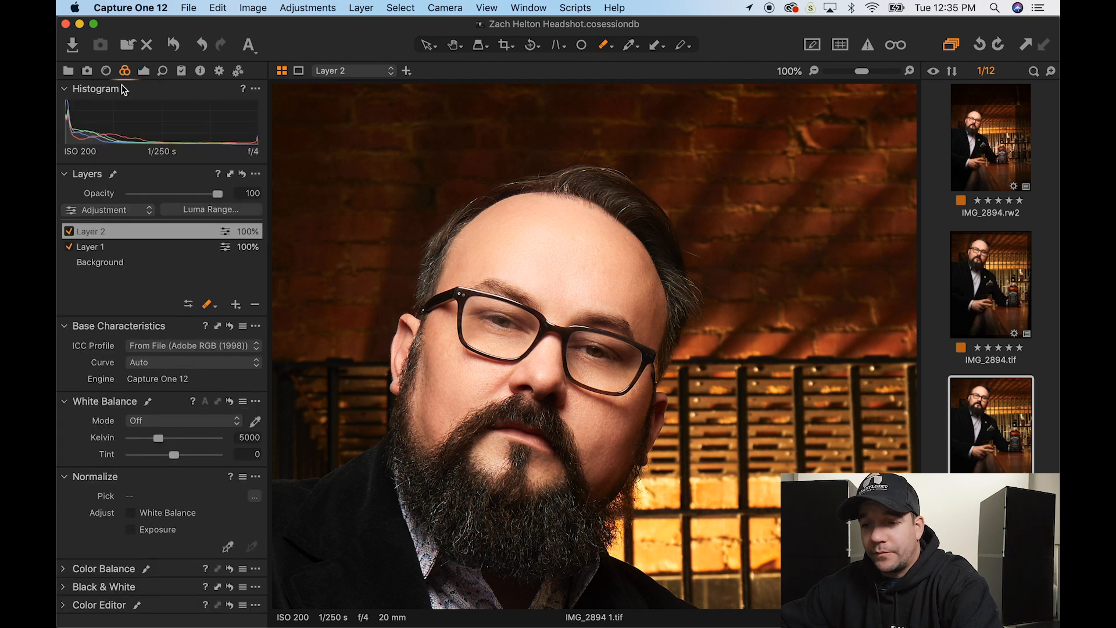
left_click(97, 606)
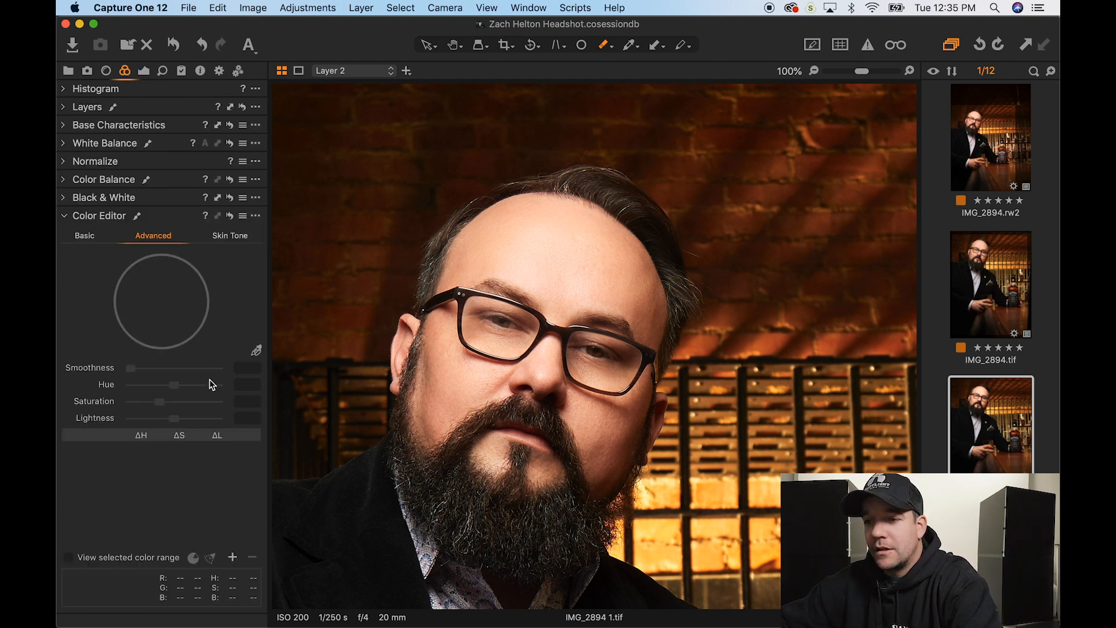
left_click(231, 236)
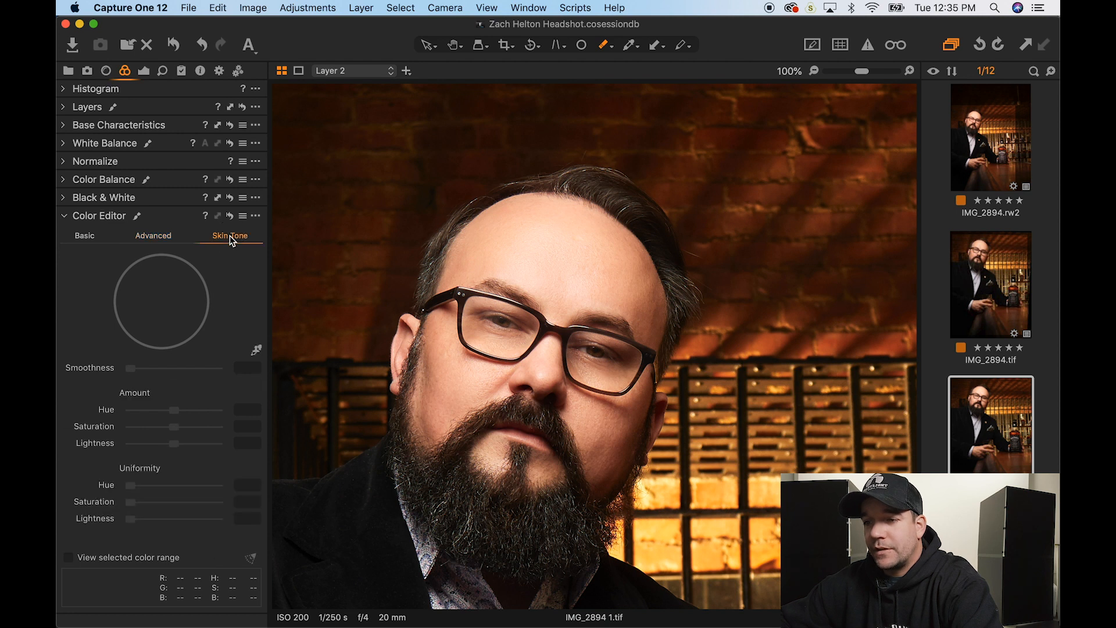
left_click(257, 351)
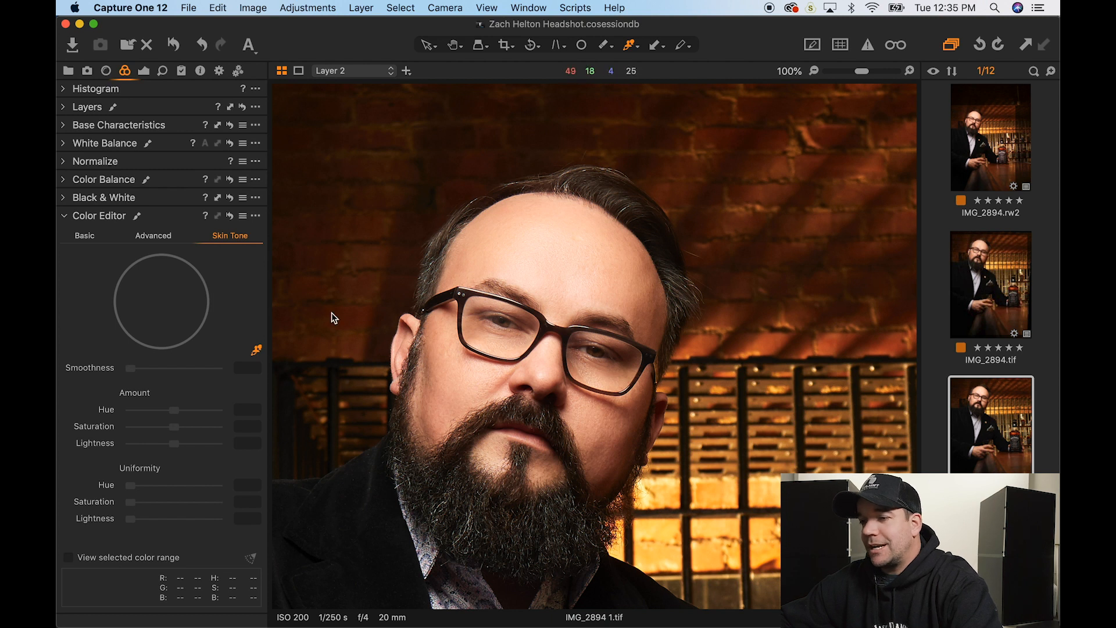
left_click(470, 377)
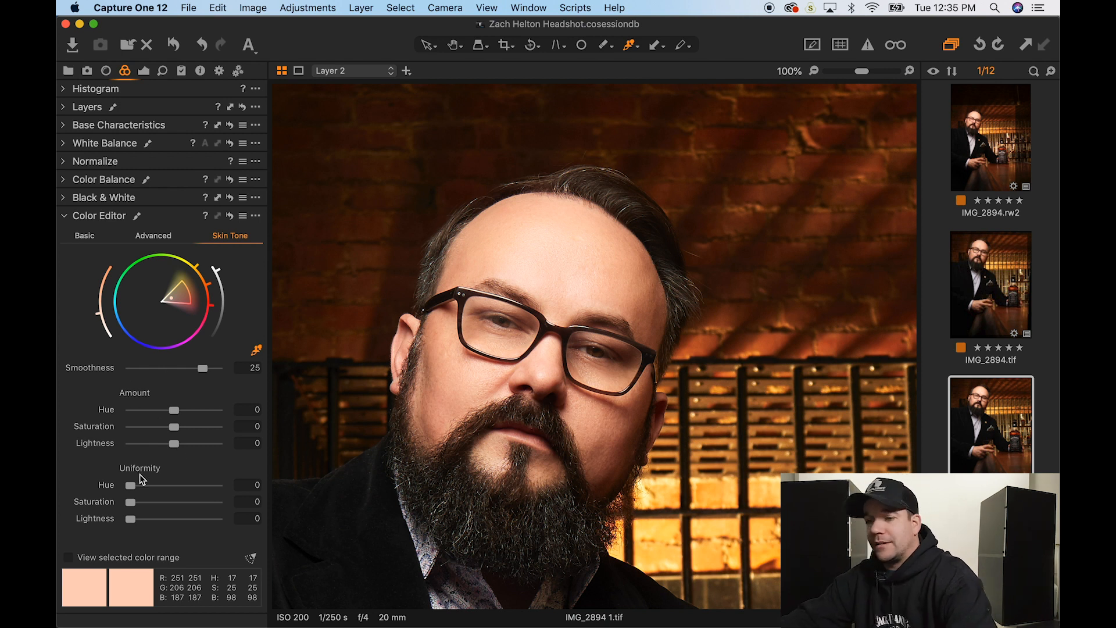
- Experiment with skin uniformity, lightness, saturation and hue, settling on saturation -1.6 and lightness -2
left_click_drag(129, 518, 299, 512)
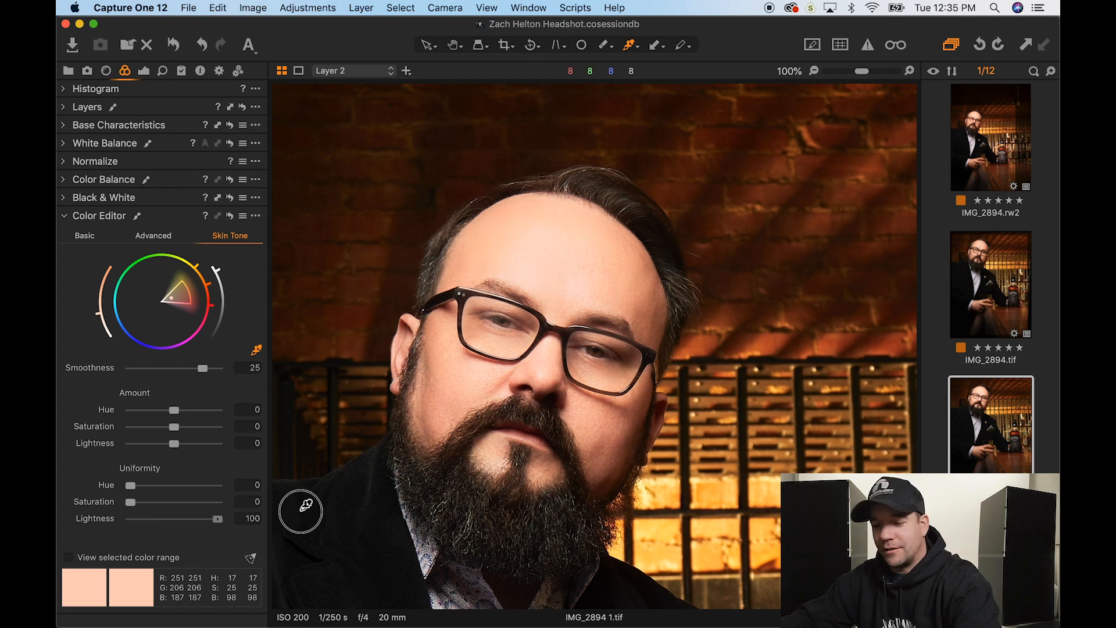
left_click_drag(301, 511, 57, 524)
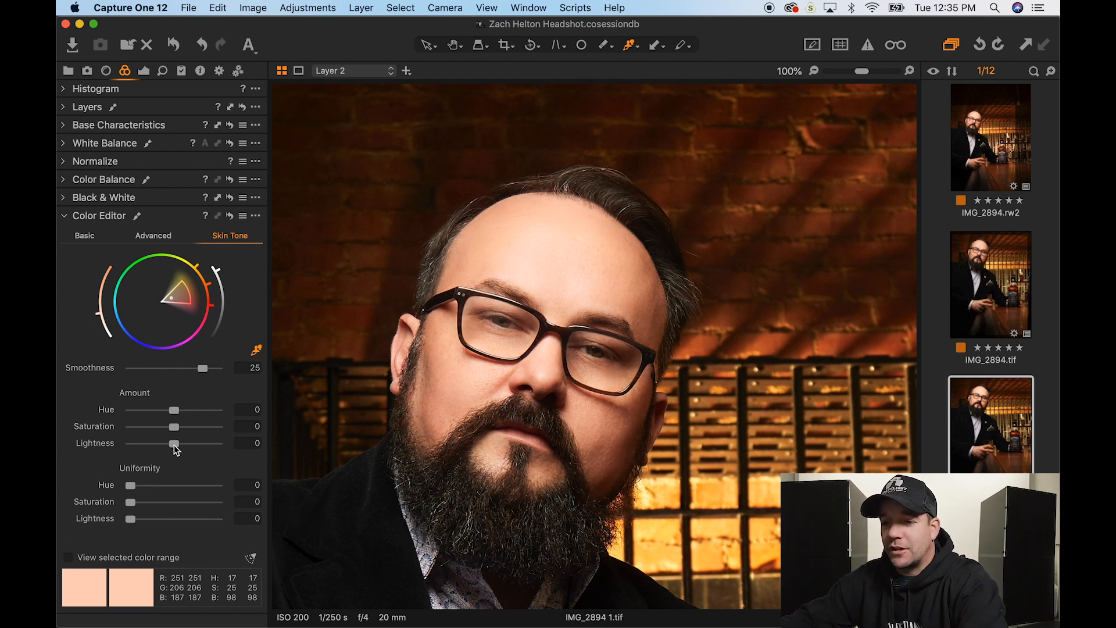
left_click_drag(173, 444, 58, 462)
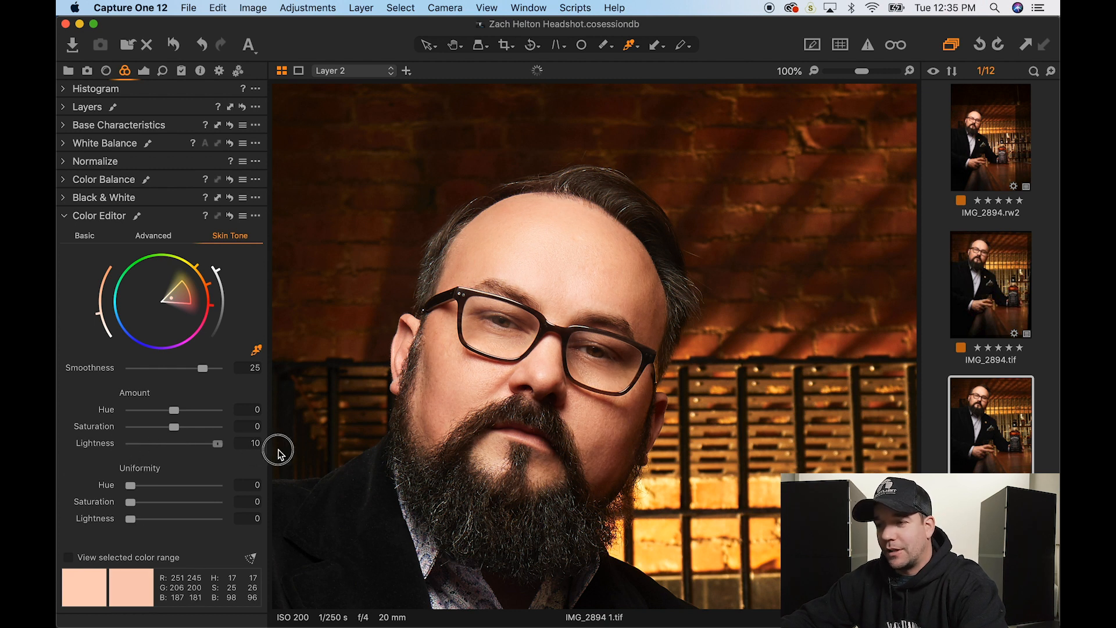
double_click(131, 444)
left_click_drag(176, 428, 64, 428)
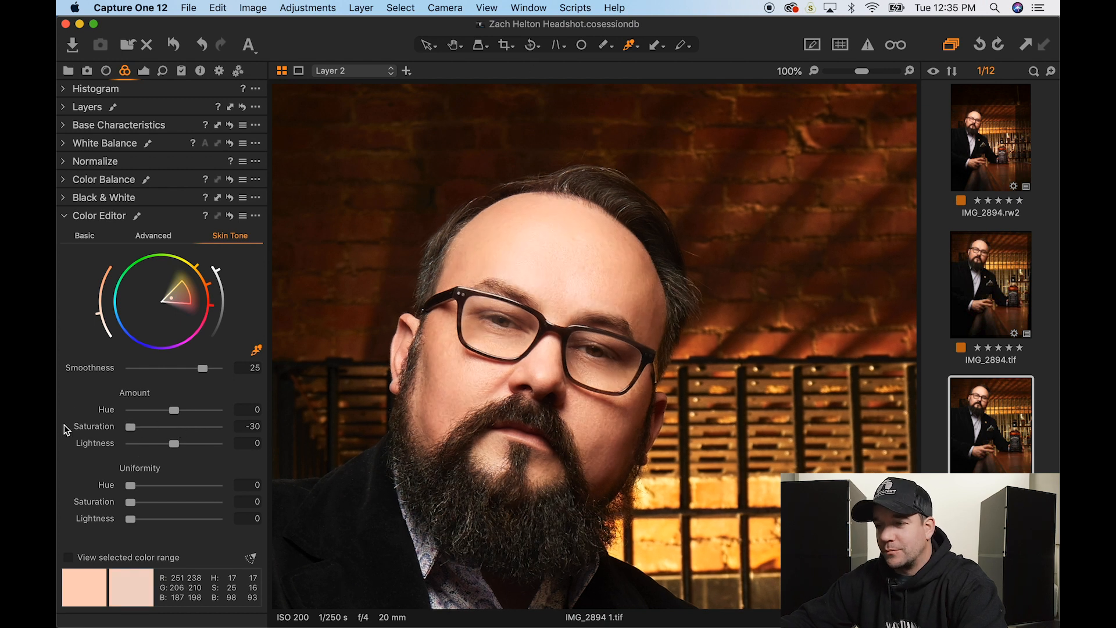
double_click(131, 428)
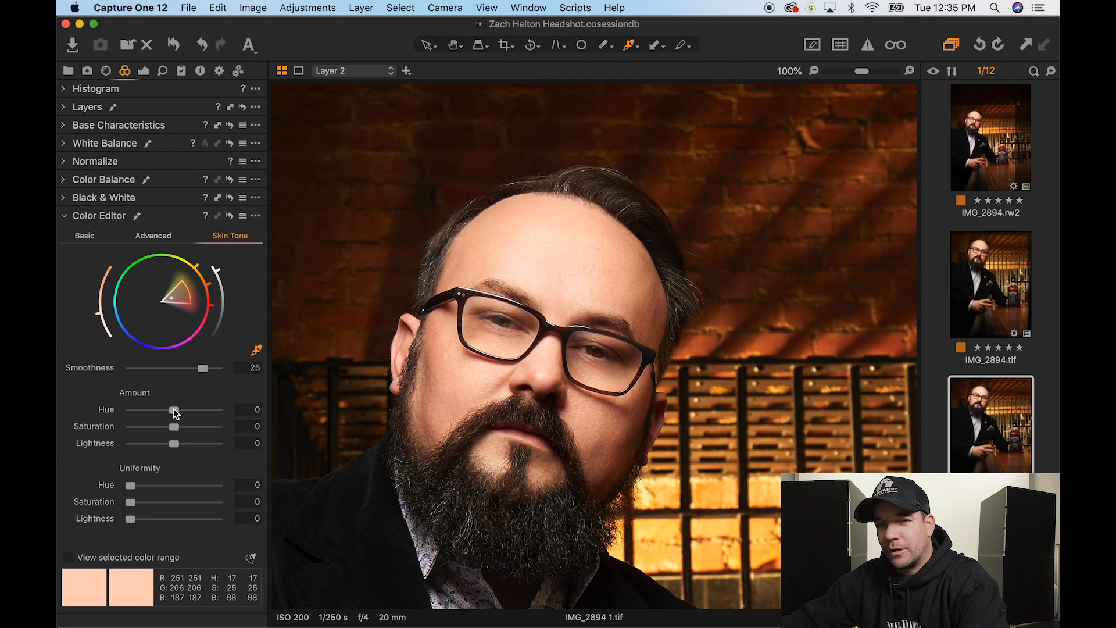
left_click_drag(175, 412, 141, 413)
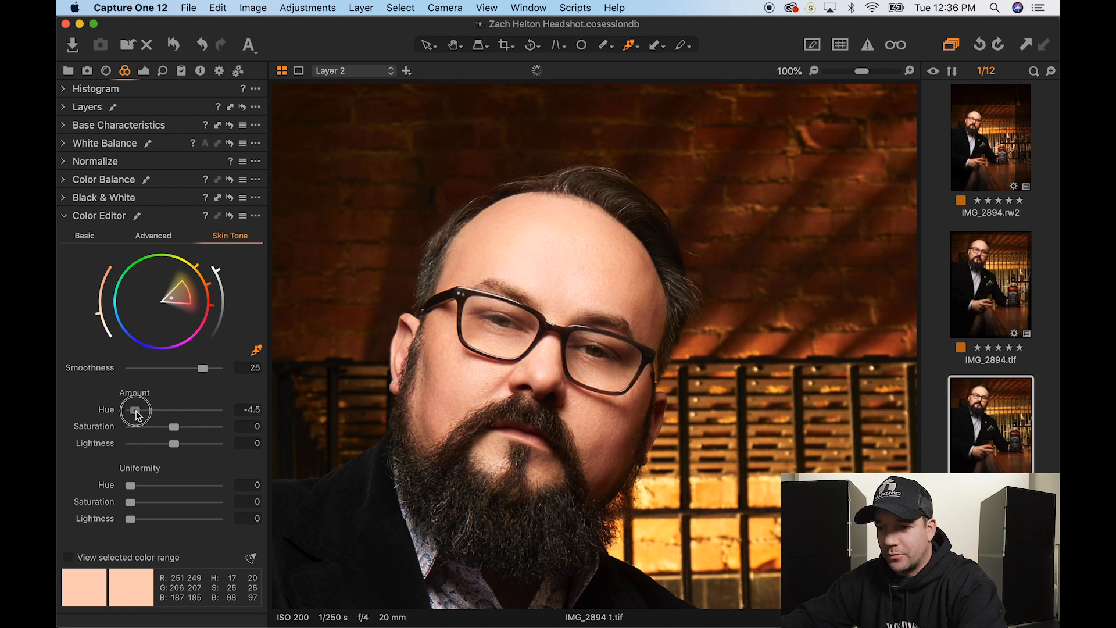
double_click(141, 411)
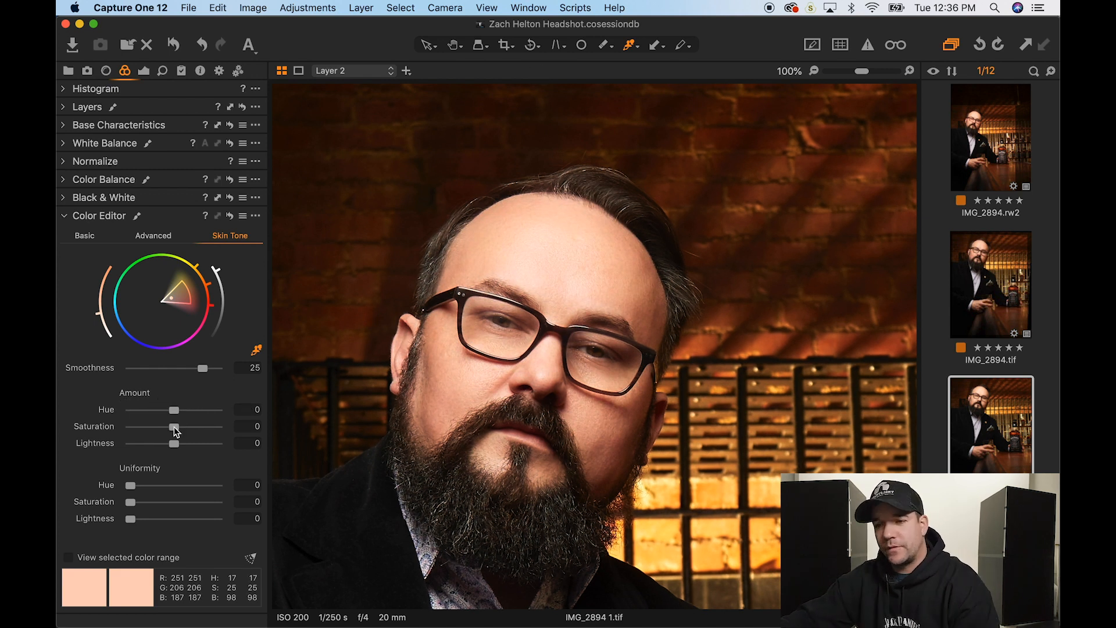
left_click_drag(175, 430, 167, 448)
- Check Layer 2's mask overlay and test Highlight recovery in the Exposure tab
left_click(89, 108)
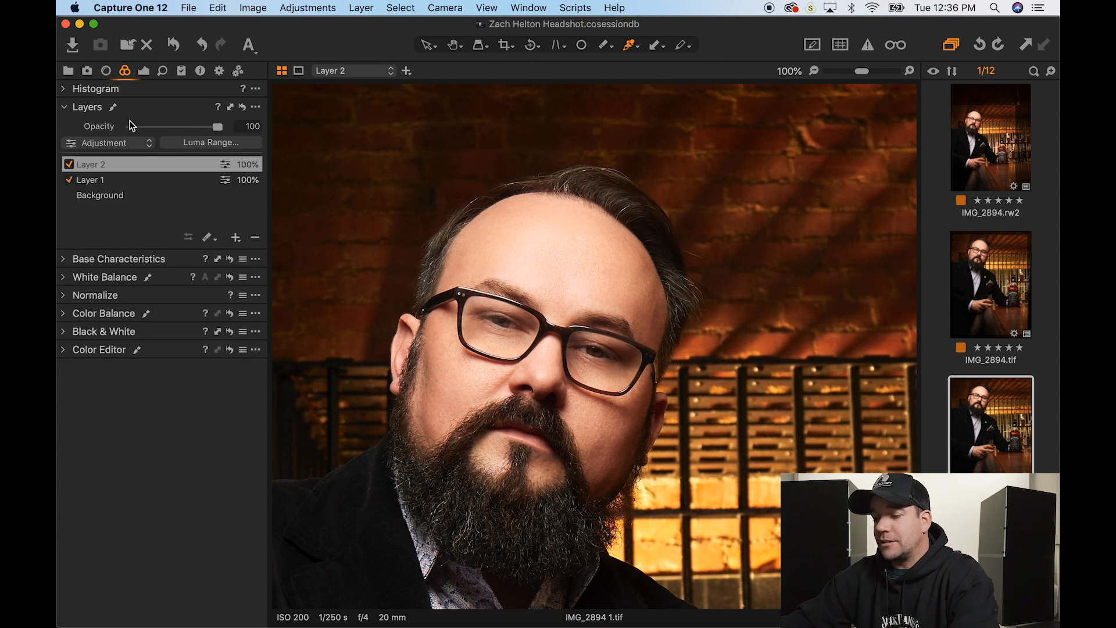
key("m")
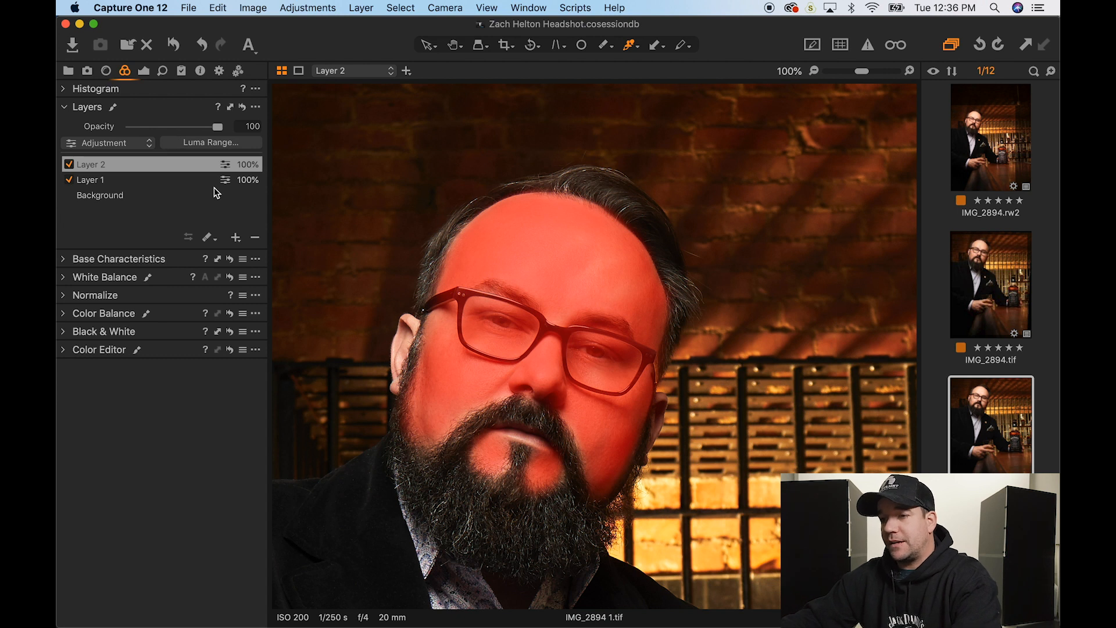
key("m")
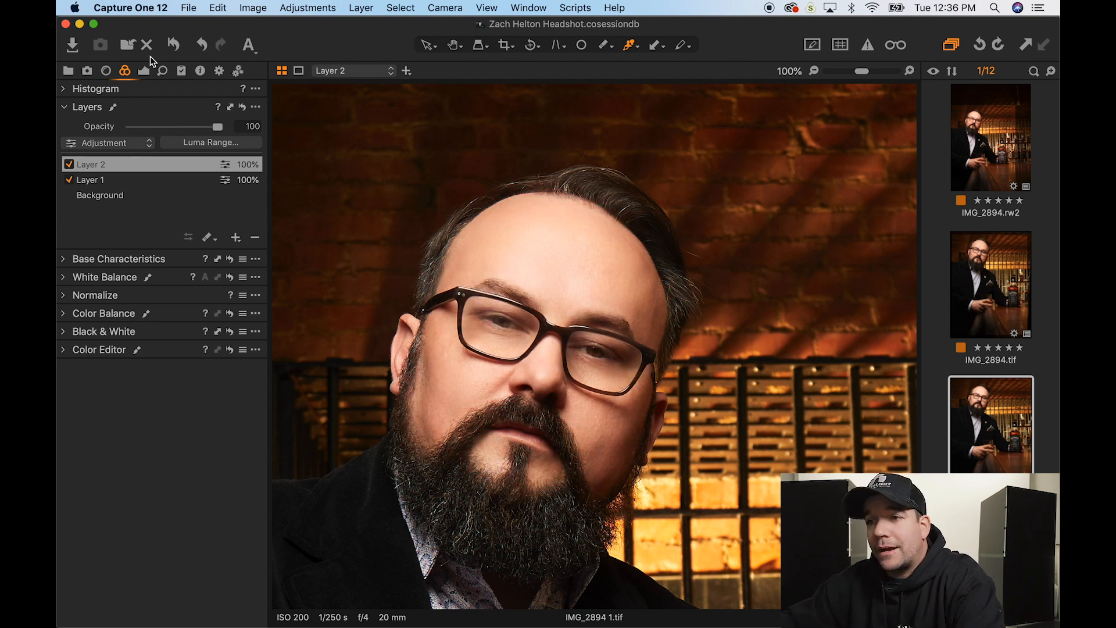
left_click(143, 71)
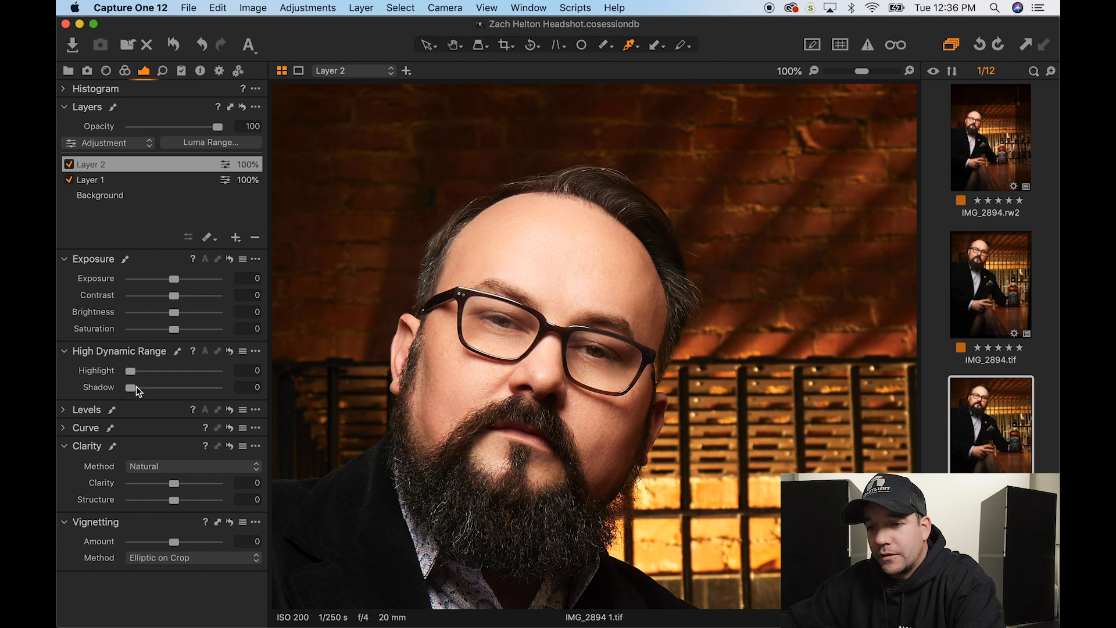
mouse_move(130, 372)
left_mouse_down()
mouse_move(178, 385)
mouse_move(123, 384)
left_mouse_up()
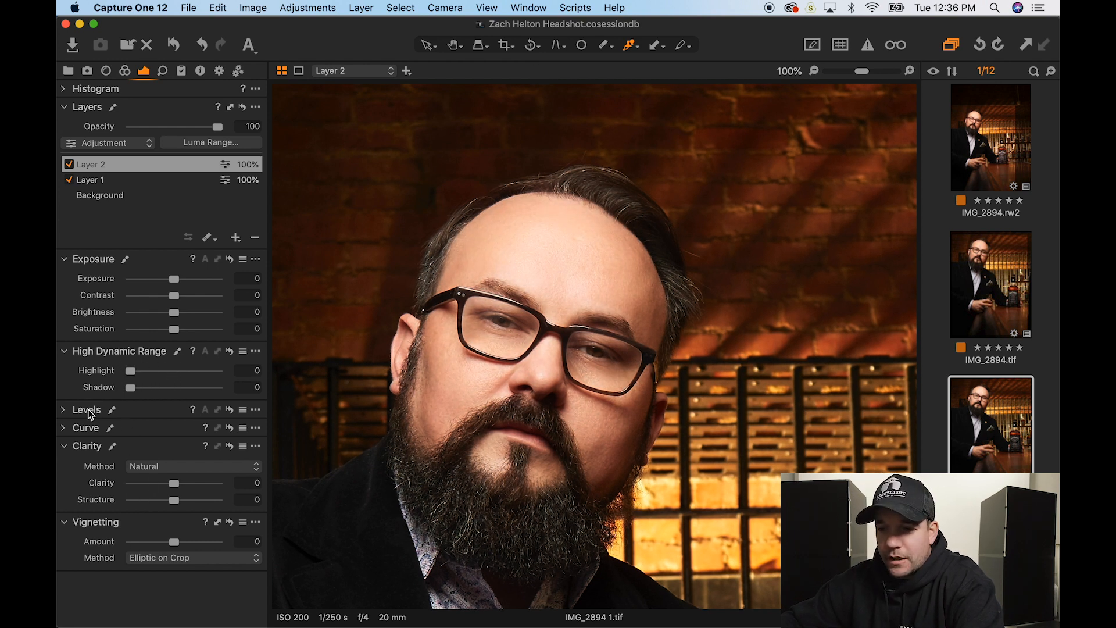
- Shape Layer 2's RGB curve with a midtone point, an upper point at 196→188, and a shadow point
left_click(87, 429)
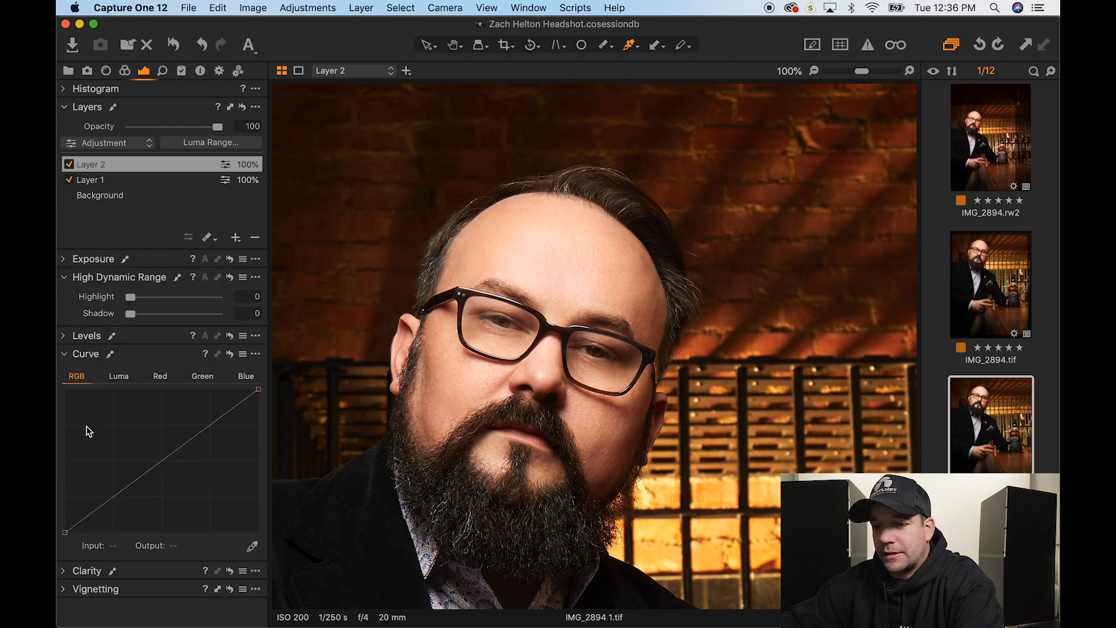
mouse_move(259, 389)
left_mouse_down()
mouse_move(239, 386)
mouse_move(259, 389)
mouse_move(264, 415)
mouse_move(260, 388)
left_mouse_up()
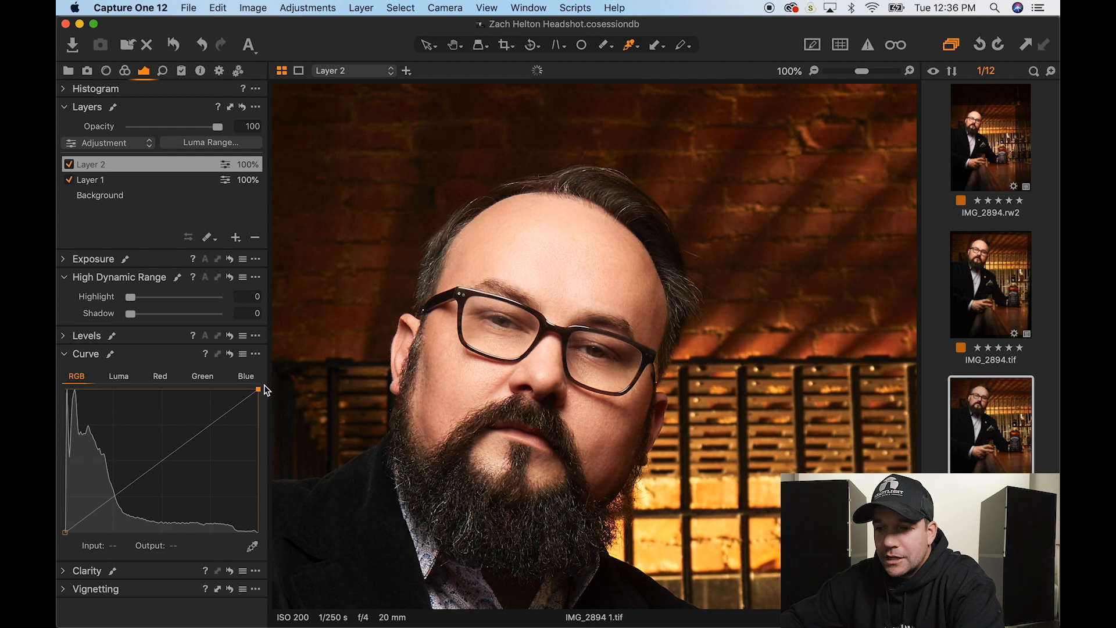
left_click(163, 460)
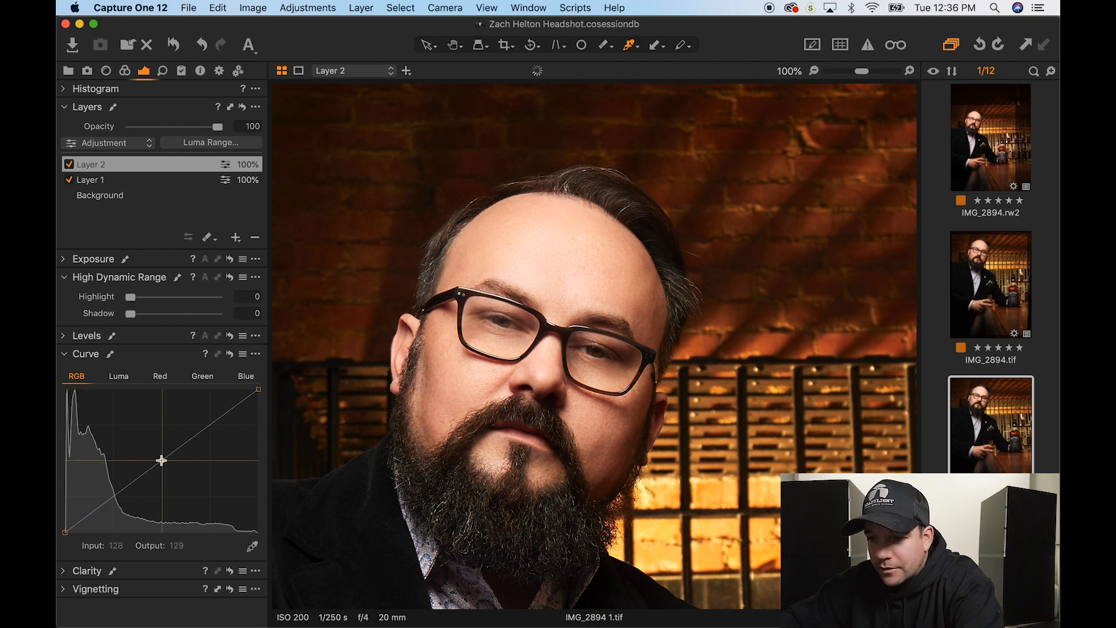
left_click(212, 427)
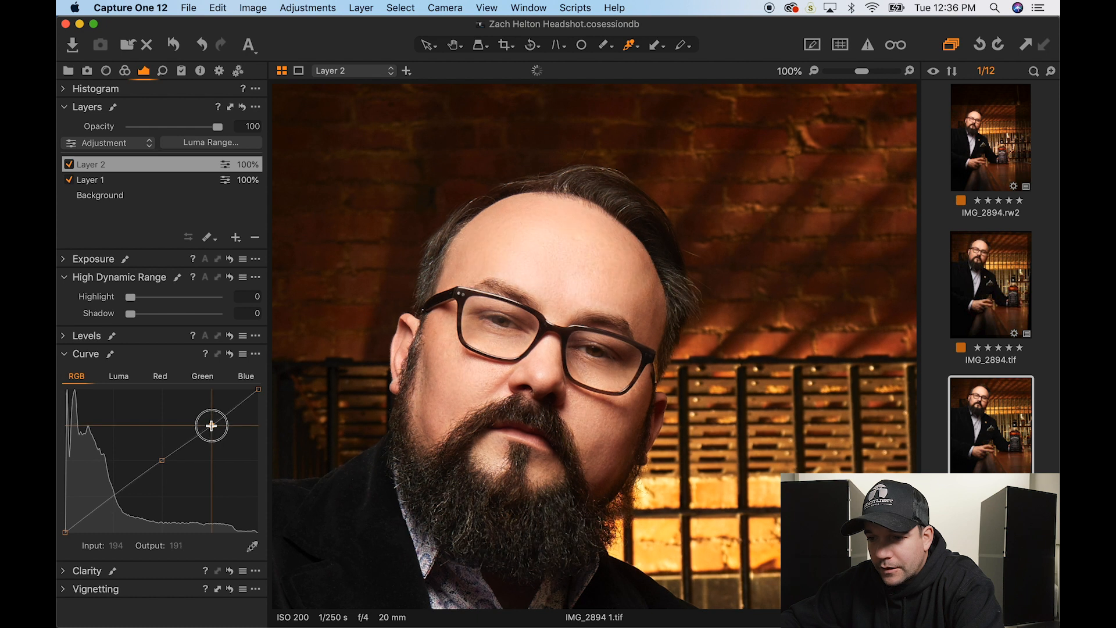
left_click_drag(212, 426, 213, 428)
left_click_drag(114, 496, 114, 497)
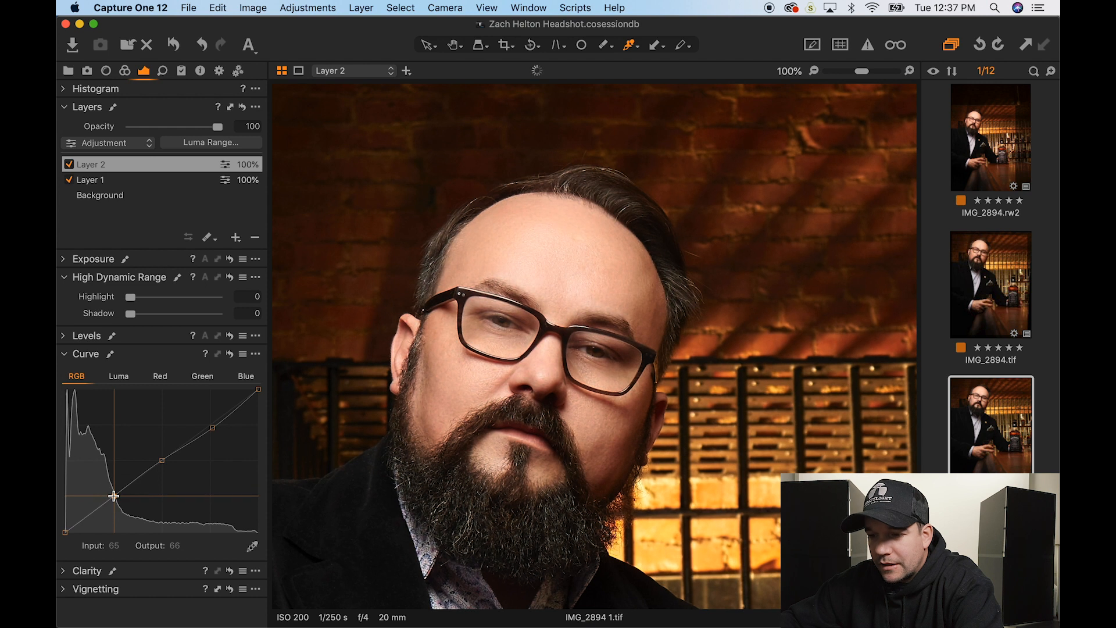
left_click_drag(214, 427, 213, 427)
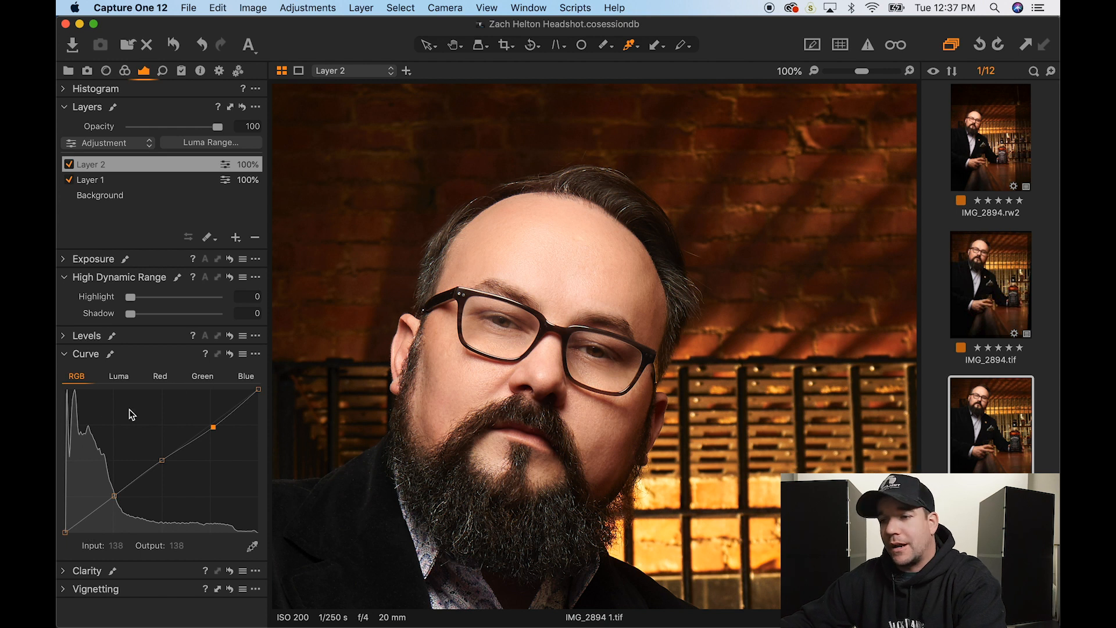
- Review the Red, Green, Luma and RGB curves and the histogram for Layer 2
left_click(162, 377)
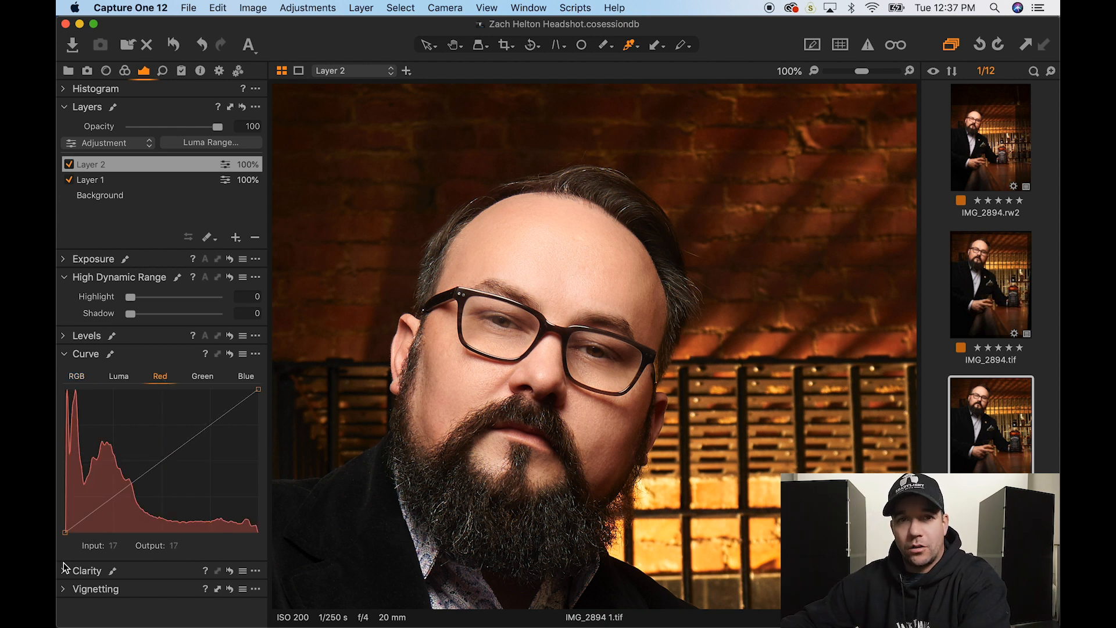
left_click(204, 378)
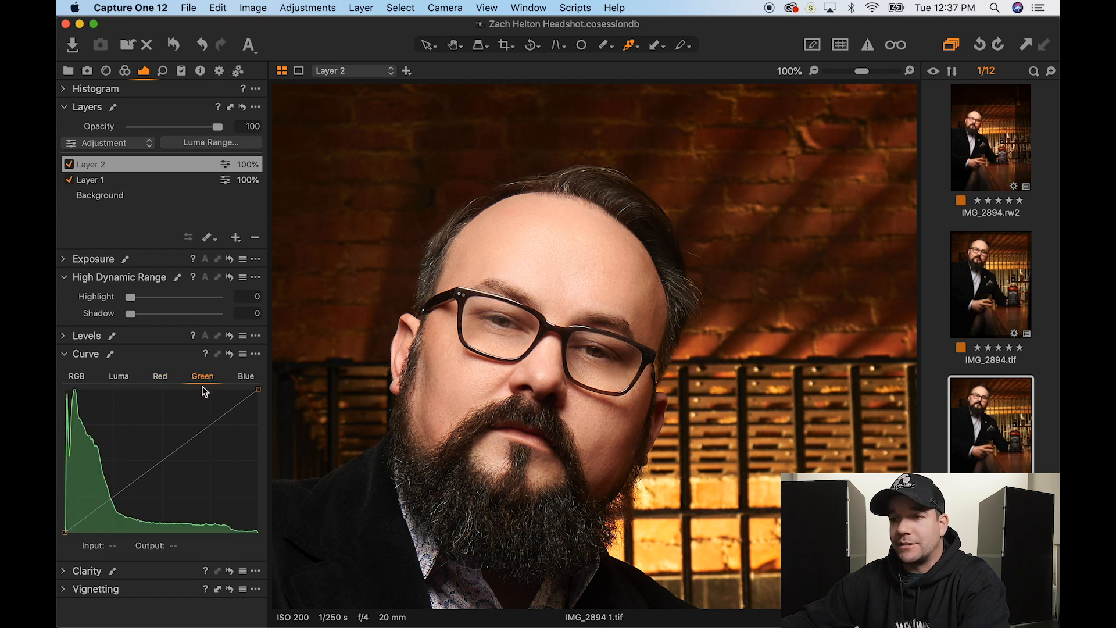
left_click(88, 89)
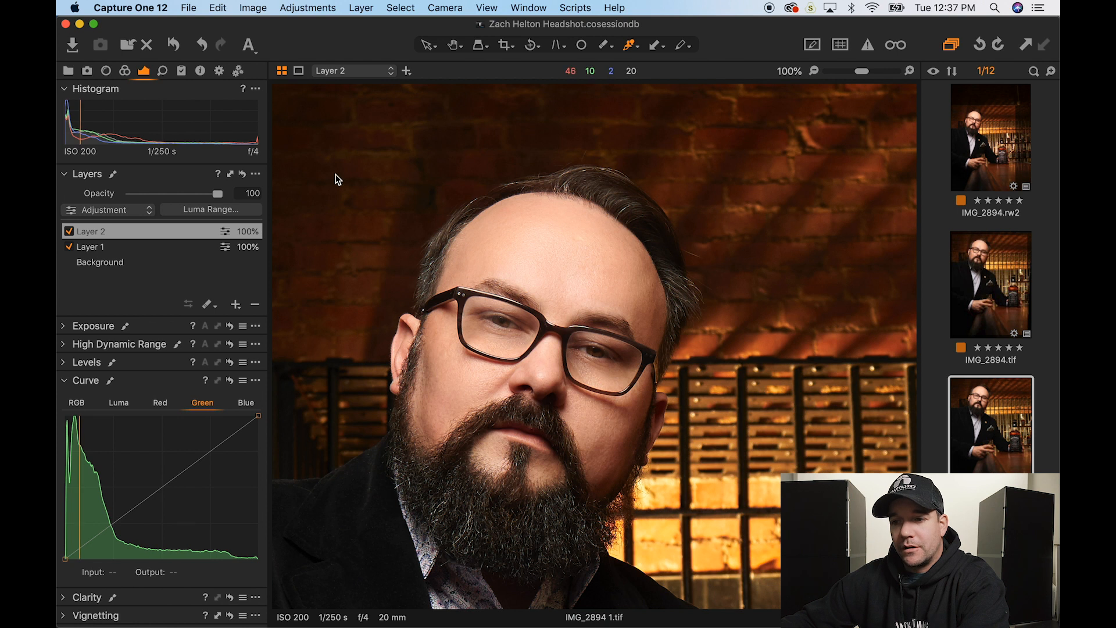
left_click(120, 404)
left_click(78, 403)
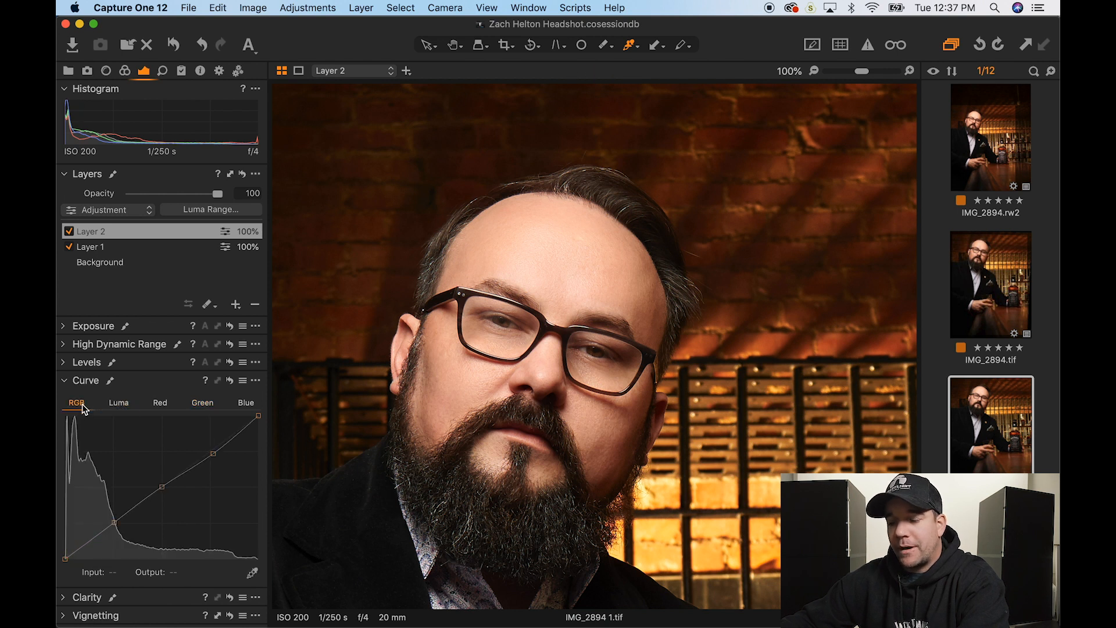
left_click(214, 455)
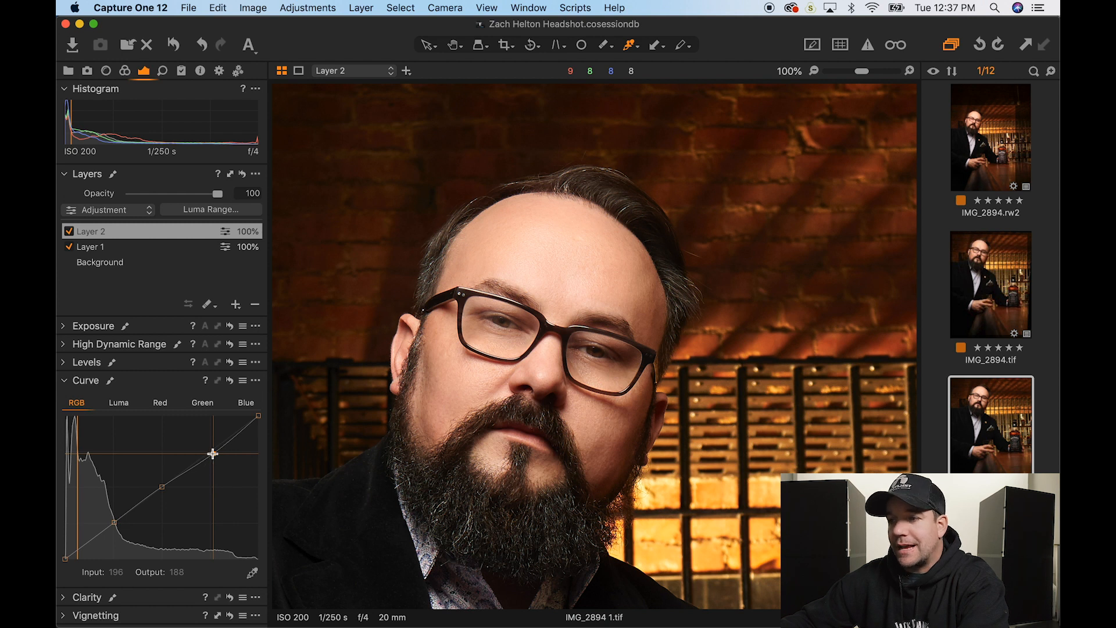
- Toggle Layer 2 off and on to compare before and after
left_click(68, 232)
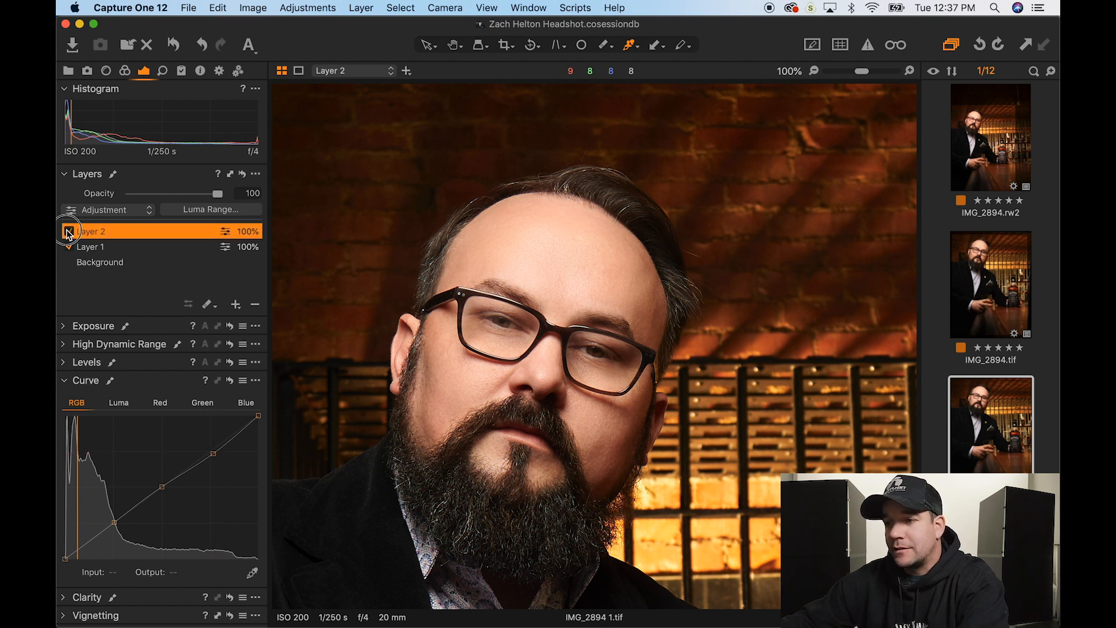
left_click(69, 232)
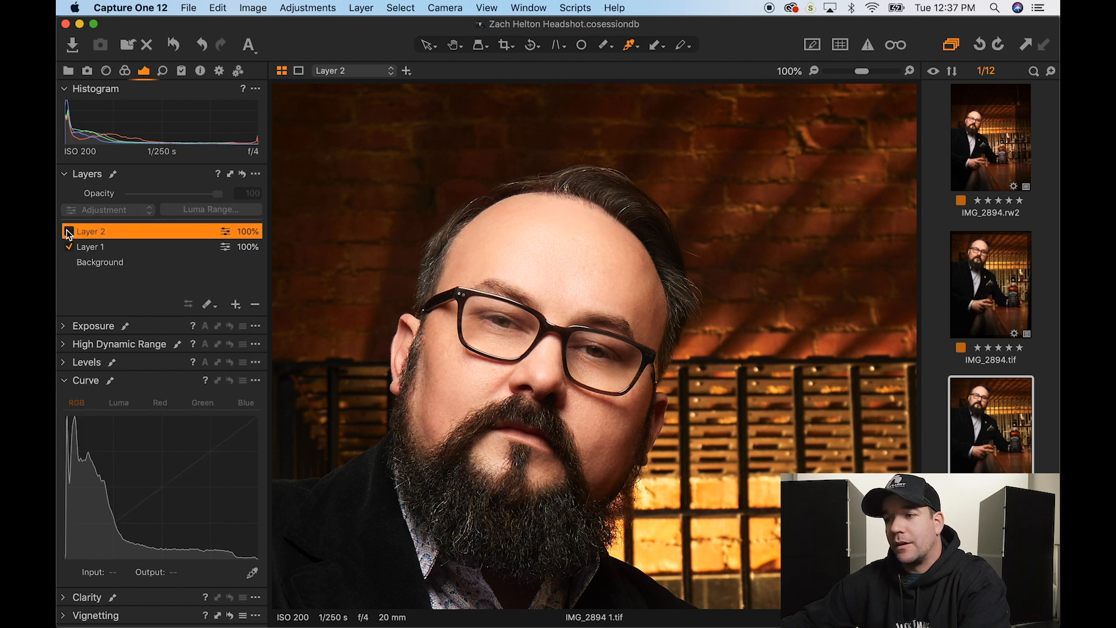
left_click(68, 232)
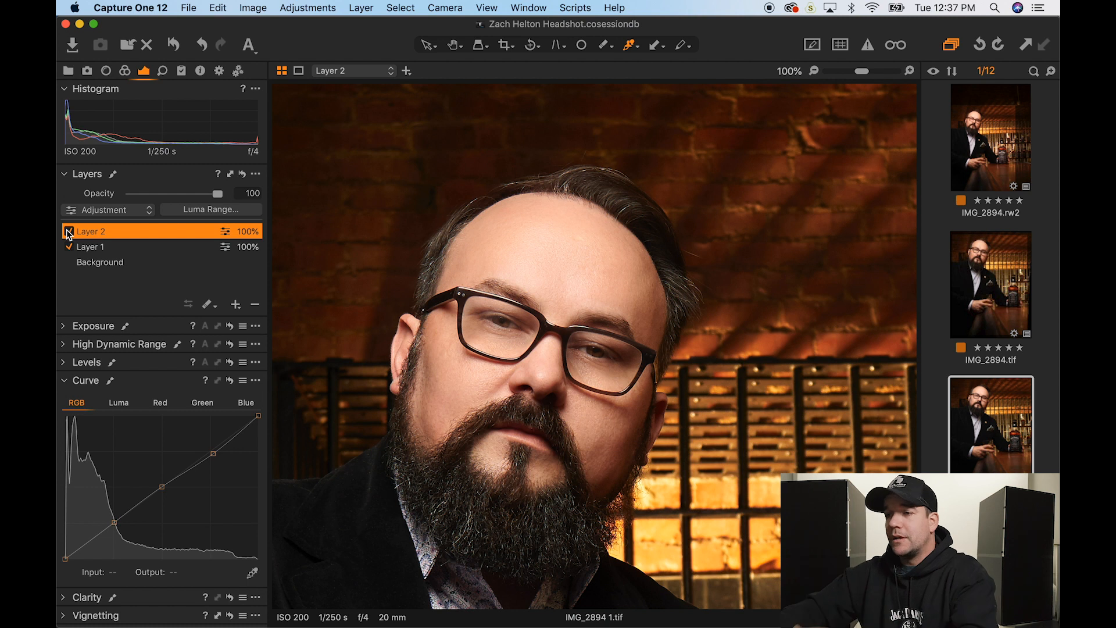
- Inspect the hand and glass at 100%, return to Fit, and bring Photoshop to the front
scroll(424, 250, "down", 1)
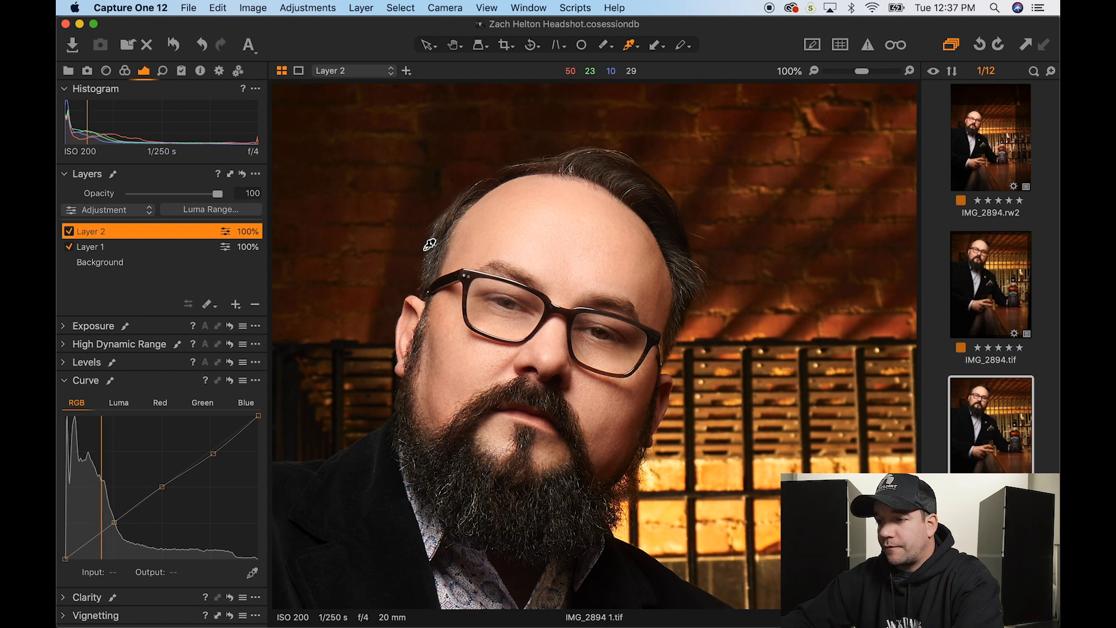
key("h")
double_click(424, 250)
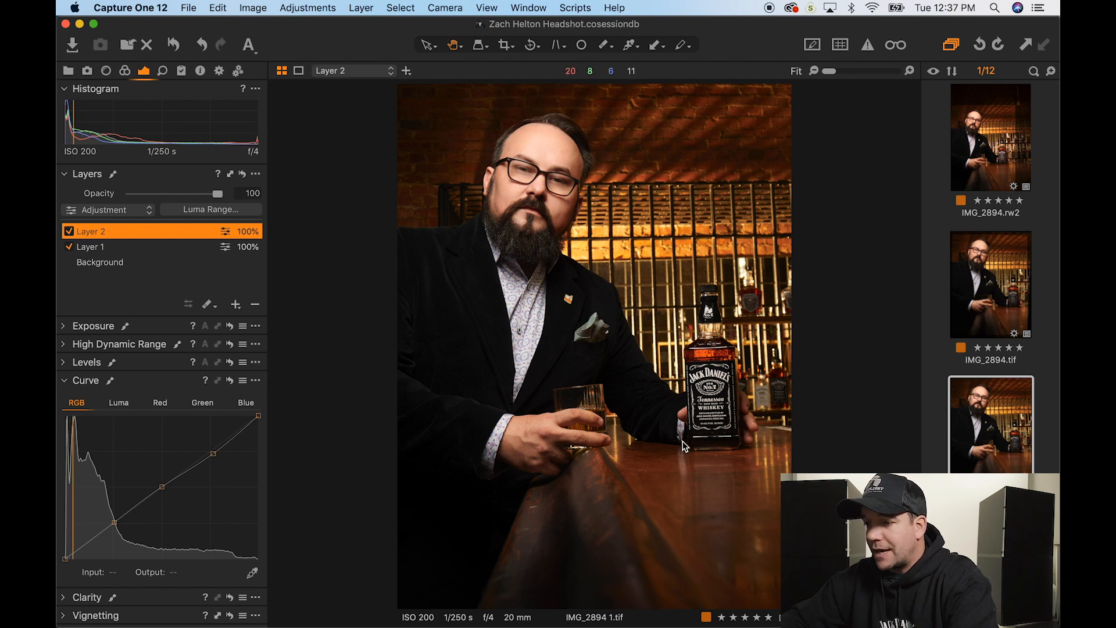
double_click(543, 448)
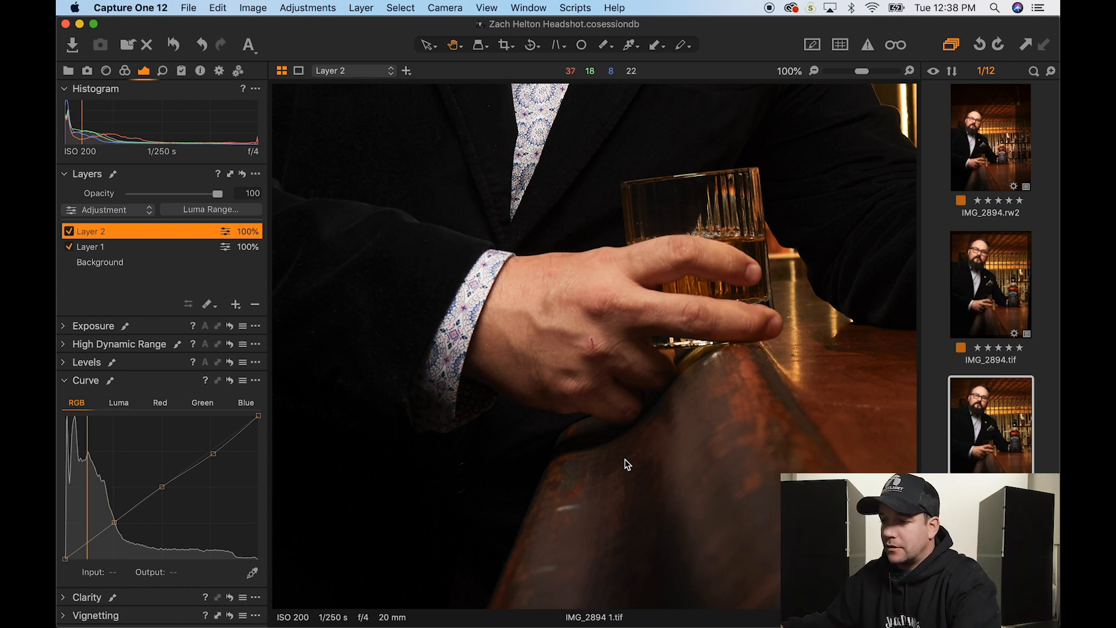
double_click(531, 427)
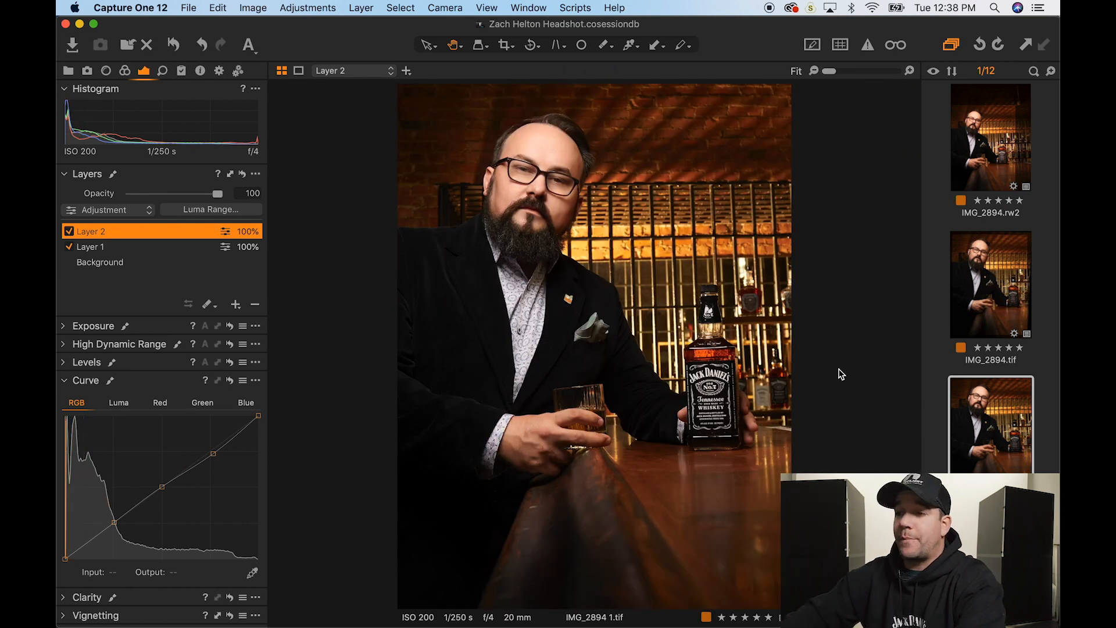
key("ctrl+Up")
left_click(363, 220)
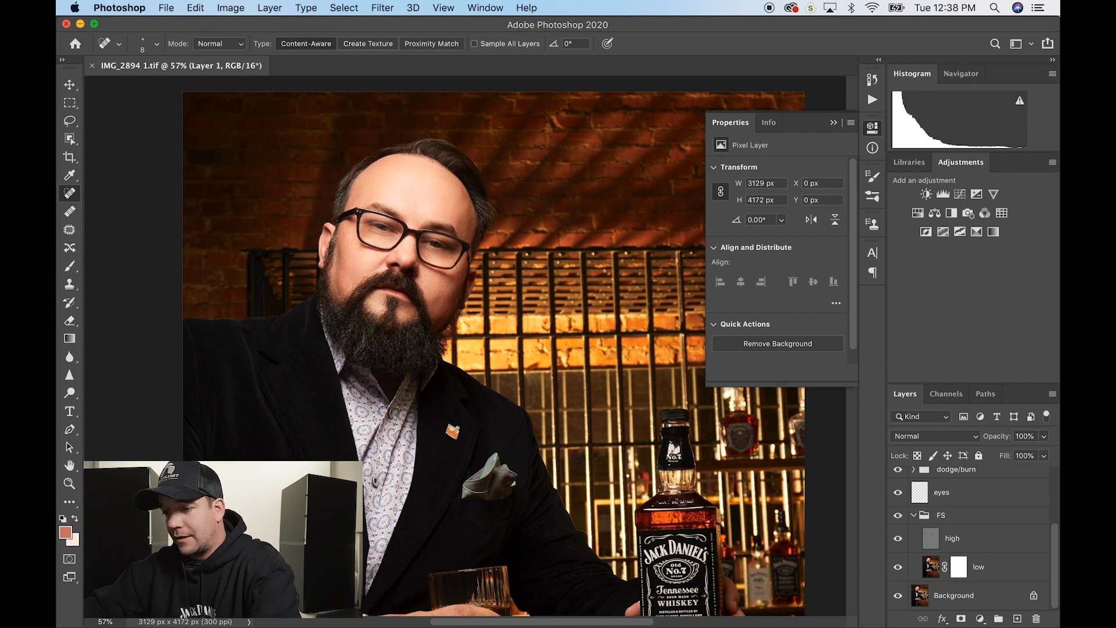
- On Layer 1, lasso the bright highlight on the bar top and patch it with clean wood below
scroll(277, 234, "down", 15)
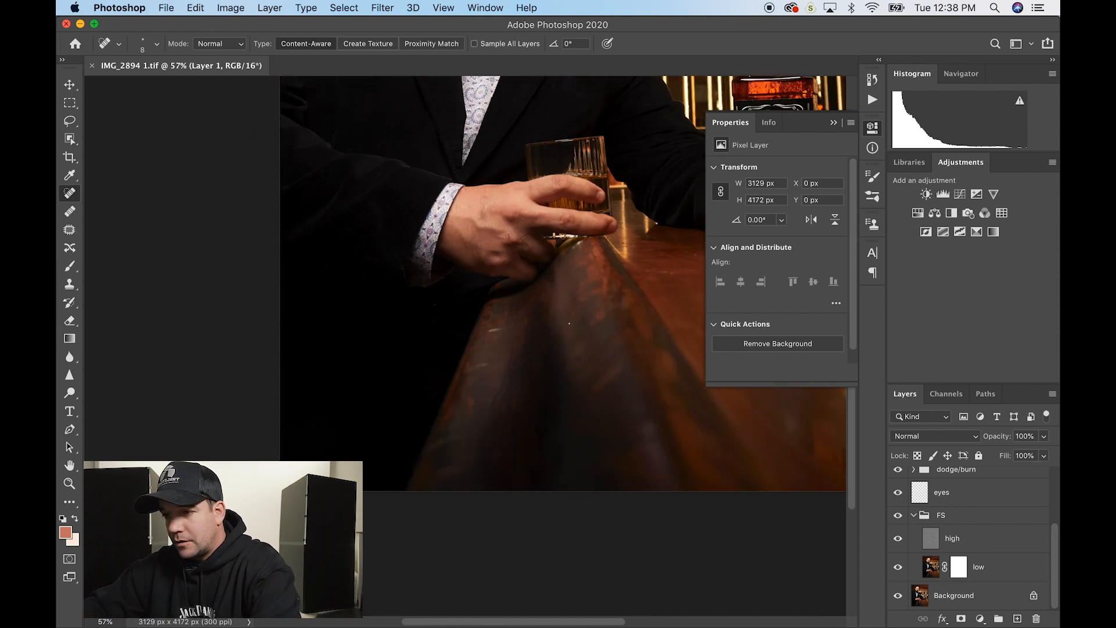
scroll(504, 329, "up", 5)
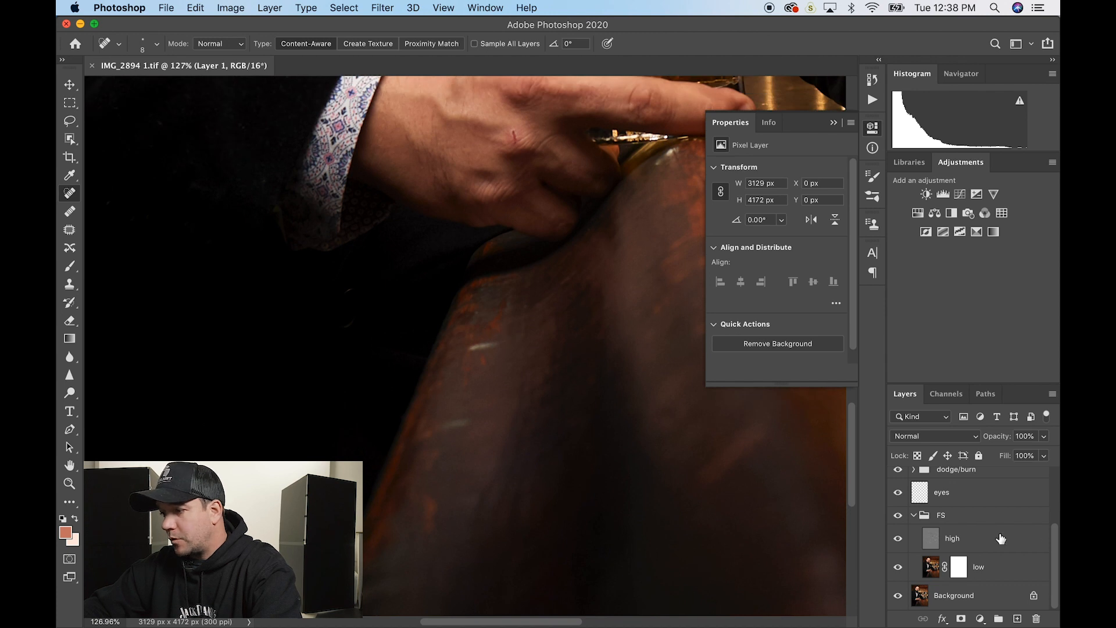
scroll(1001, 539, "up", 3)
left_click(1001, 539)
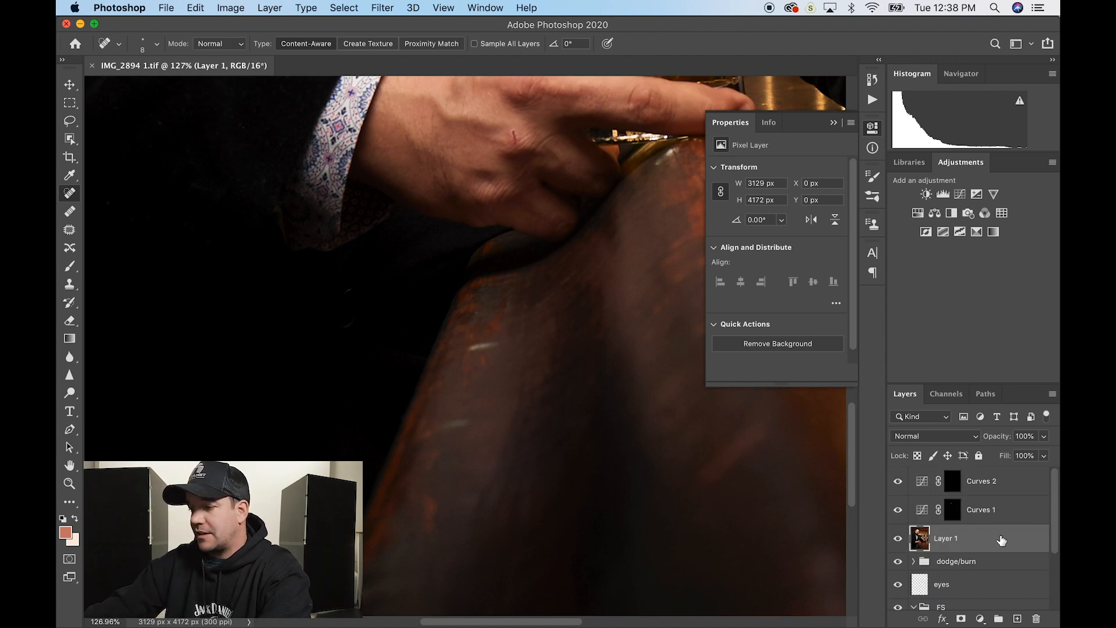
key("l")
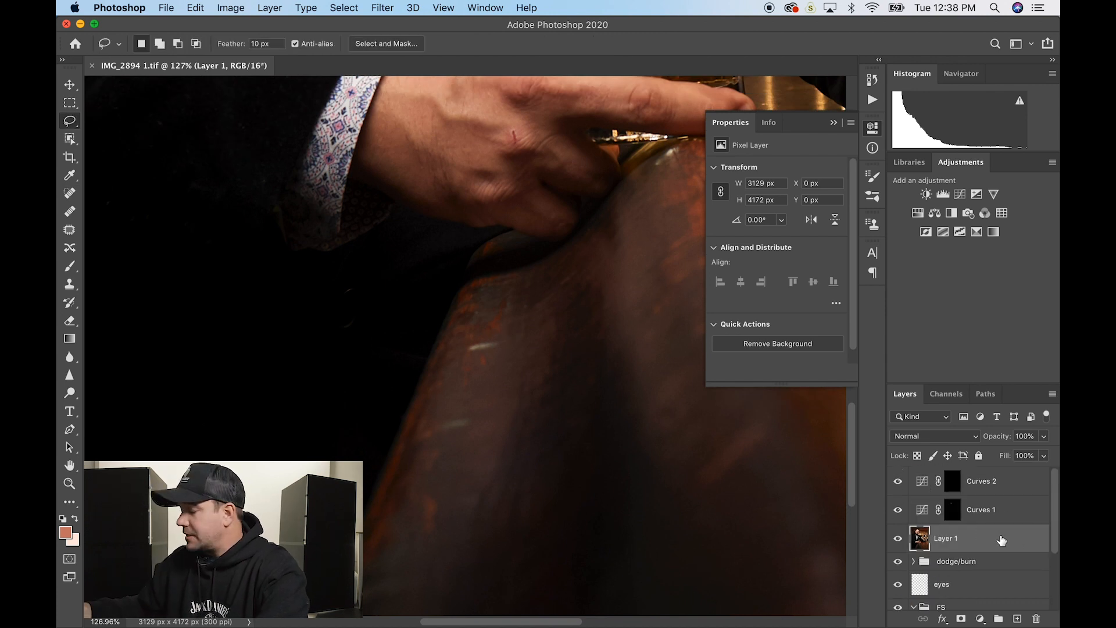
left_click(70, 232)
key("l")
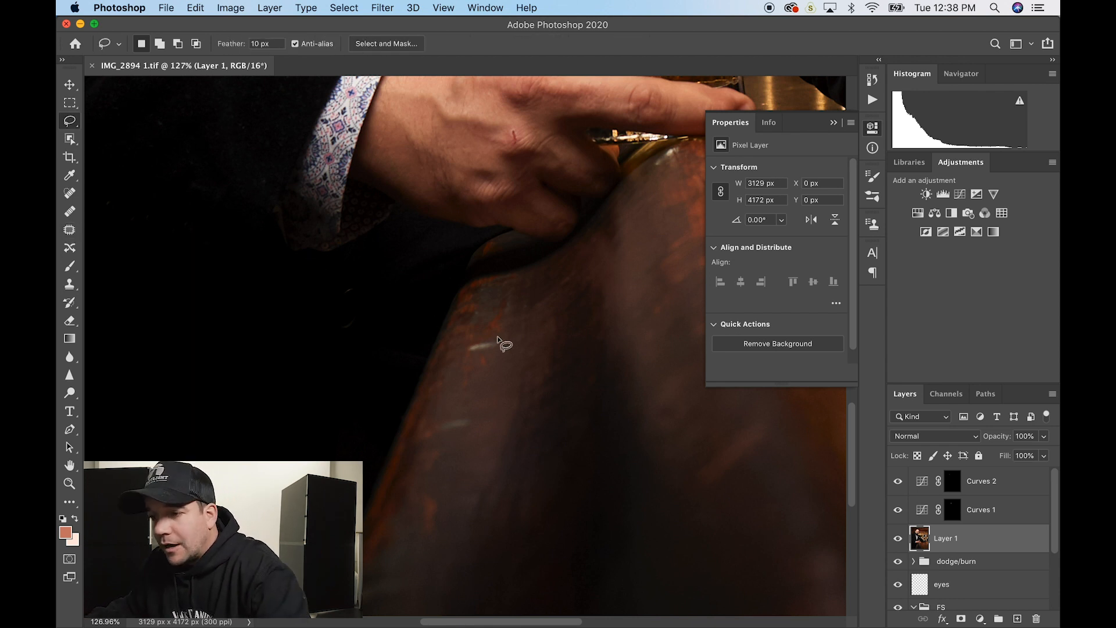
mouse_move(499, 335)
left_mouse_down()
mouse_move(493, 324)
mouse_move(521, 357)
mouse_move(497, 330)
left_mouse_up()
key("j")
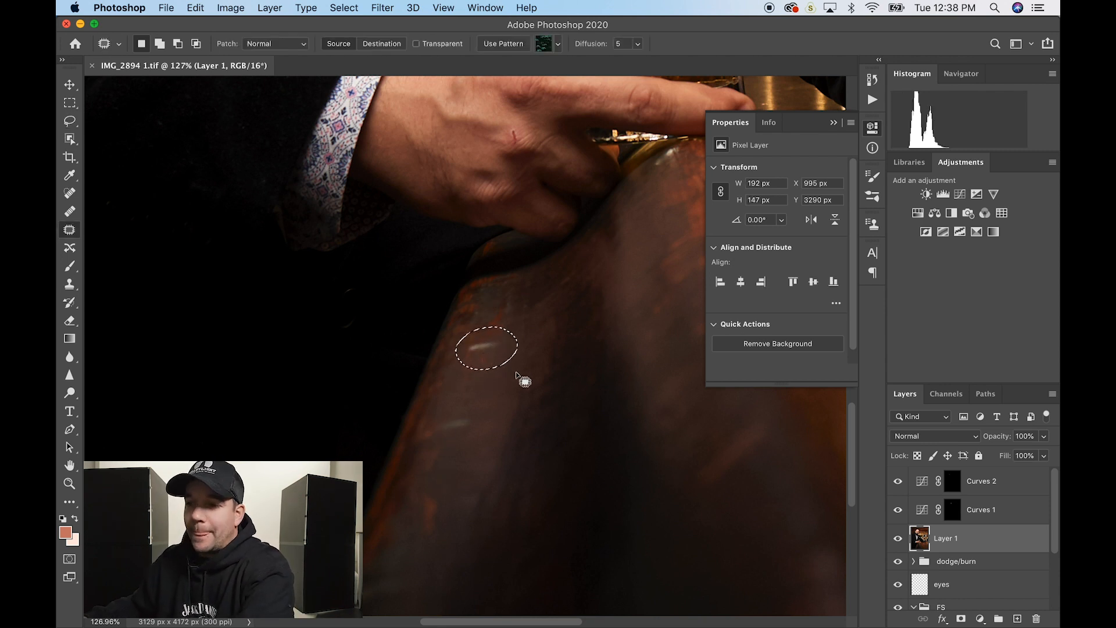
mouse_move(490, 358)
left_mouse_down()
mouse_move(501, 386)
mouse_move(483, 407)
mouse_move(468, 399)
mouse_move(477, 379)
left_mouse_up()
- Patch a second bar-top speck, deselect, and zoom out to the whole image
key("l")
key("j")
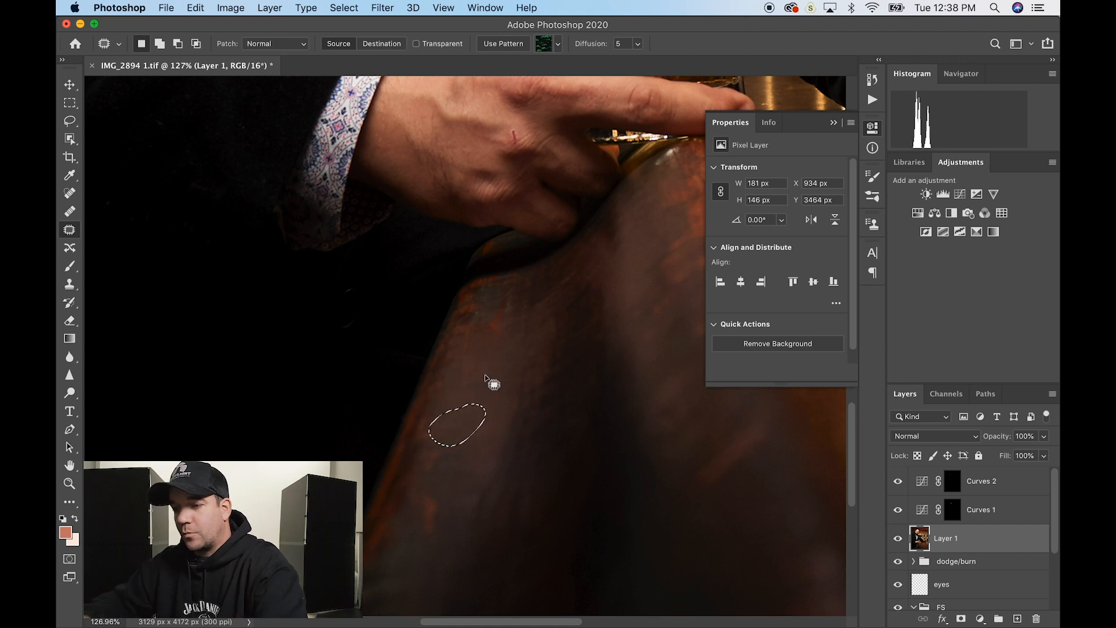
key("super+d")
key("super+0")
scroll(646, 324, "up", 1)
scroll(646, 324, "right", 1)
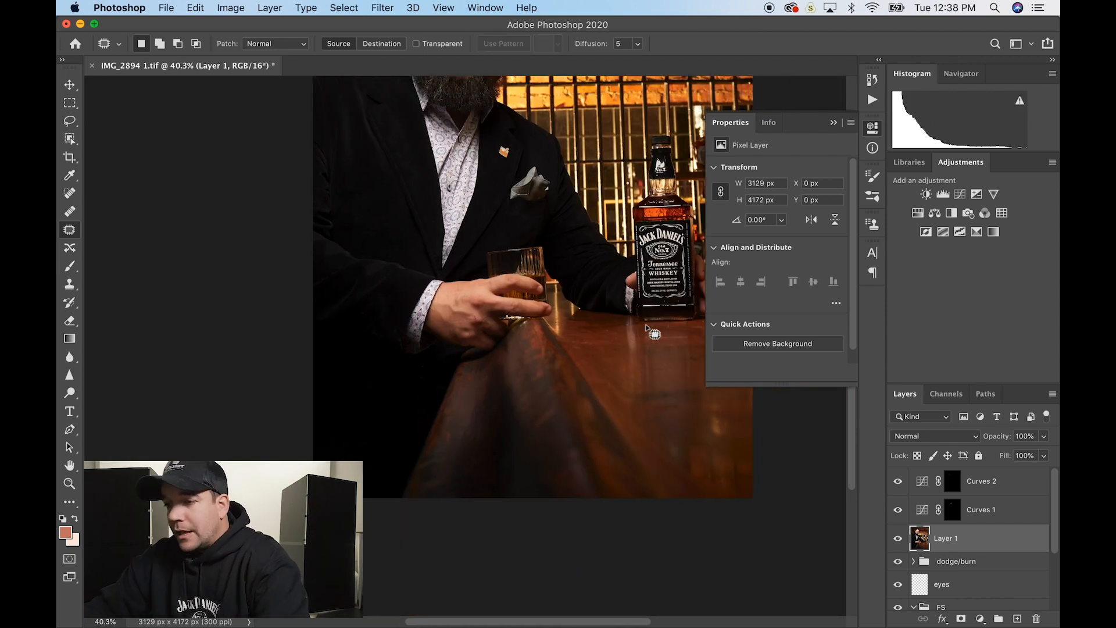
- Remove the red scratch on the back of the hand with the Healing Brush at size 20
scroll(484, 310, "up", 5)
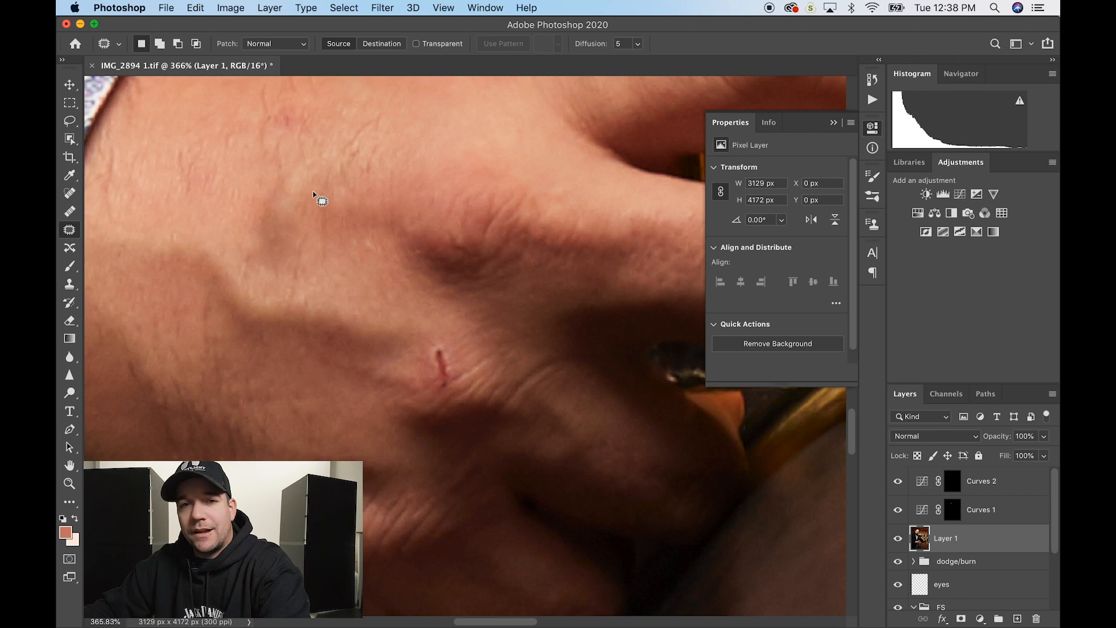
scroll(956, 529, "down", 3)
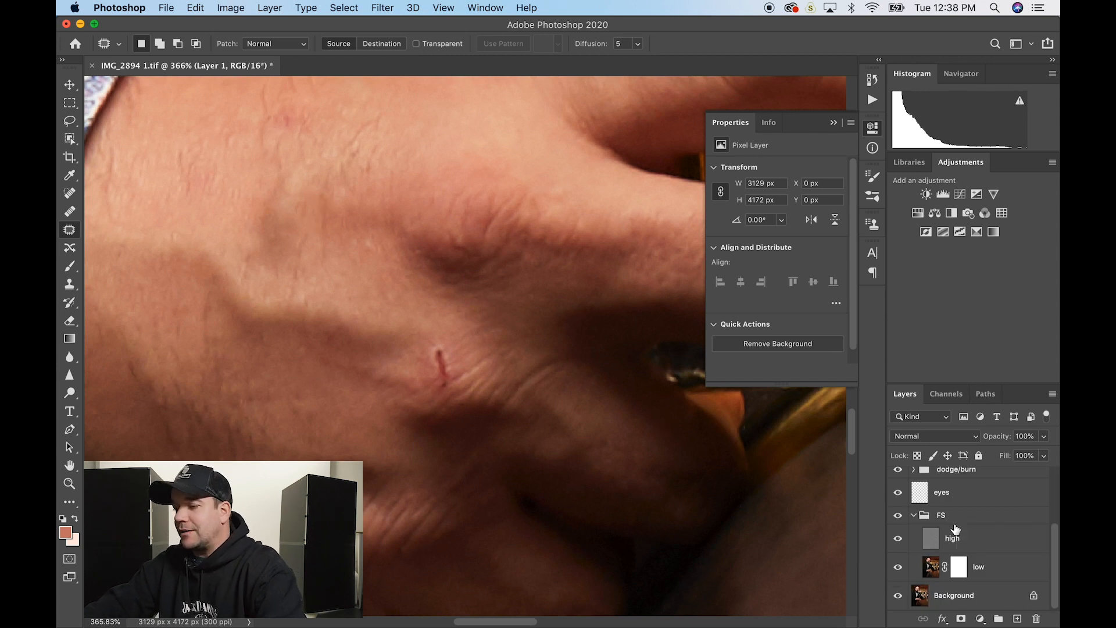
scroll(996, 503, "up", 3)
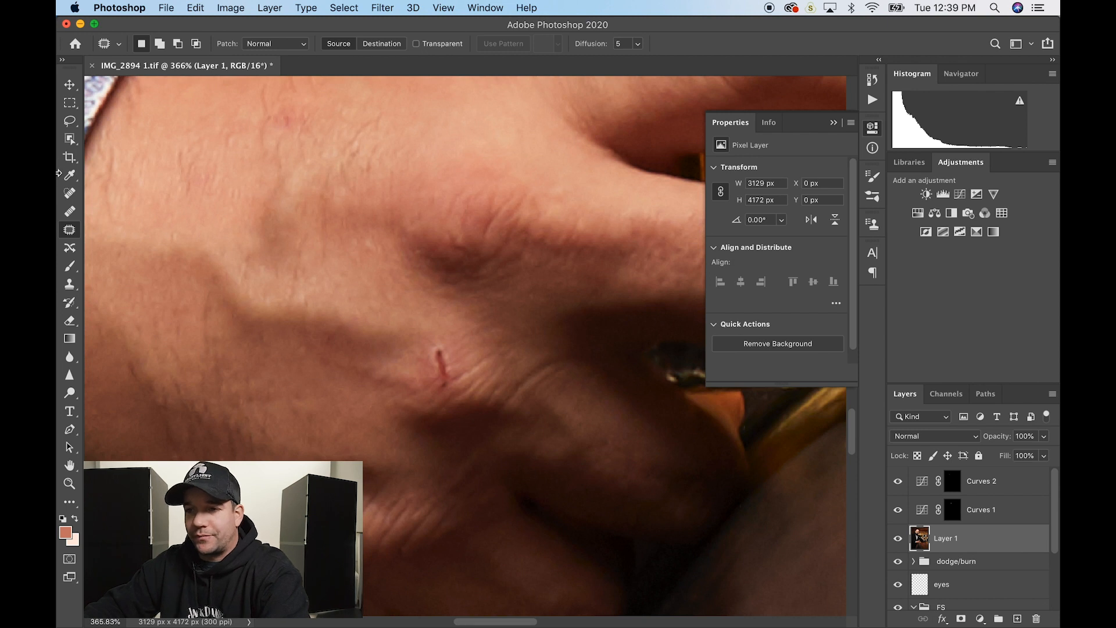
left_click(65, 193)
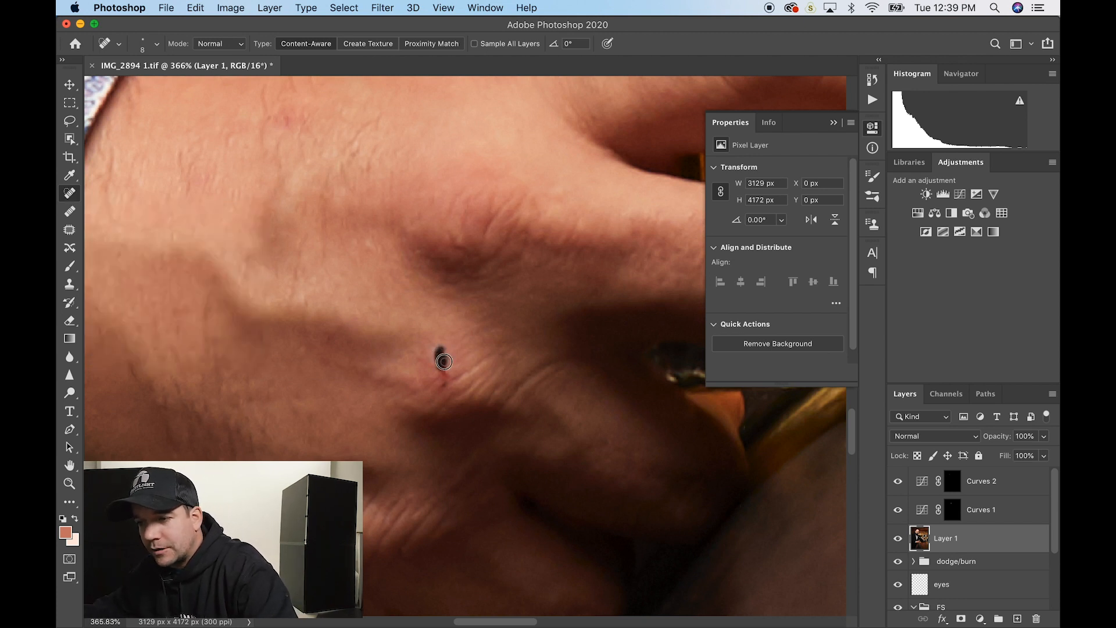
left_click_drag(446, 382, 438, 374)
key("super+z")
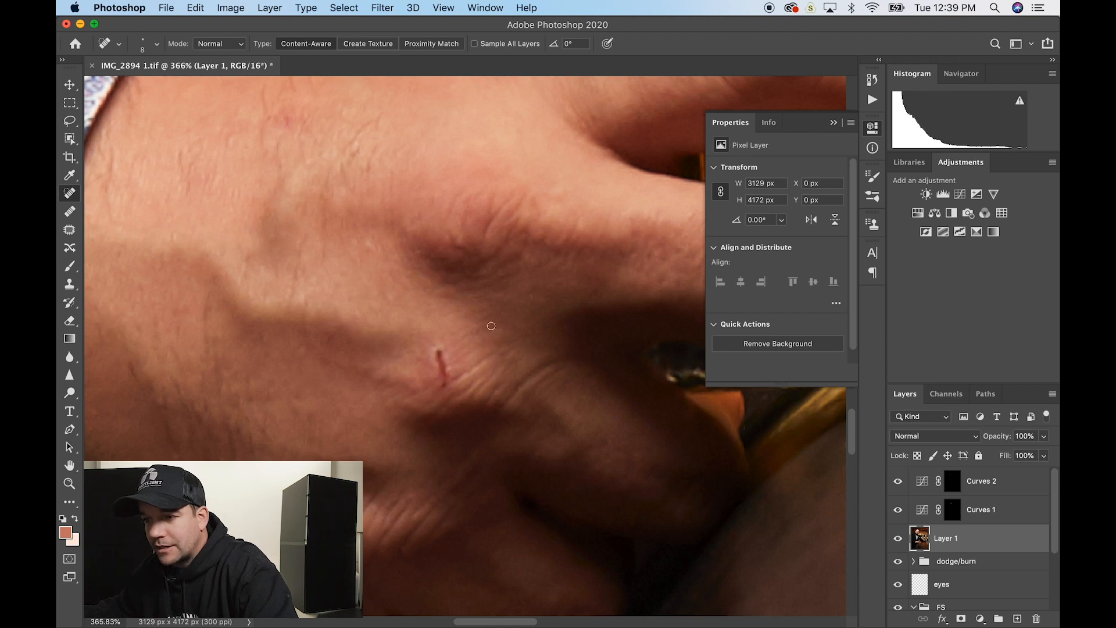
left_click(71, 213)
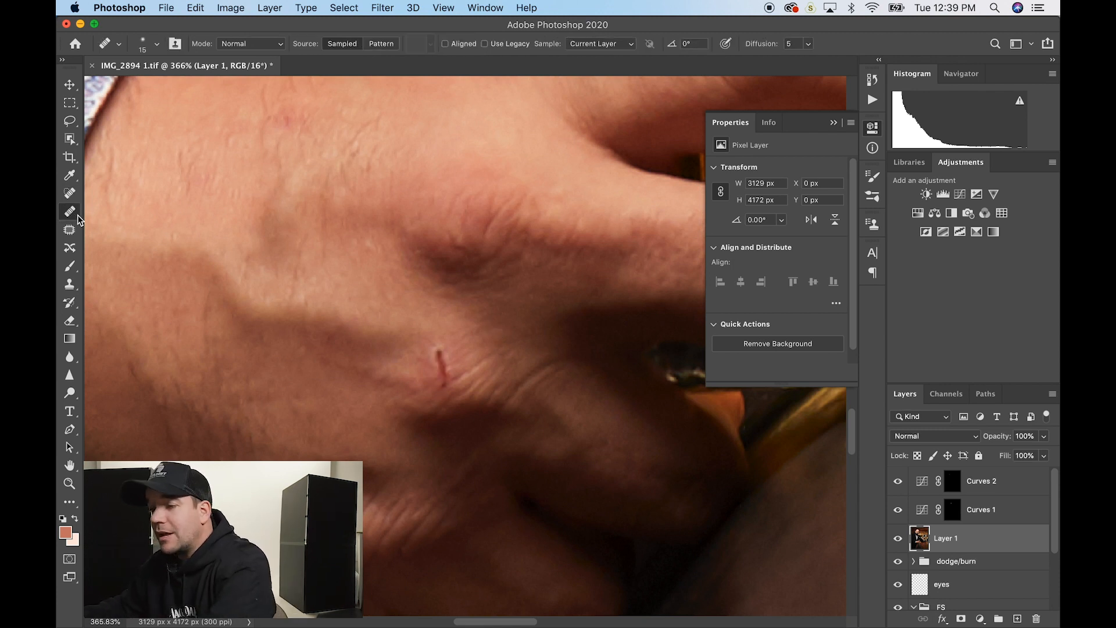
key("bracketleft")
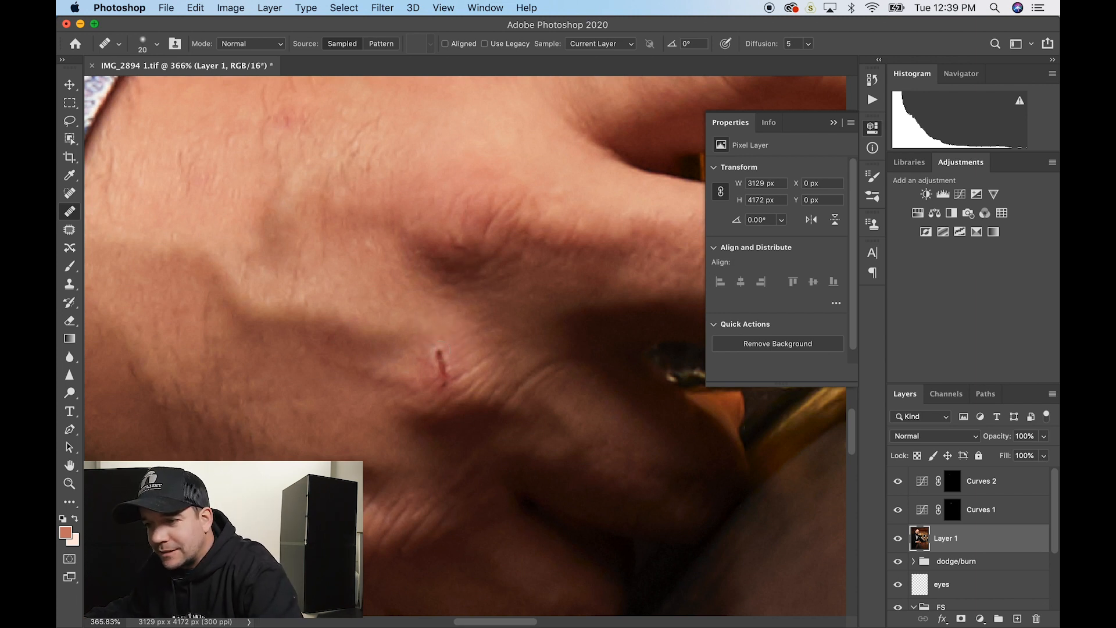
left_click_drag(440, 350, 448, 363)
left_click(443, 372)
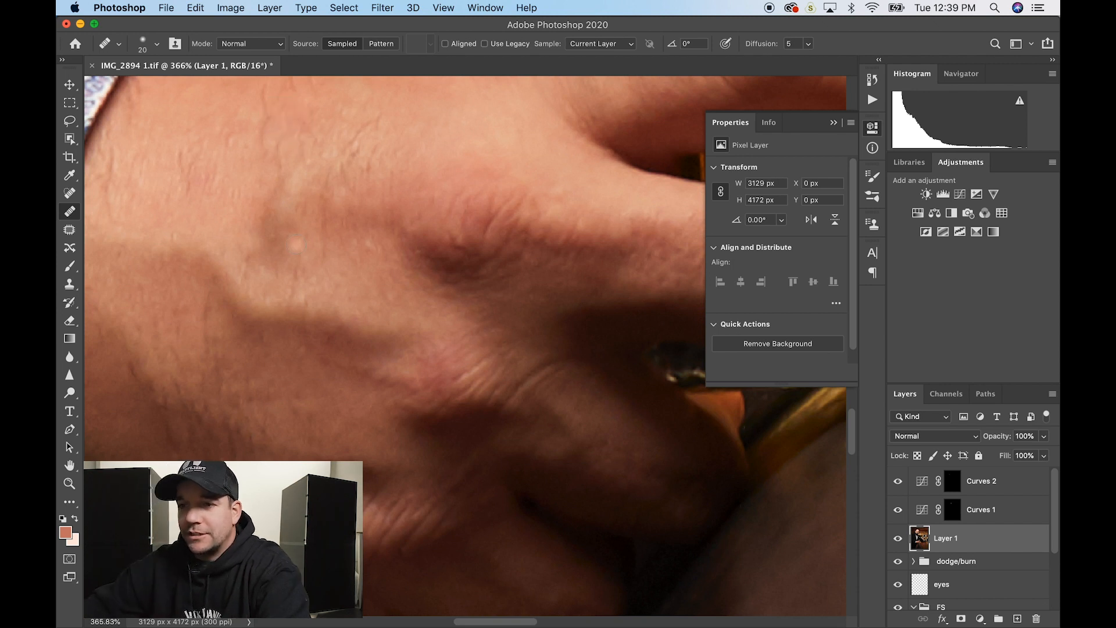
- Heal dust specks on the bar top near the bottle base using sampled clean wood
scroll(399, 299, "down", 4)
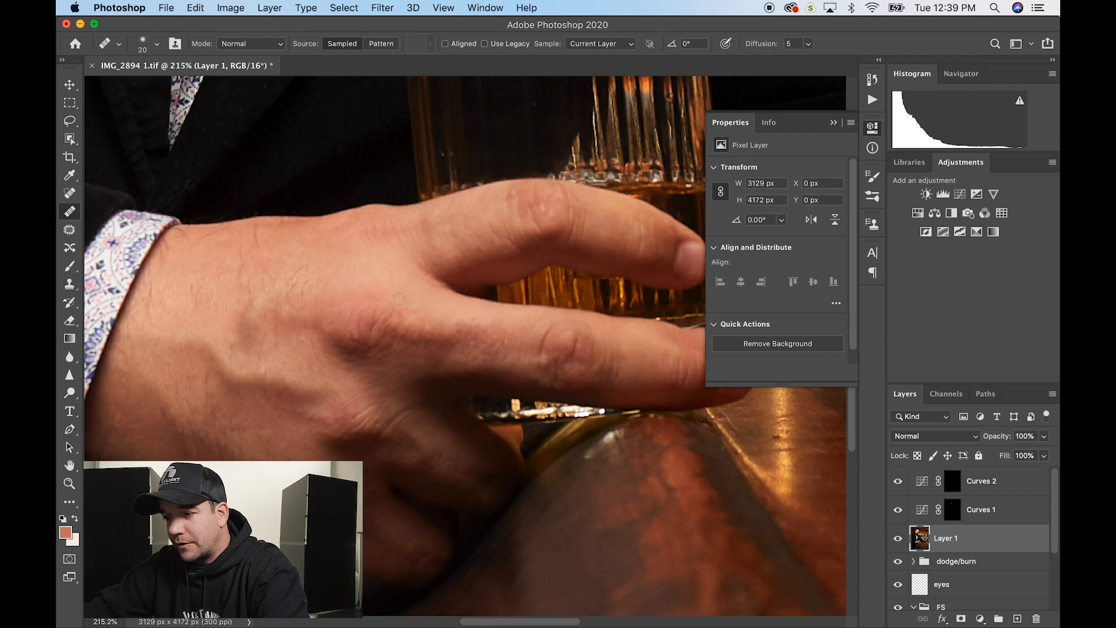
scroll(474, 330, "right", 10)
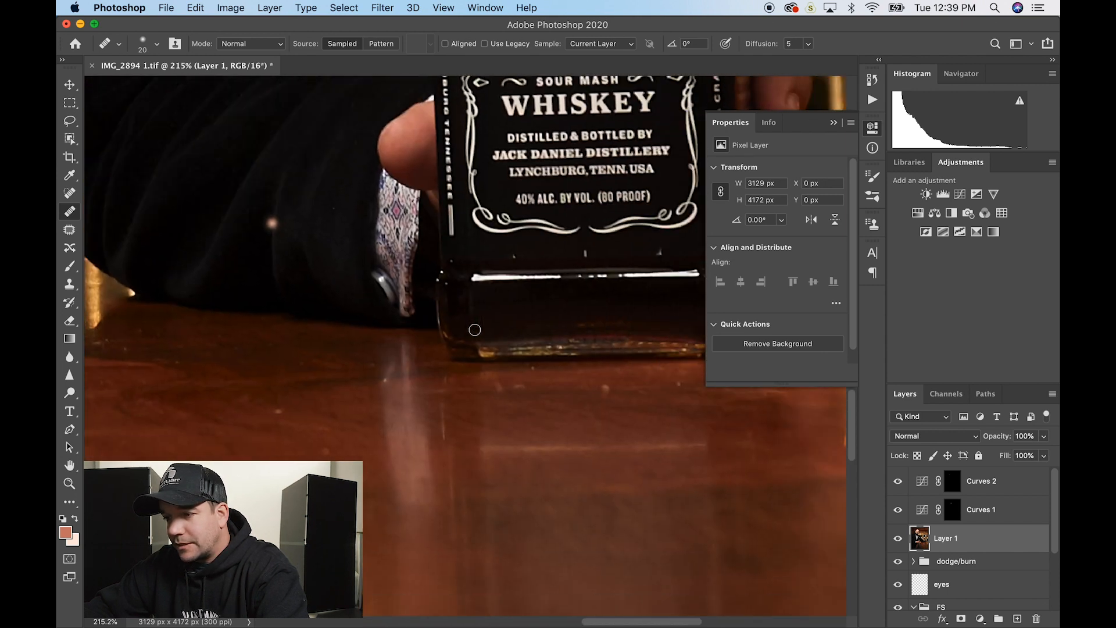
scroll(474, 330, "right", 5)
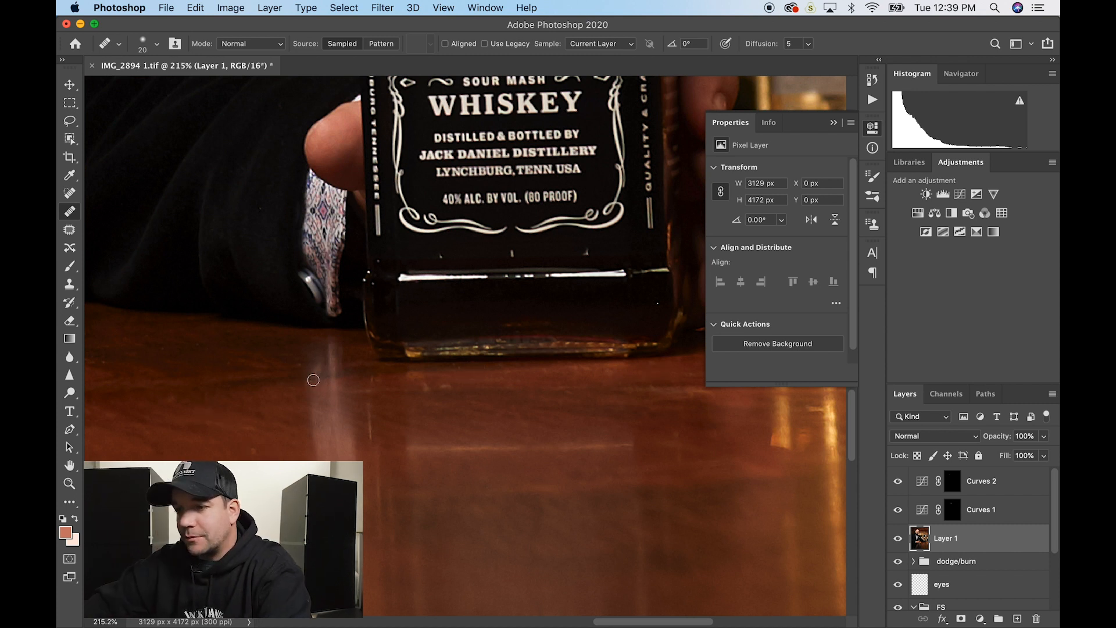
scroll(313, 380, "right", 15)
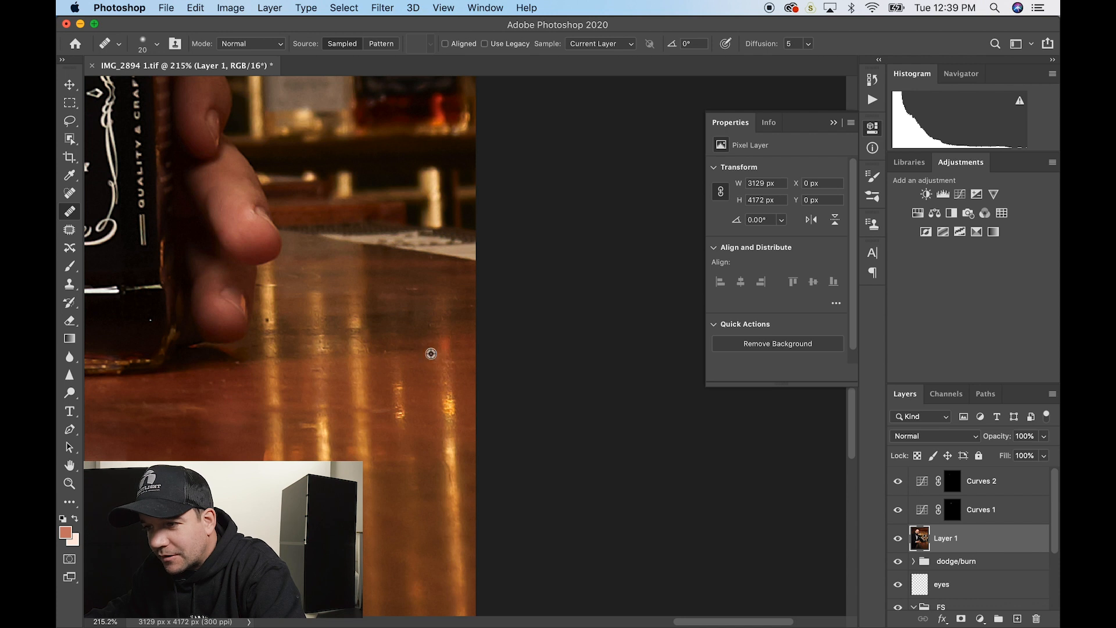
left_click(431, 359, "alt")
left_click_drag(406, 354, 395, 353)
left_click(249, 359, "alt")
scroll(256, 351, "down", 3)
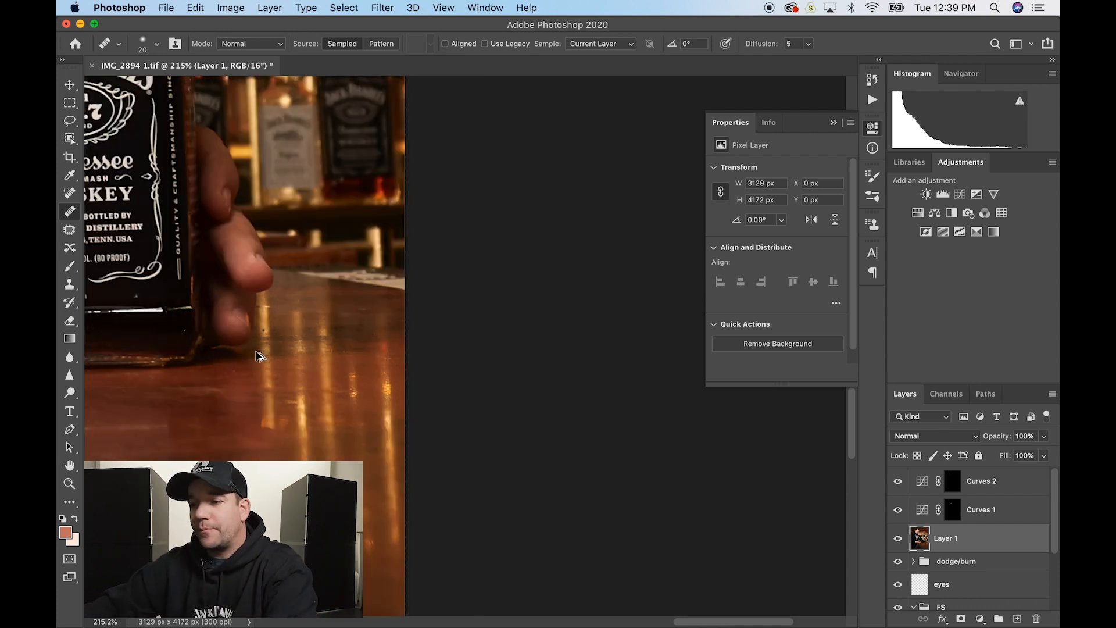
scroll(258, 355, "down", 5)
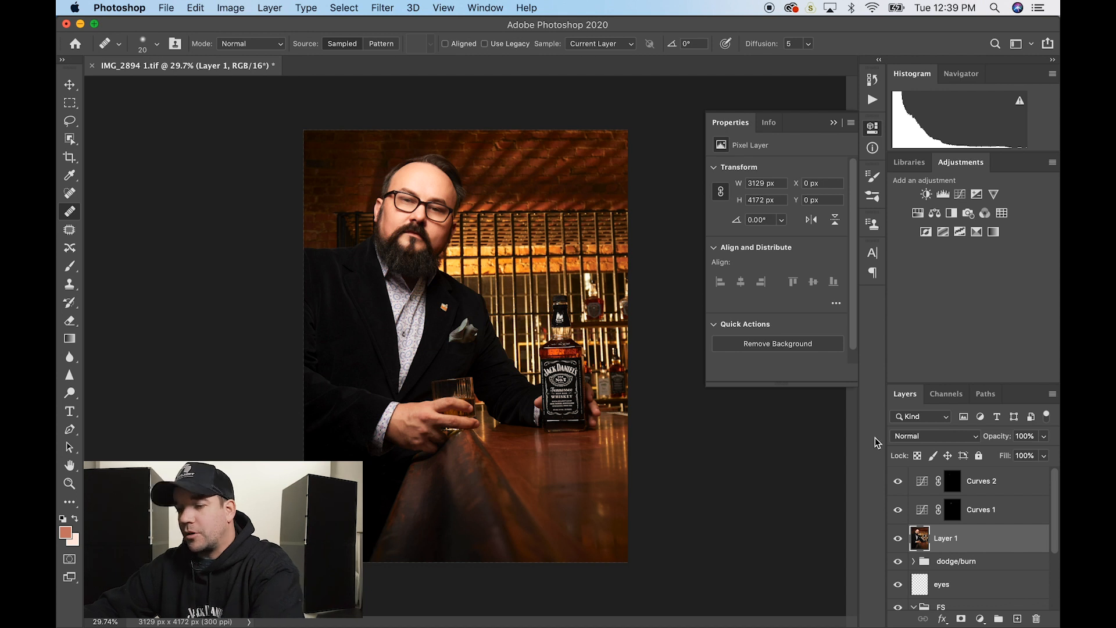
- Save the retouched TIFF and inspect the bar top and hand at 100% in Capture One
key("super+s")
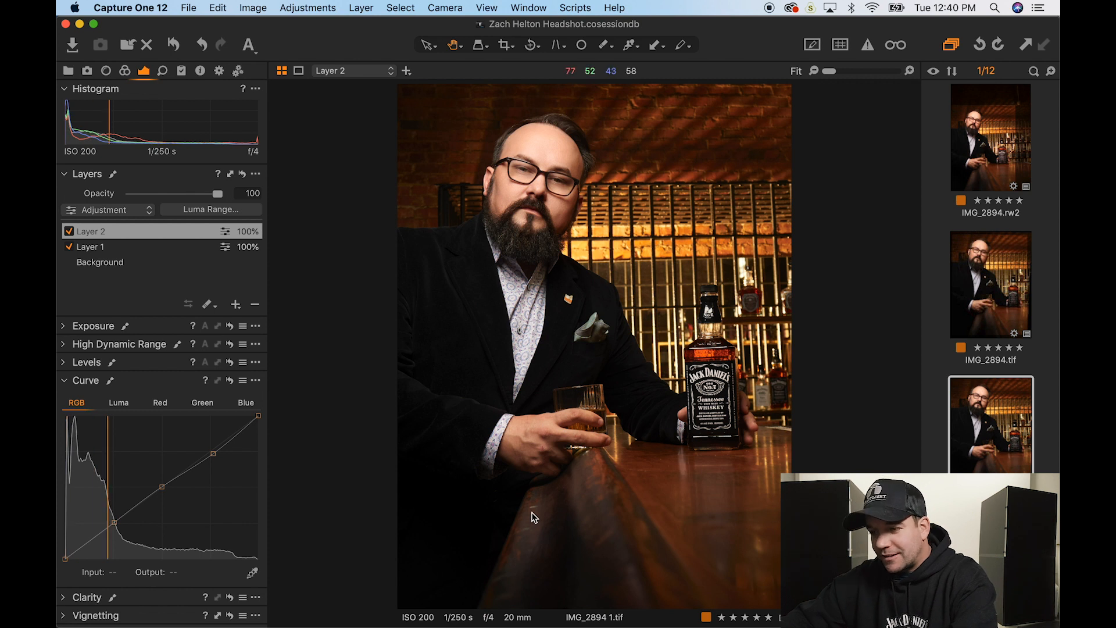
key("z")
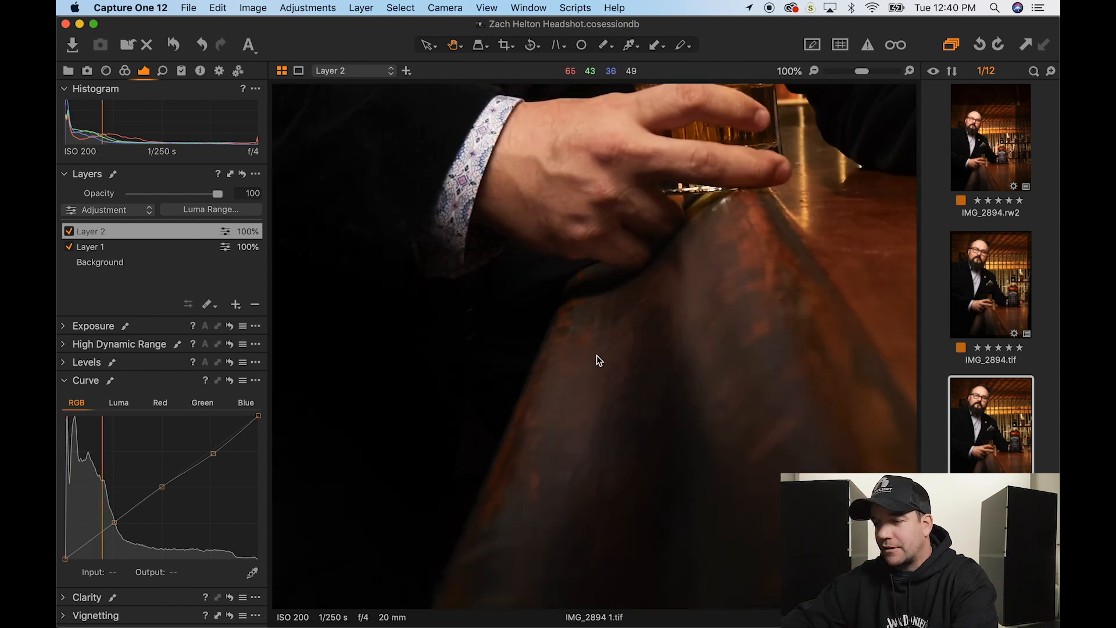
double_click(596, 359)
double_click(595, 360)
double_click(594, 361)
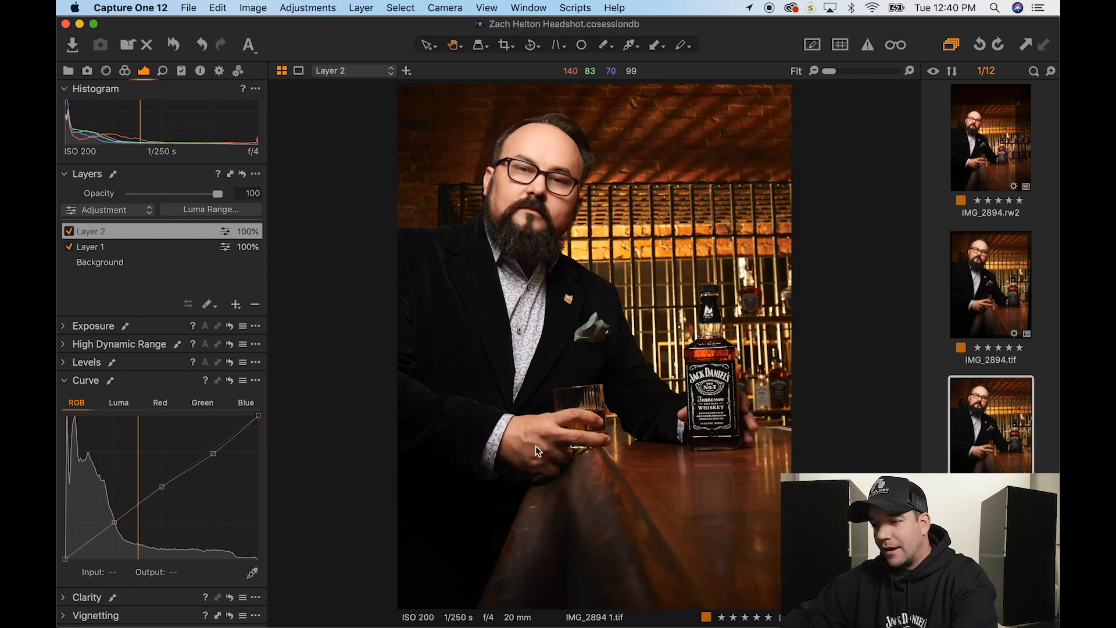
double_click(550, 458)
double_click(588, 334)
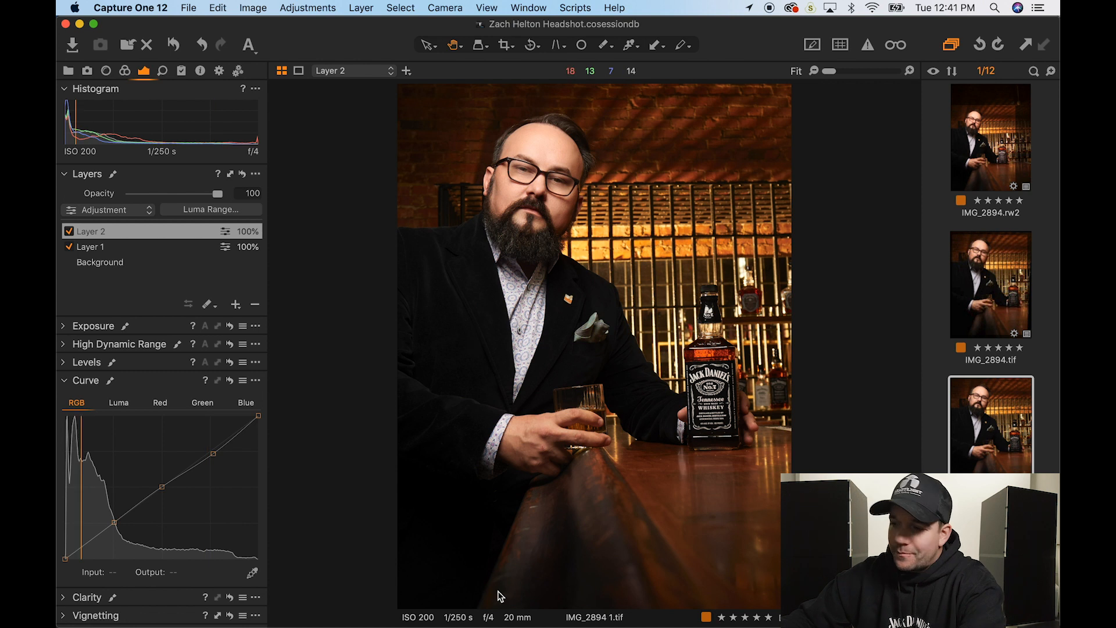
- Add a new adjustment layer, Layer 3, above Layer 2
left_click(236, 306)
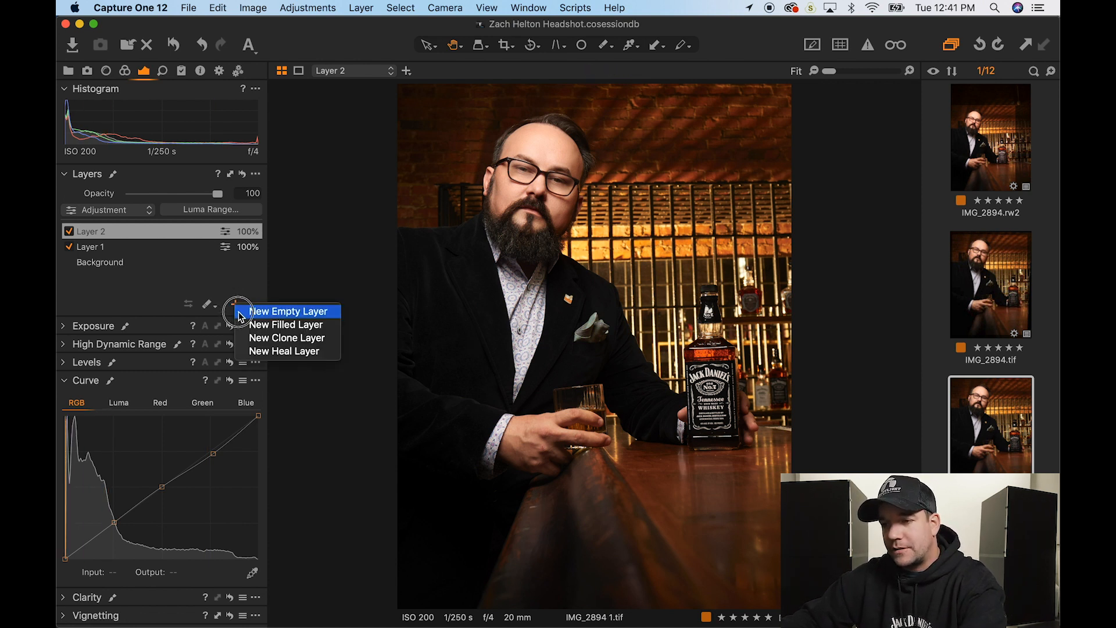
left_click_drag(239, 312, 225, 282)
left_click(236, 306)
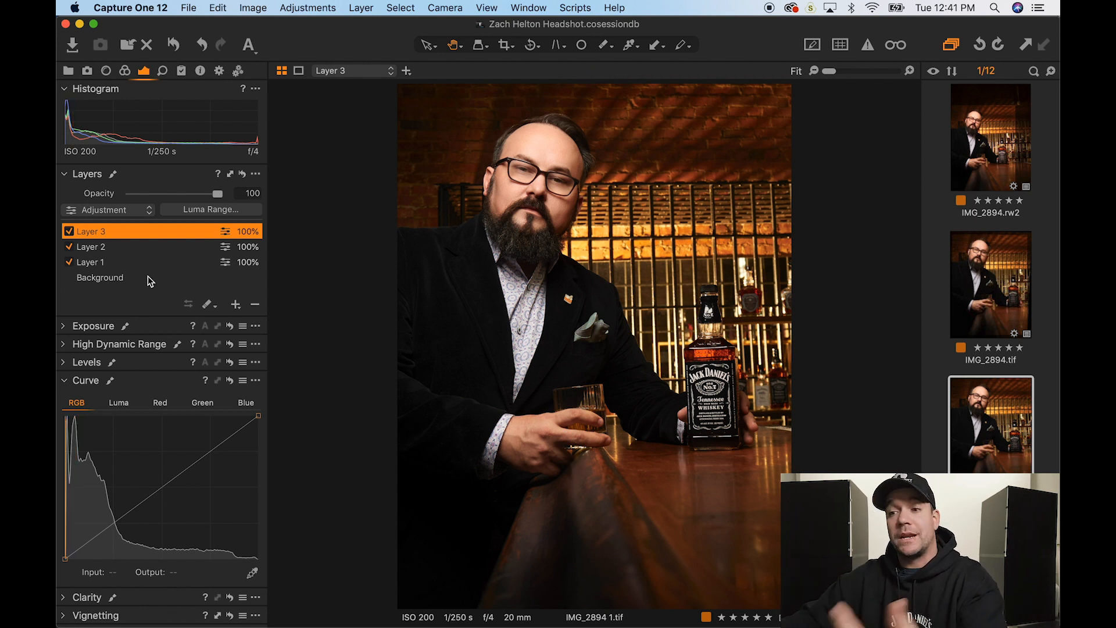
- Draw a diagonal linear gradient mask from lower left toward upper right and reposition it
left_click_drag(211, 307, 234, 339)
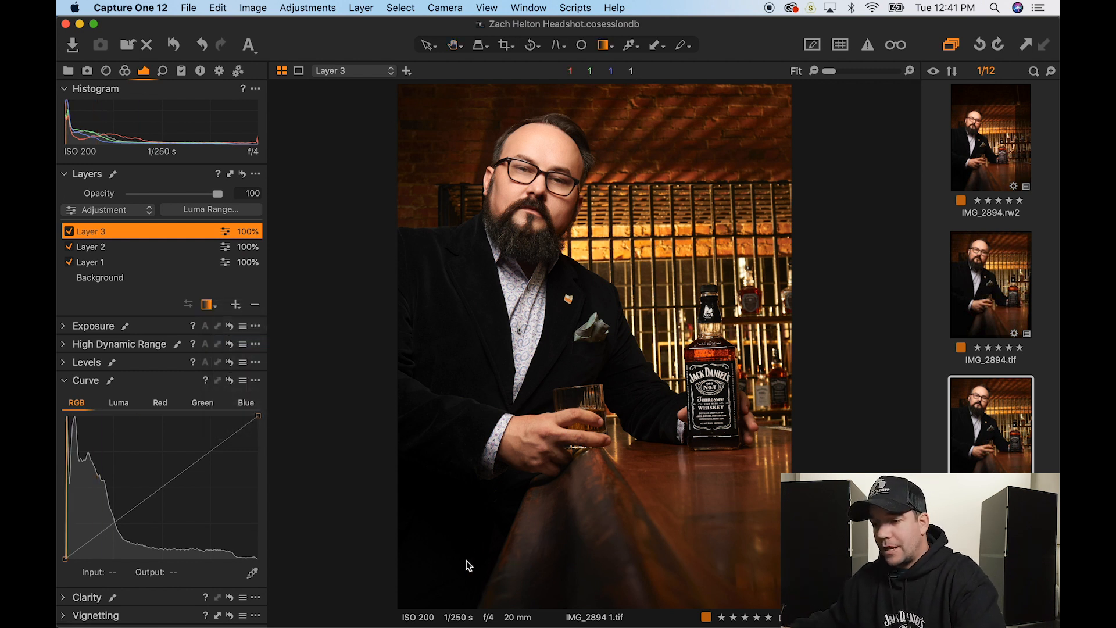
left_click_drag(443, 571, 611, 407)
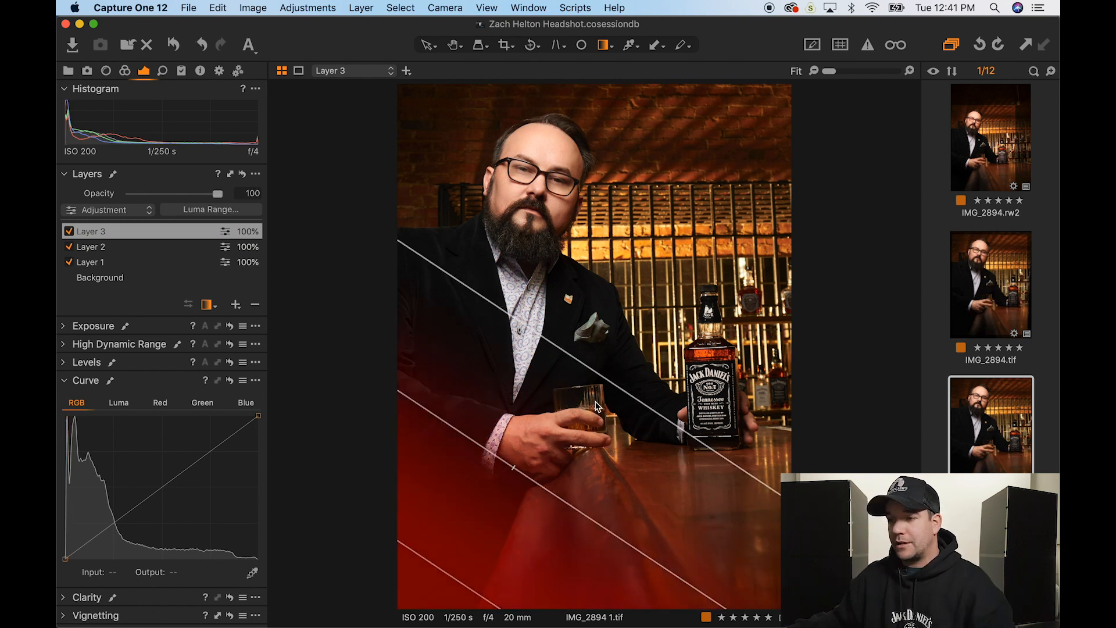
left_click_drag(607, 365, 629, 350)
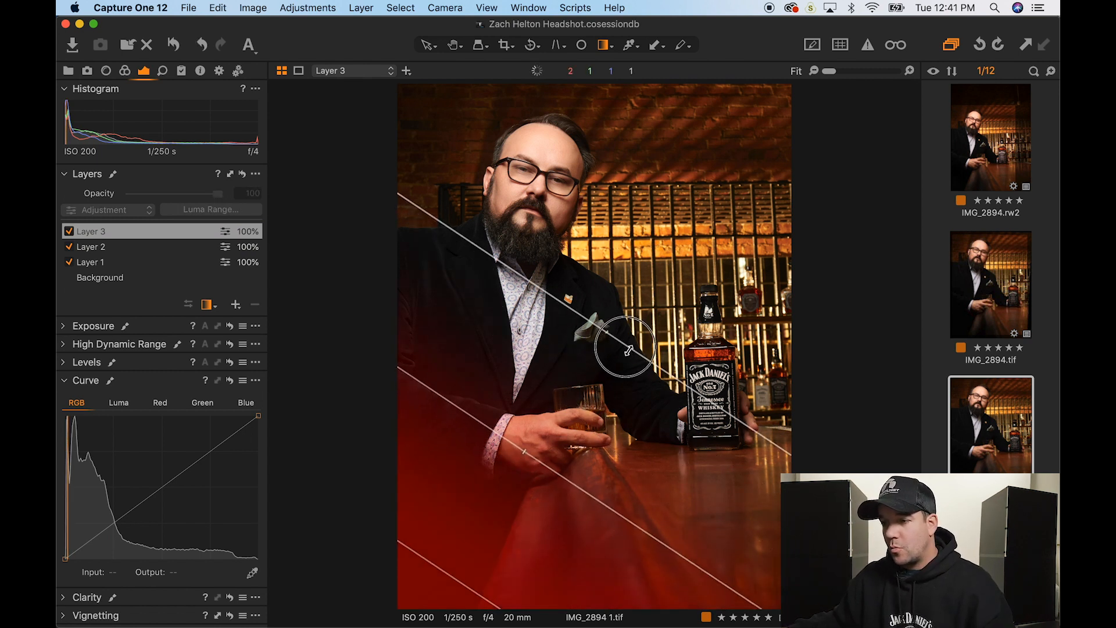
left_click_drag(494, 517, 486, 530)
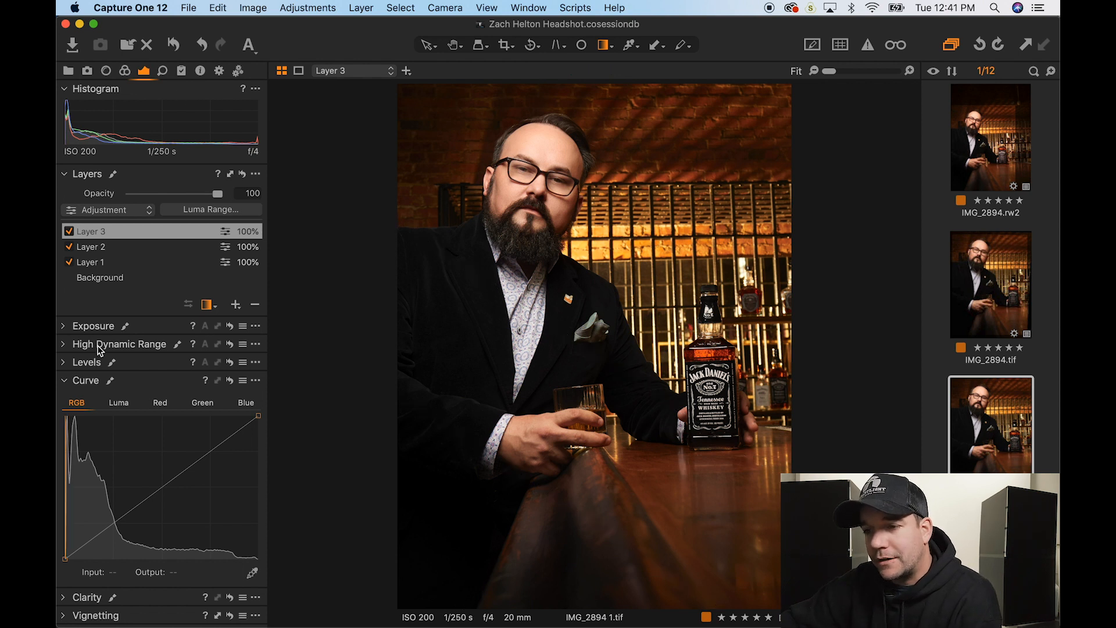
- Darken Layer 3's masked area with Contrast 9 and Brightness -16, and set its opacity to 73%
left_click(96, 325)
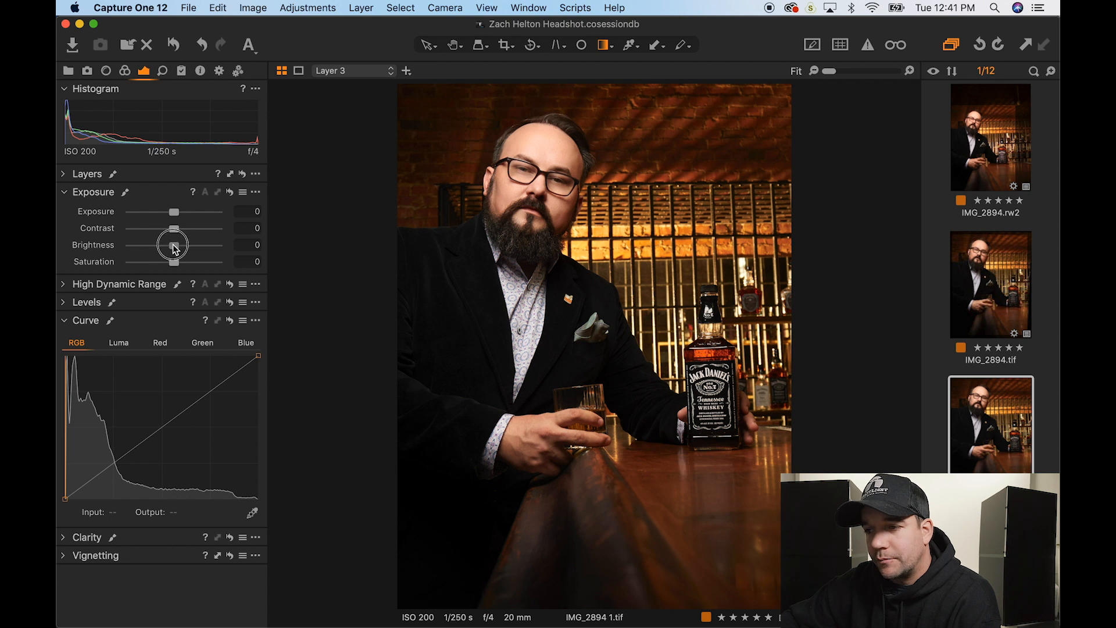
mouse_move(175, 248)
left_mouse_down()
mouse_move(165, 248)
mouse_move(169, 227)
mouse_move(142, 230)
mouse_move(182, 235)
mouse_move(162, 250)
left_mouse_up()
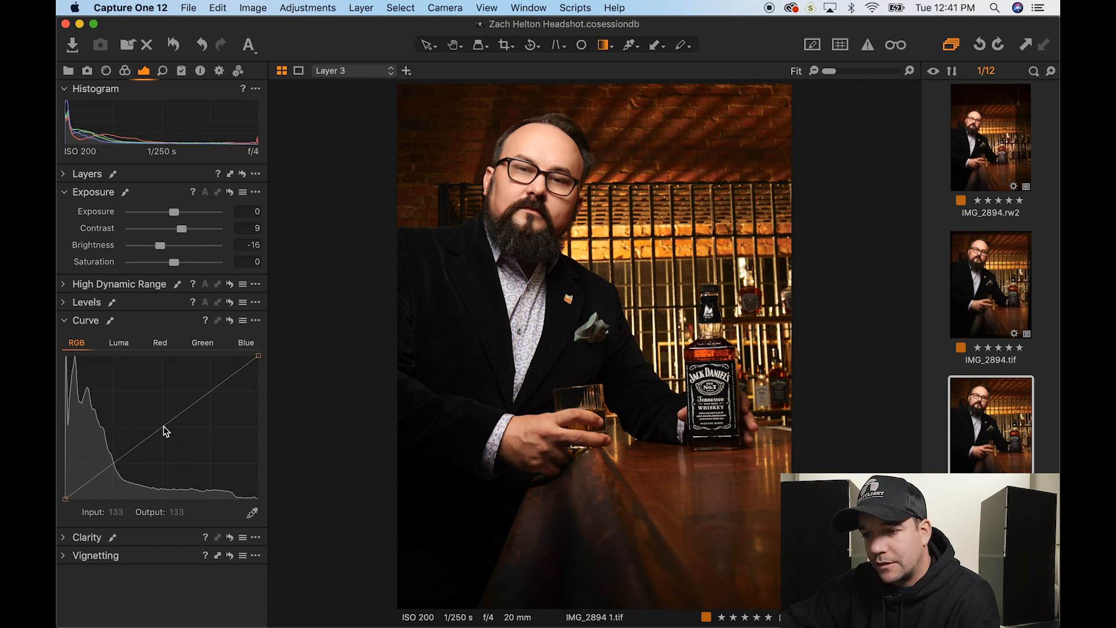
left_click_drag(163, 426, 168, 432)
left_click(81, 176)
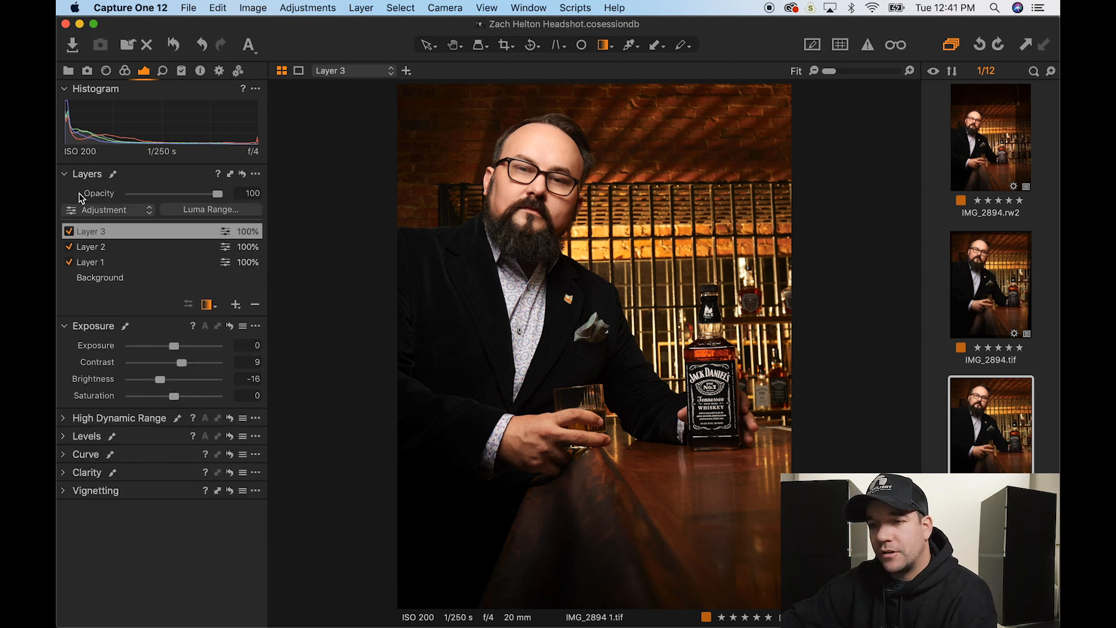
left_click(69, 232)
left_click(69, 232)
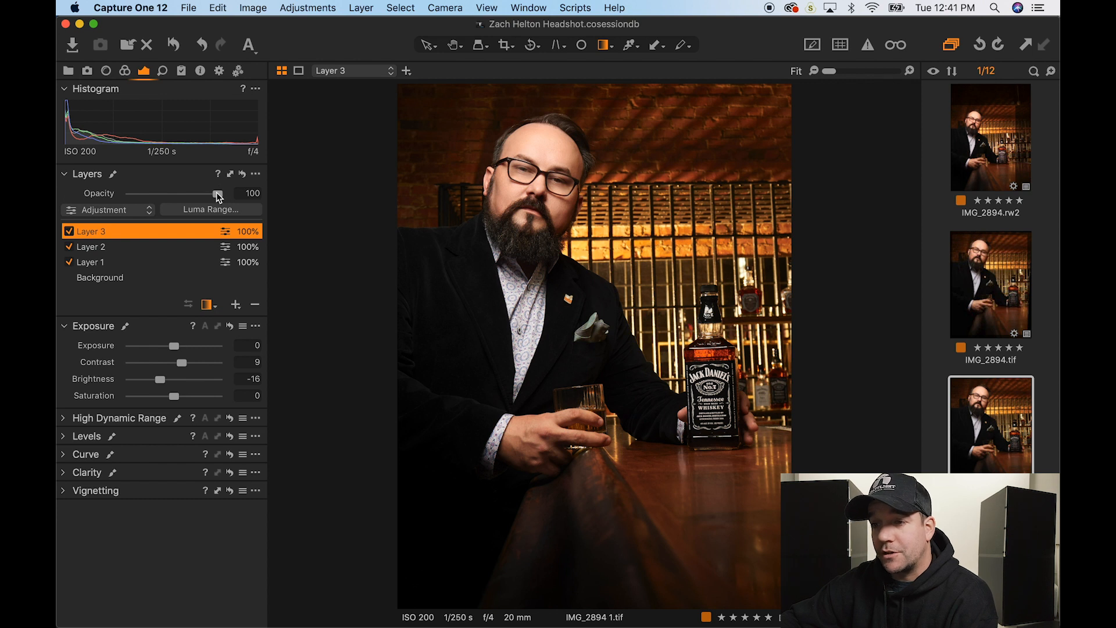
left_click_drag(218, 197, 195, 198)
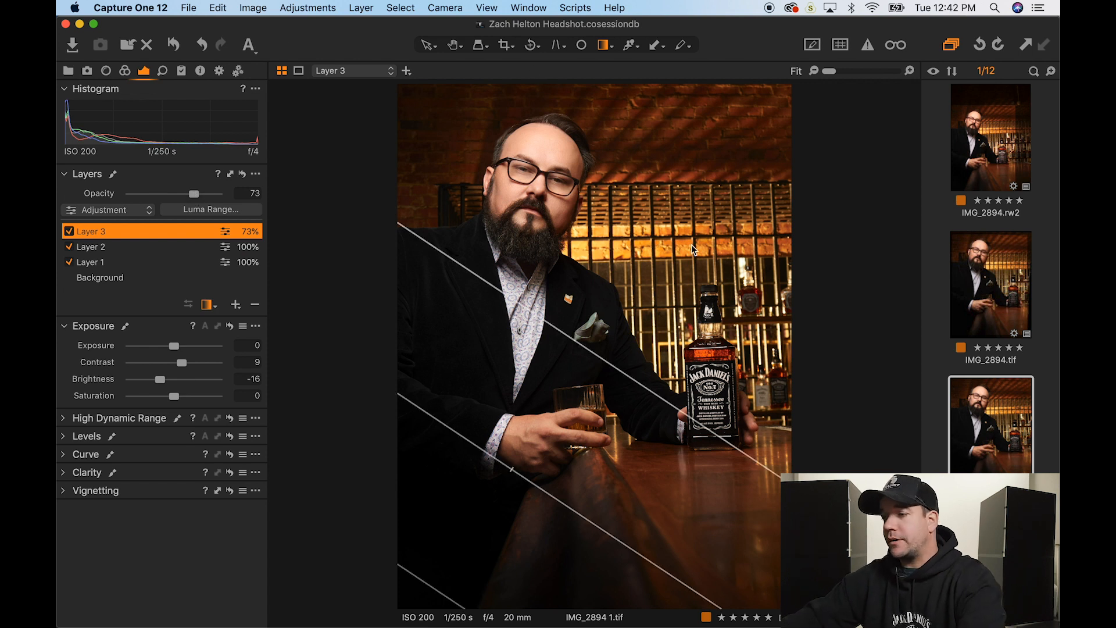
- Compare against the unadjusted photo, then lower Layer 2's opacity to 81%
left_click(175, 46)
left_click(176, 49, "alt")
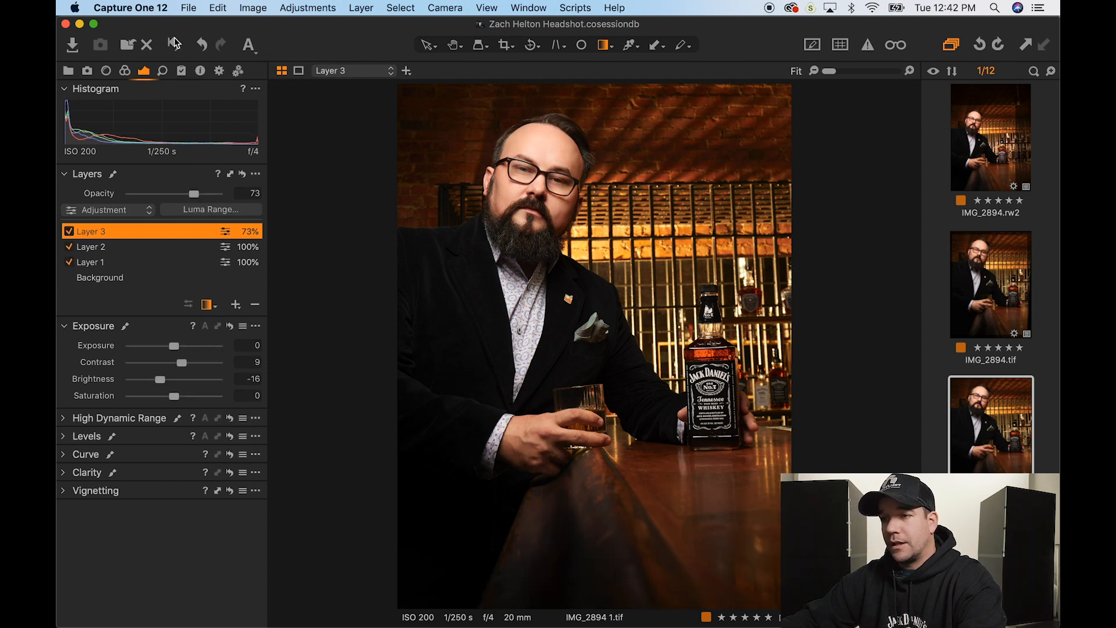
left_click(174, 45)
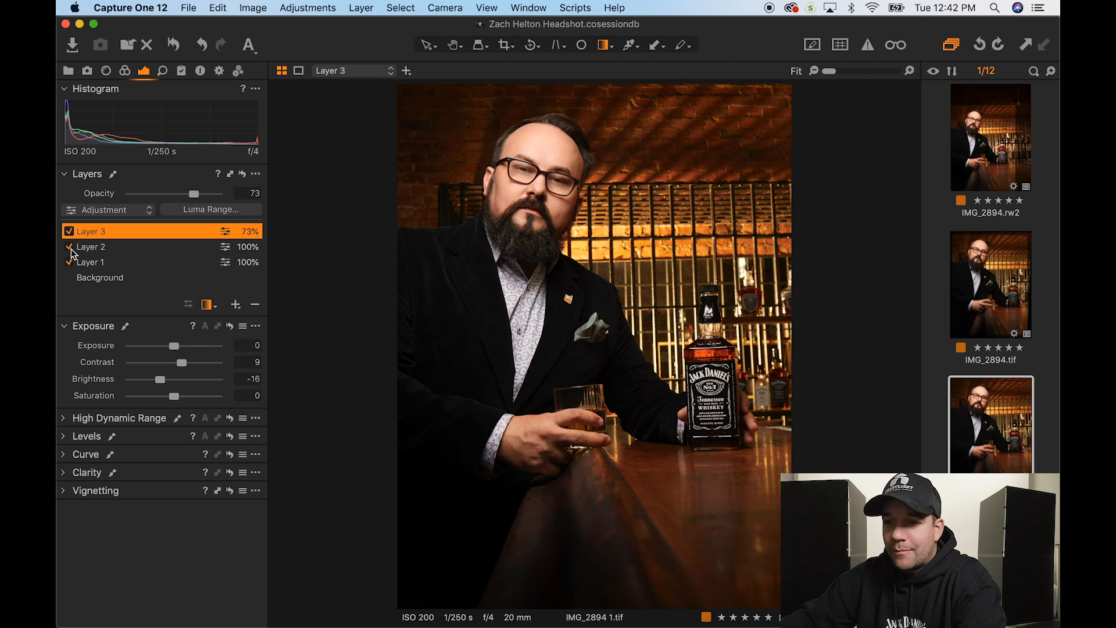
left_click(116, 248)
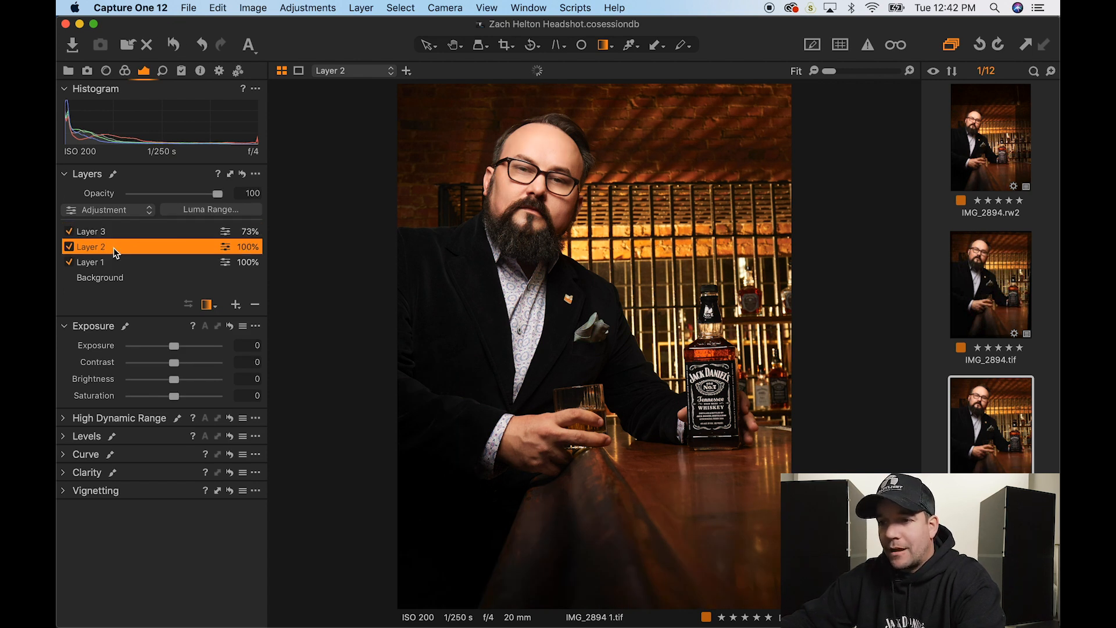
left_click_drag(216, 196, 201, 195)
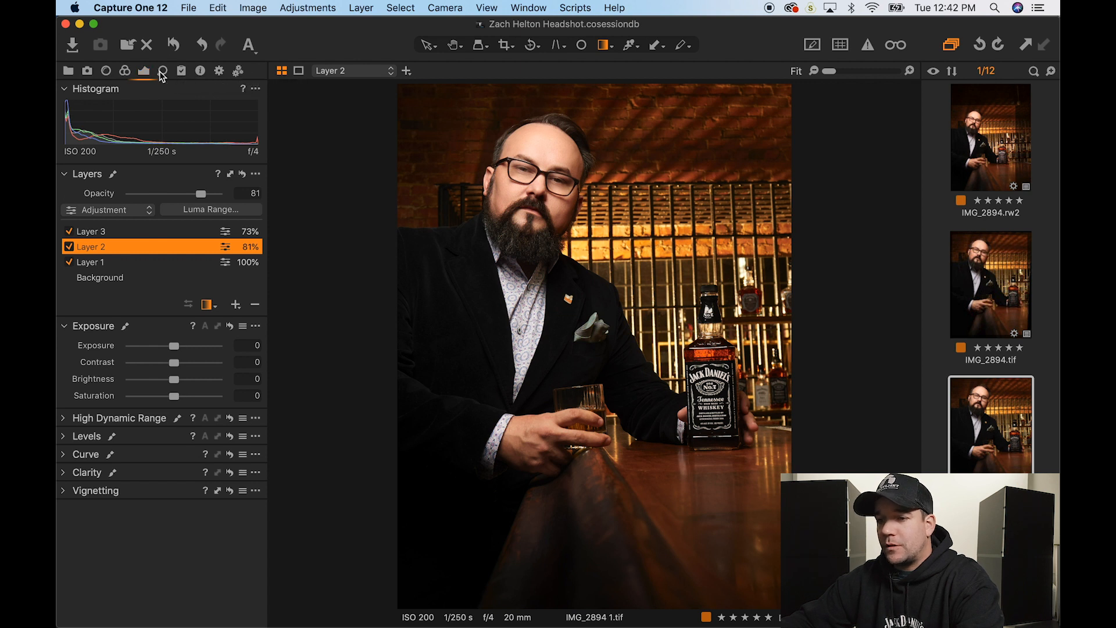
- Apply Silver Rich film grain from the Details tab's Film Grain settings
left_click(163, 71)
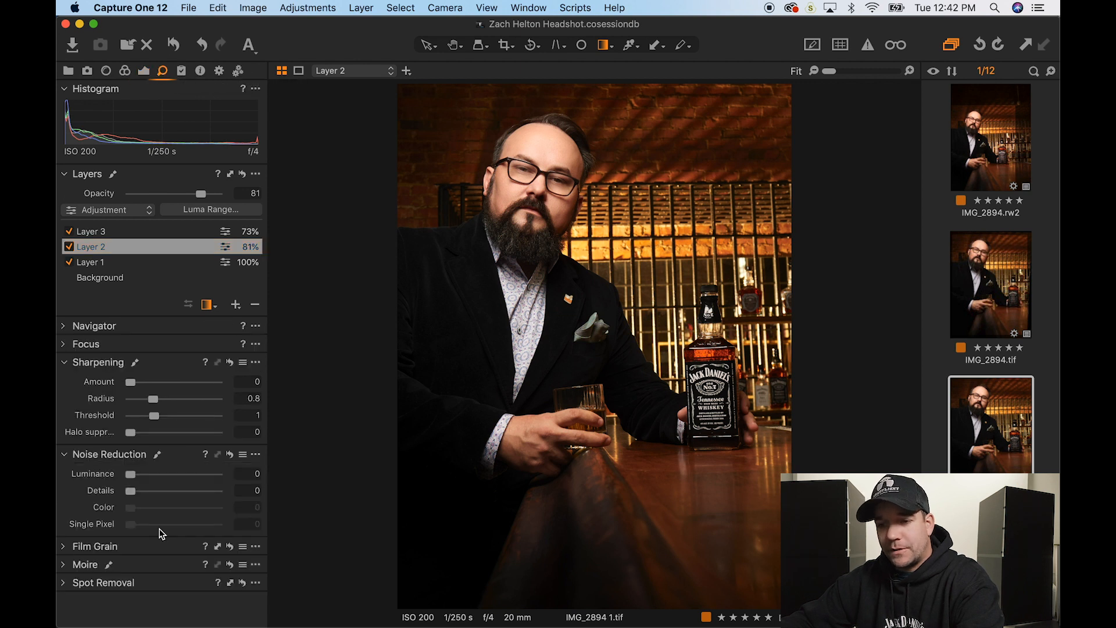
left_click(93, 547)
left_click(178, 493)
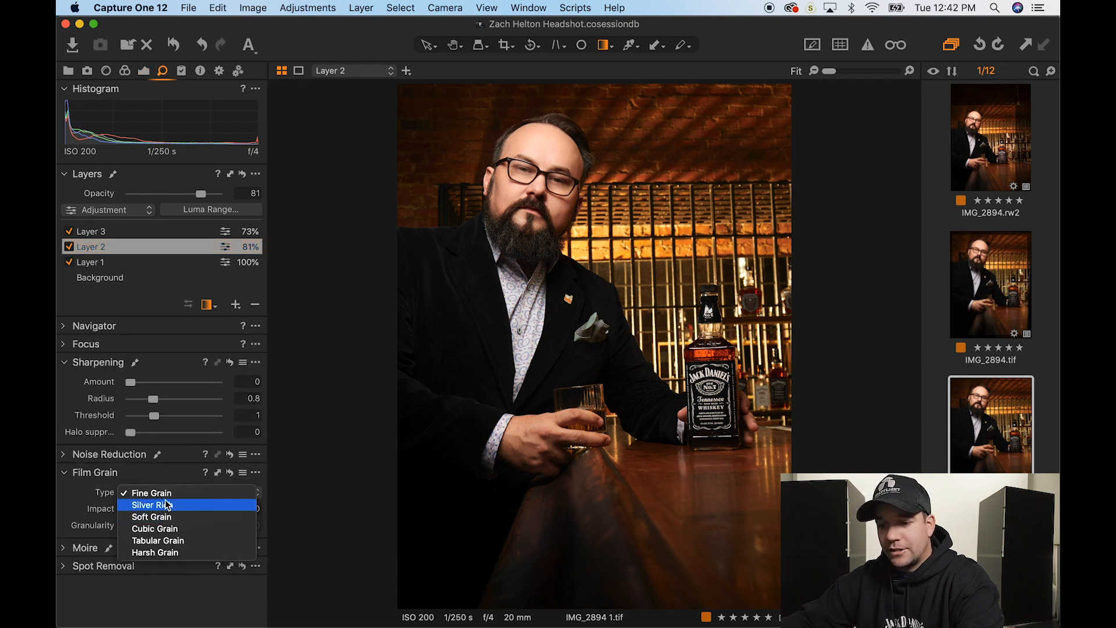
left_click(150, 505)
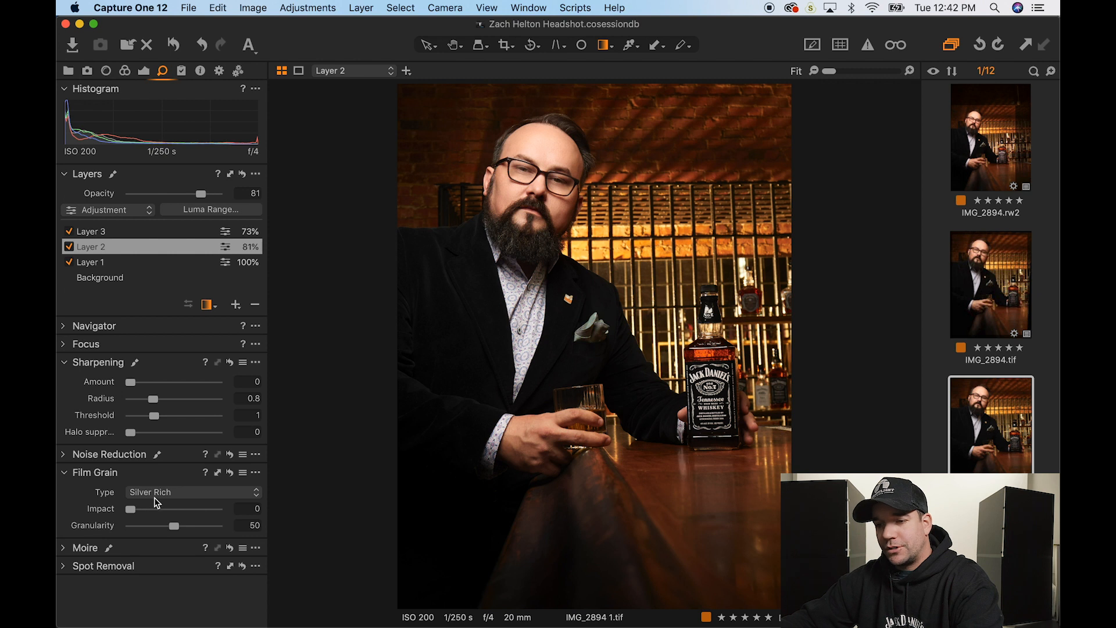
left_click(155, 496)
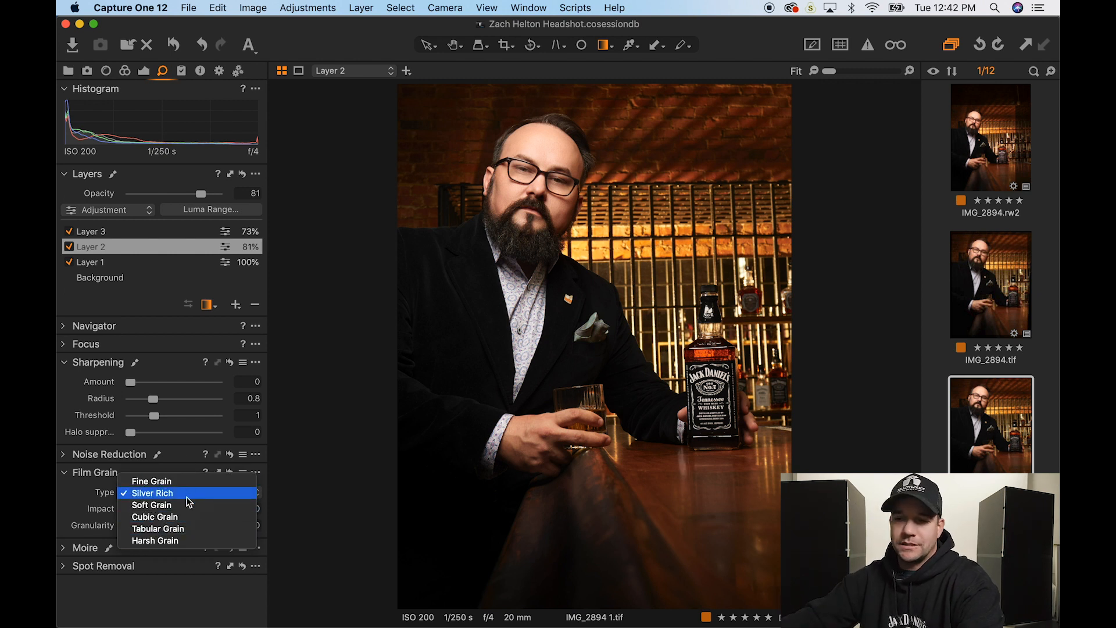
left_click(182, 499)
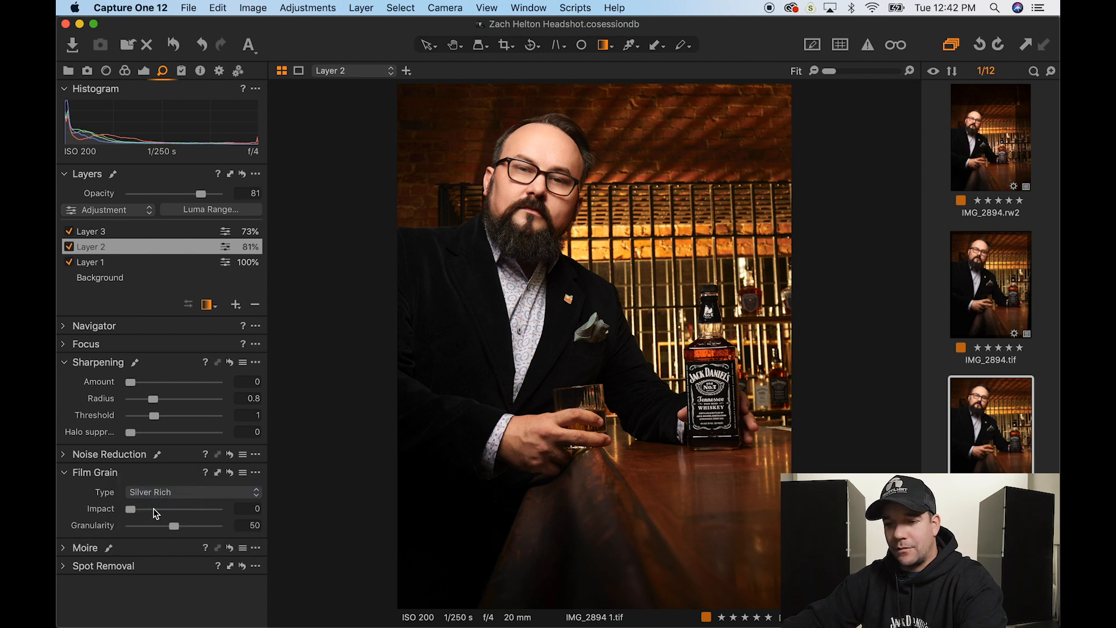
left_click(154, 509)
- Judge the grain at 100% on the face, settling on Impact 28 and Granularity 50
left_click(548, 158)
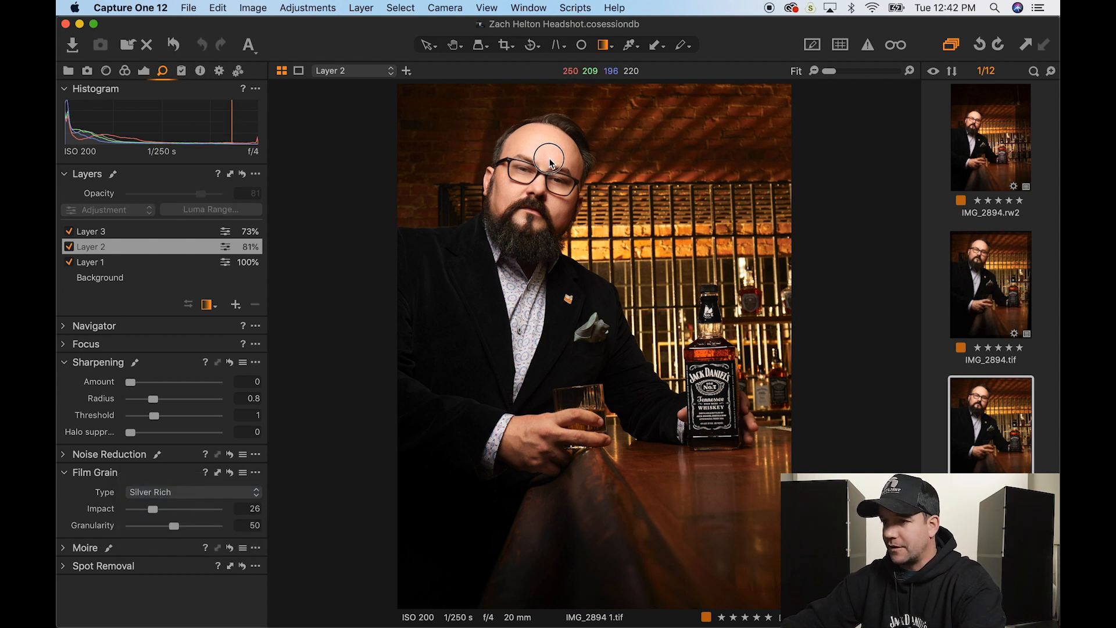
key("h")
double_click(510, 185)
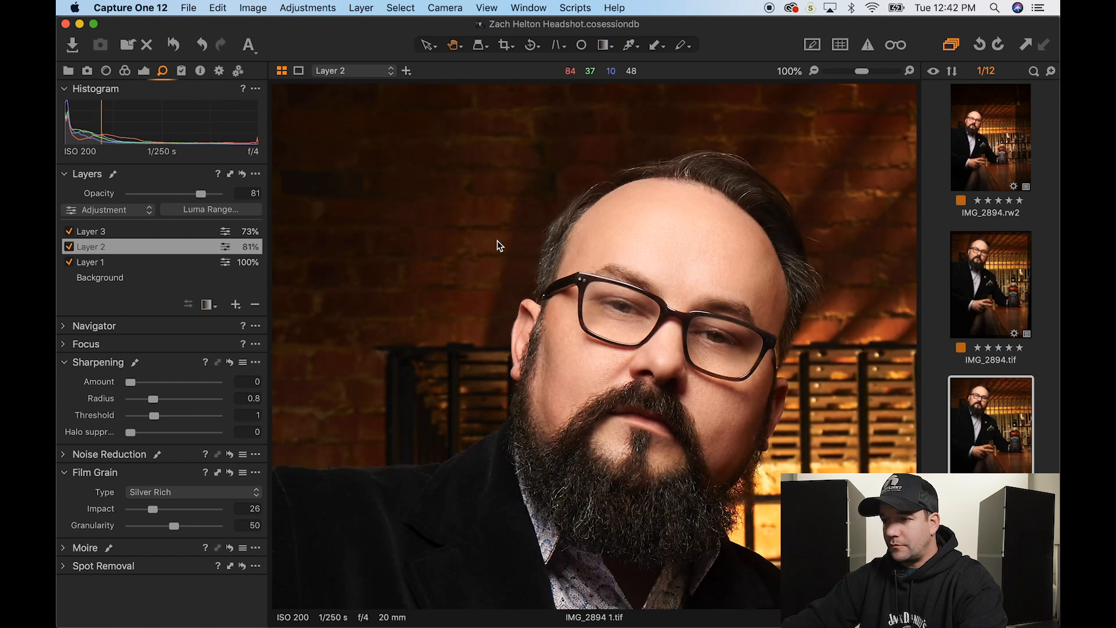
left_click_drag(497, 241, 497, 302)
left_click_drag(622, 317, 567, 317)
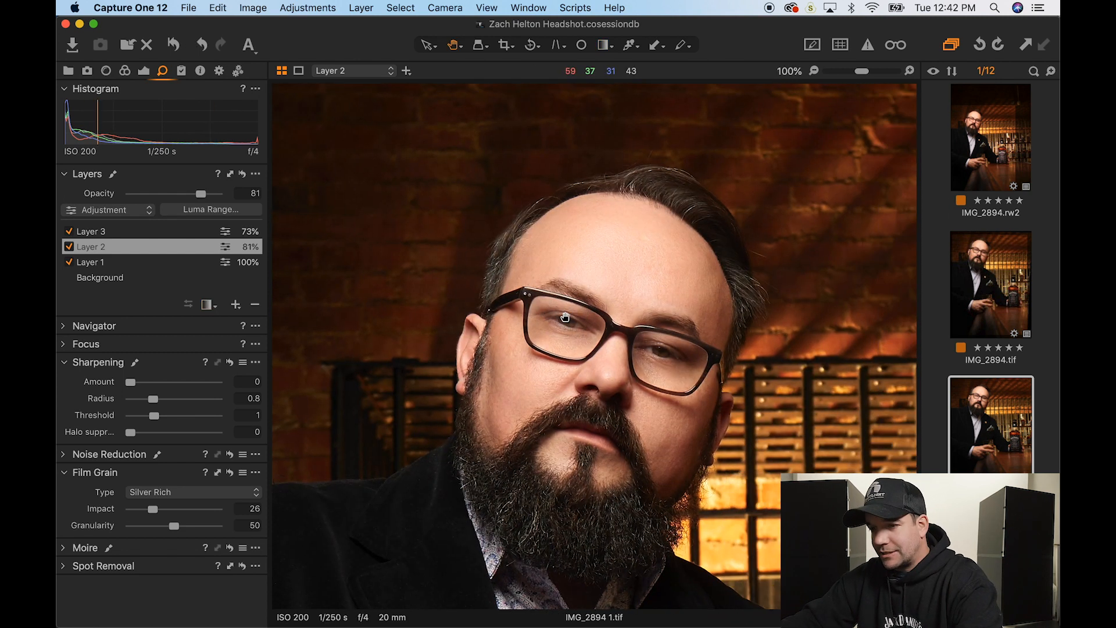
left_click_drag(153, 510, 270, 524)
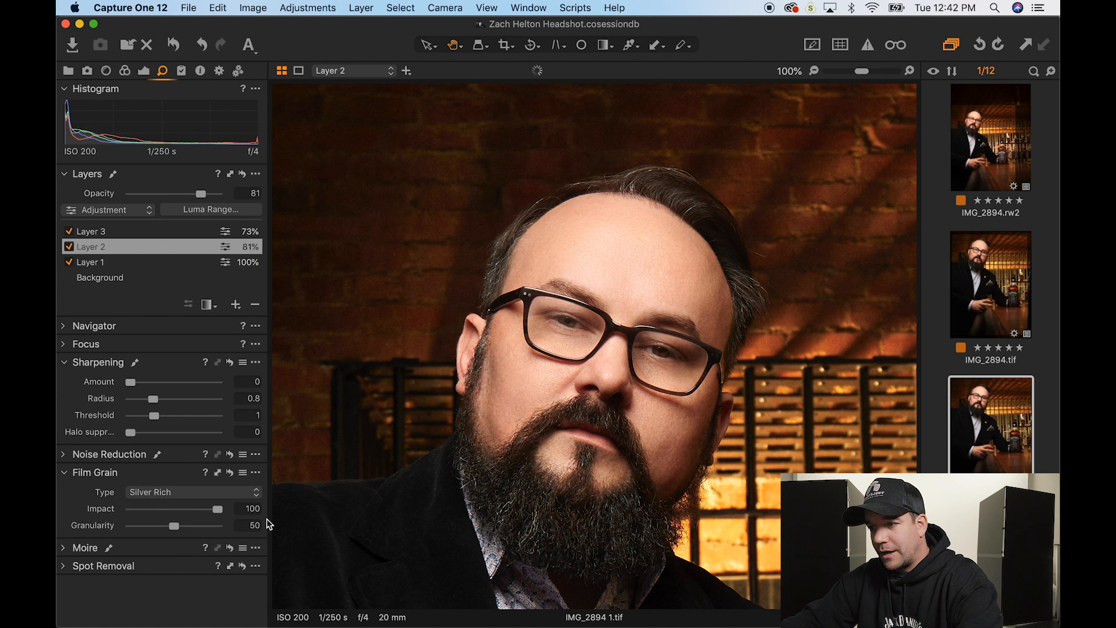
left_click_drag(173, 528, 252, 528)
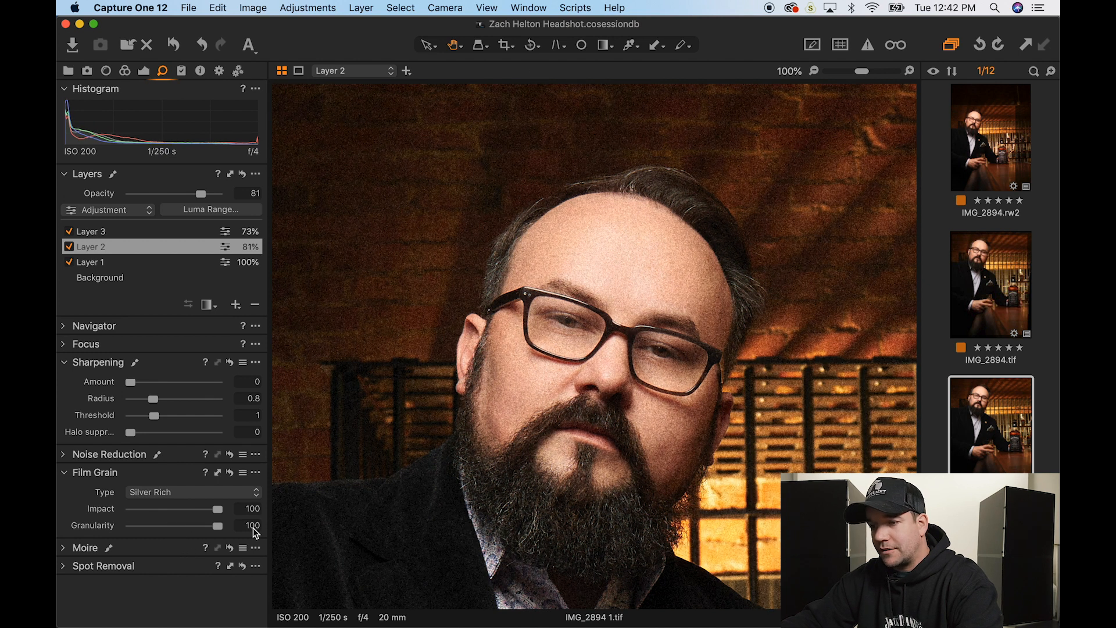
double_click(217, 525)
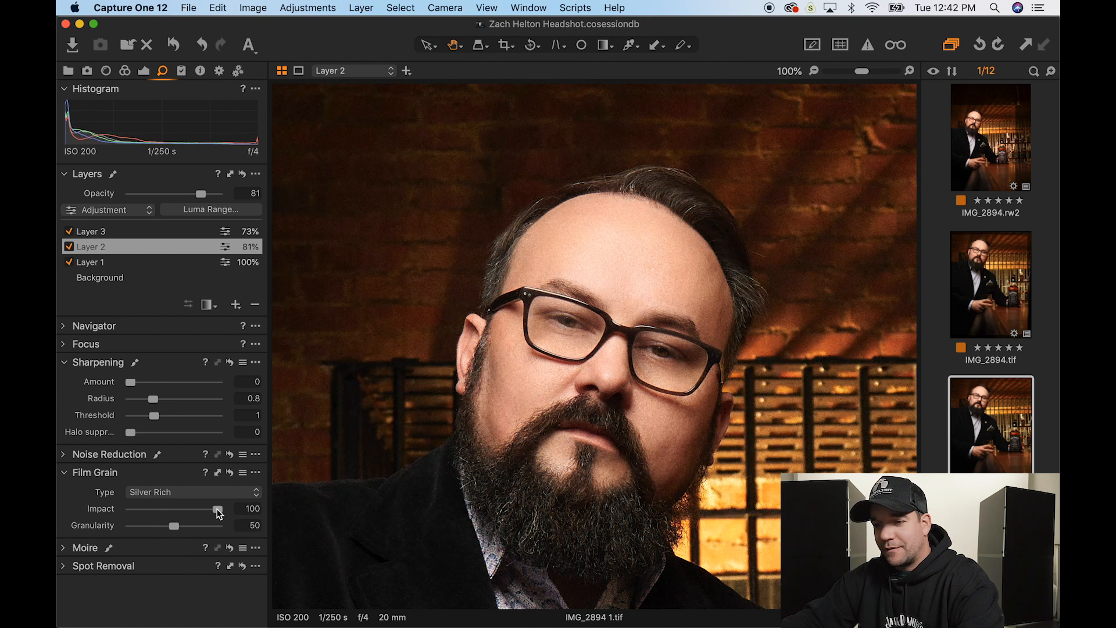
left_click_drag(219, 514, 156, 512)
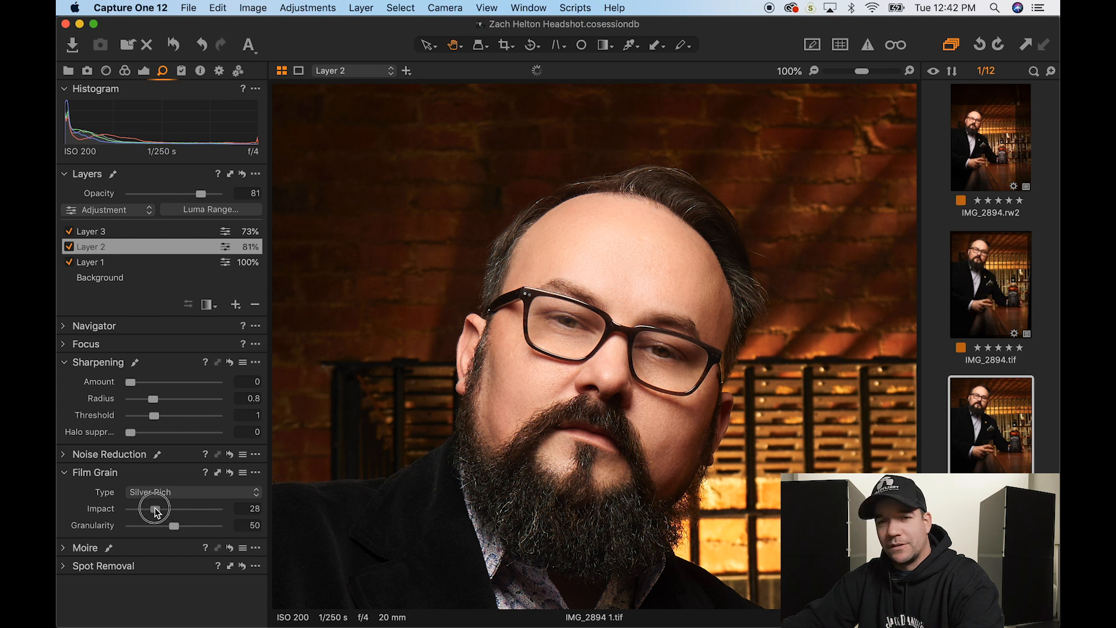
double_click(464, 202)
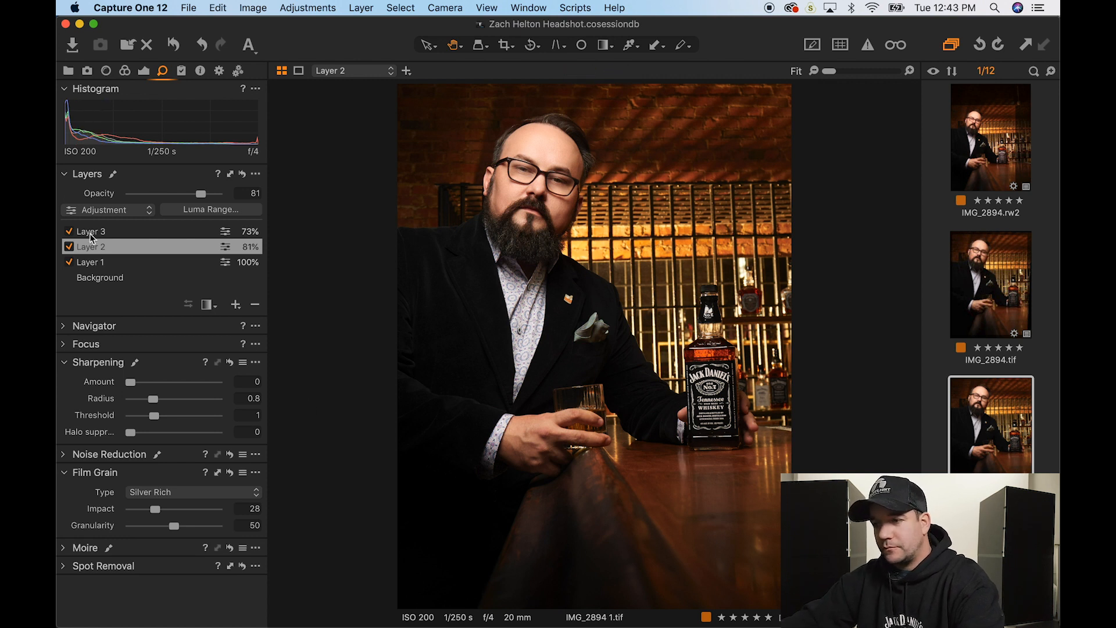
left_click(75, 279)
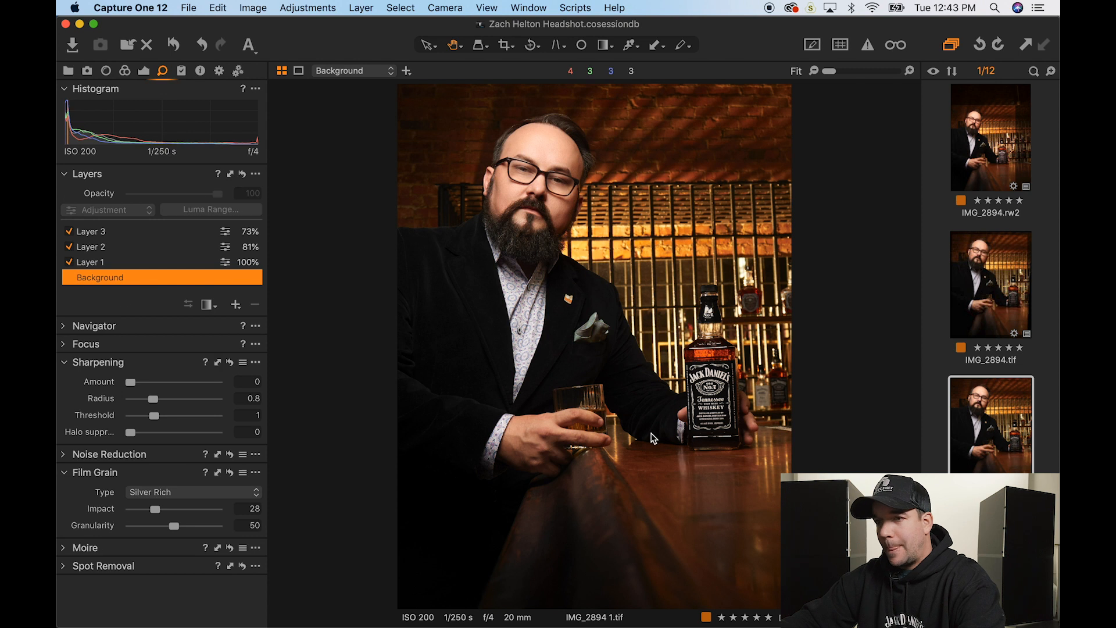